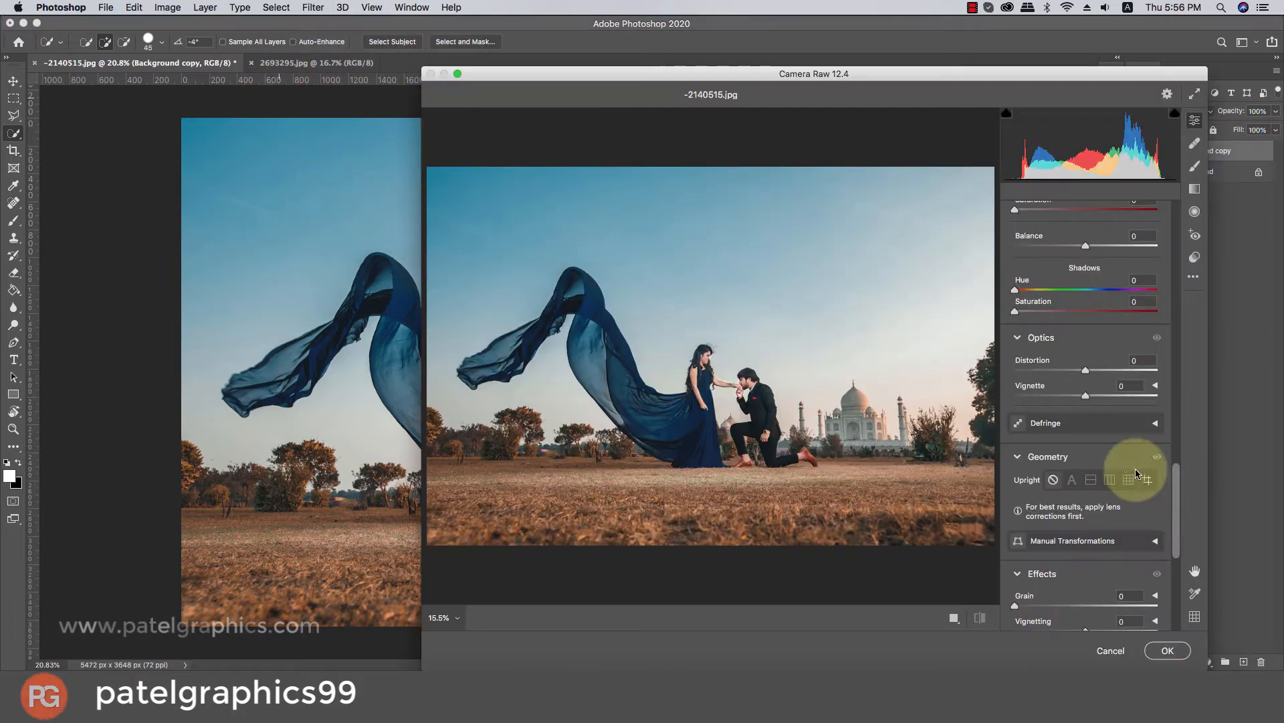
drag(1177, 488, 1159, 226)
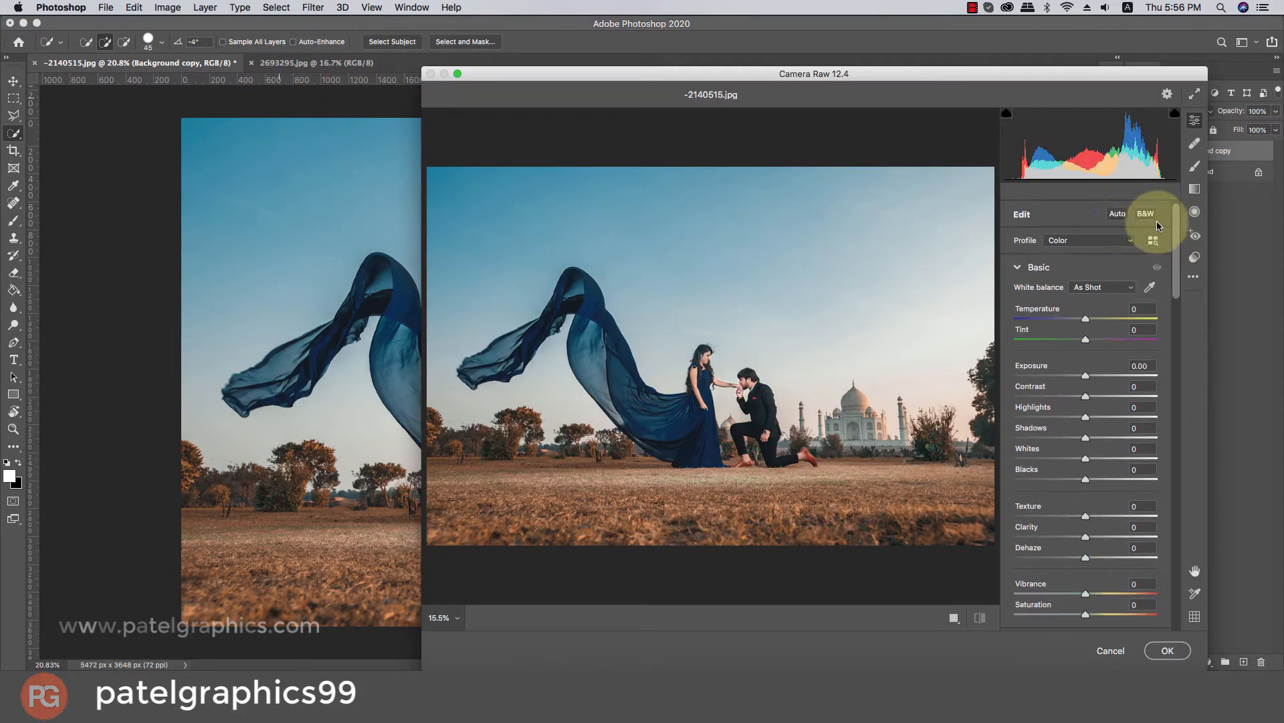
click(1109, 216)
click(1109, 215)
click(1109, 216)
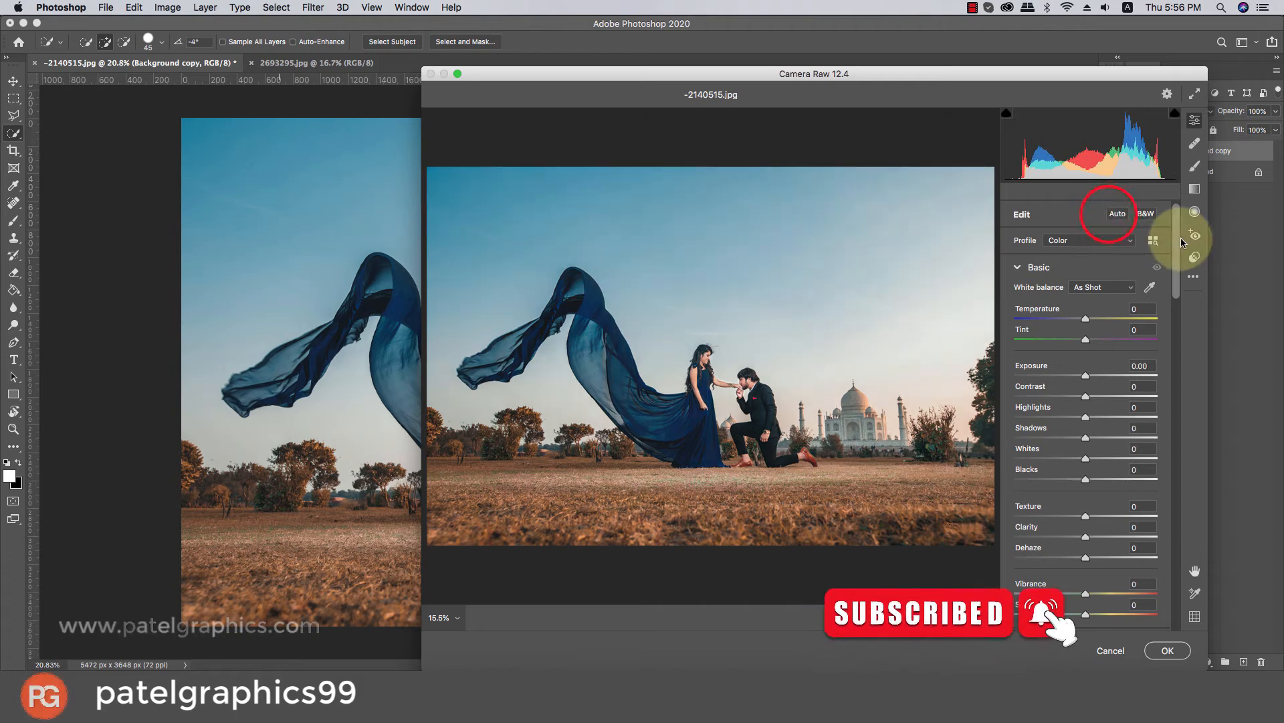
- Reduce the Blues saturation in the Color Mixer and set luminance to +52 for Aquas and +53 for Blues
drag(1176, 247, 1179, 435)
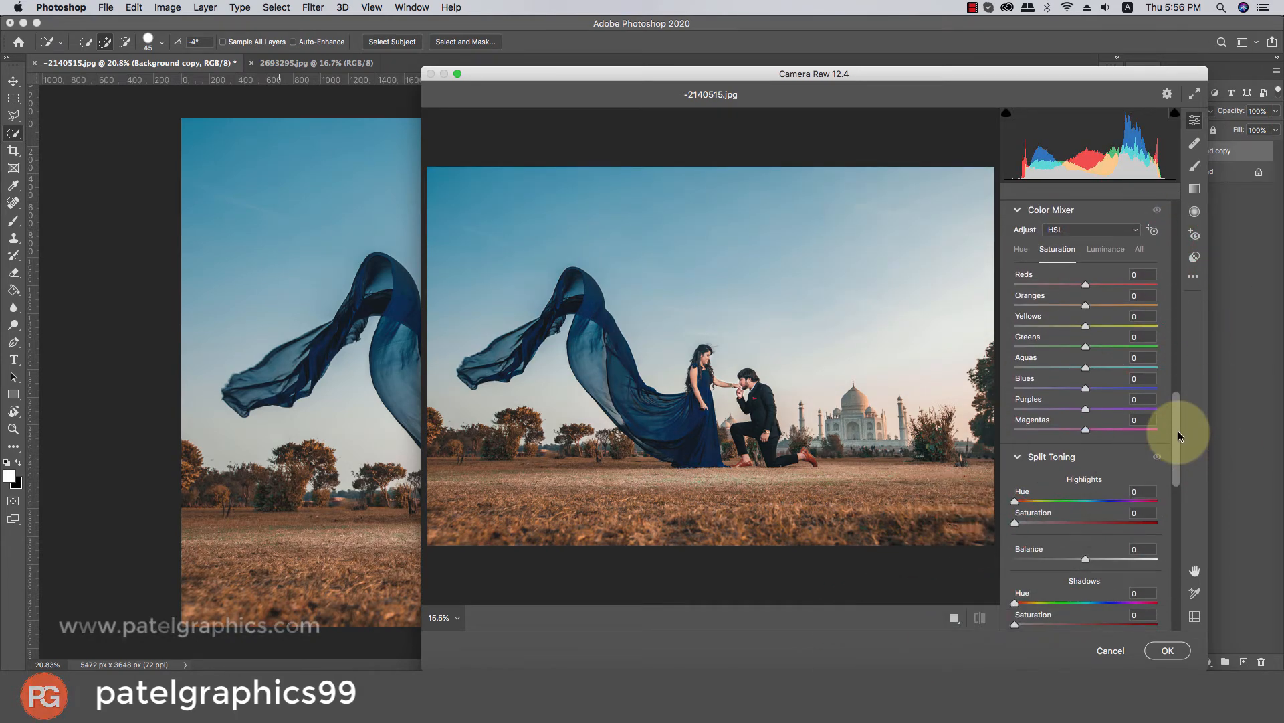
drag(1075, 390, 1028, 376)
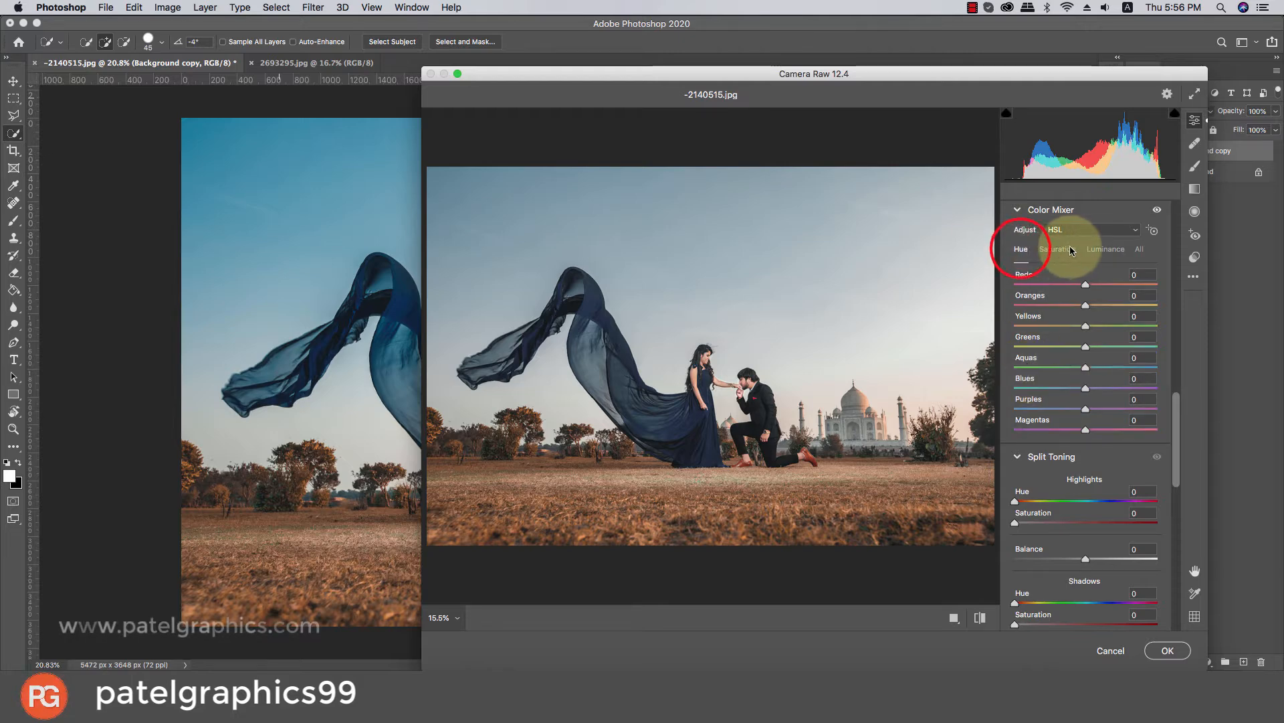
click(1105, 249)
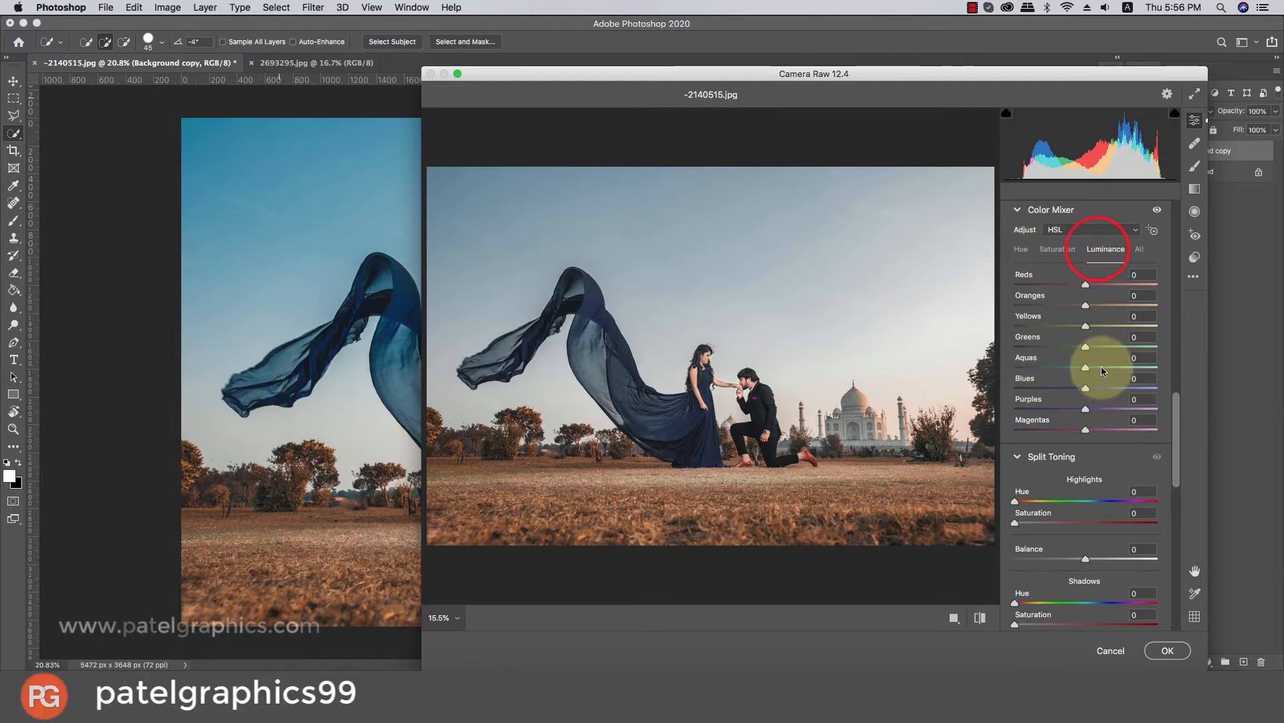
drag(1104, 371, 1124, 392)
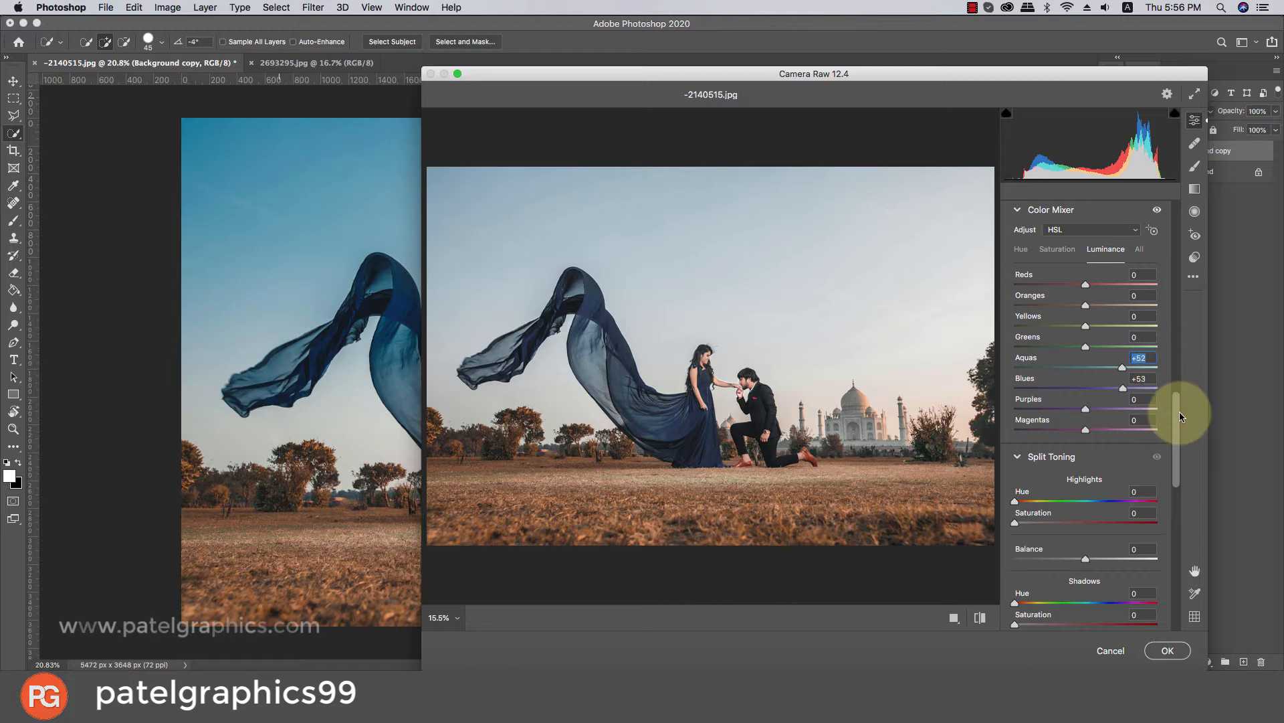
- Set the Blue Primary calibration to saturation +38 and hue -5
drag(1180, 416, 1185, 572)
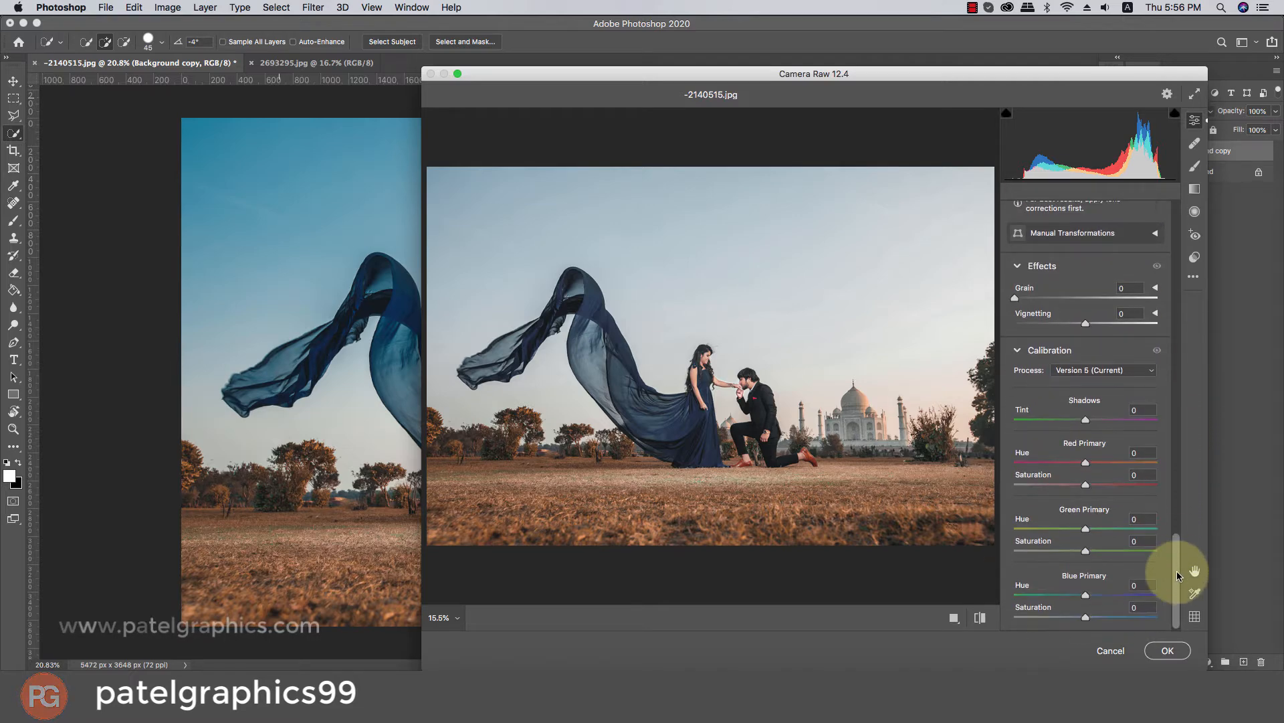
drag(1085, 618, 1112, 619)
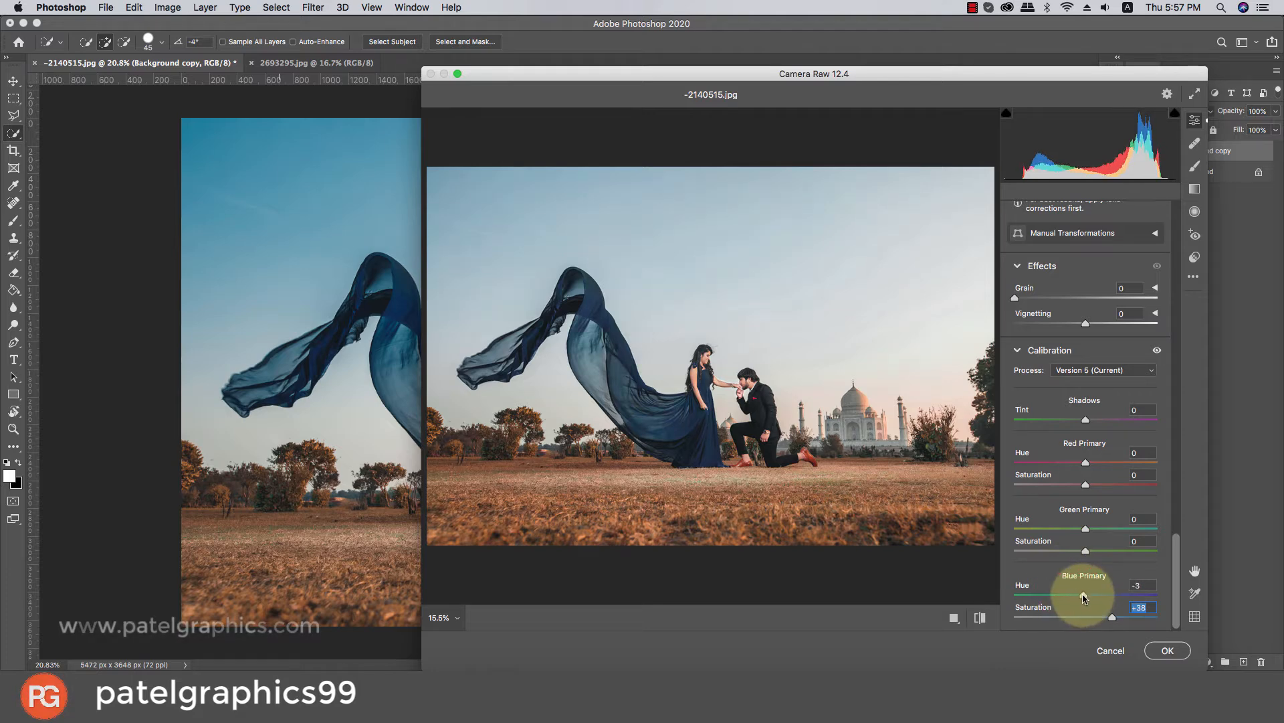
click(1083, 595)
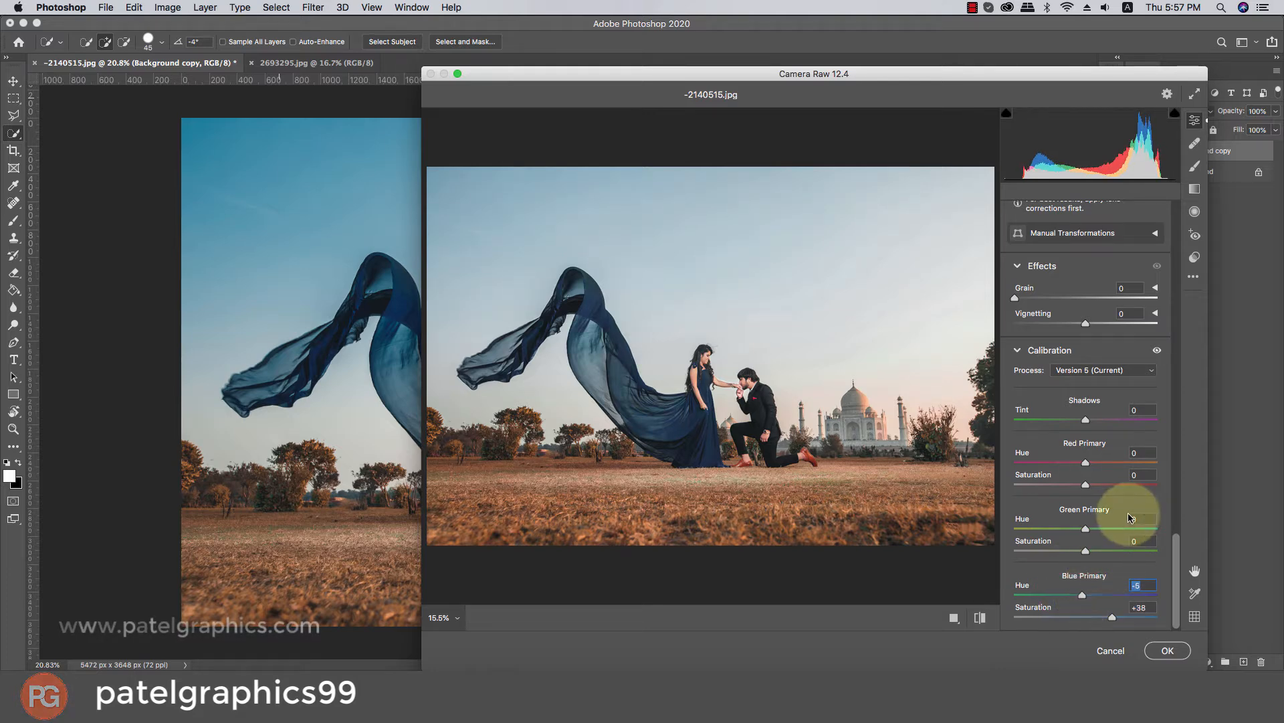
- Compare the photo with its unedited version and apply the Camera Raw adjustments to the layer
click(973, 618)
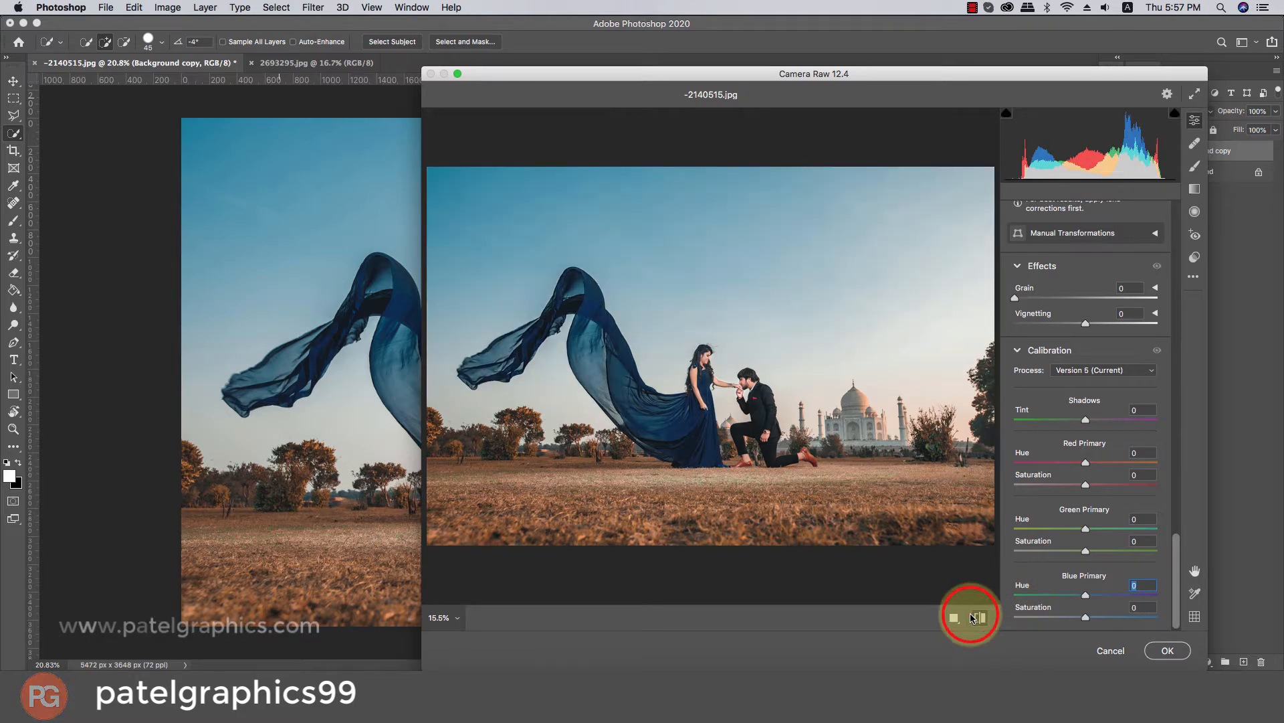
click(974, 618)
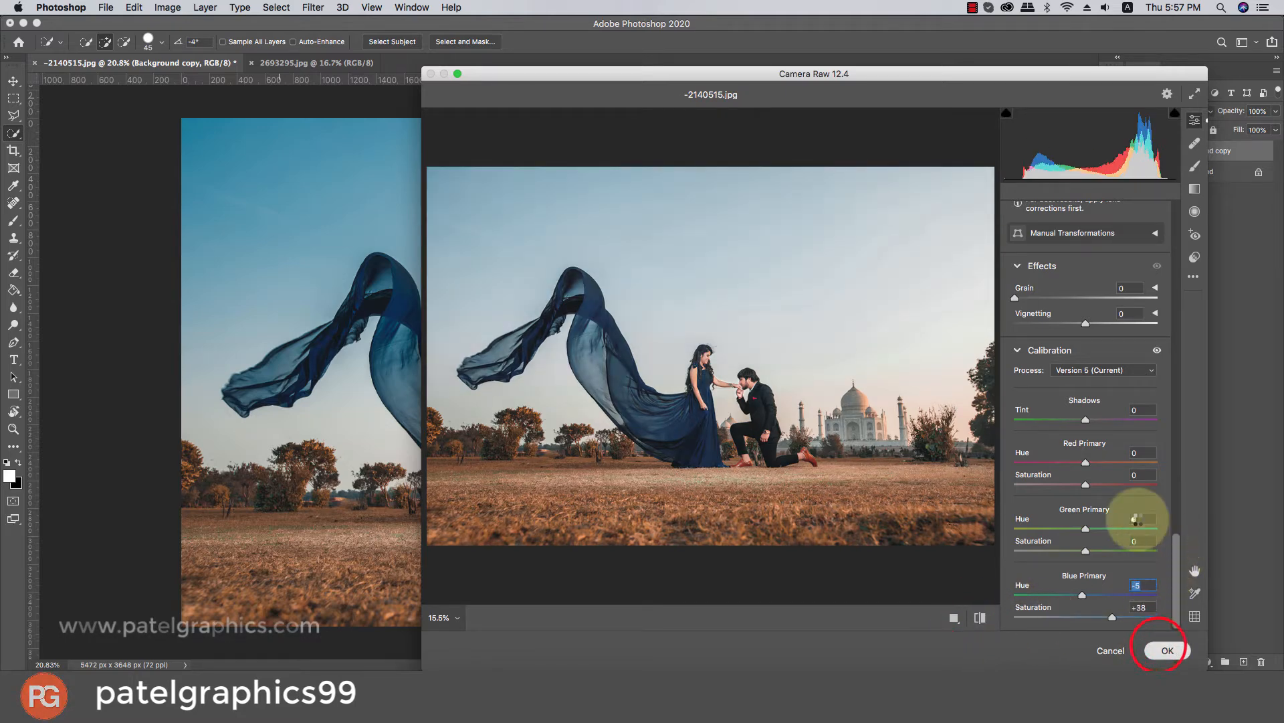
key(Return)
- Duplicate the Background copy layer and select the entire sky with an enlarged Quick Selection brush
scroll(659, 393, down, 3)
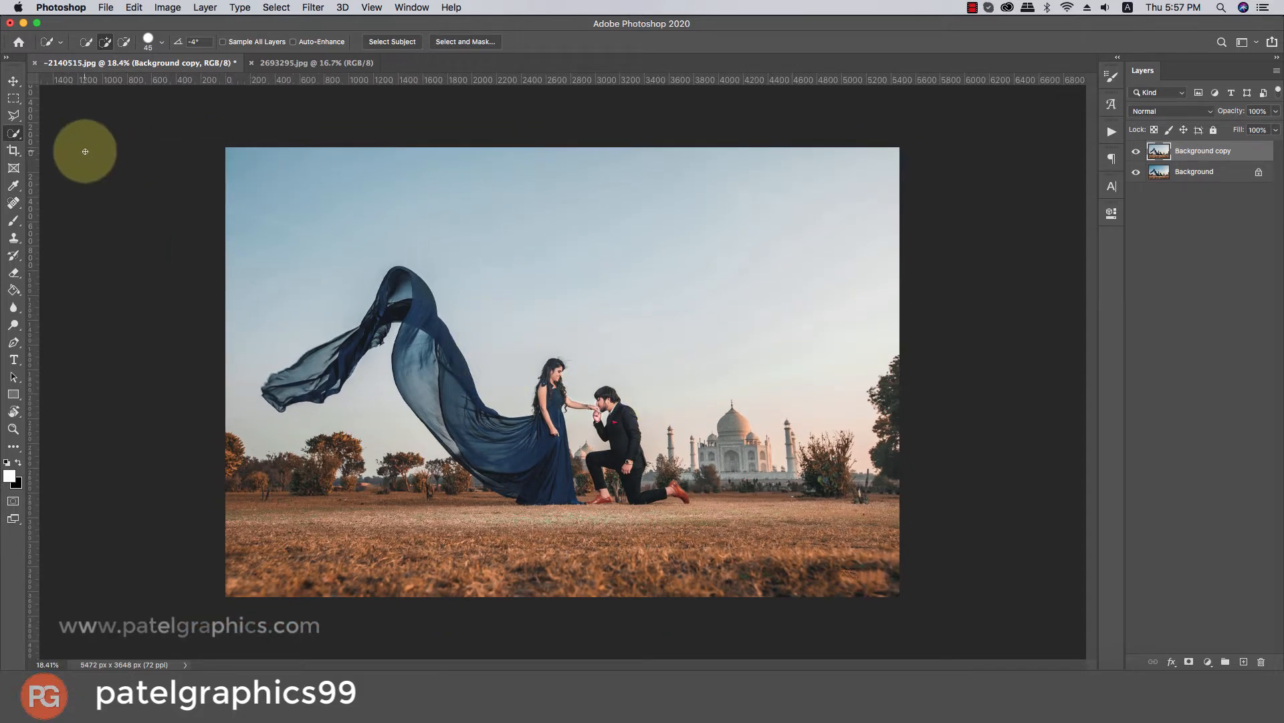
key(super+j)
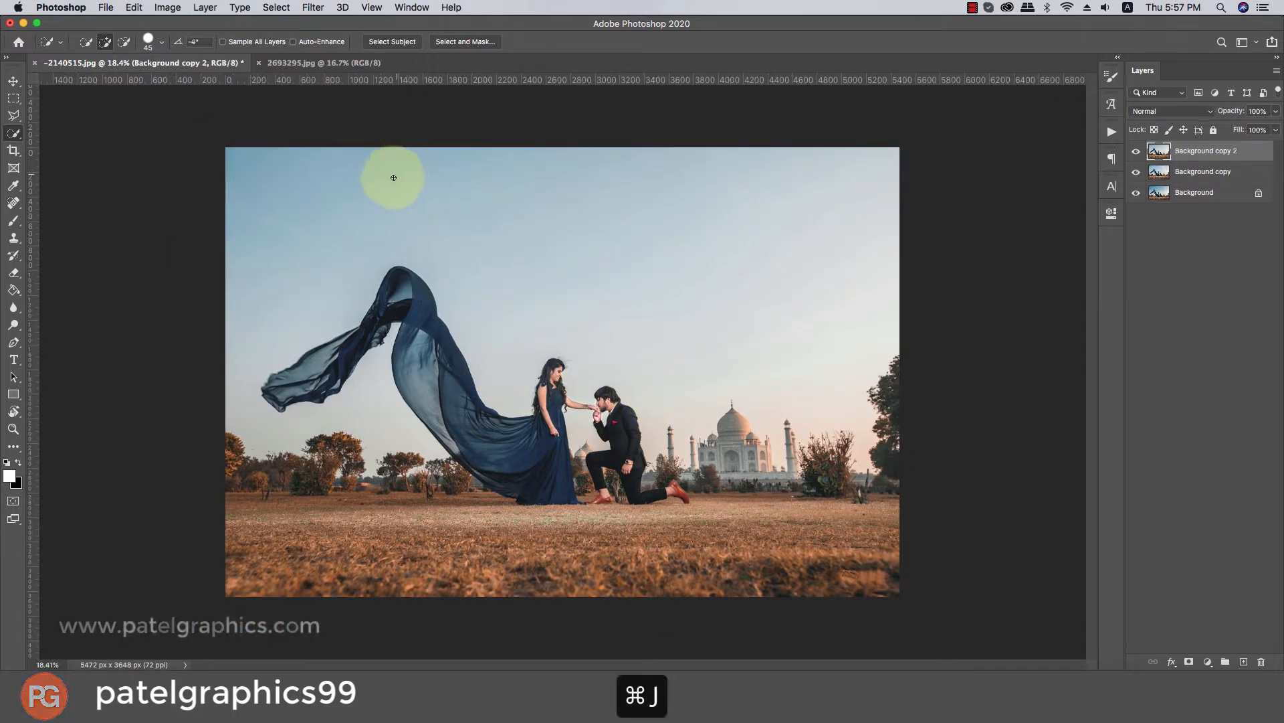
click(313, 181)
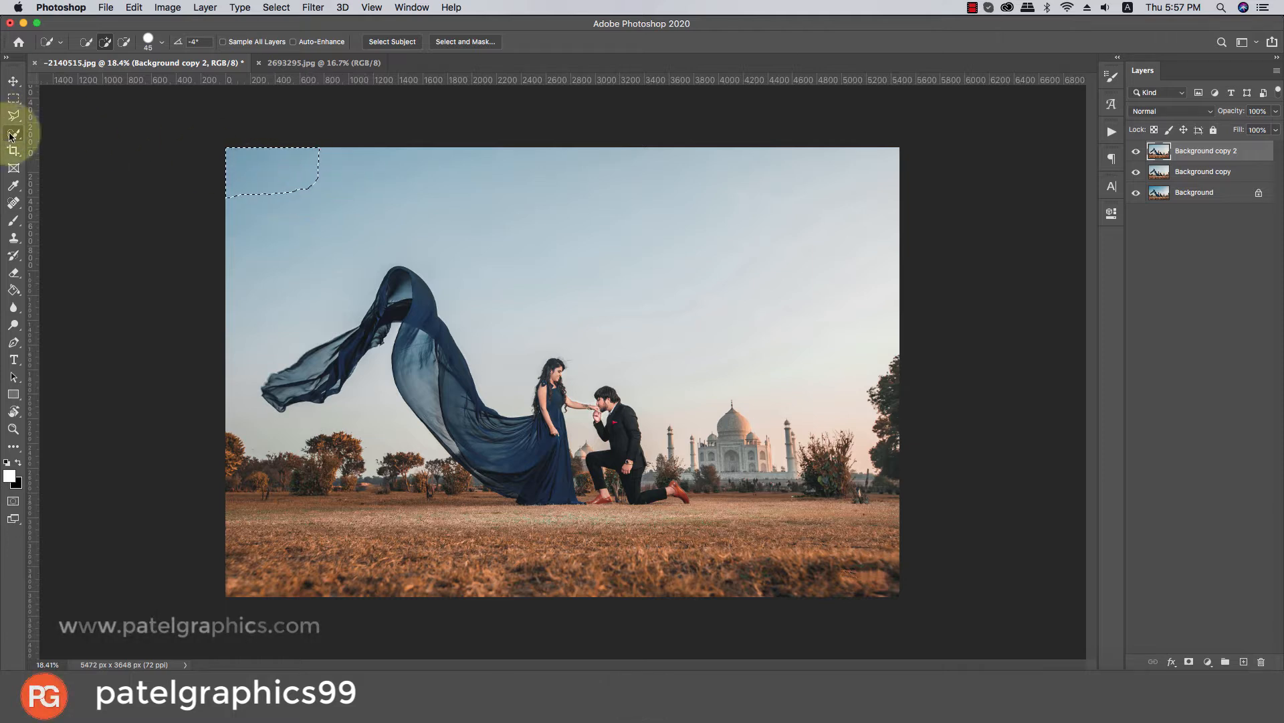
key(])
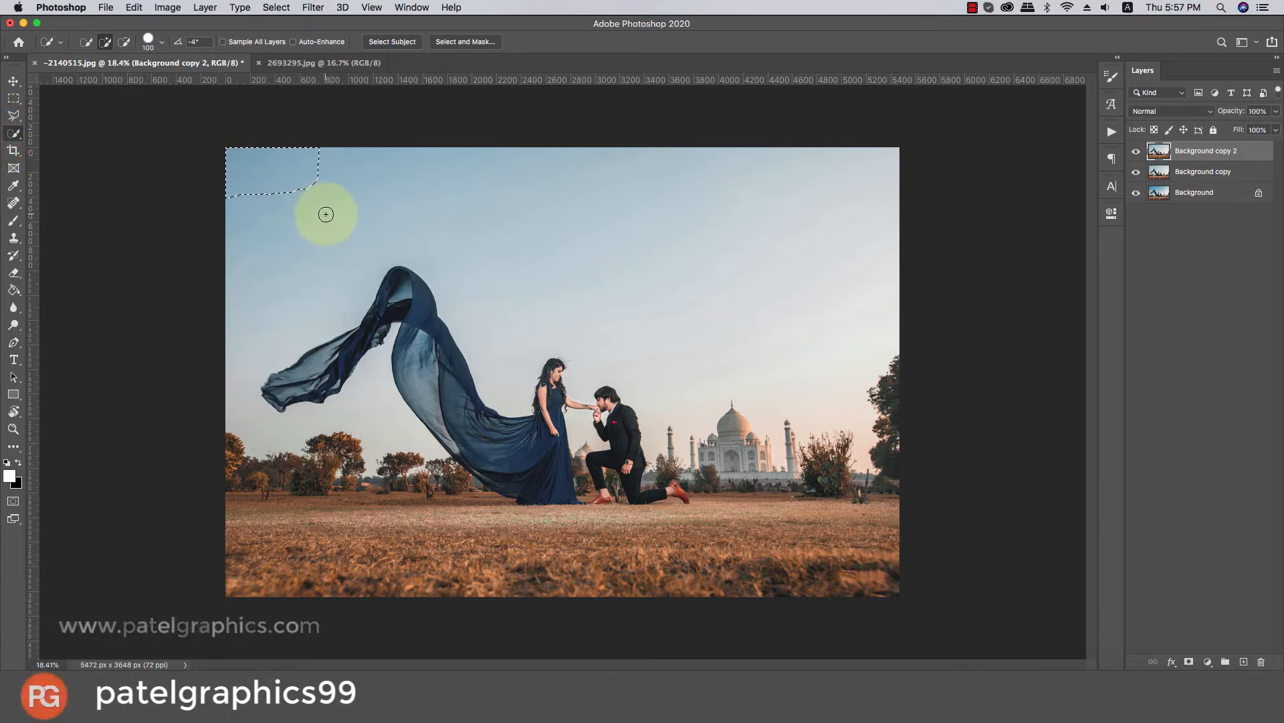
mouse_move(321, 211)
mouse_down()
mouse_move(488, 186)
mouse_move(759, 224)
mouse_up()
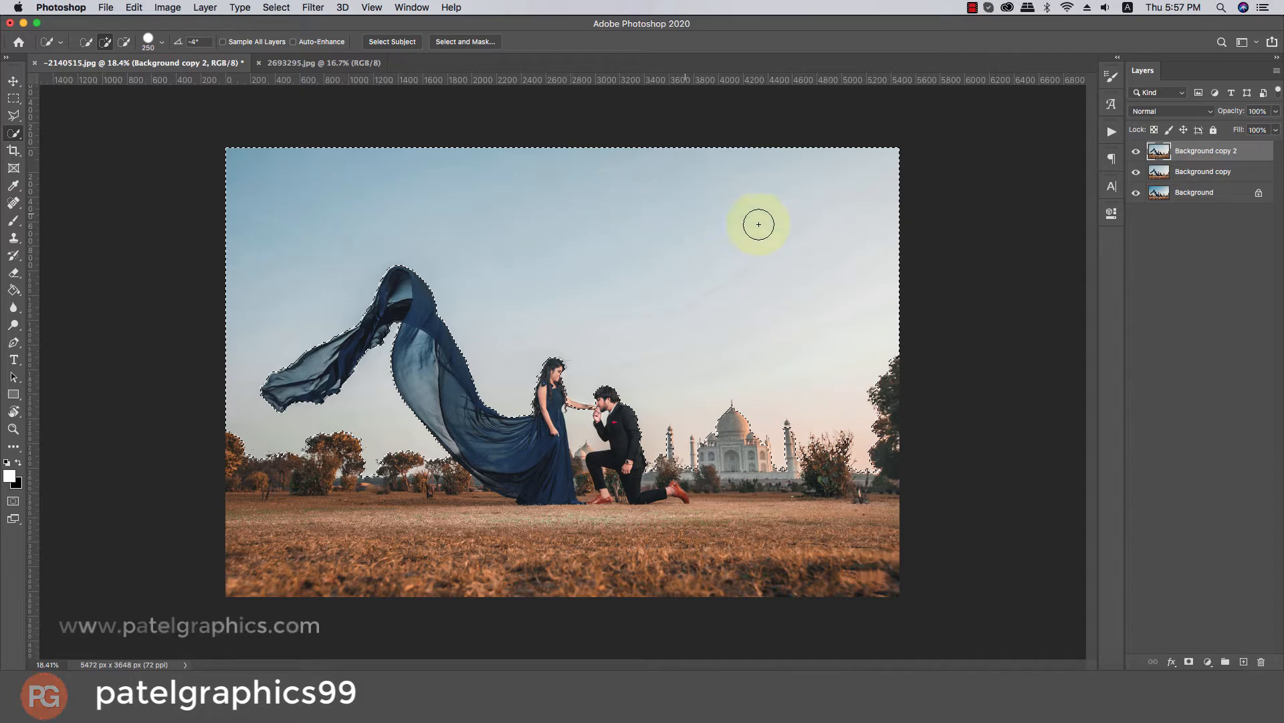
- Refine the sky selection around the woman's outstretched arm and the man's hand with a Quick Selection brush of size 10
scroll(416, 473, up, 4)
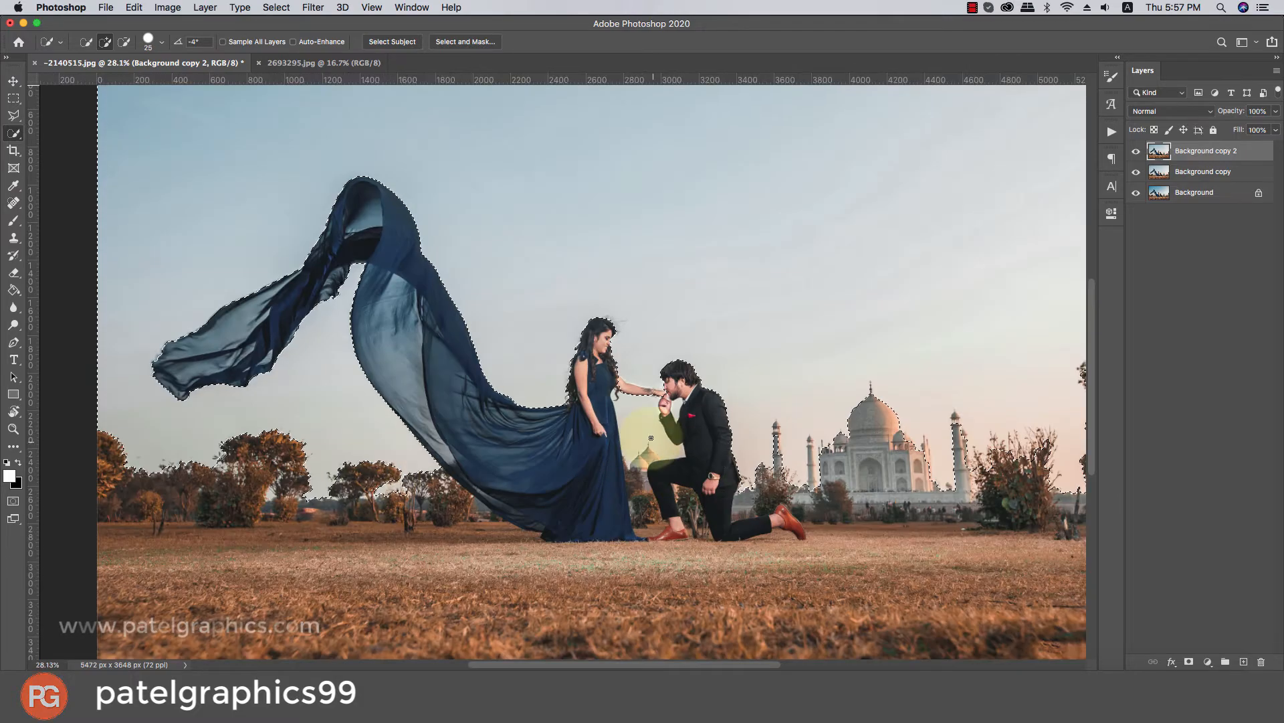
scroll(643, 466, up, 7)
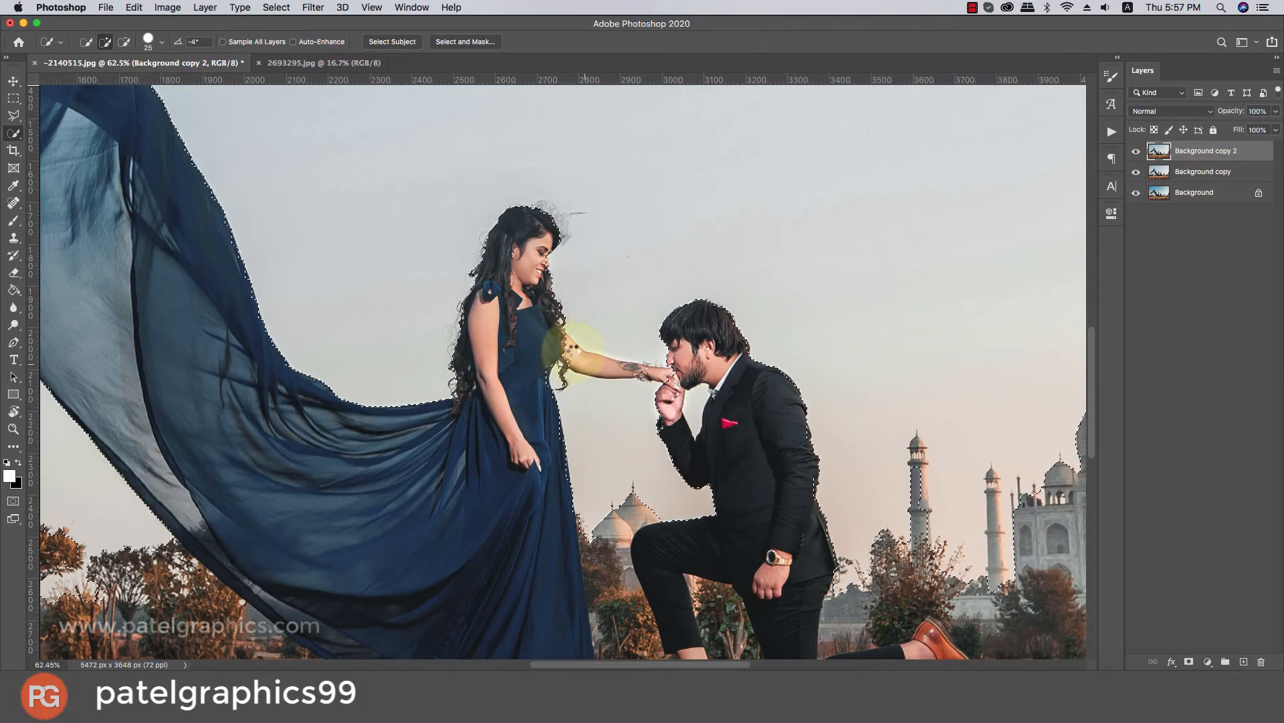
key(bracketleft)
key(bracketleft)
key(bracketleft)
click(695, 394)
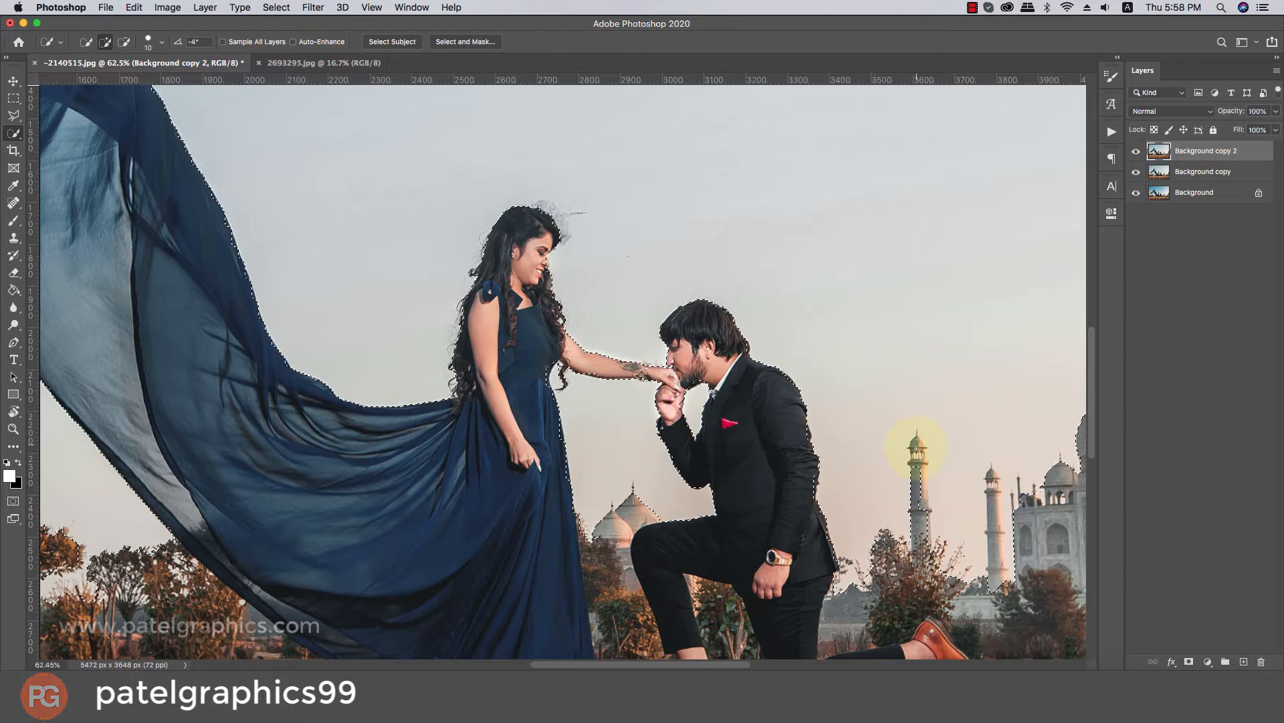
- Try to adjust the sky selection at the minaret beside the kneeling man, and undo the strokes
drag(917, 450, 928, 528)
key(super+z)
key(bracketright)
key(bracketright)
key(bracketright)
mouse_move(989, 477)
mouse_down()
mouse_move(697, 433)
mouse_move(702, 541)
mouse_up()
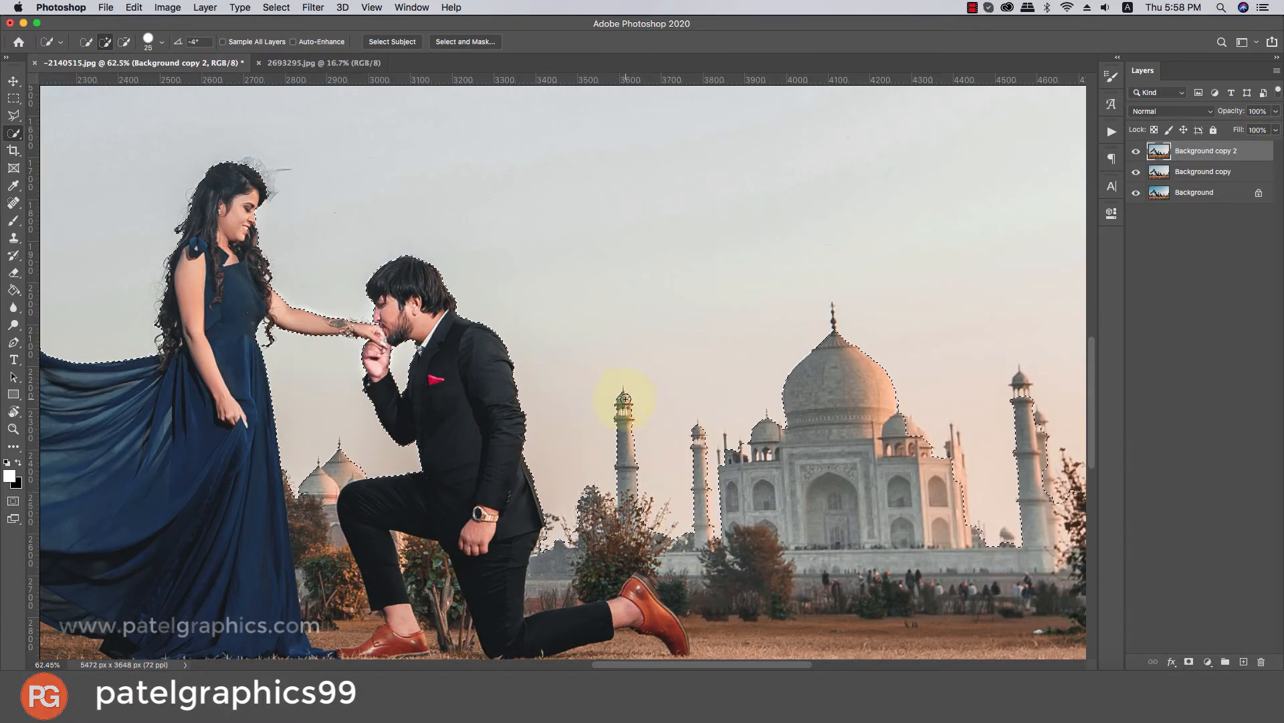
click(622, 400)
key(super+z)
scroll(970, 420, down, 3)
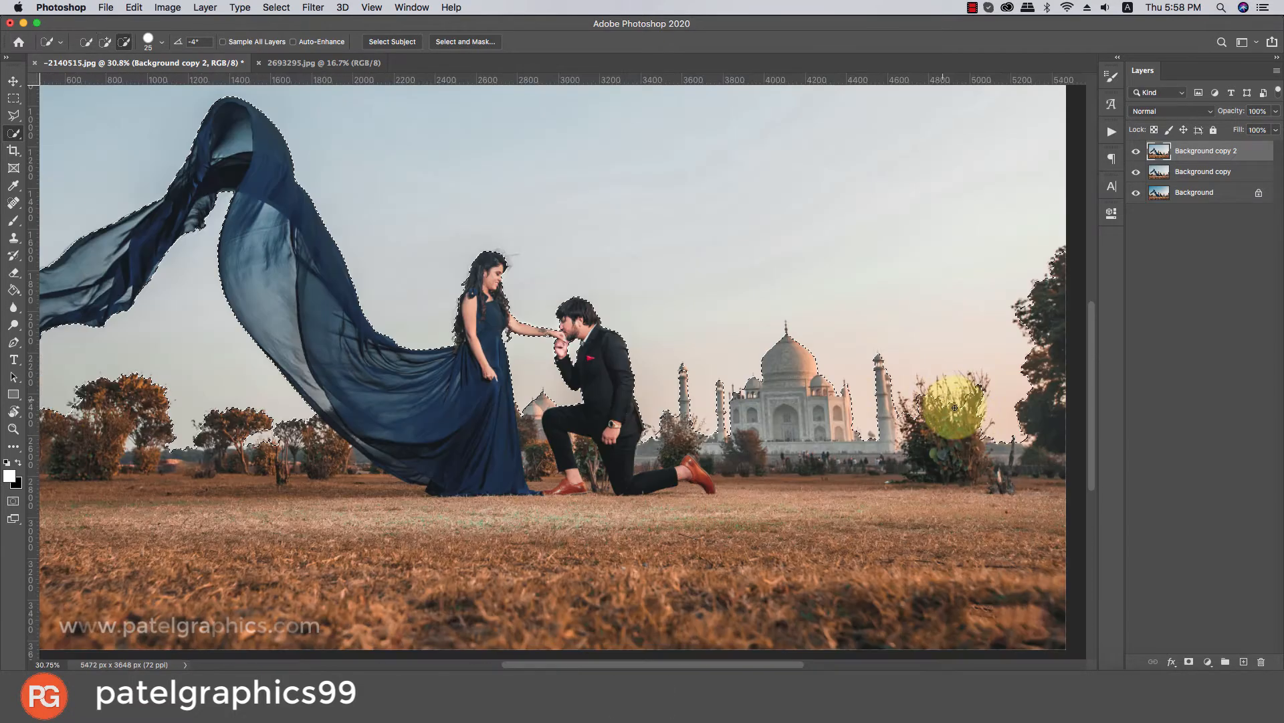
scroll(976, 419, down, 3)
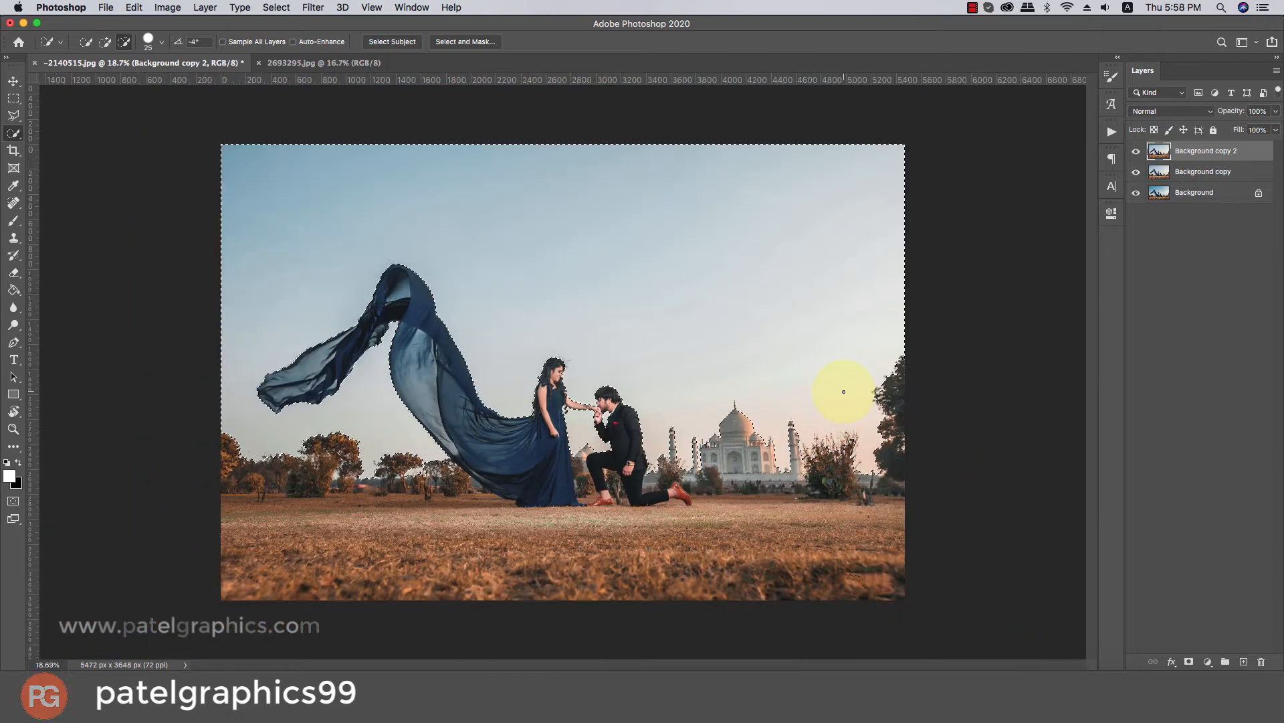
- Open the selection in Select and Mask and refine the hair edges of the woman and man with a size 50 brush
click(465, 42)
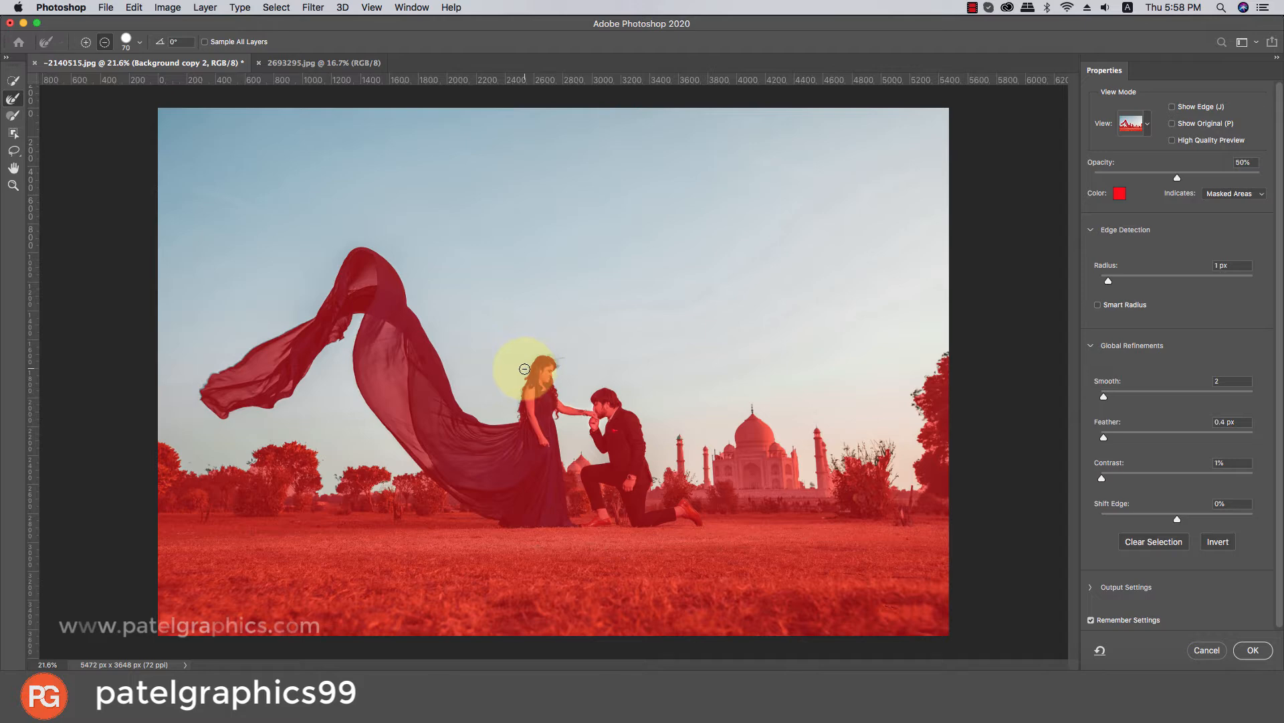
scroll(525, 369, up, 3)
drag(511, 458, 531, 362)
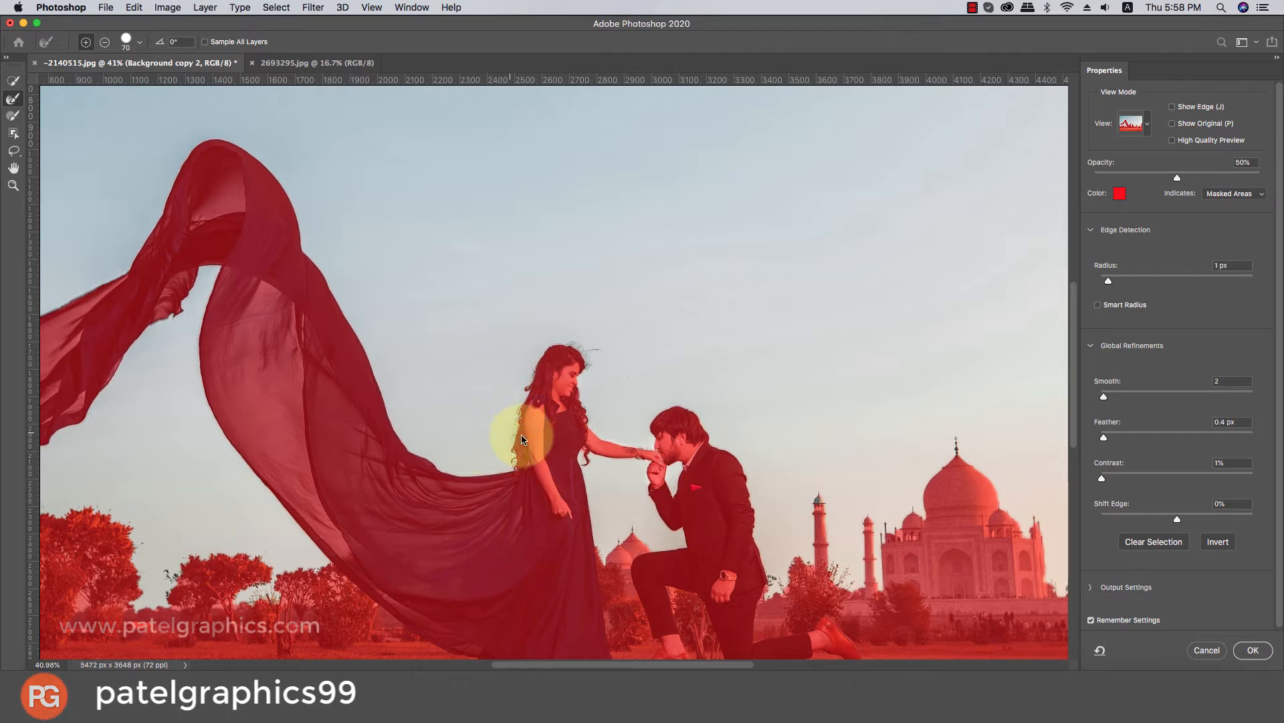
key([)
key([)
scroll(545, 412, up, 3)
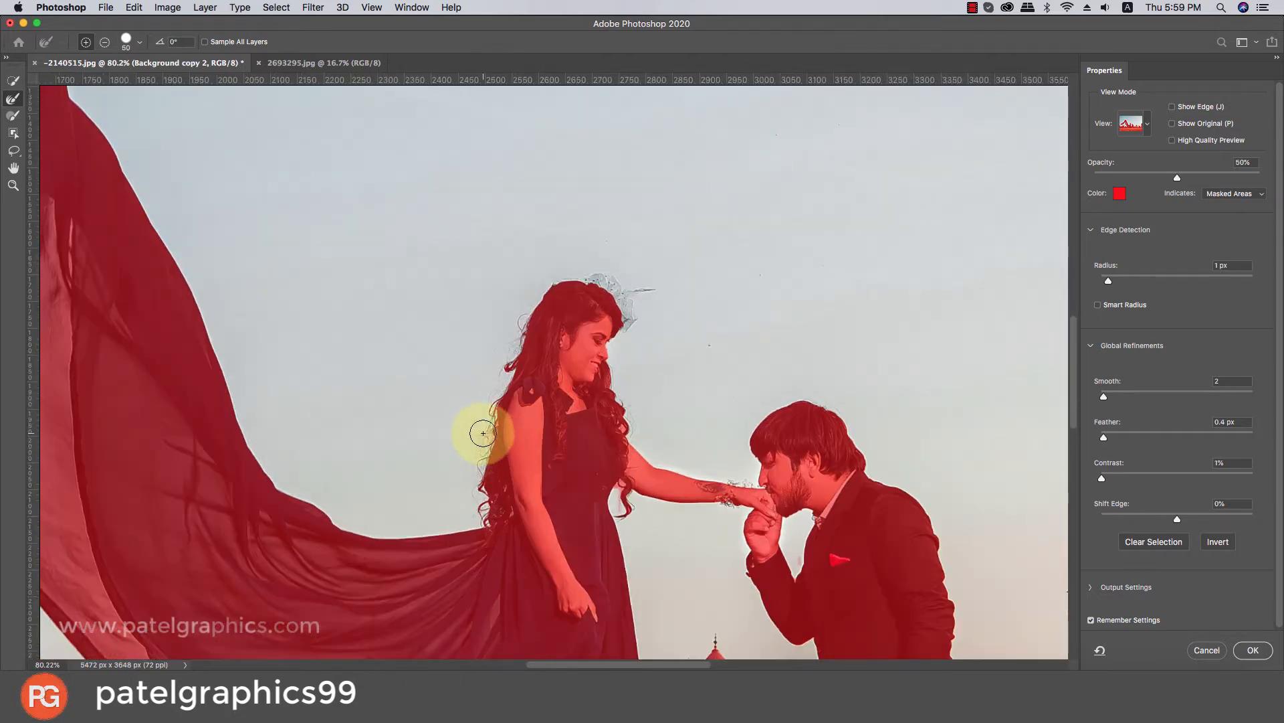
mouse_move(483, 433)
mouse_down()
mouse_move(477, 516)
mouse_move(477, 412)
mouse_move(519, 315)
mouse_move(628, 359)
mouse_move(639, 481)
mouse_move(624, 497)
mouse_move(744, 452)
mouse_move(751, 417)
mouse_move(803, 386)
mouse_up()
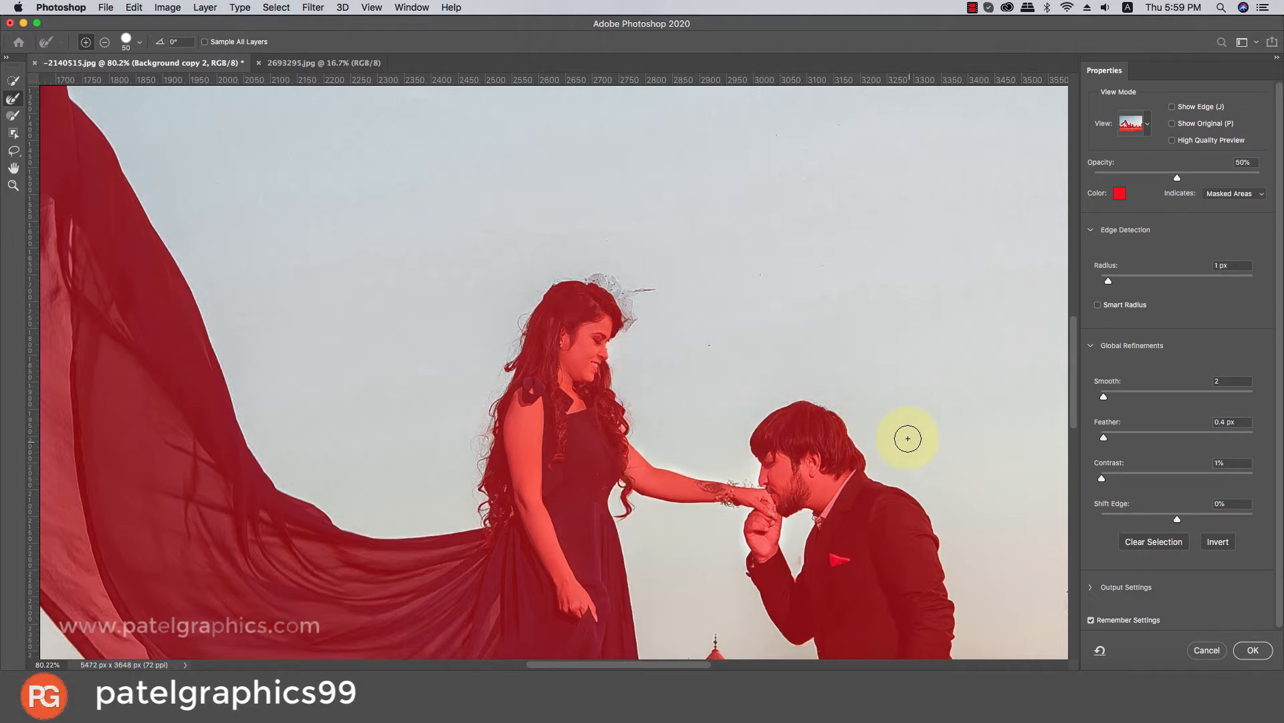
mouse_move(908, 438)
mouse_down()
mouse_move(829, 515)
mouse_move(800, 483)
mouse_up()
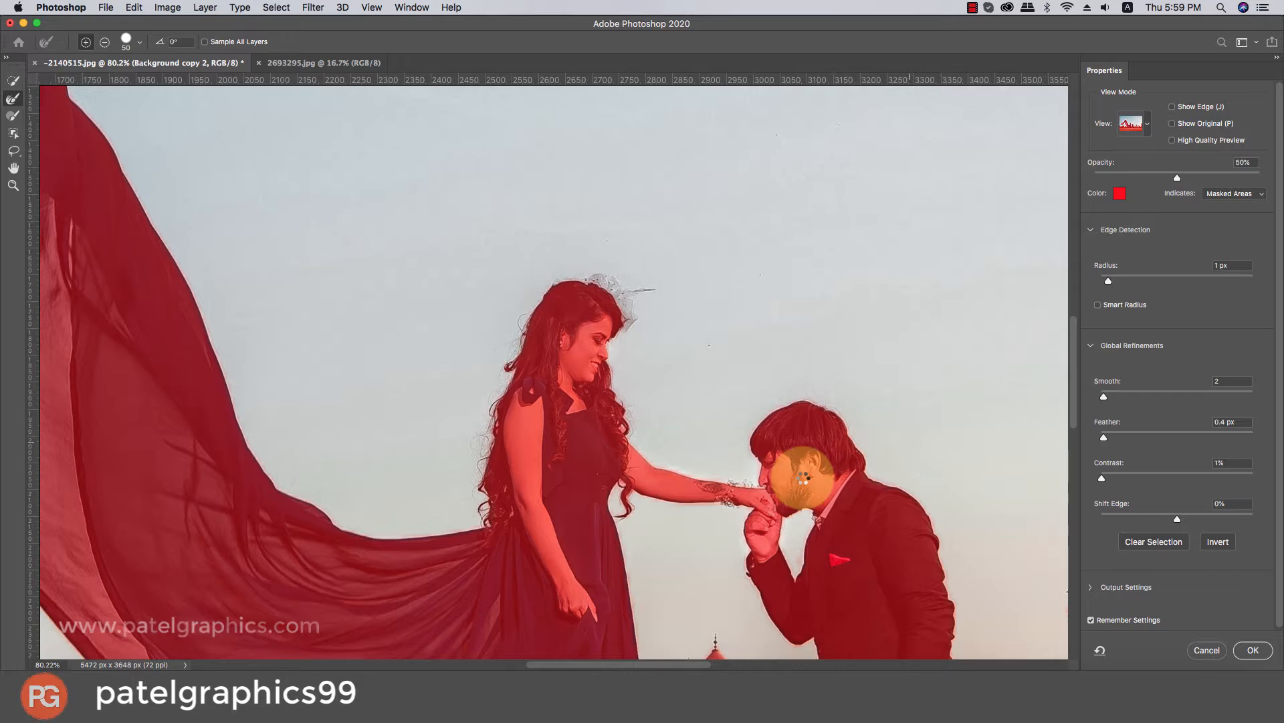
- Refine the selection edge along the trees beneath the flowing dress with the brush size at 60
scroll(803, 478, down, 5)
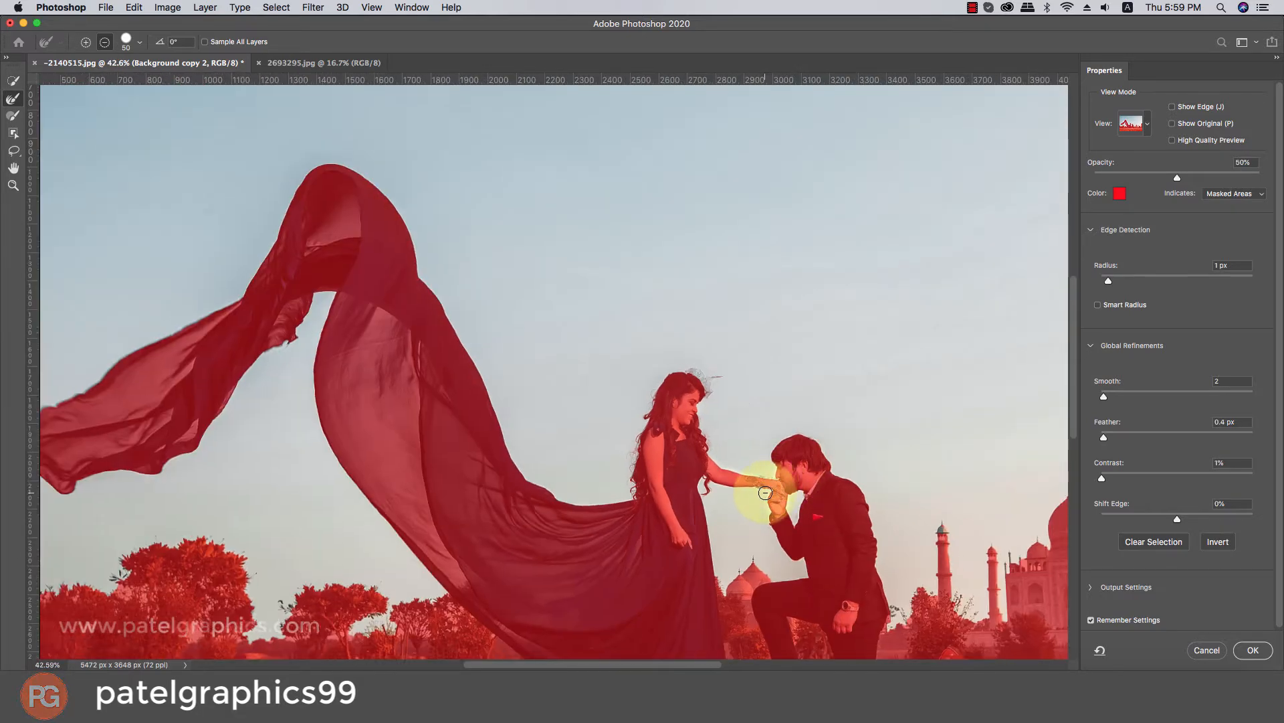
scroll(765, 493, down, 3)
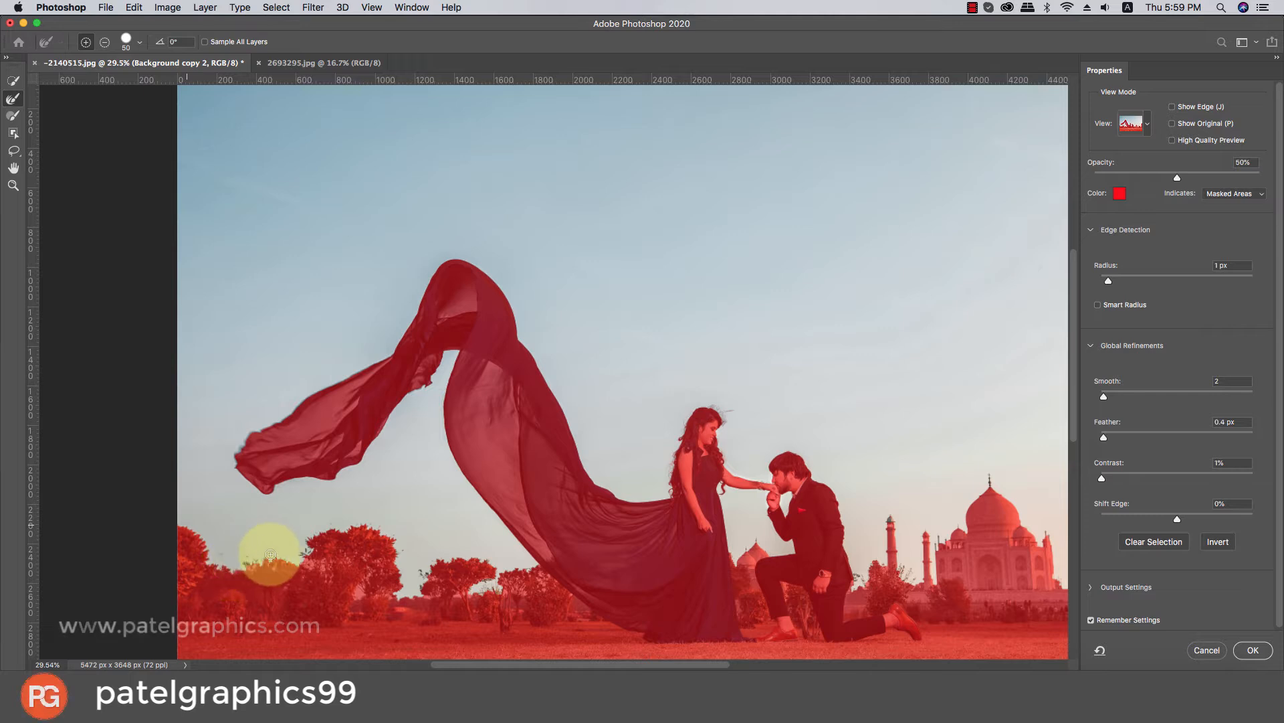
key(])
mouse_move(307, 534)
mouse_down()
mouse_move(361, 527)
mouse_move(395, 546)
mouse_move(396, 535)
mouse_move(399, 596)
mouse_move(451, 556)
mouse_move(495, 562)
mouse_move(474, 583)
mouse_move(493, 596)
mouse_move(532, 566)
mouse_move(385, 518)
mouse_move(346, 562)
mouse_up()
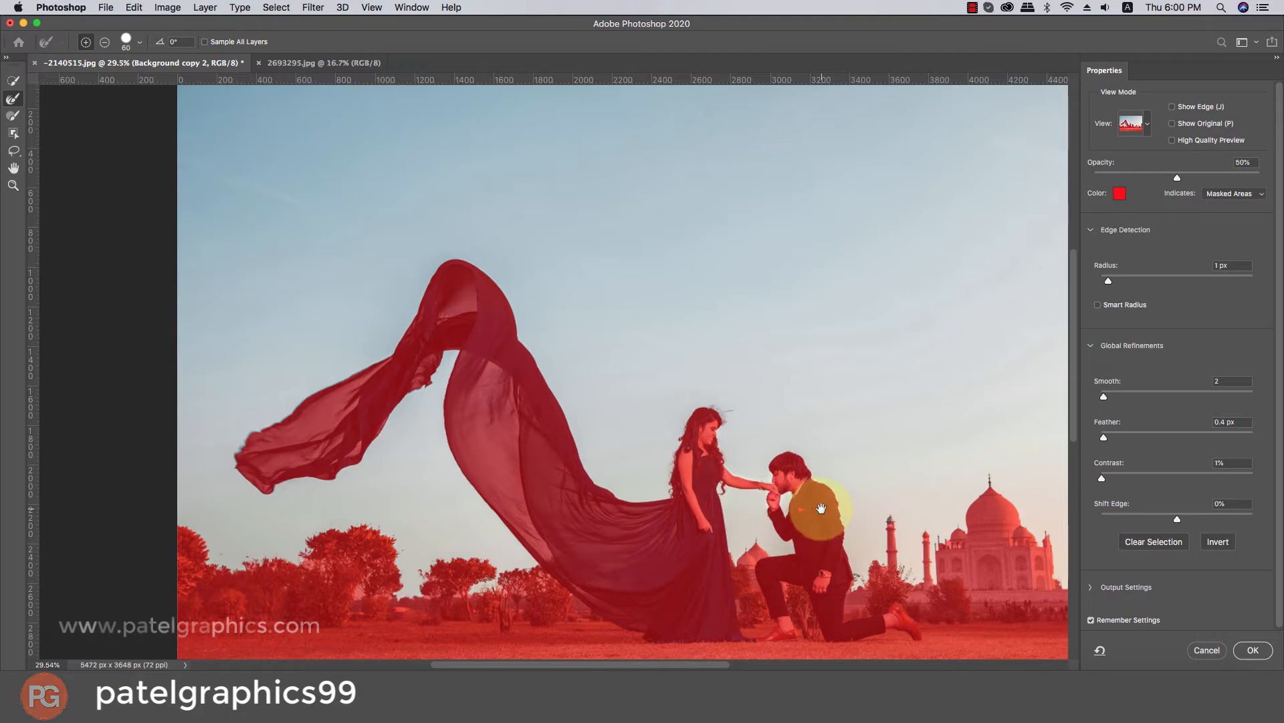
- Refine the selection edges around the monument, the bush beside it and the tree at the photo's far edge, and apply the refined selection
drag(820, 508, 425, 455)
key(bracketright)
drag(640, 482, 723, 503)
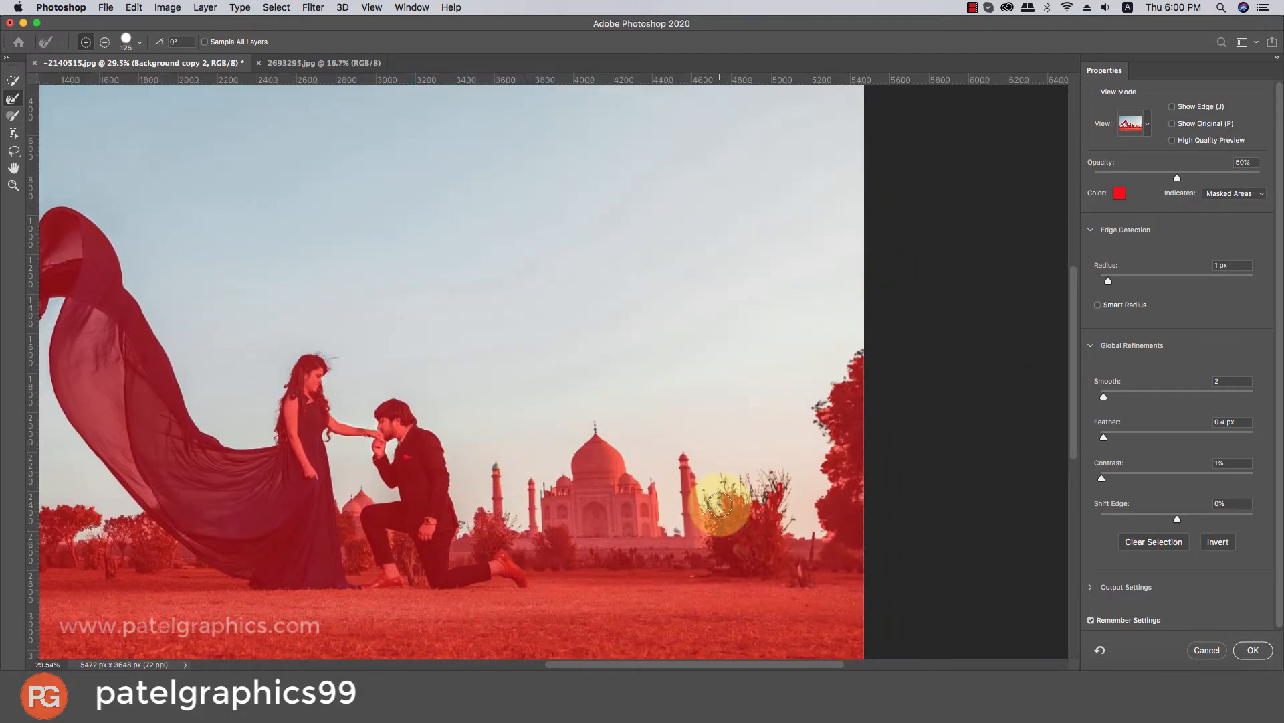
mouse_move(787, 473)
mouse_down()
mouse_move(784, 532)
mouse_move(752, 505)
mouse_up()
key(bracketleft)
key(bracketleft)
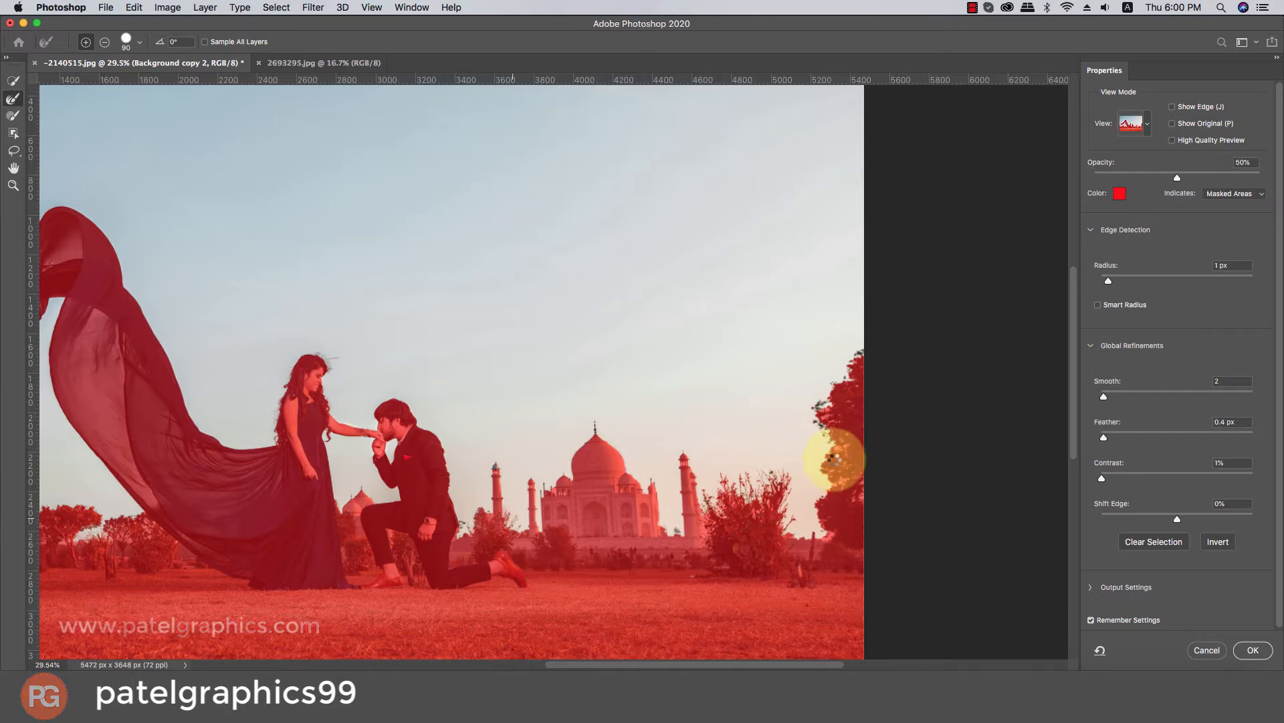
mouse_move(834, 459)
mouse_down()
mouse_move(821, 531)
mouse_move(830, 438)
mouse_up()
mouse_move(857, 361)
mouse_down()
mouse_move(820, 392)
mouse_move(850, 443)
mouse_move(824, 462)
mouse_move(843, 487)
mouse_up()
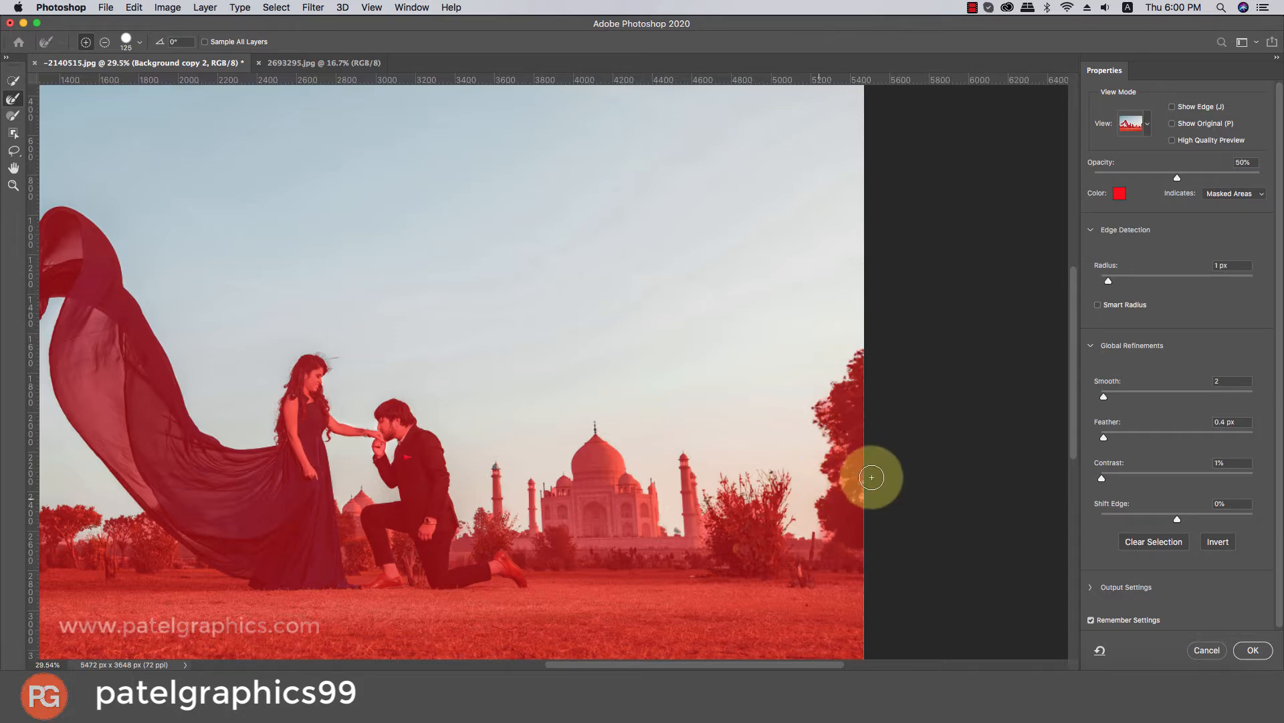
scroll(815, 474, down, 2)
click(1251, 649)
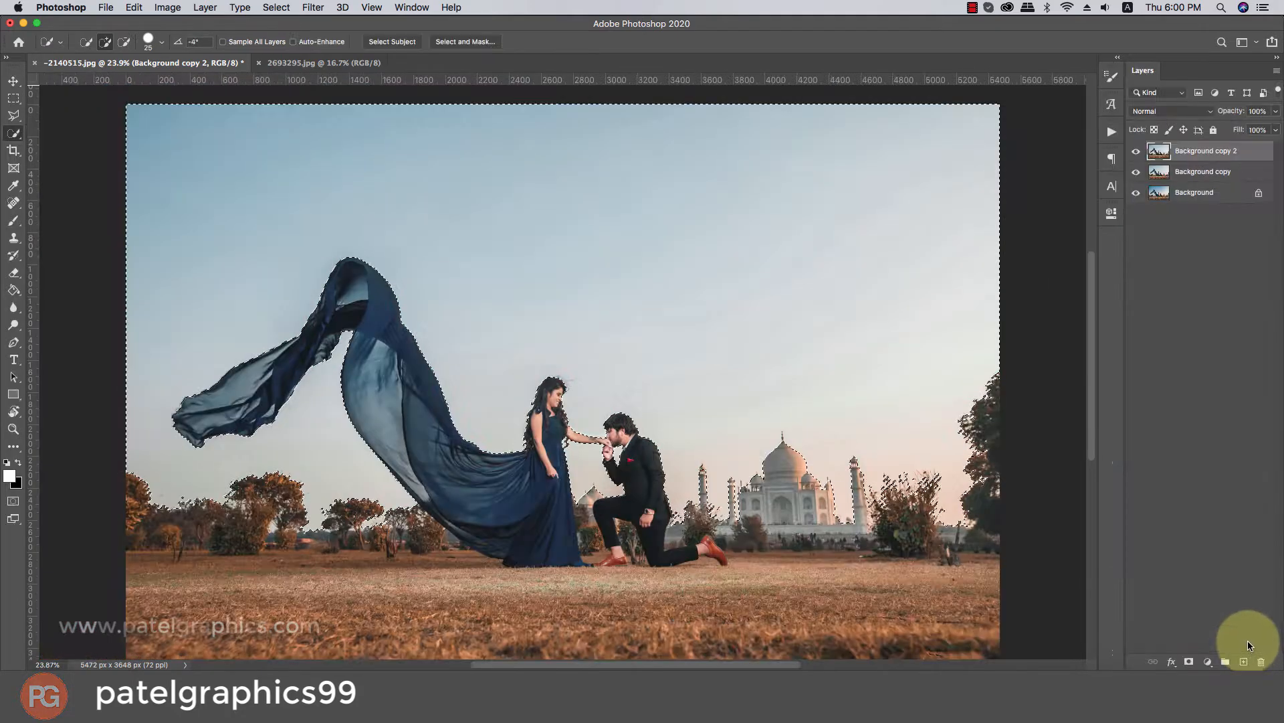
scroll(573, 462, down, 2)
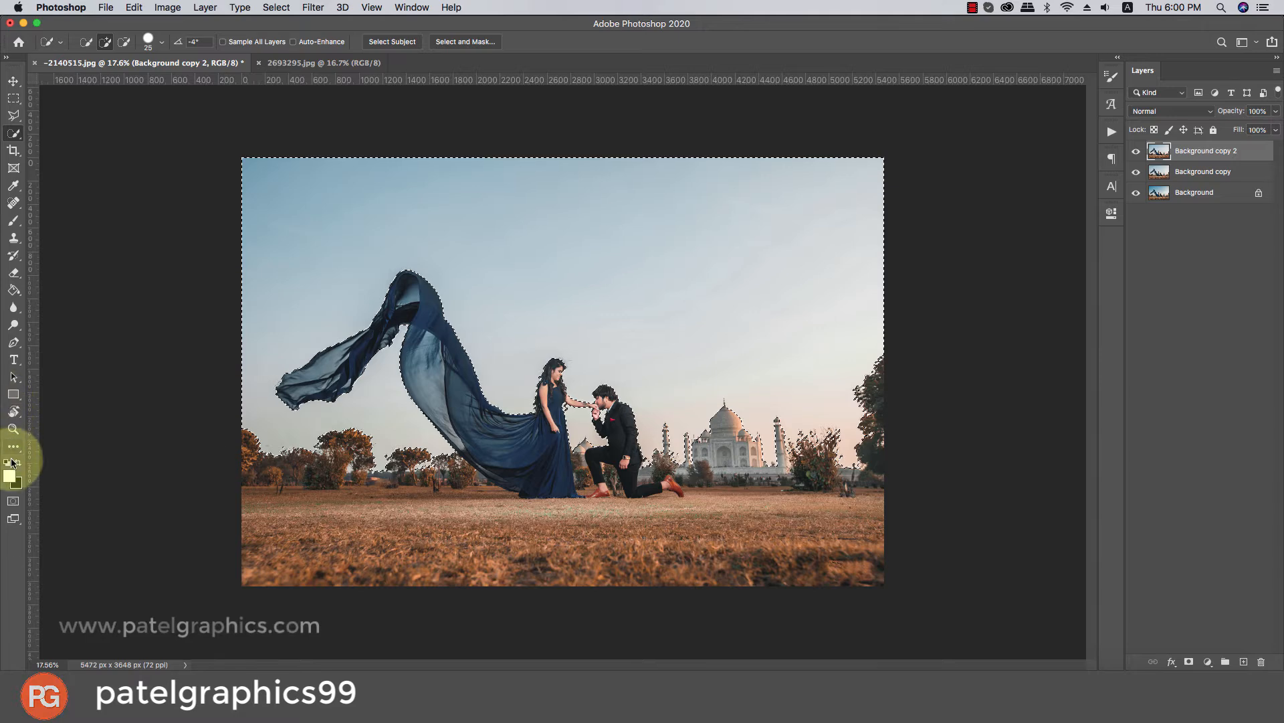
- Turn the sky selection into a Quick Mask and set a 41 px Soft Round brush for the minaret beside the kneeling man
click(13, 500)
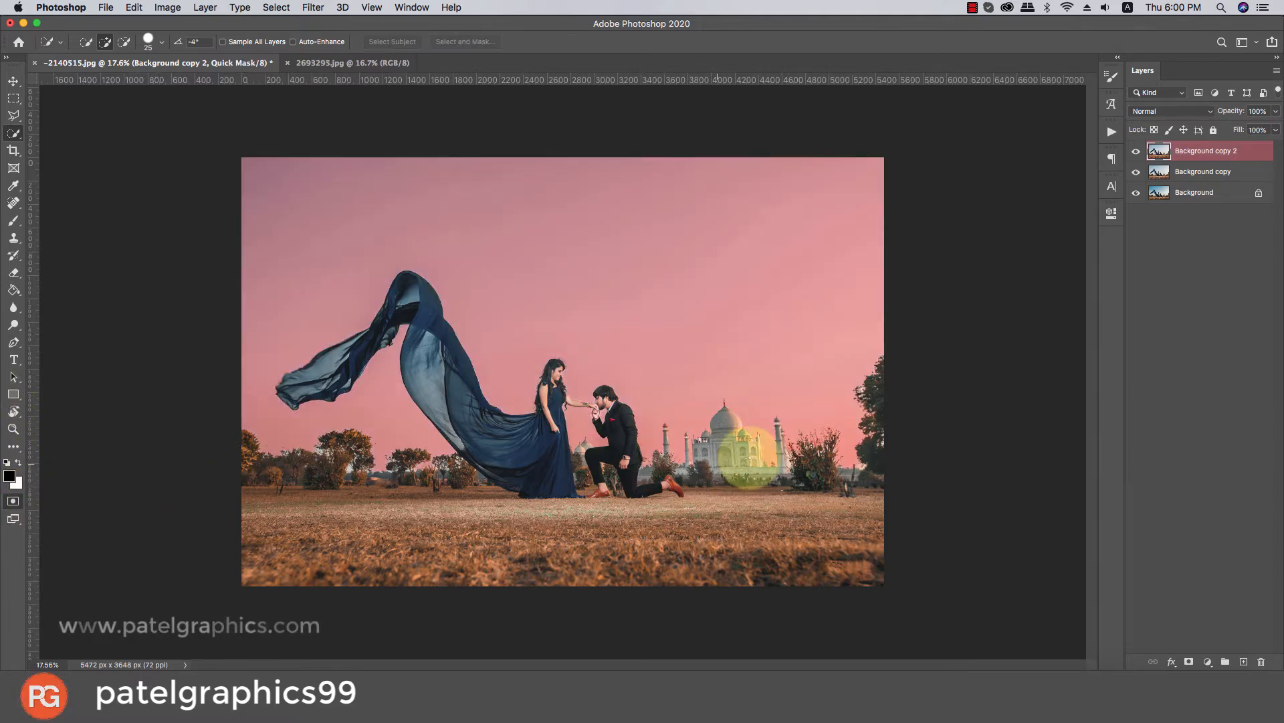
scroll(725, 412, up, 2)
scroll(715, 429, up, 1)
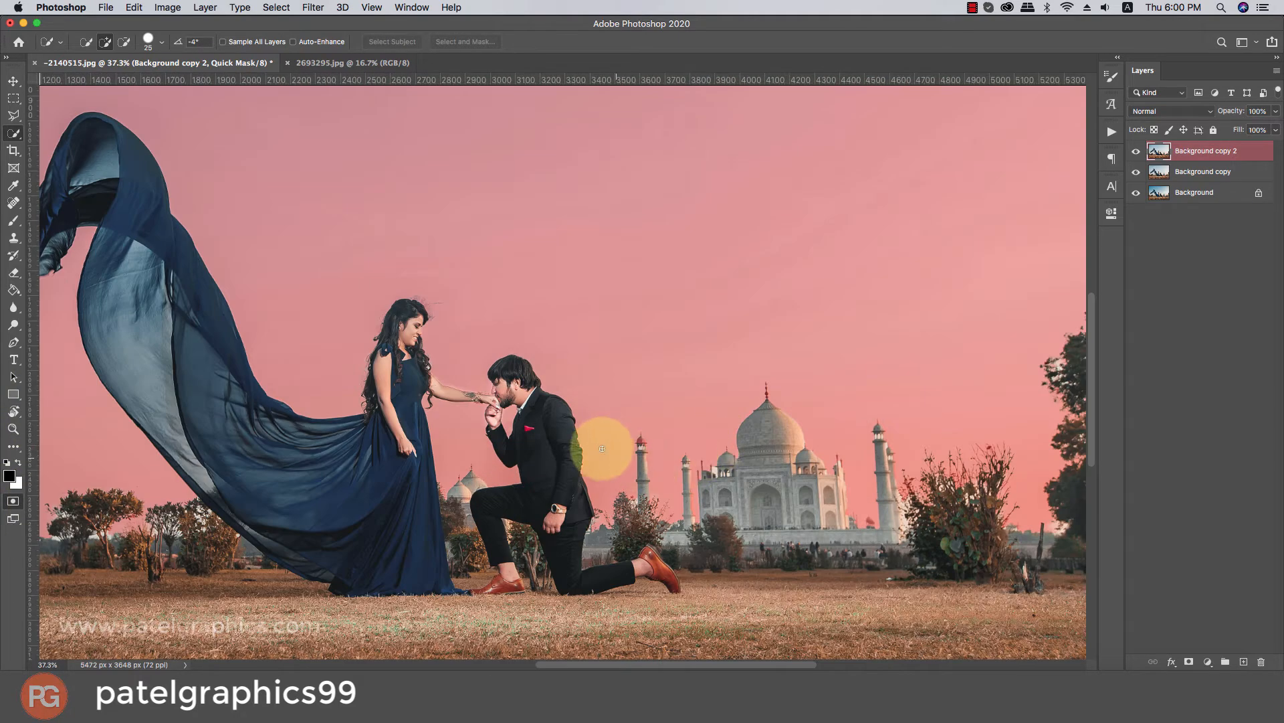
scroll(642, 436, up, 3)
scroll(637, 453, up, 2)
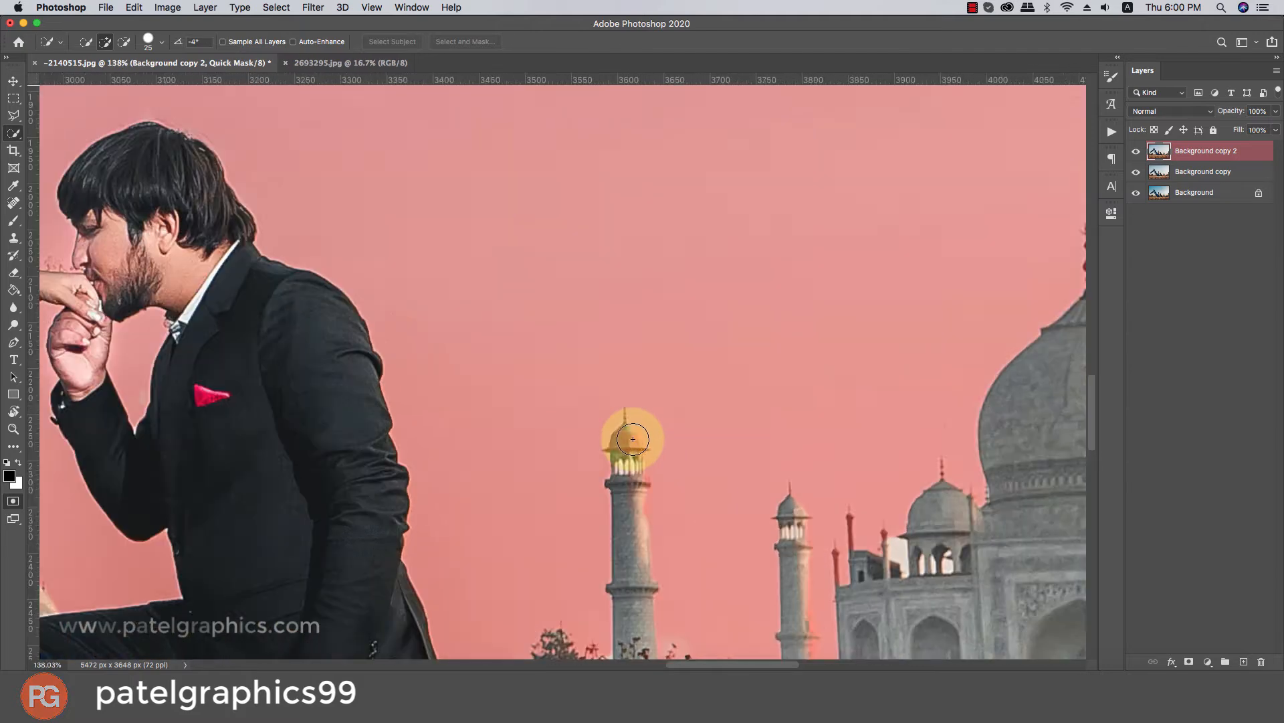
key(b)
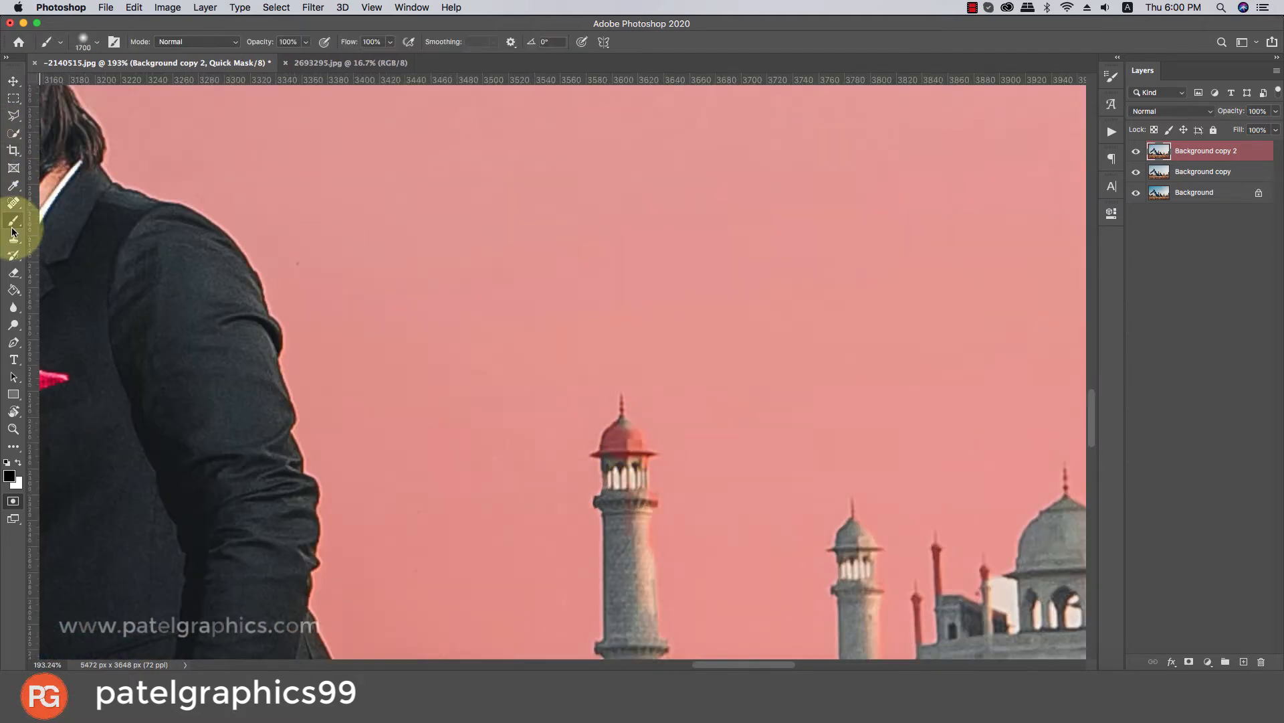
click(98, 42)
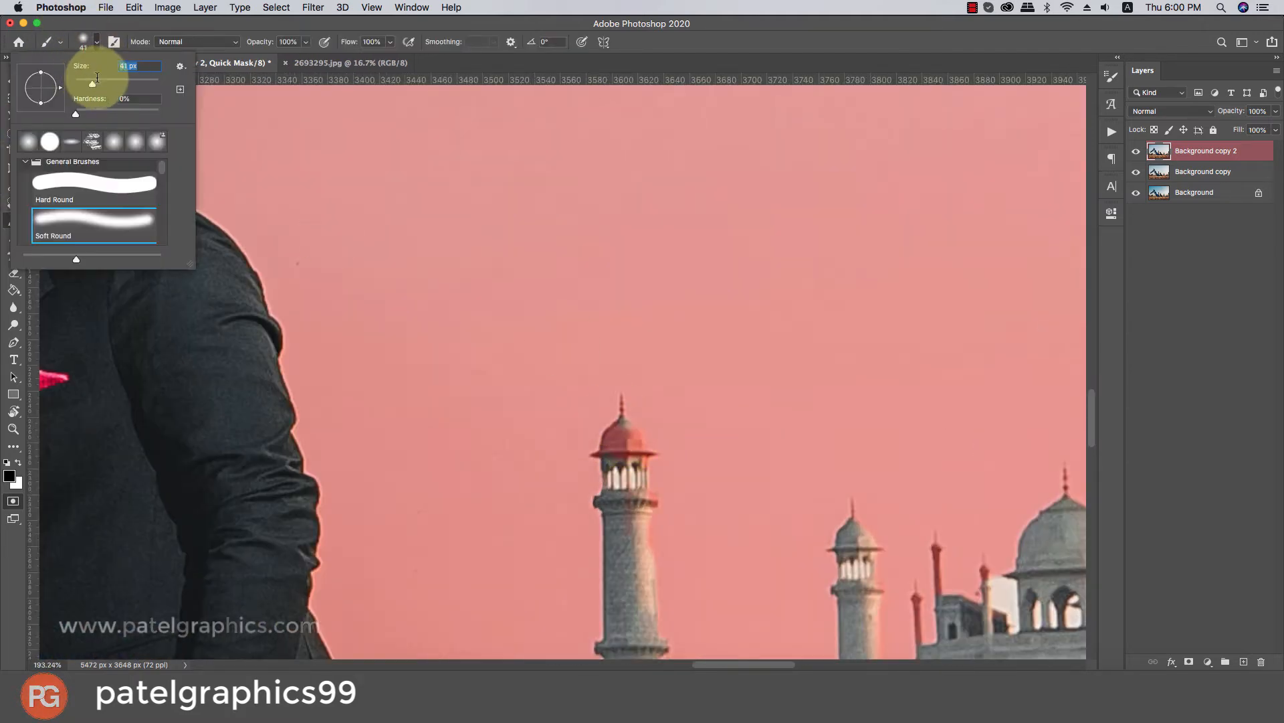
key(Return)
right_click(677, 359)
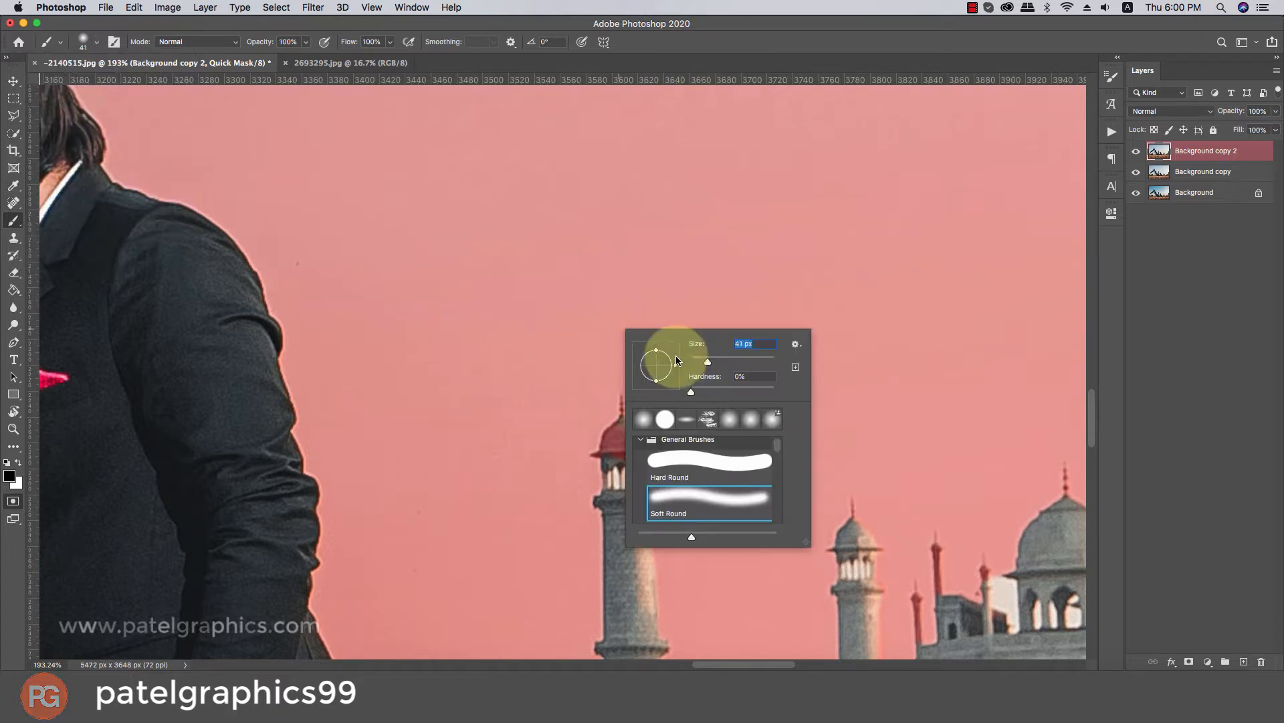
click(702, 44)
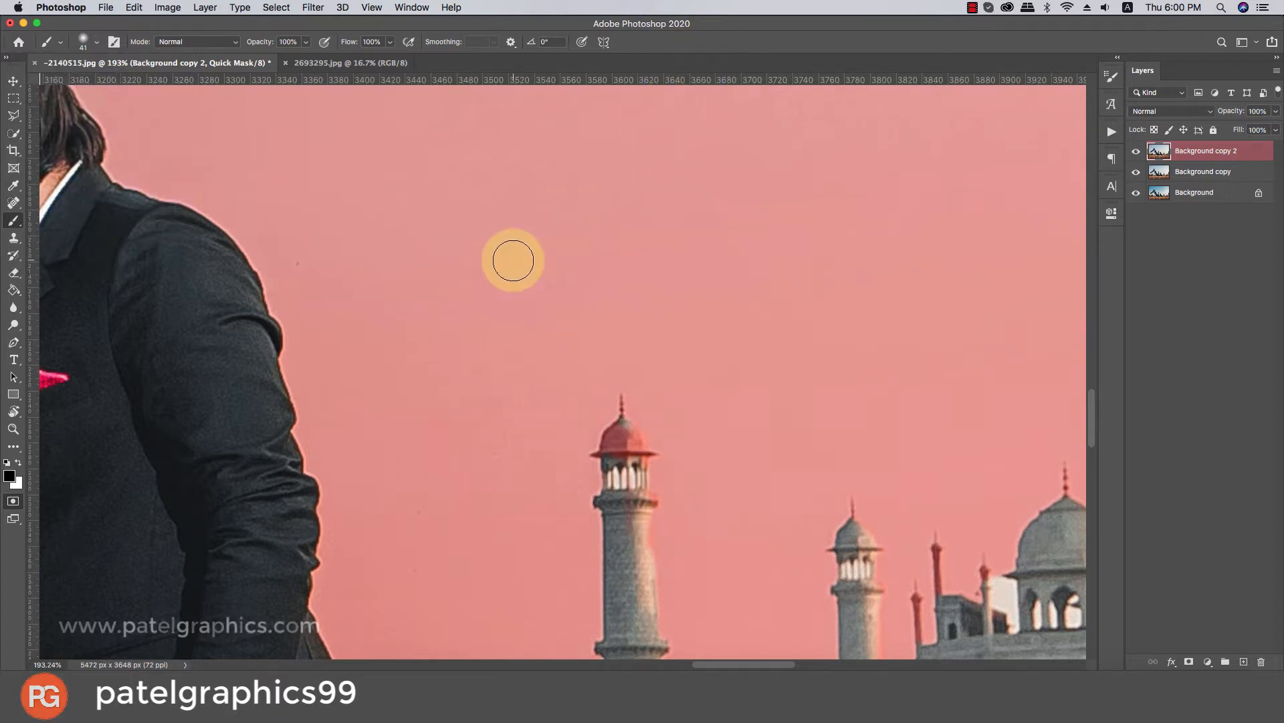
- Clear the mask from the dome and body of the minaret beside the man with a small white brush
key(bracketleft)
key(bracketleft)
key(bracketleft)
key(bracketleft)
drag(623, 428, 610, 454)
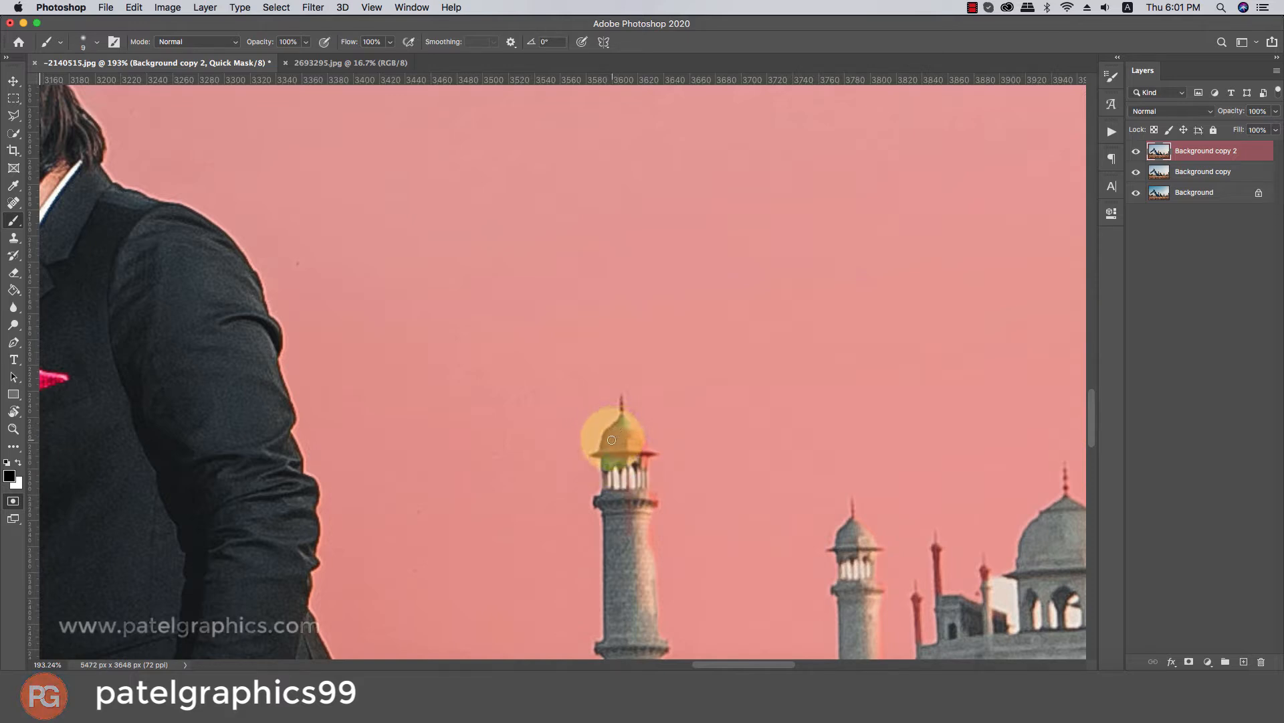
click(17, 464)
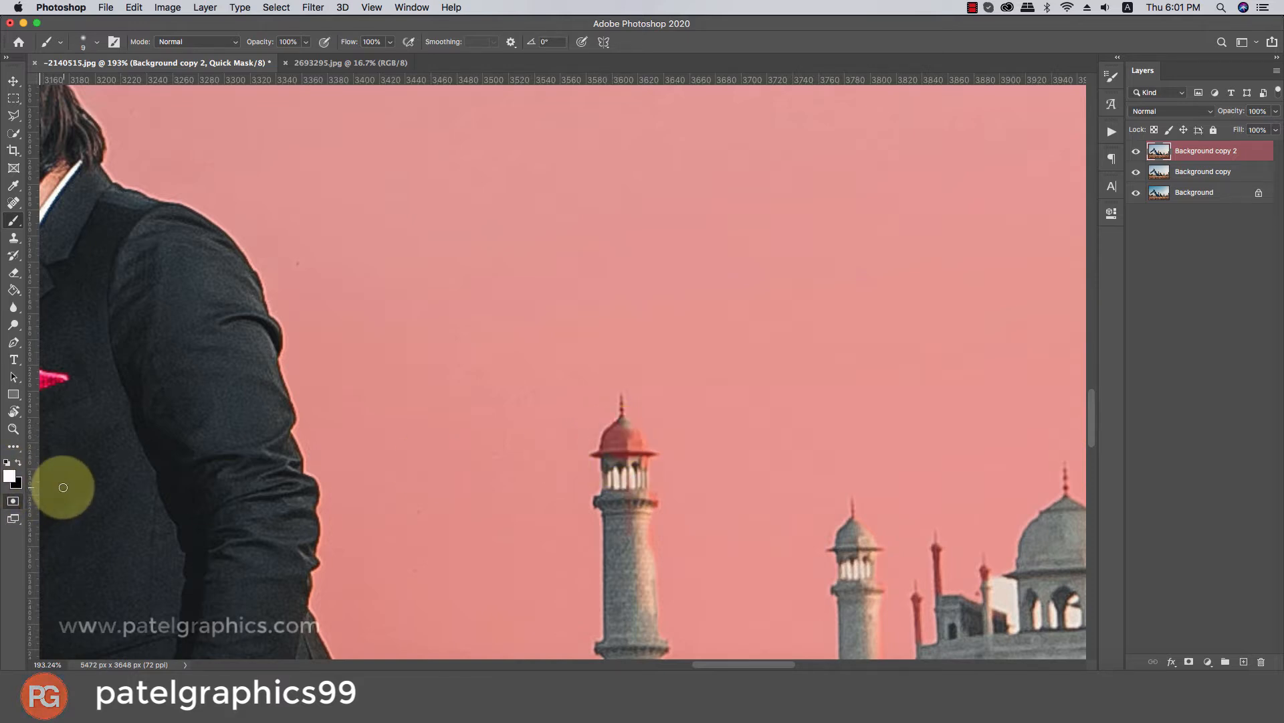
key(bracketright)
key(bracketright)
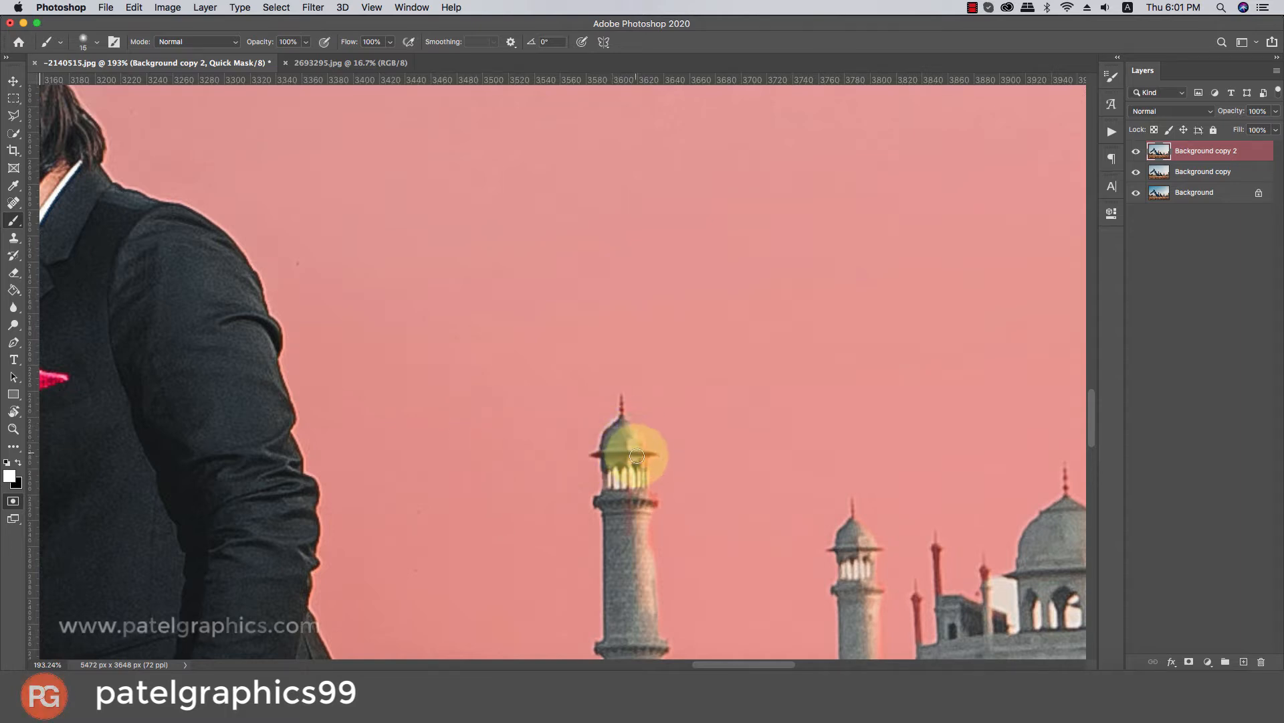
mouse_move(634, 492)
mouse_down()
mouse_move(649, 507)
mouse_move(645, 564)
mouse_up()
- Paint the sky gaps between the minaret's columns into the mask with a smaller black brush, and undo the last stroke
key(x)
scroll(633, 469, down, 3)
key(bracketleft)
key(bracketleft)
key(bracketleft)
key(bracketleft)
key(bracketleft)
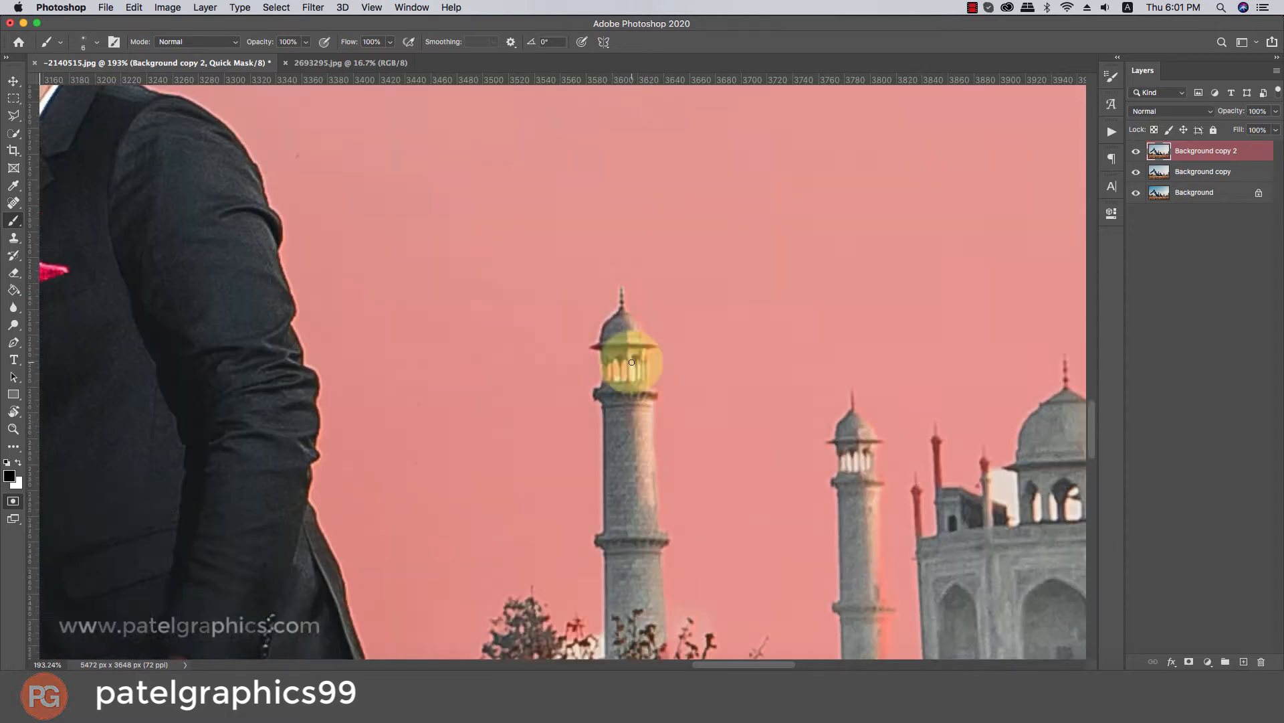
scroll(632, 362, right, 5)
key(super+z)
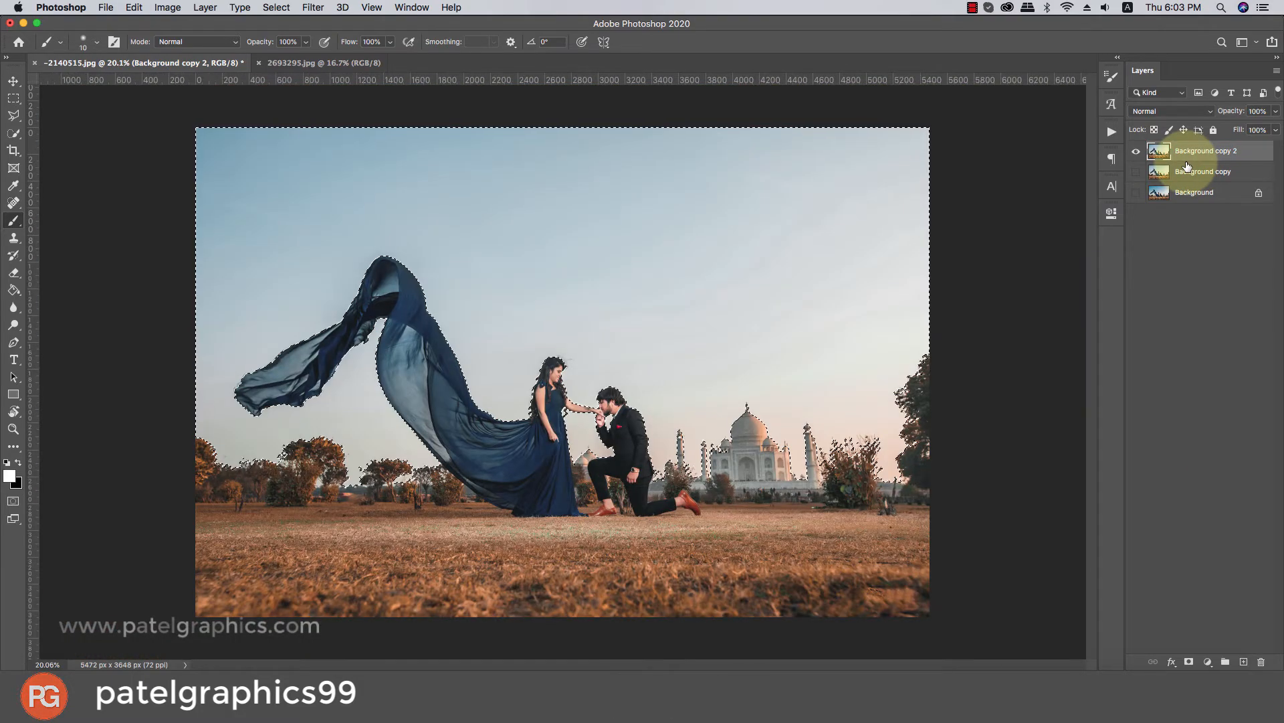
- Invert the sky selection and add it as a layer mask on Background copy 2 to hide the original sky
key(shift+super+i)
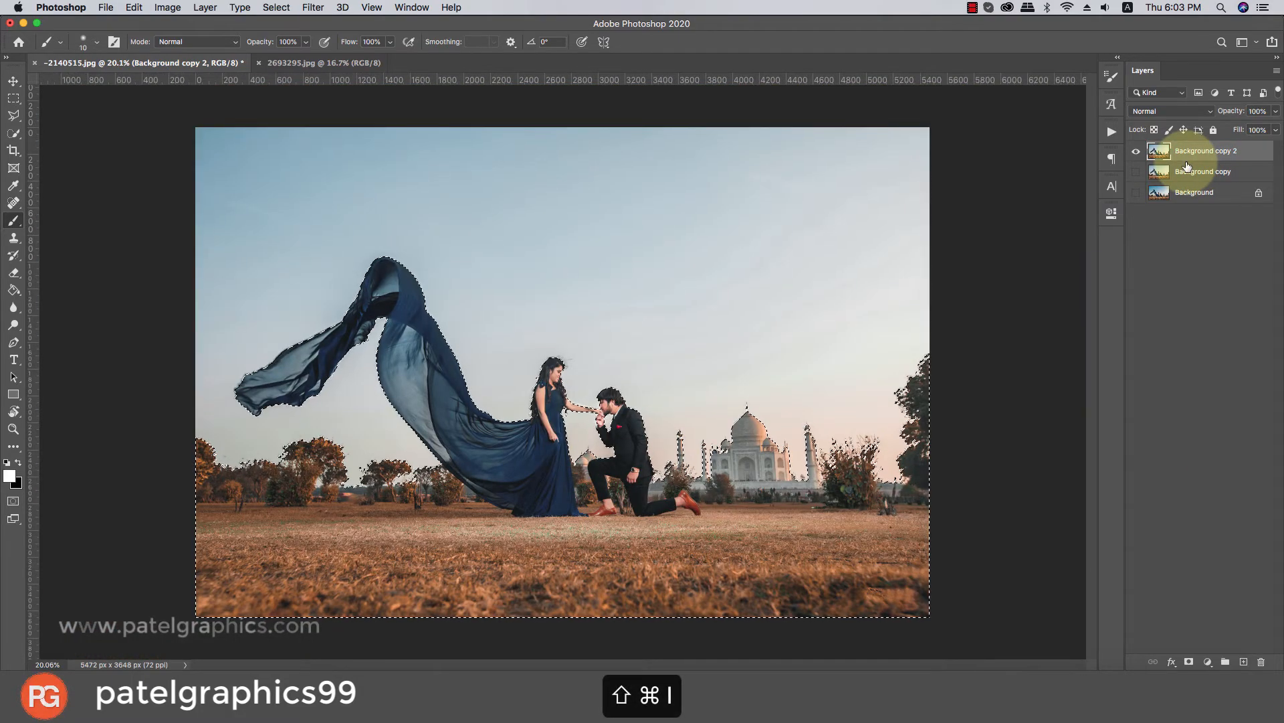
click(1191, 664)
scroll(710, 355, down, 1)
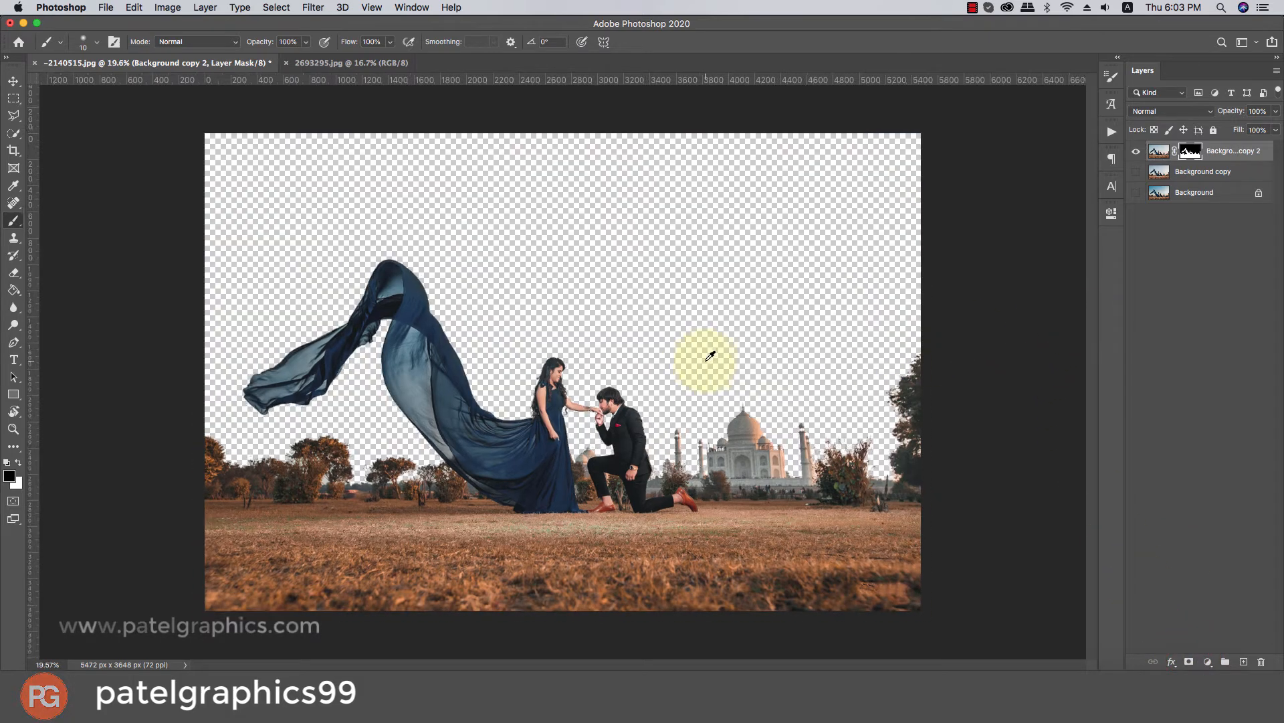
scroll(710, 356, up, 2)
key(v)
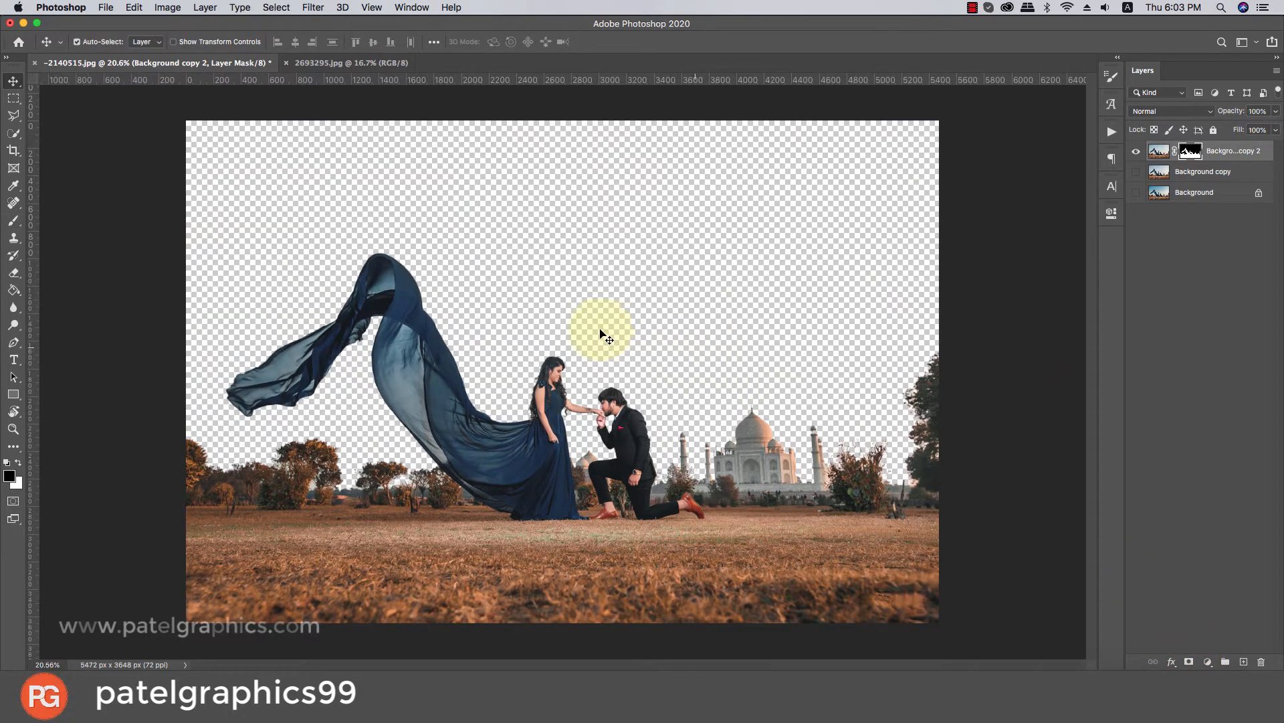
scroll(575, 293, down, 1)
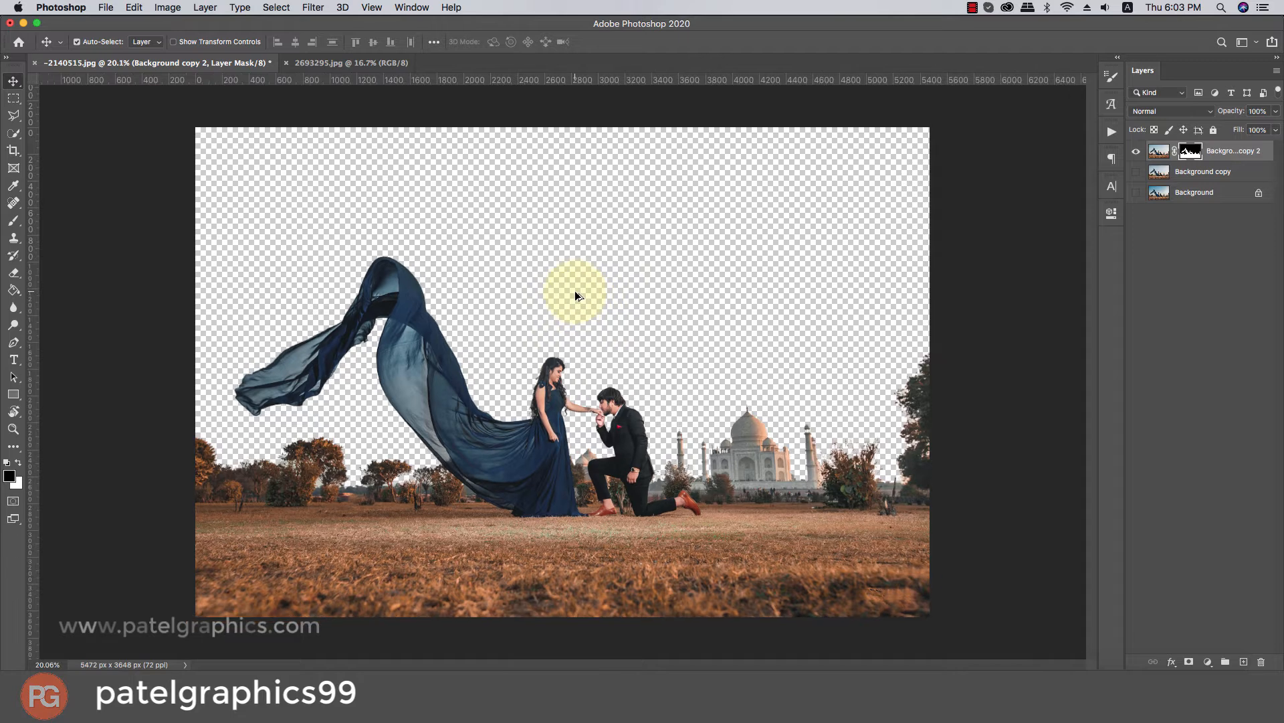
- Copy the sunset image from 2693295.jpg into the couple's photo and place it beneath the masked Background copy 2 layer
click(366, 64)
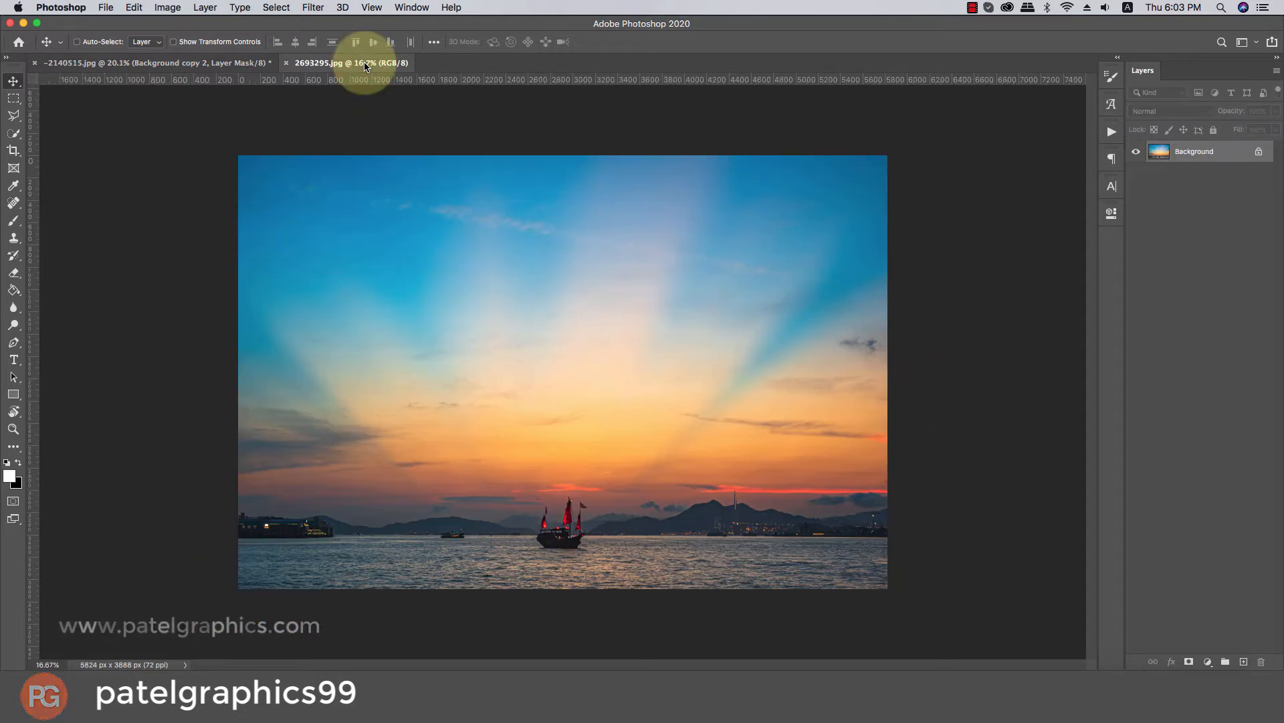
key(super+j)
key(super+c)
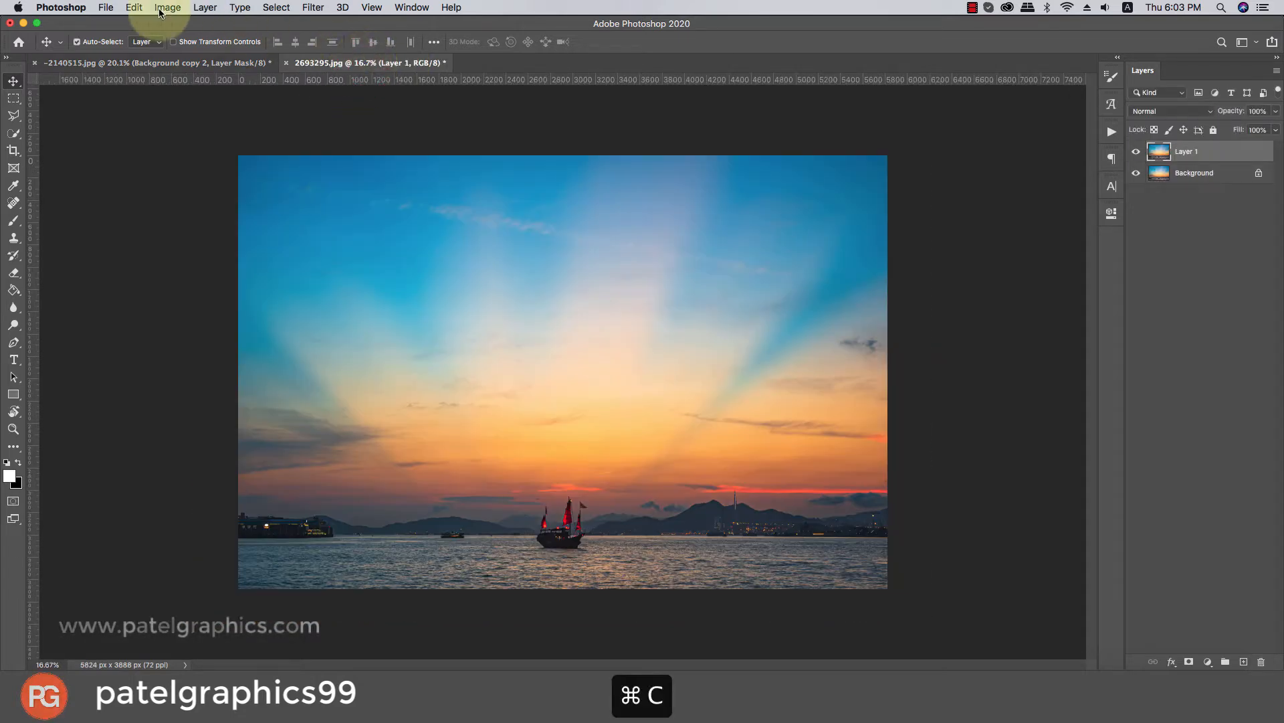
click(100, 58)
key(super+v)
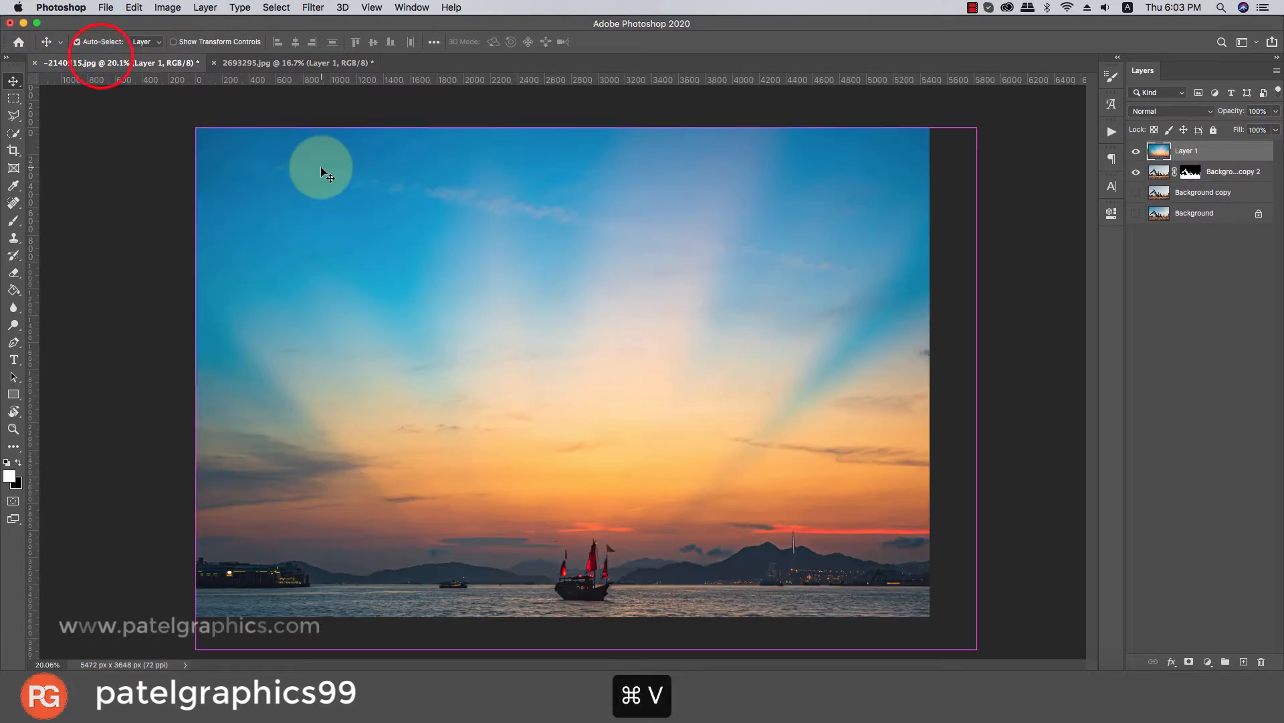
drag(1187, 150, 1201, 182)
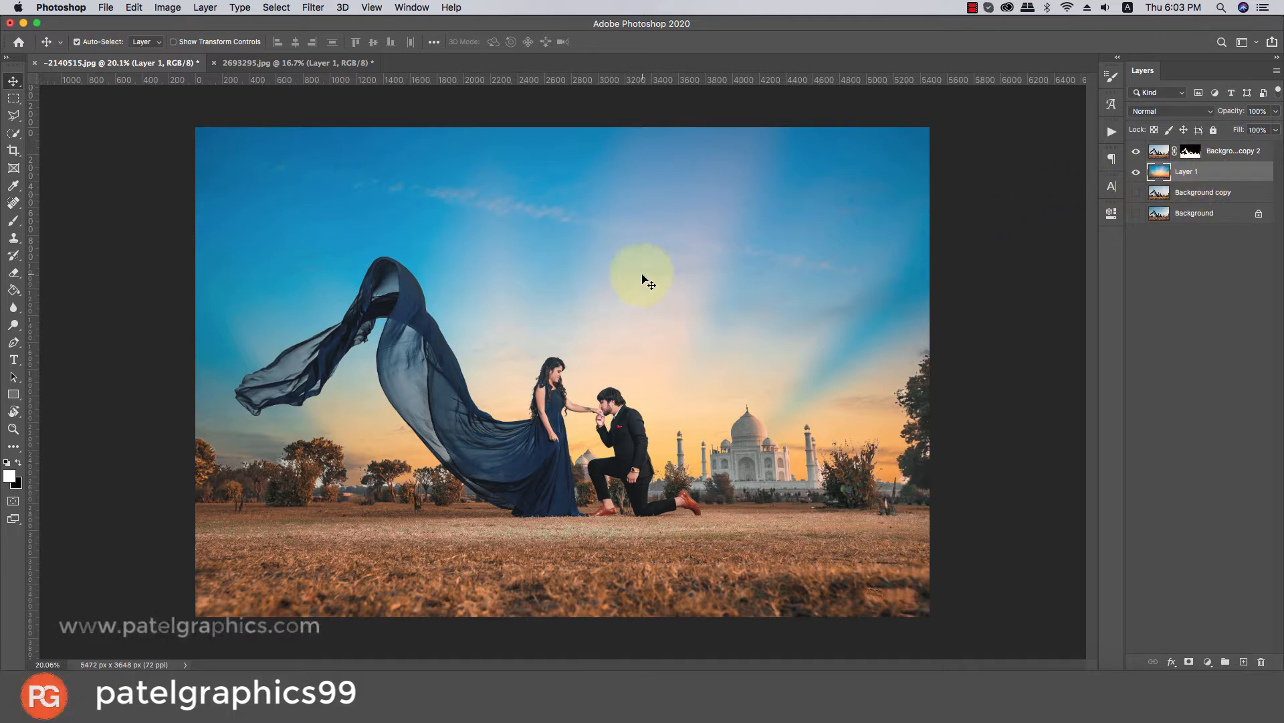
- Transform the sunset layer: raise it behind the couple and scale it to 94.48% to fit the photo's width
key(super+t)
drag(643, 278, 639, 195)
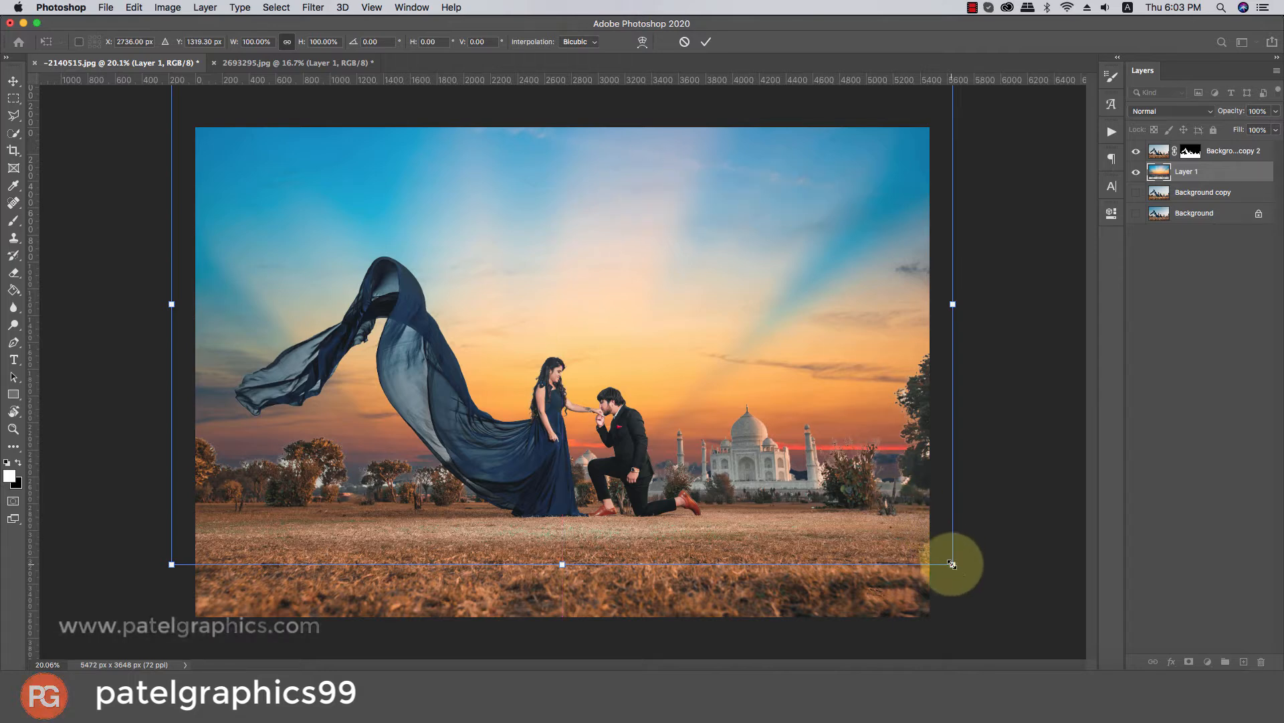
drag(953, 564, 934, 546)
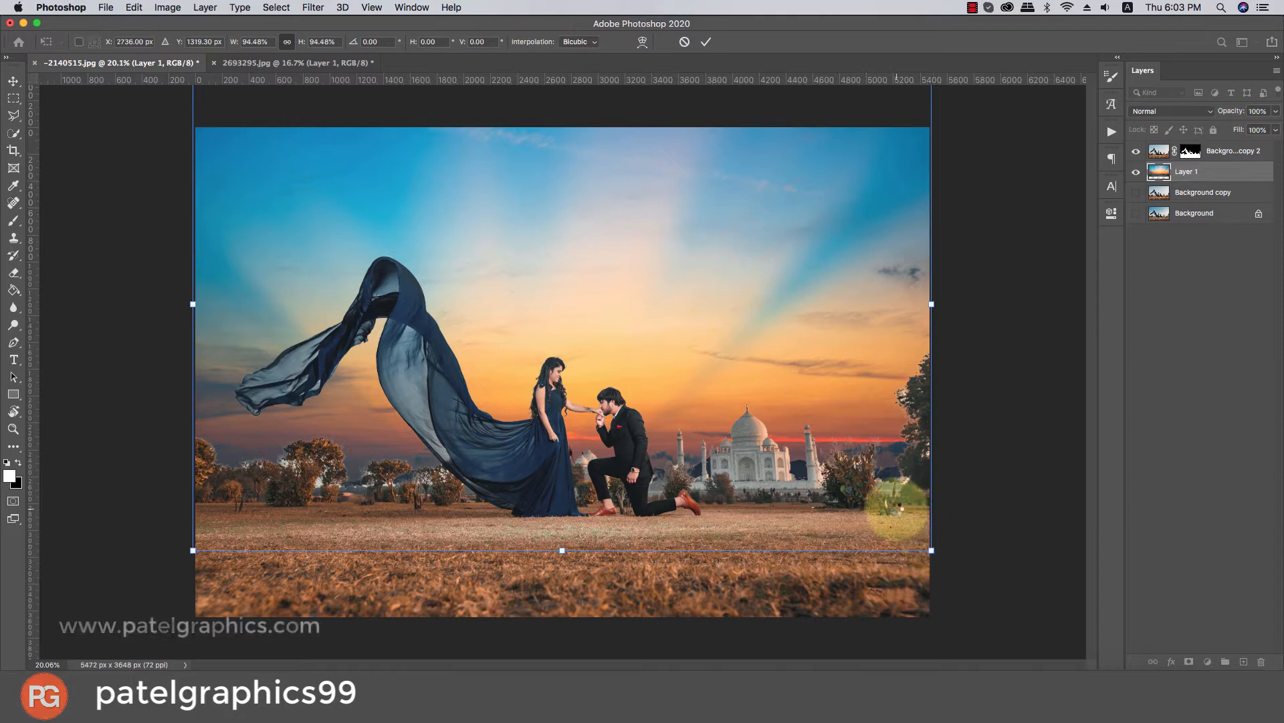
key(Return)
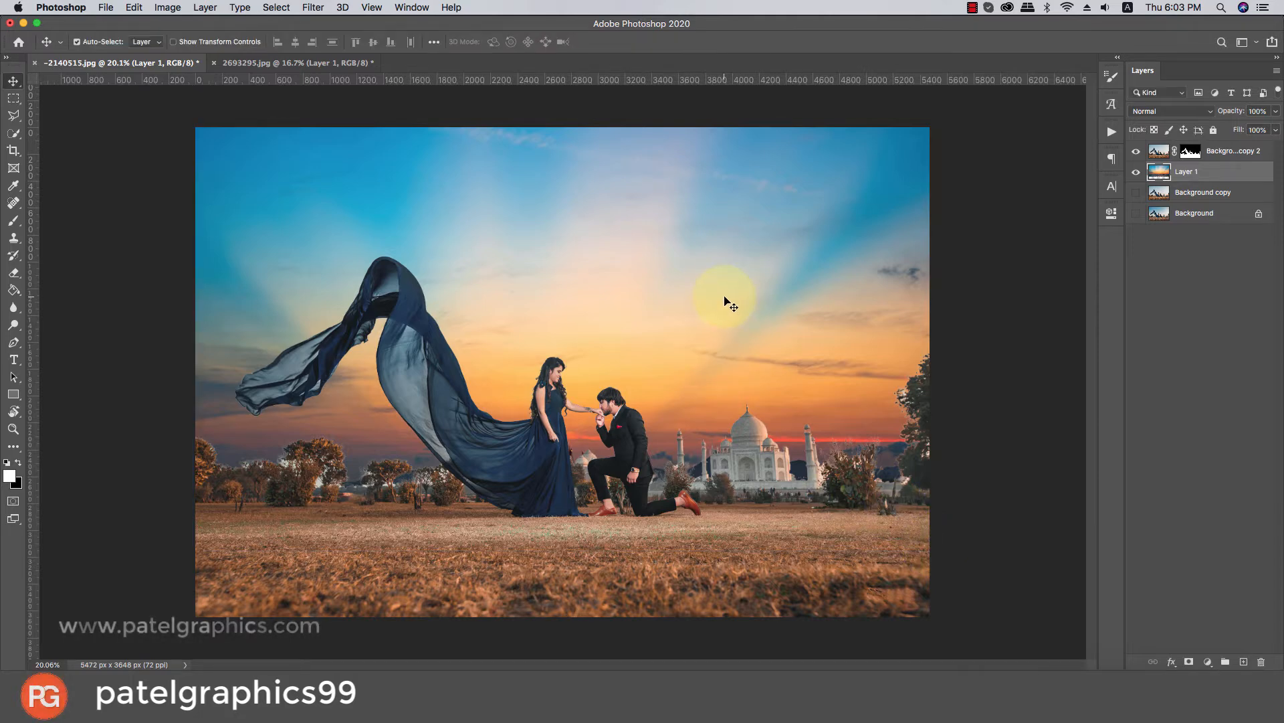
drag(726, 315, 724, 316)
scroll(661, 323, down, 5)
scroll(661, 323, up, 5)
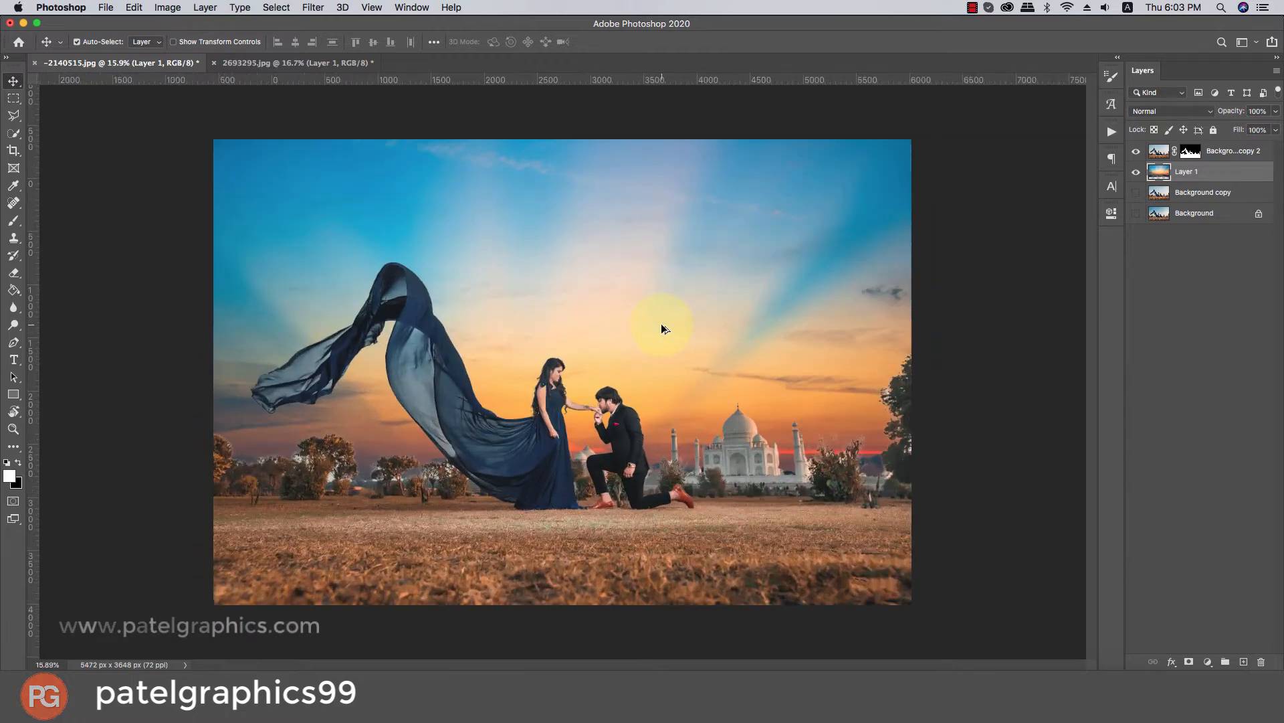
click(663, 301)
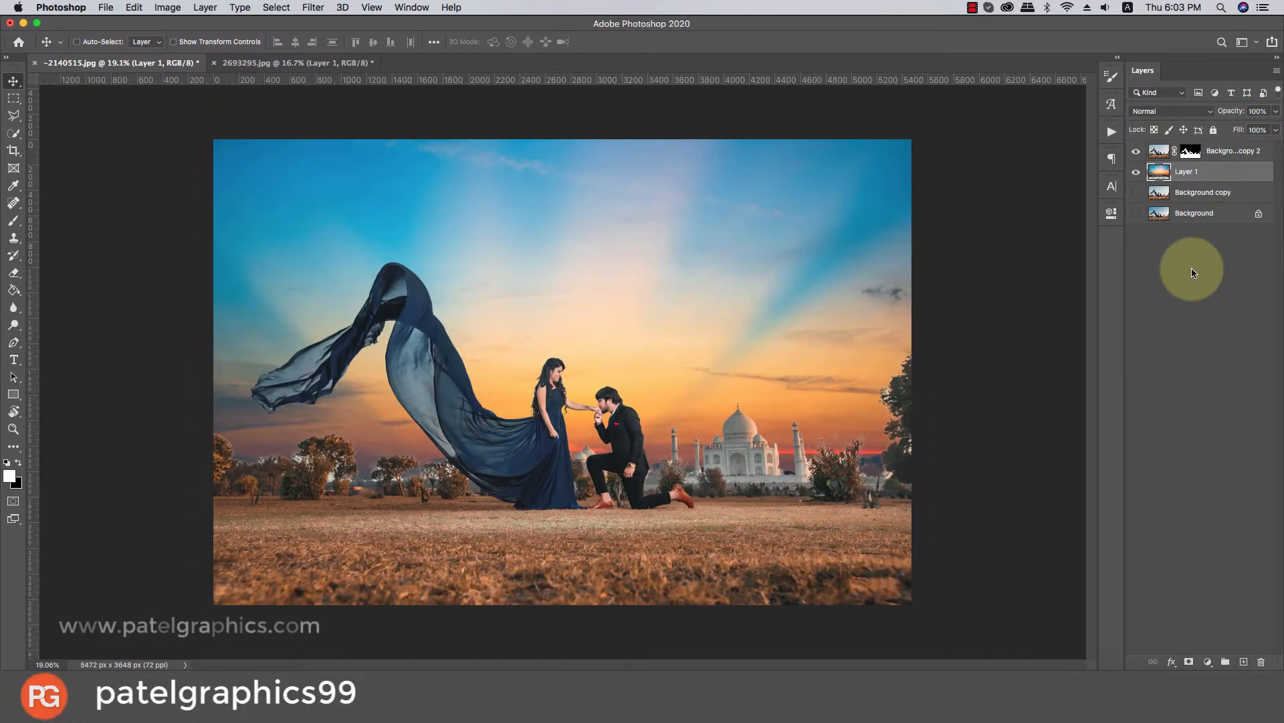
- Duplicate the sunset layer, place the copy above the masked couple layer and shift it down about 371 px to cover the ground
key(super+j)
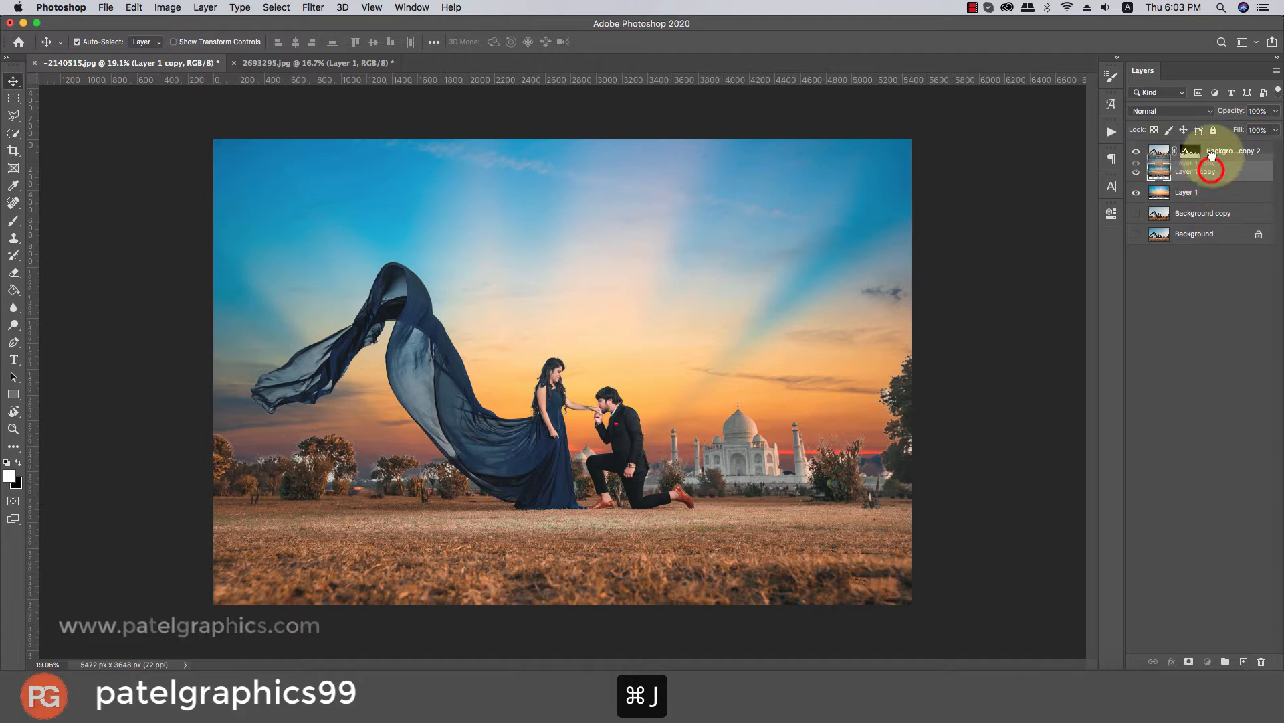
drag(1211, 146, 1212, 148)
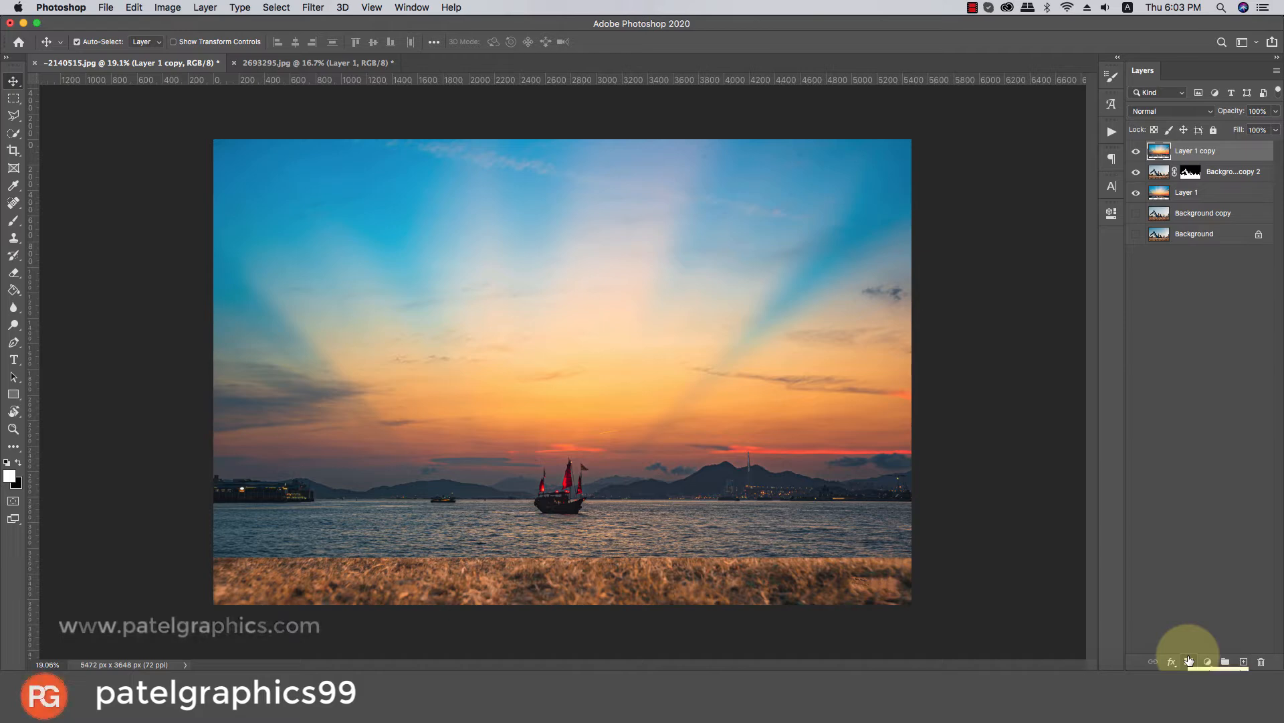
drag(853, 476, 853, 519)
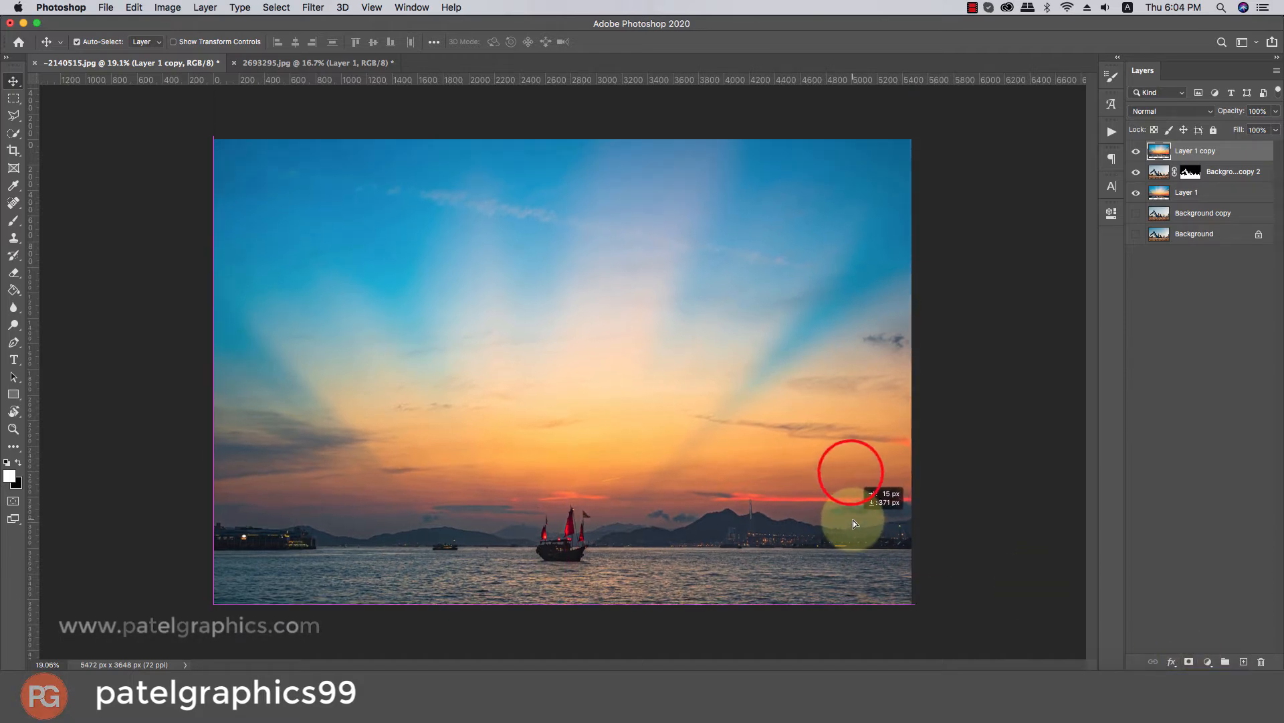
- Blend the topmost sunset copy in Overlay mode at 48% opacity
click(1157, 115)
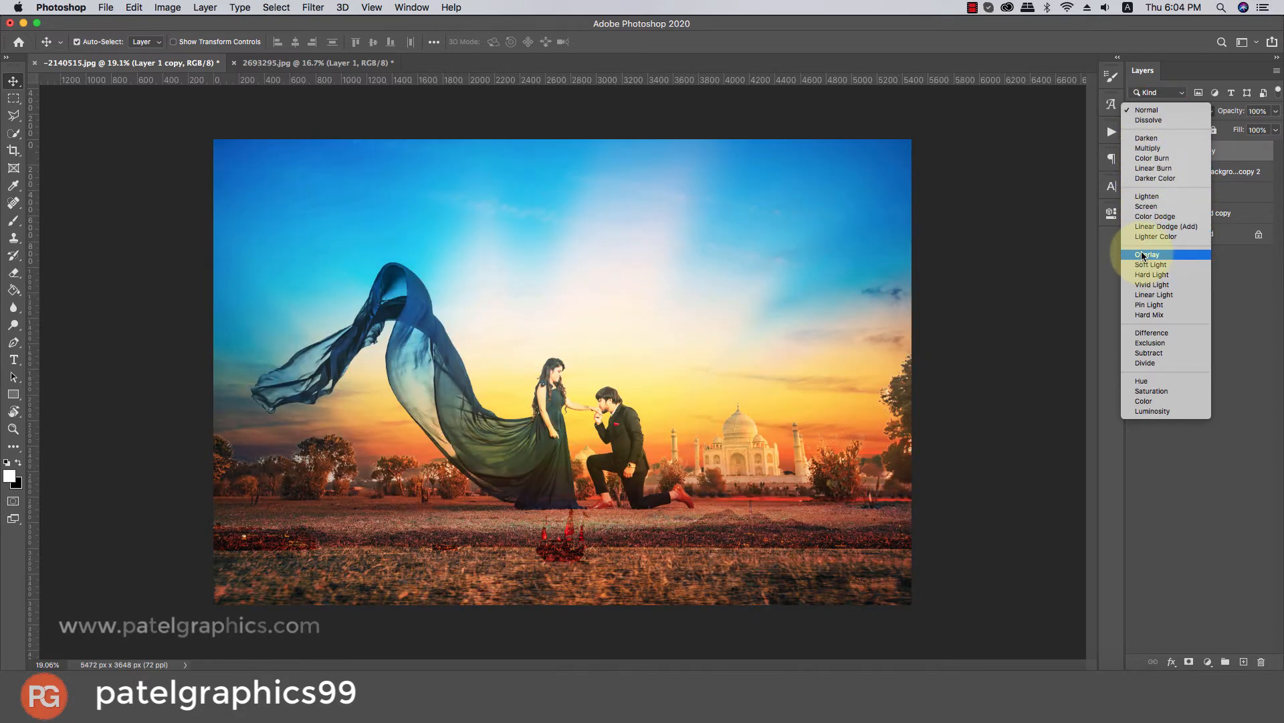
click(1143, 254)
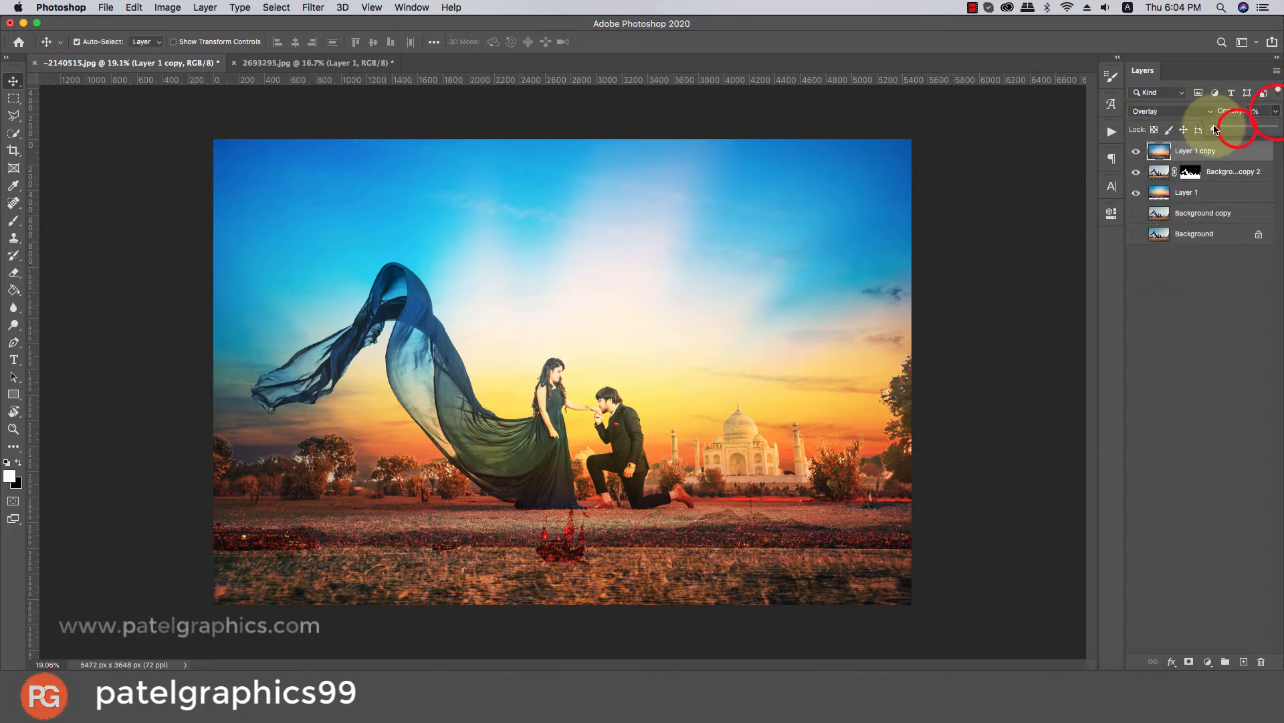
drag(1217, 129, 1239, 132)
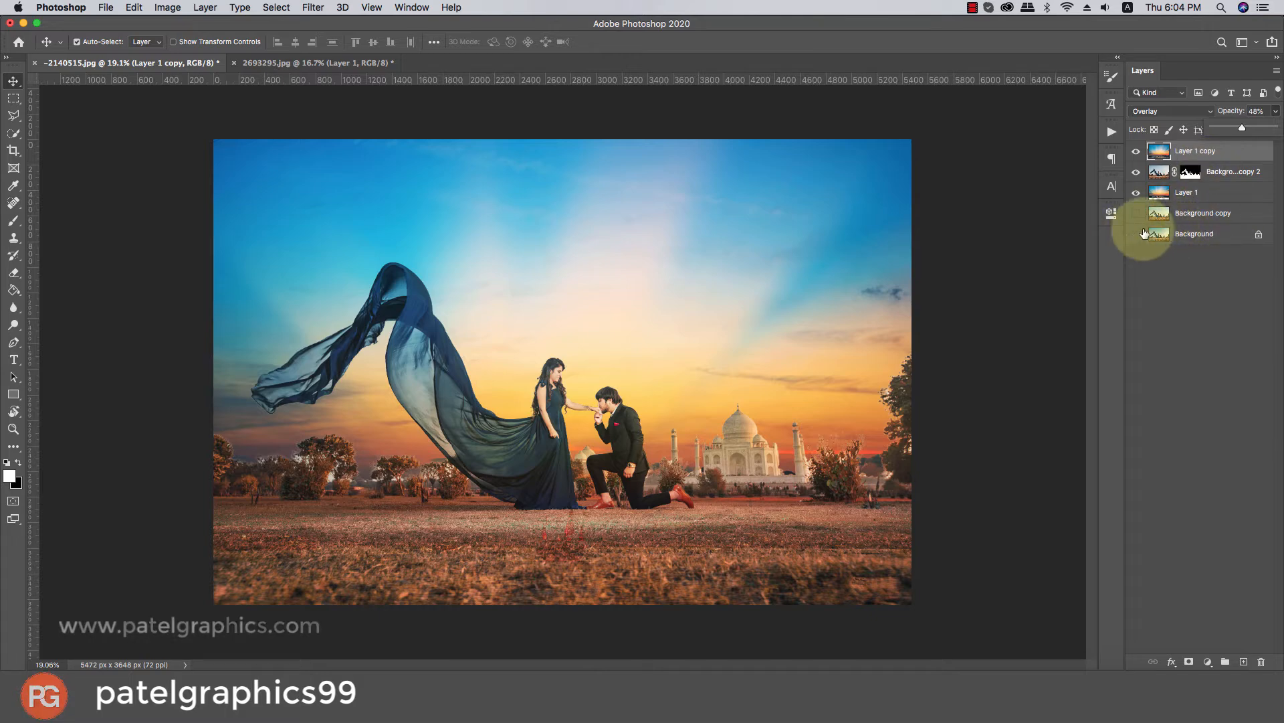
click(1164, 111)
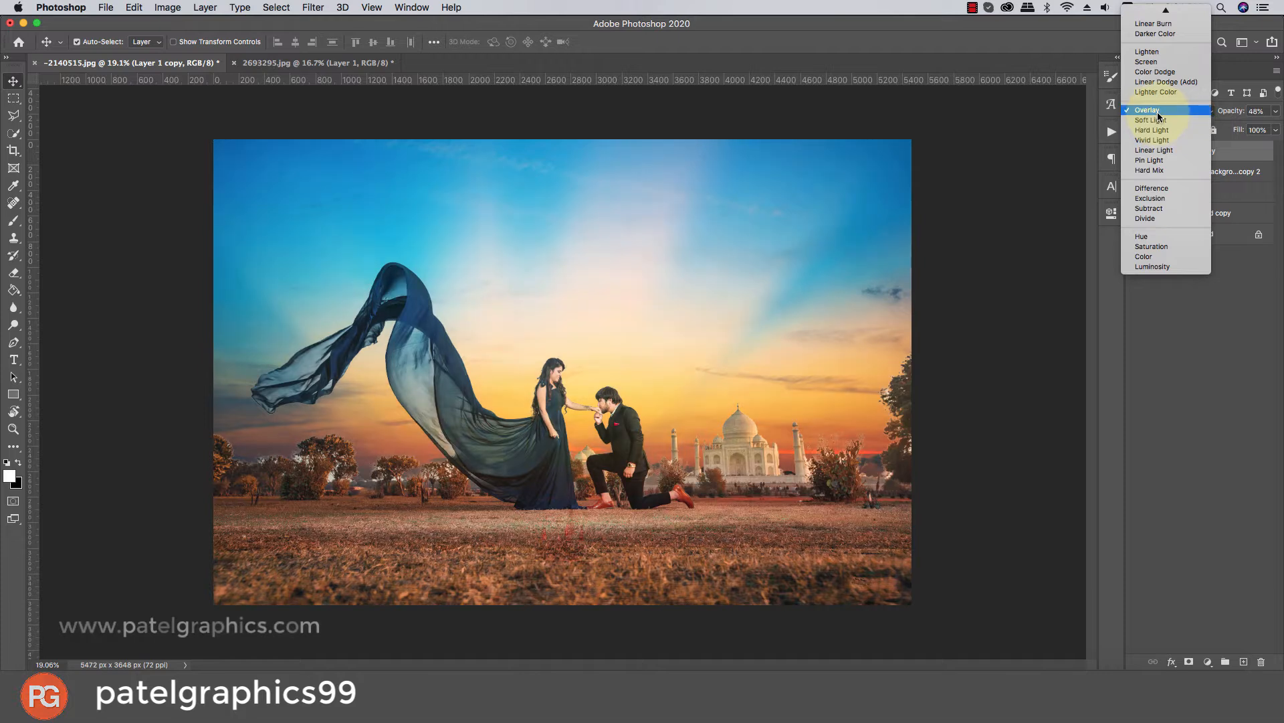
click(1156, 110)
- Add a layer mask to the topmost sunset copy and ready a soft black brush enlarged to about 1100 px
click(1190, 172)
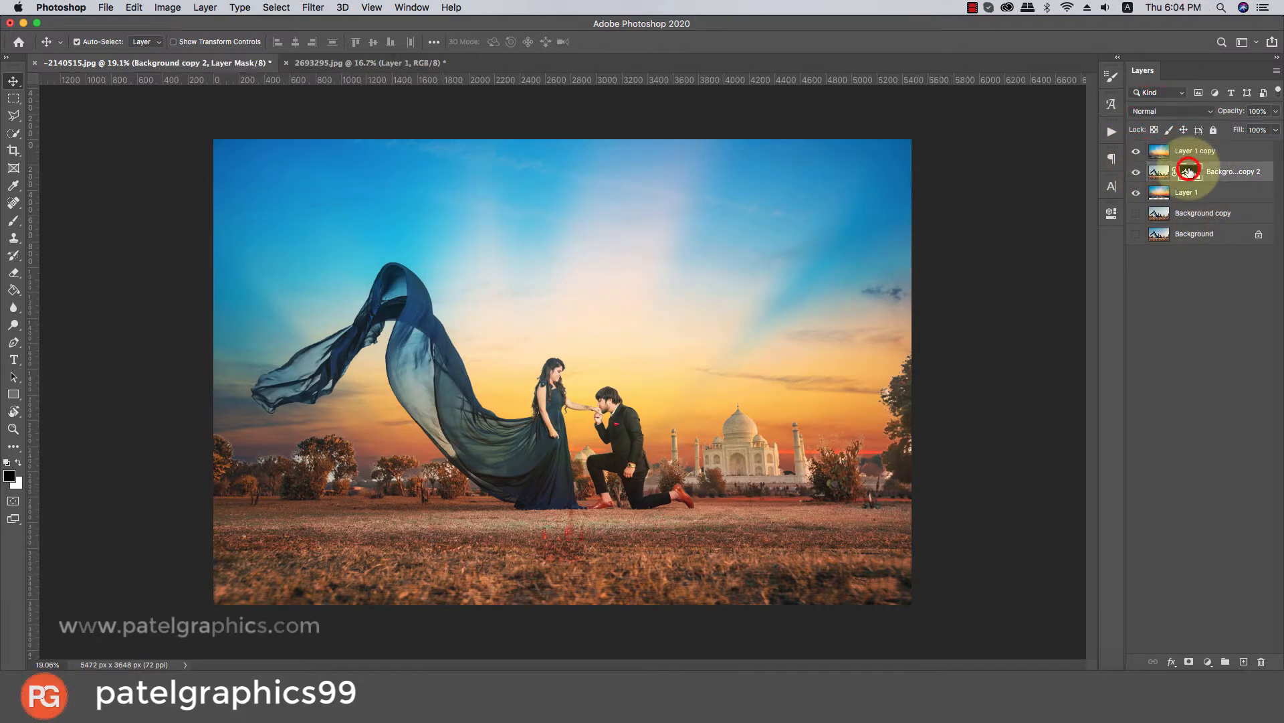
click(1186, 154)
click(1188, 661)
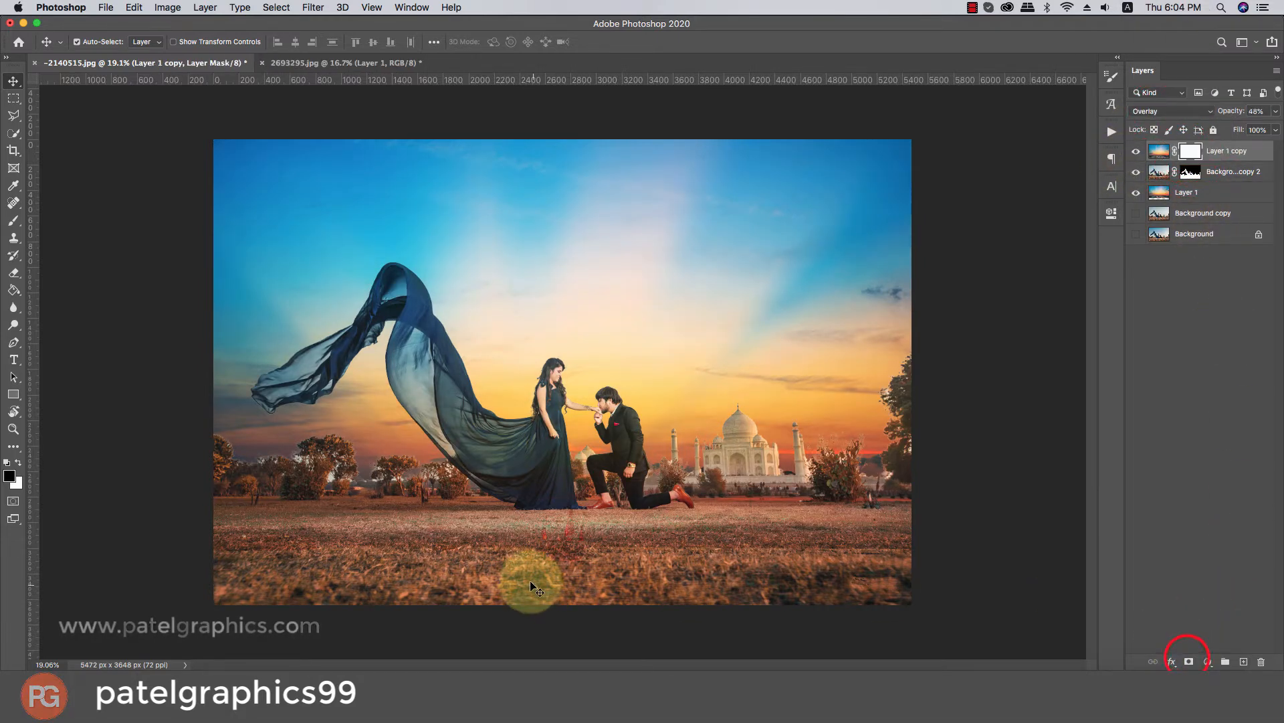
key(b)
key(x)
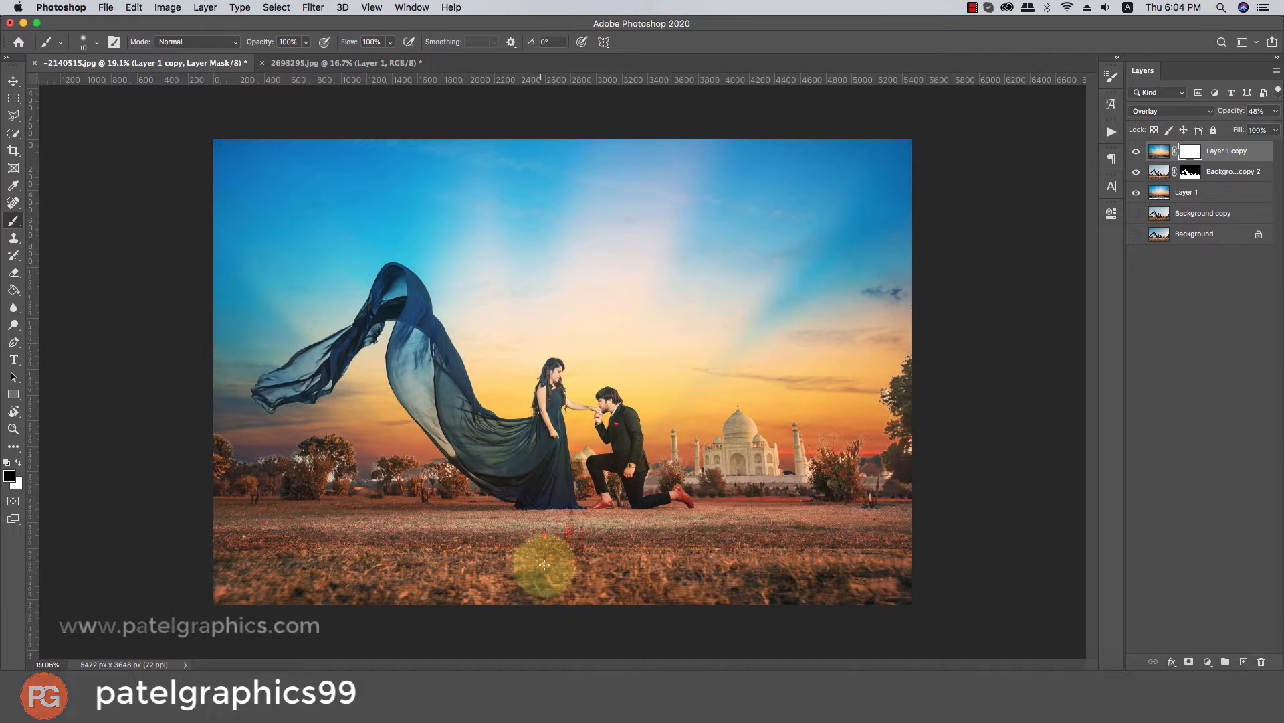
key(])
key(])
key(])
key(])
key(])
key(])
key(])
key(])
key(])
key(])
key(])
key(])
key(])
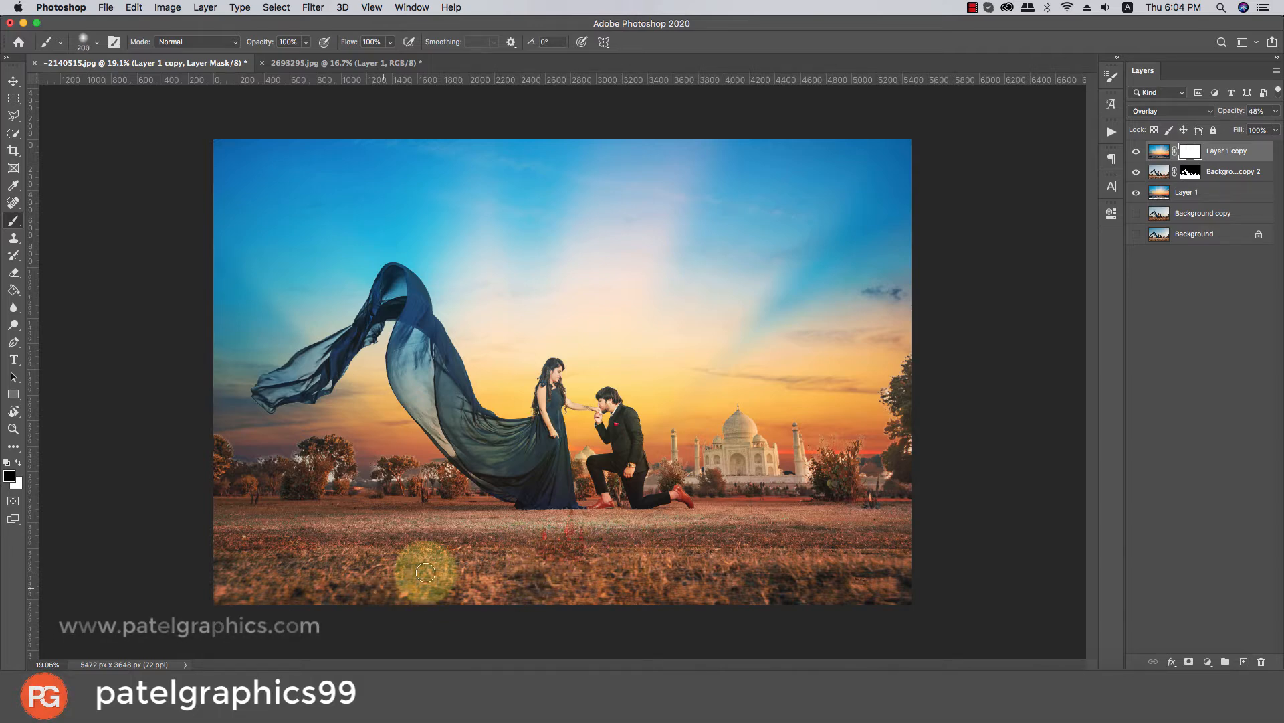
key(])
key(])
key(])
key(])
key(])
key(])
key(])
key(])
key(])
key(])
- Try painting the overlay off the ground below the couple at 100% brush opacity, and undo the strokes
click(535, 580)
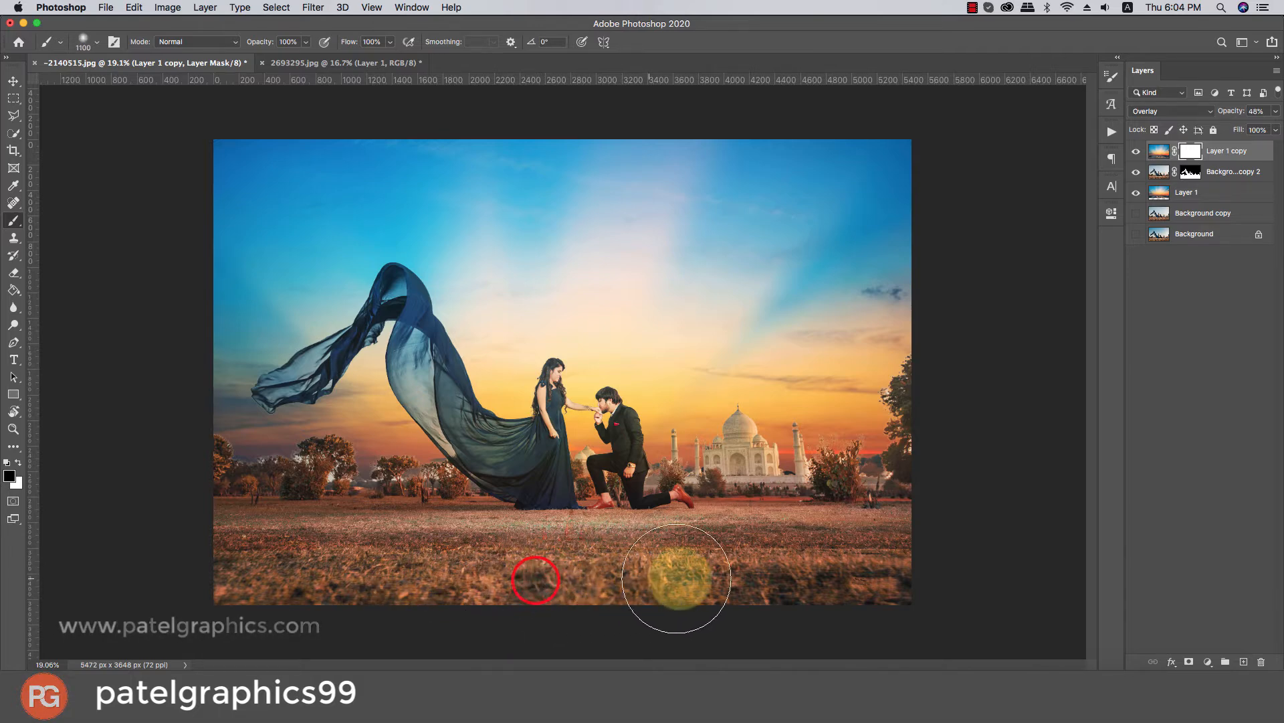
key(super+z)
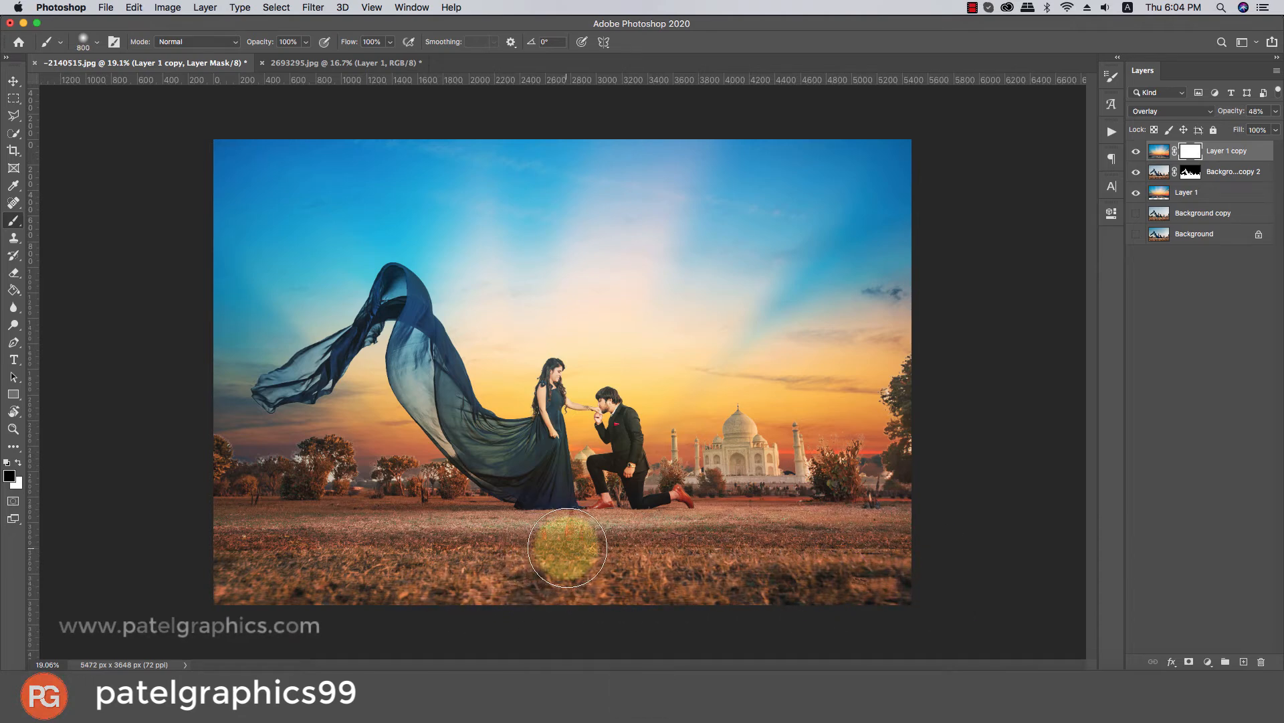
mouse_move(555, 549)
mouse_down()
mouse_move(461, 540)
mouse_move(756, 541)
mouse_up()
key(])
key(super+z)
key(super+z)
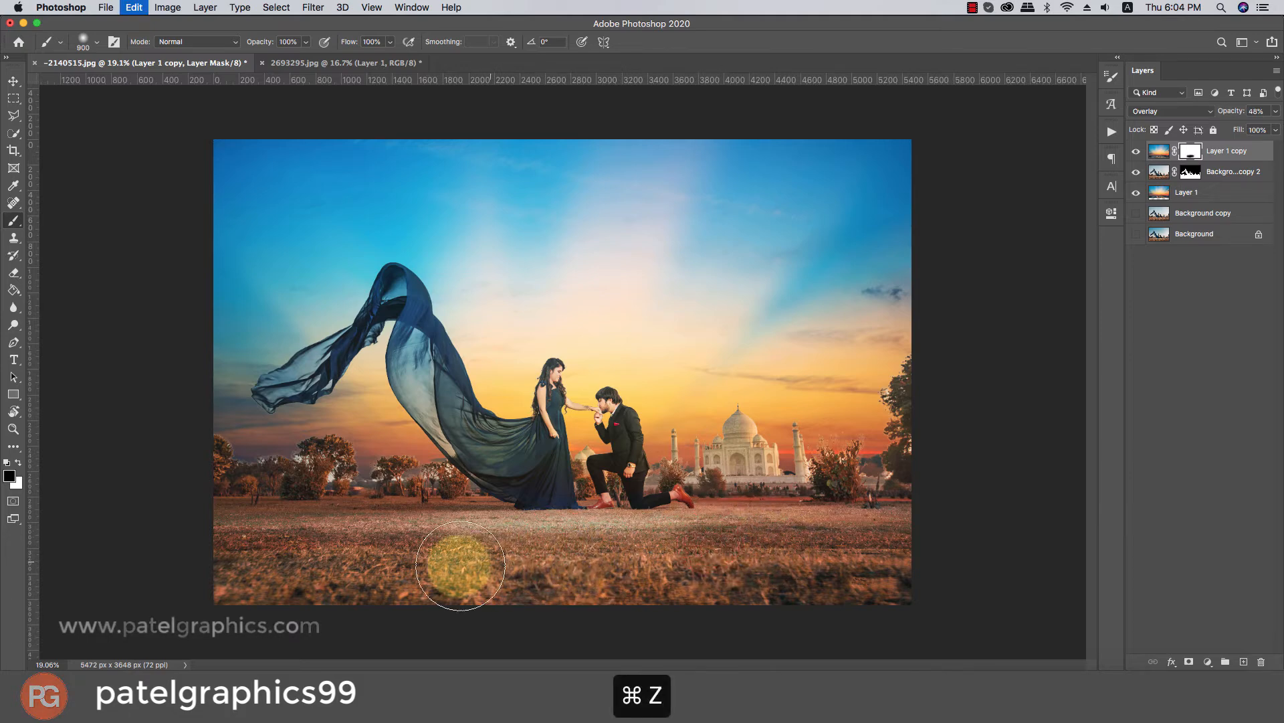
key(super+z)
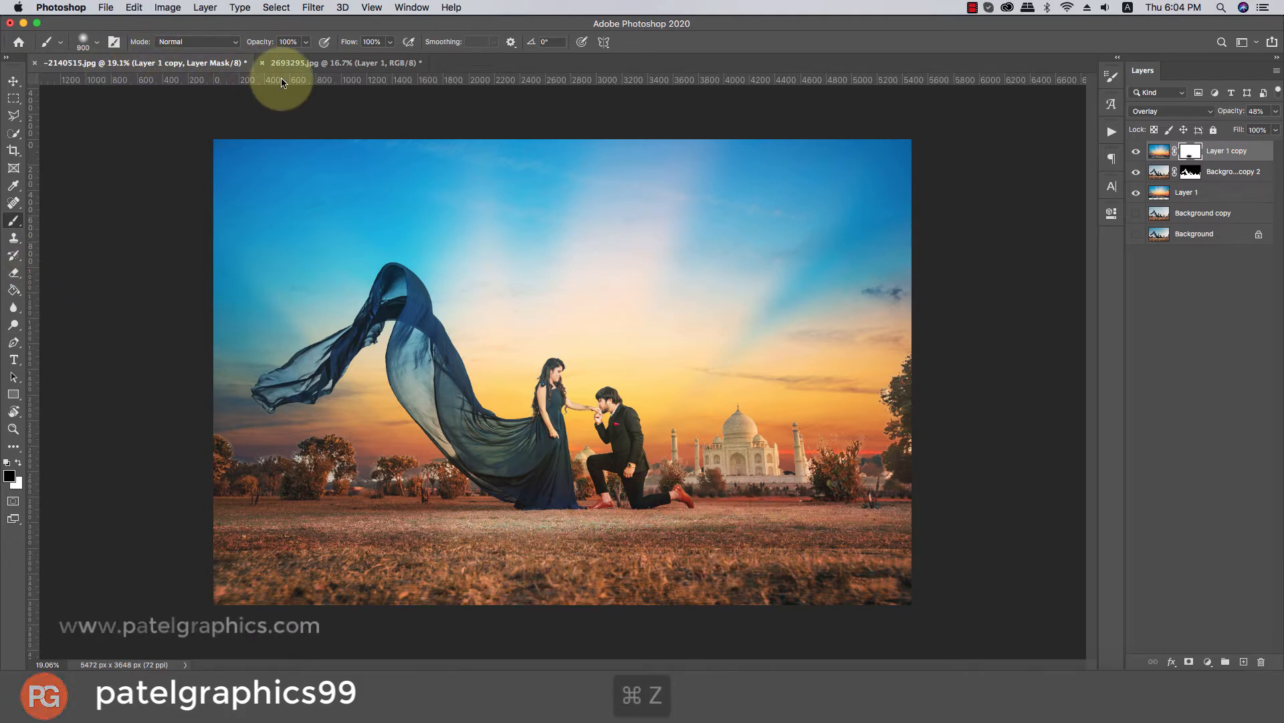
key(super+z)
- Set the brush opacity to 38% and dab the Layer 1 copy mask over the ground just below the gown's hem
click(306, 42)
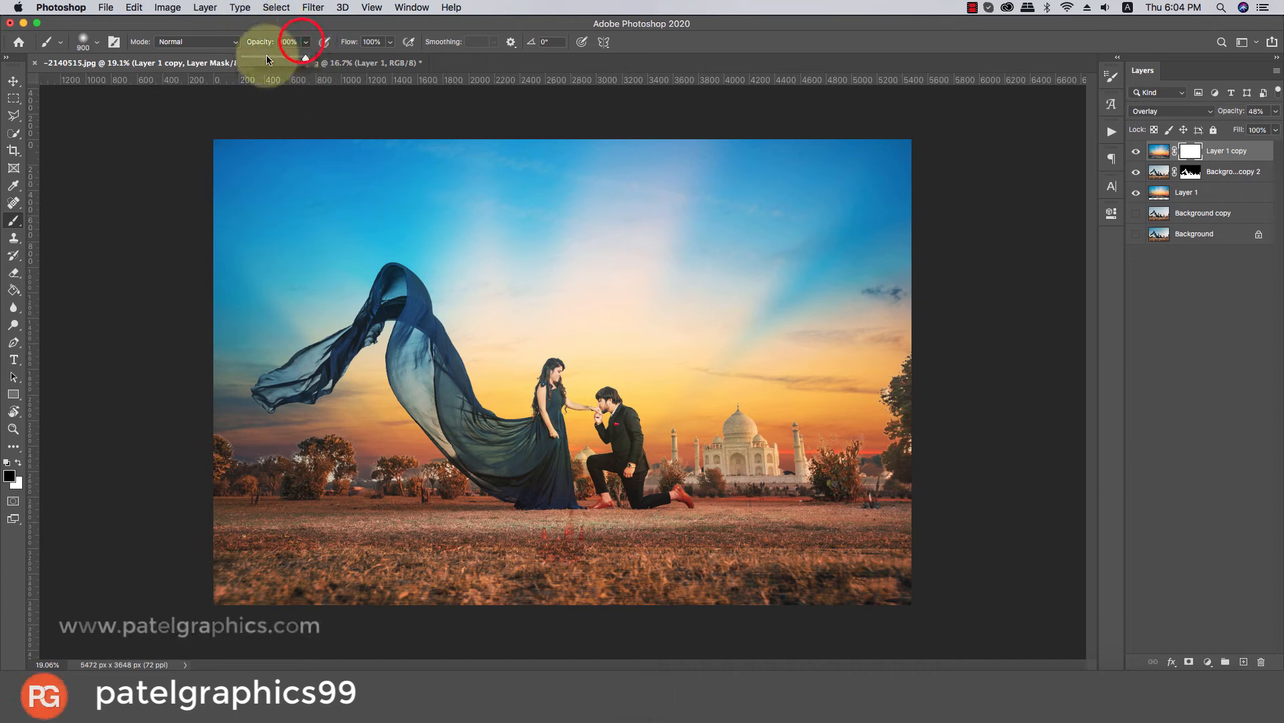
click(266, 59)
click(568, 535)
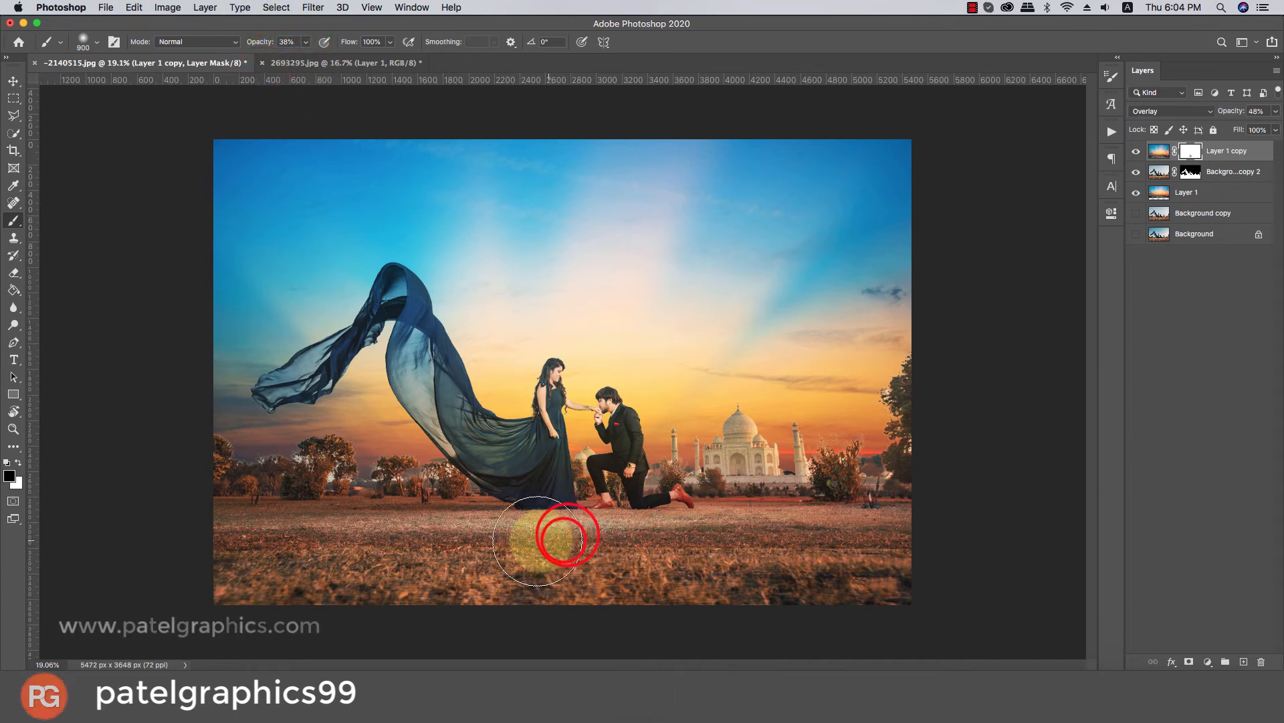
click(563, 535)
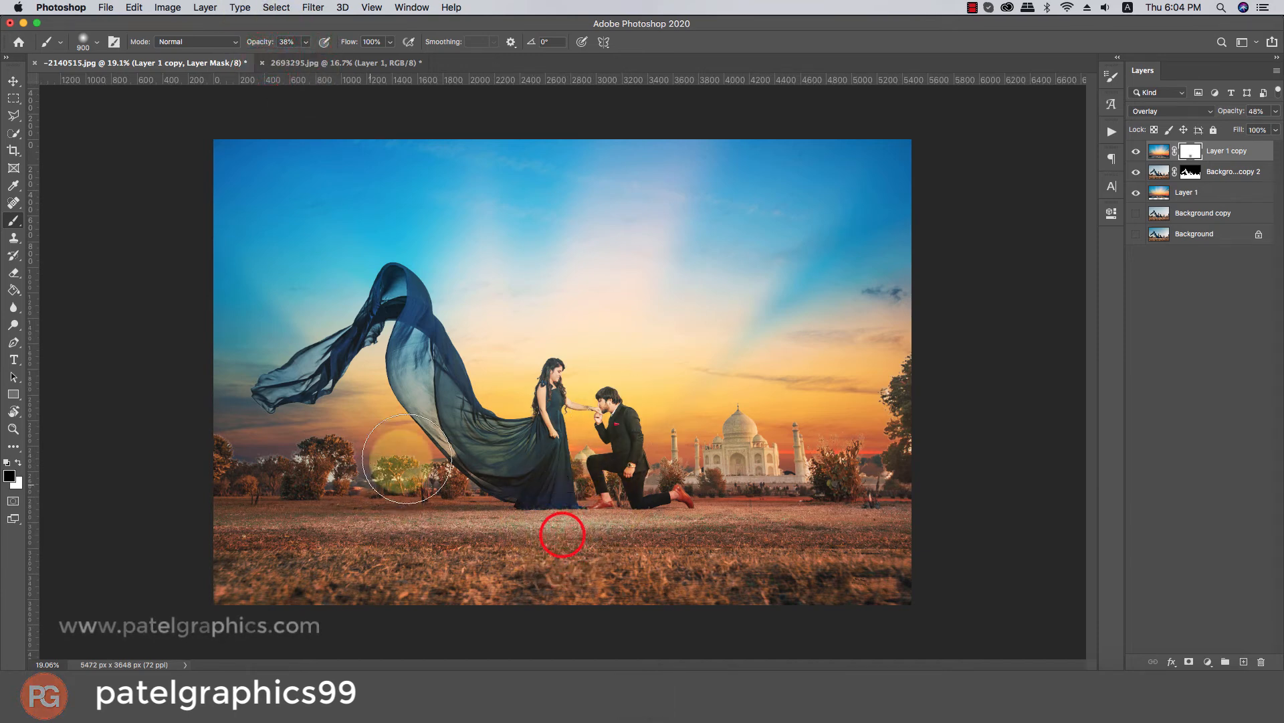
key(v)
drag(589, 416, 634, 415)
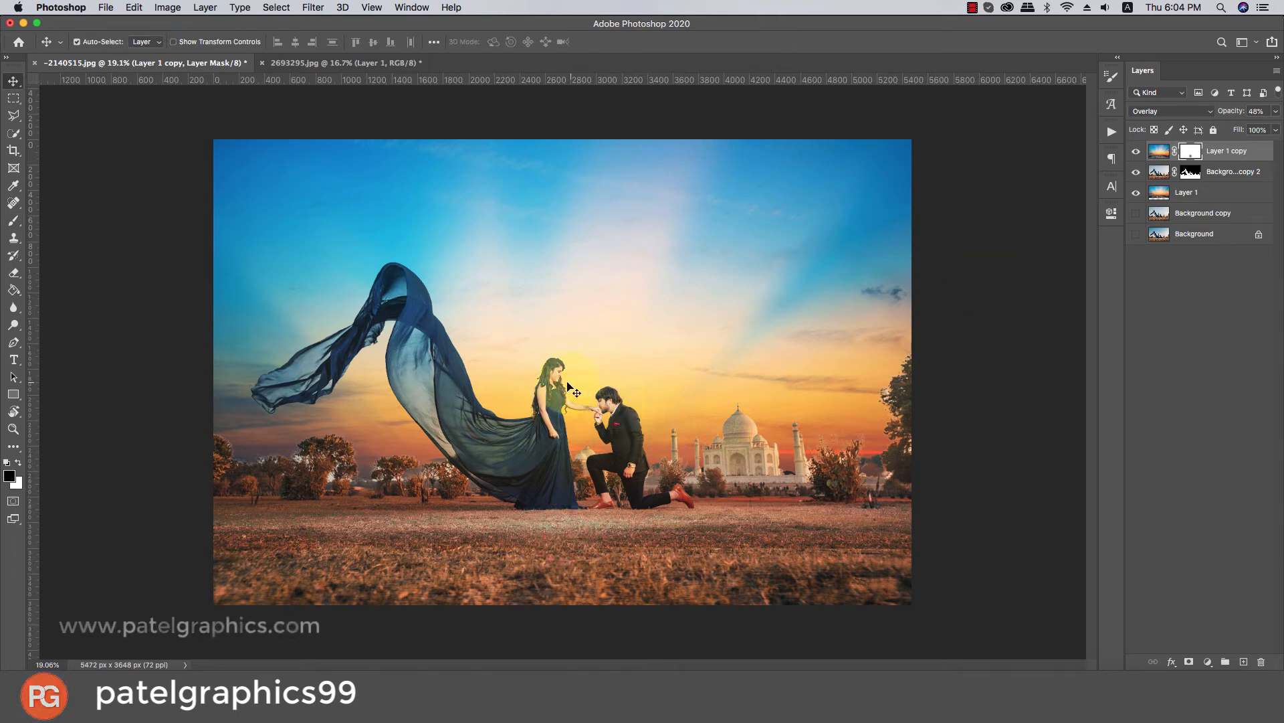
mouse_move(569, 388)
mouse_down()
mouse_move(373, 373)
mouse_move(384, 448)
mouse_move(895, 391)
mouse_move(851, 398)
mouse_up()
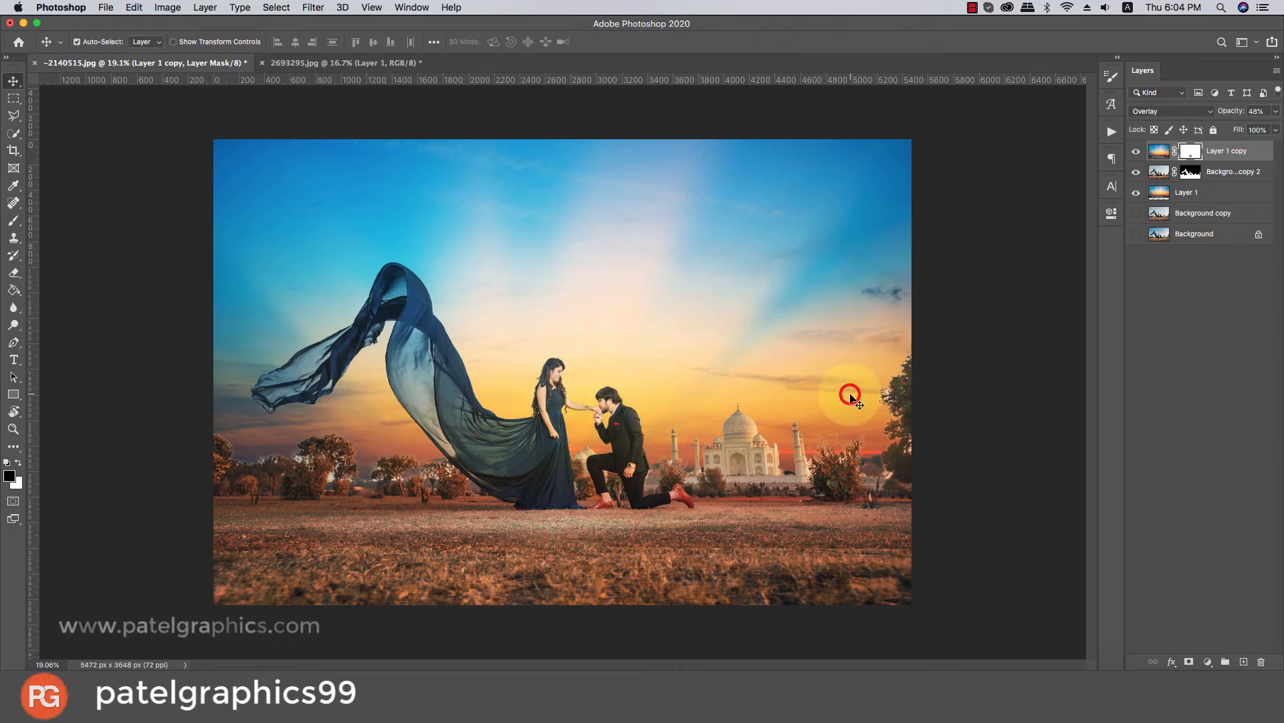
- Duplicate the masked Layer 1 copy and blend the duplicate in Multiply mode
click(1176, 174)
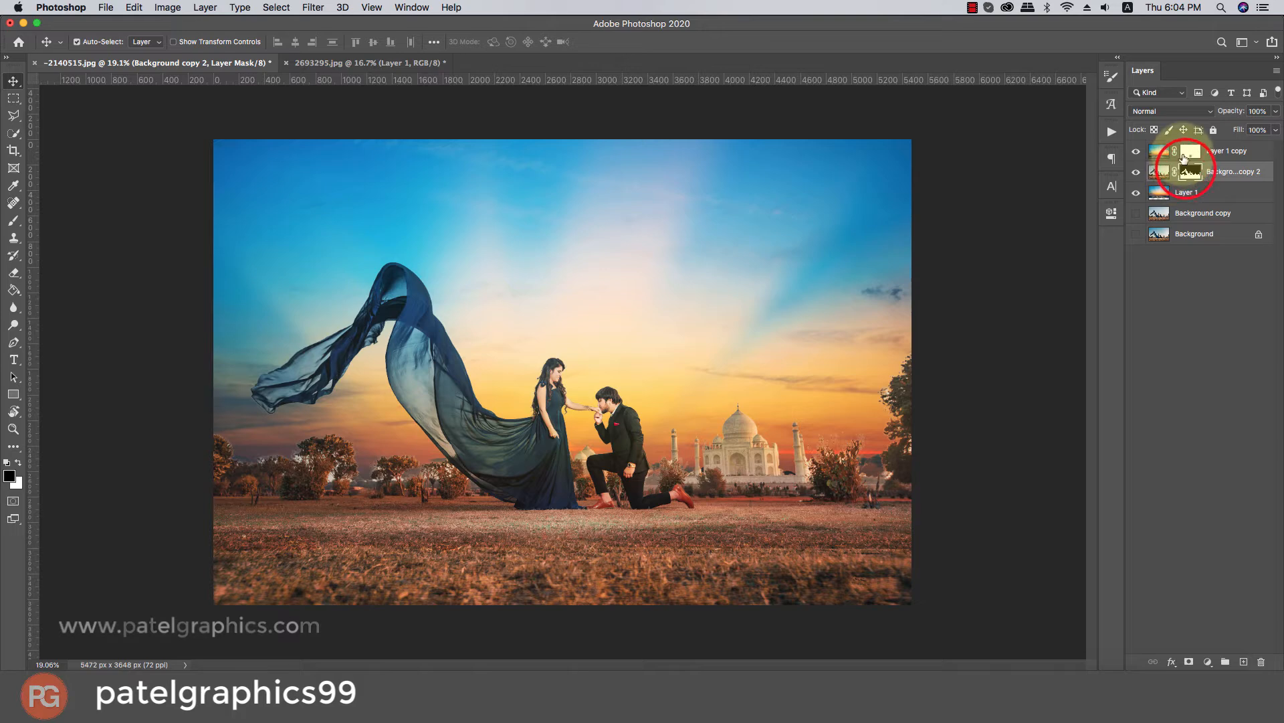
click(1185, 154)
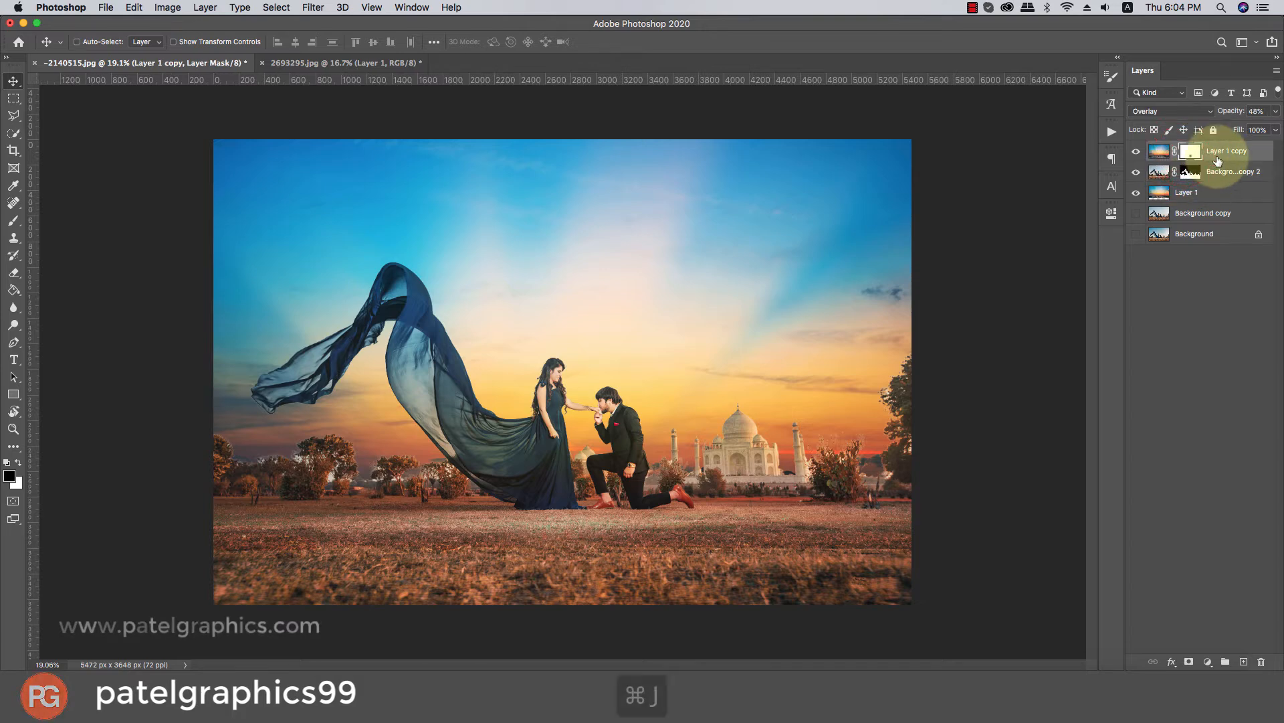
key(super+j)
click(1159, 112)
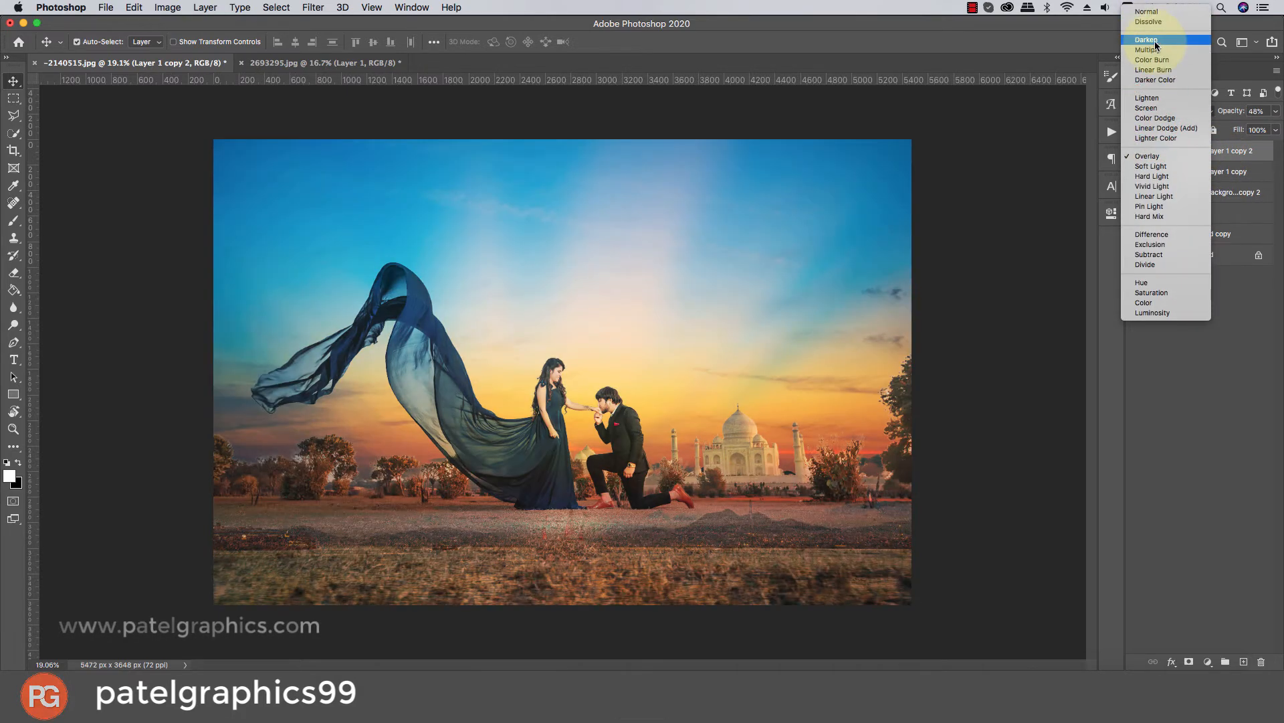
click(1148, 49)
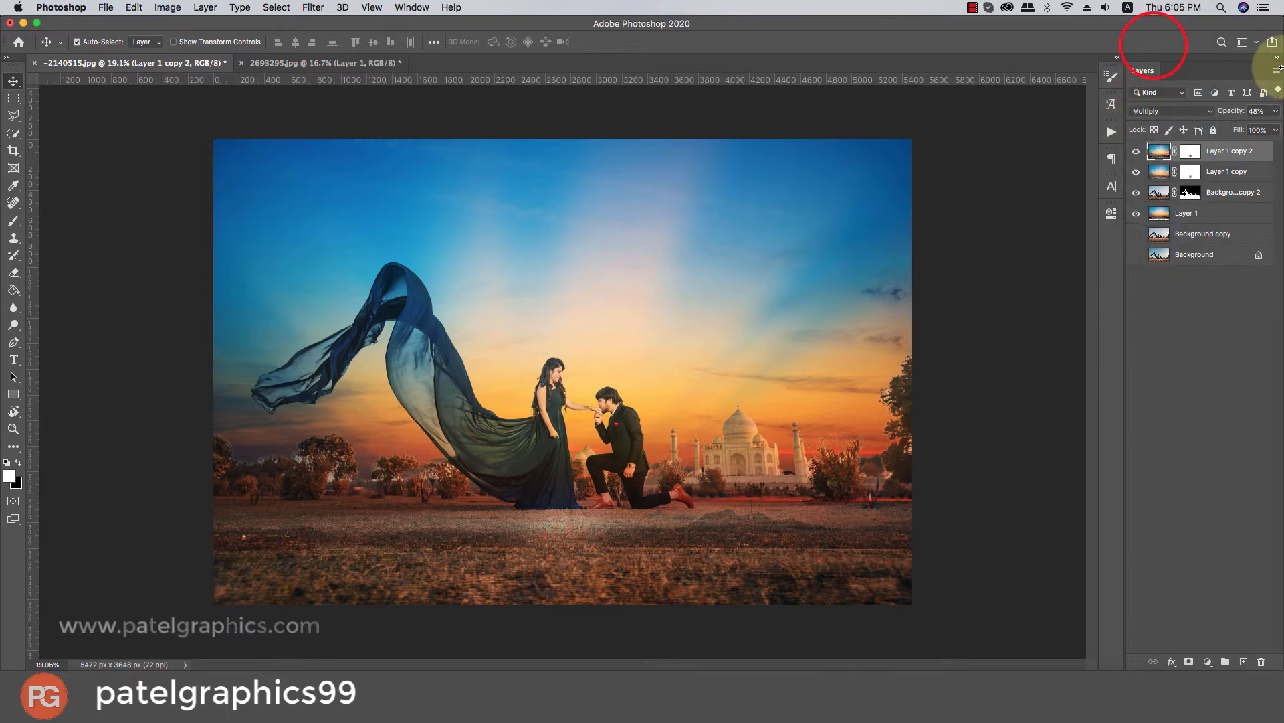
- Set the opacity of the Overlay sunset copy to 50% and of the Multiply copy to 29%
mouse_move(1229, 127)
mouse_down()
mouse_move(1282, 129)
mouse_move(1244, 129)
mouse_up()
click(1242, 171)
click(1276, 113)
click(1227, 155)
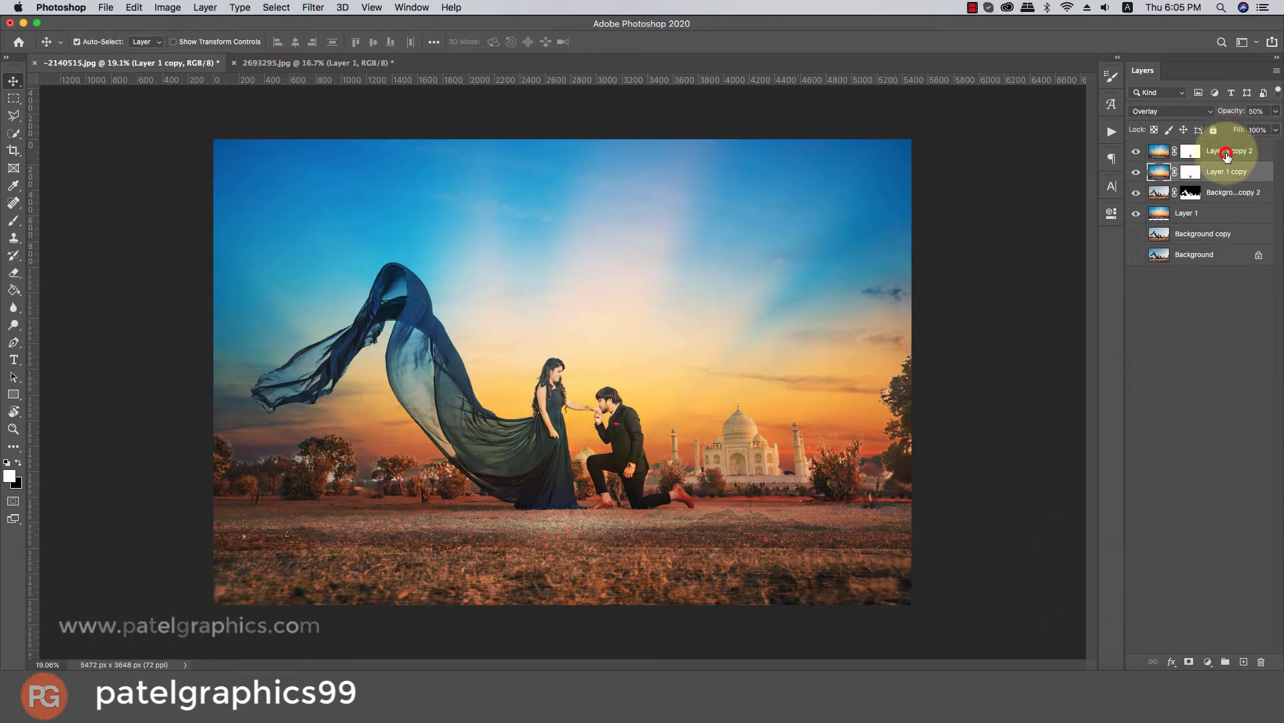
drag(1236, 131, 1231, 132)
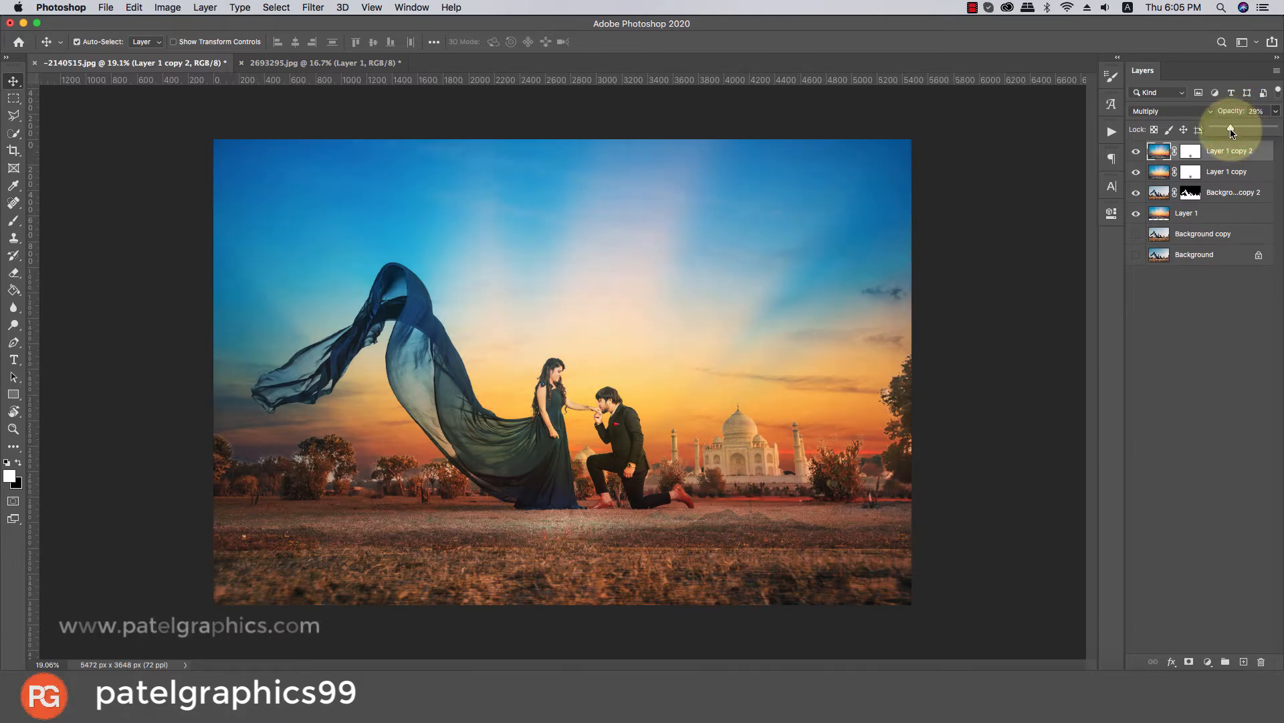
- Add a new layer above Background copy 2 and clip it to that layer with a clipping mask
click(1225, 193)
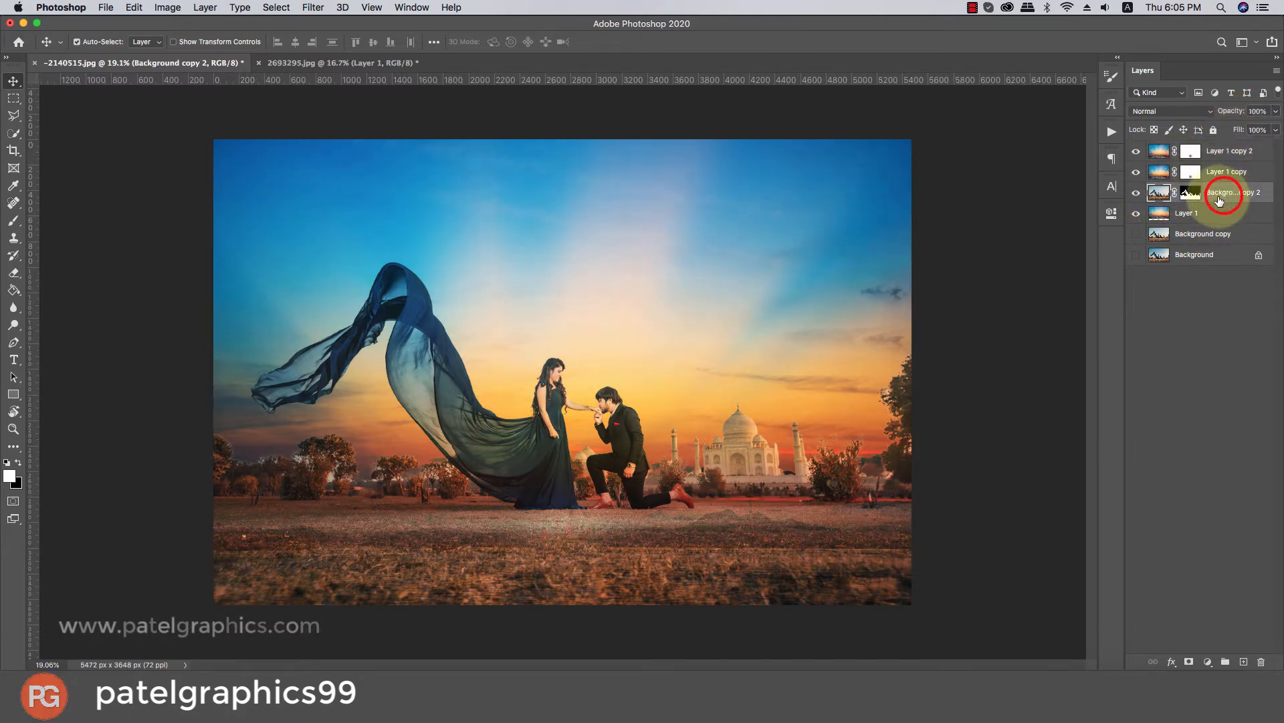
click(1243, 661)
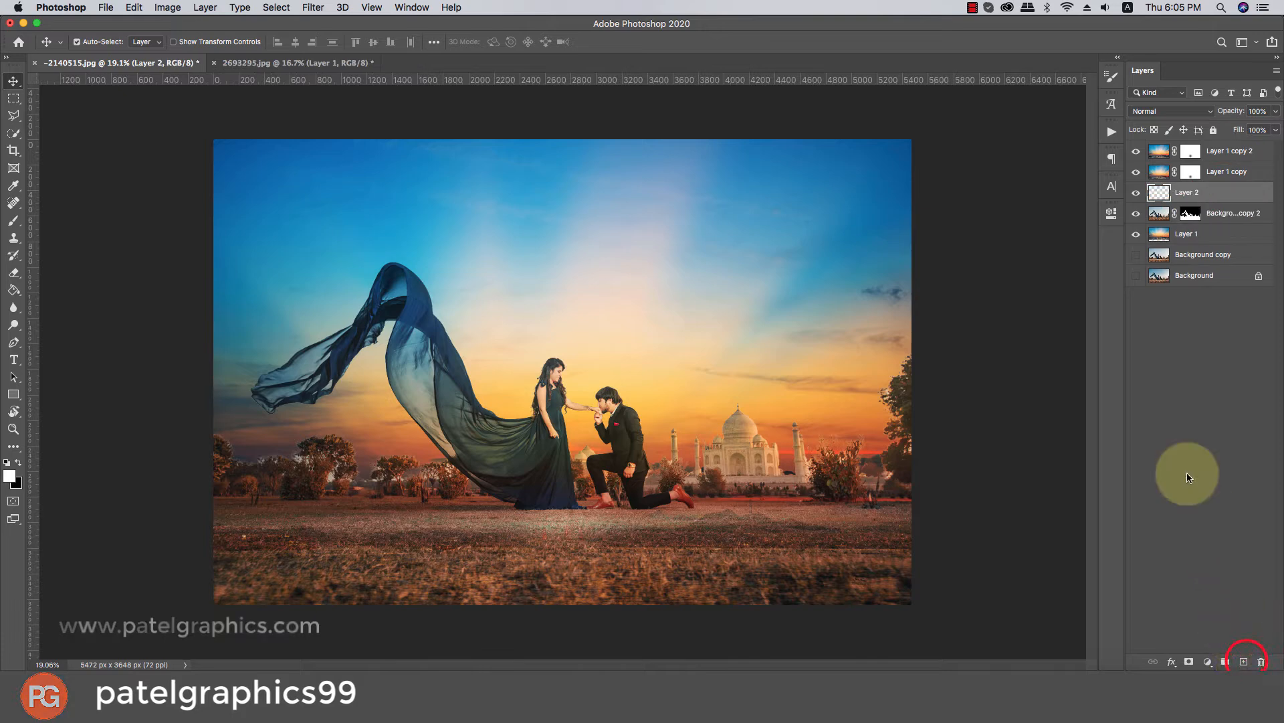
right_click(1243, 194)
click(1108, 342)
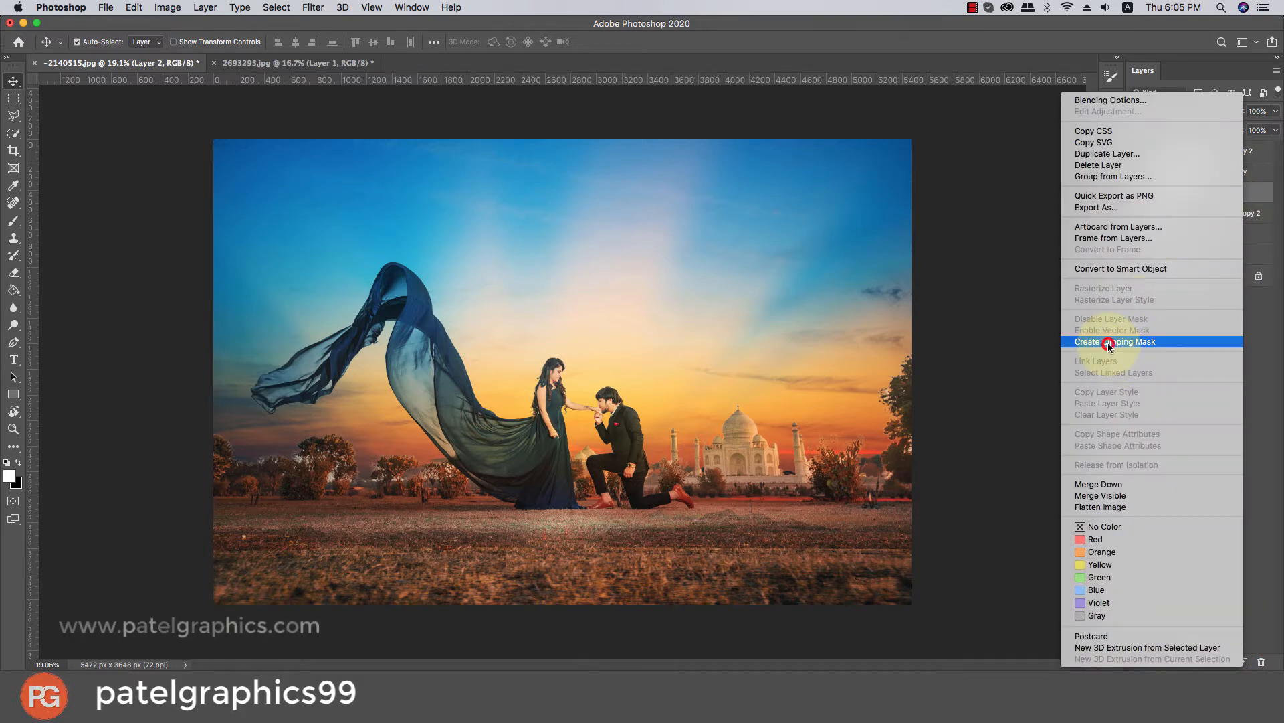
- Paint black shading over the gown's flowing fabric and the nearby trees with a soft 1600 px brush at 38% opacity
key(b)
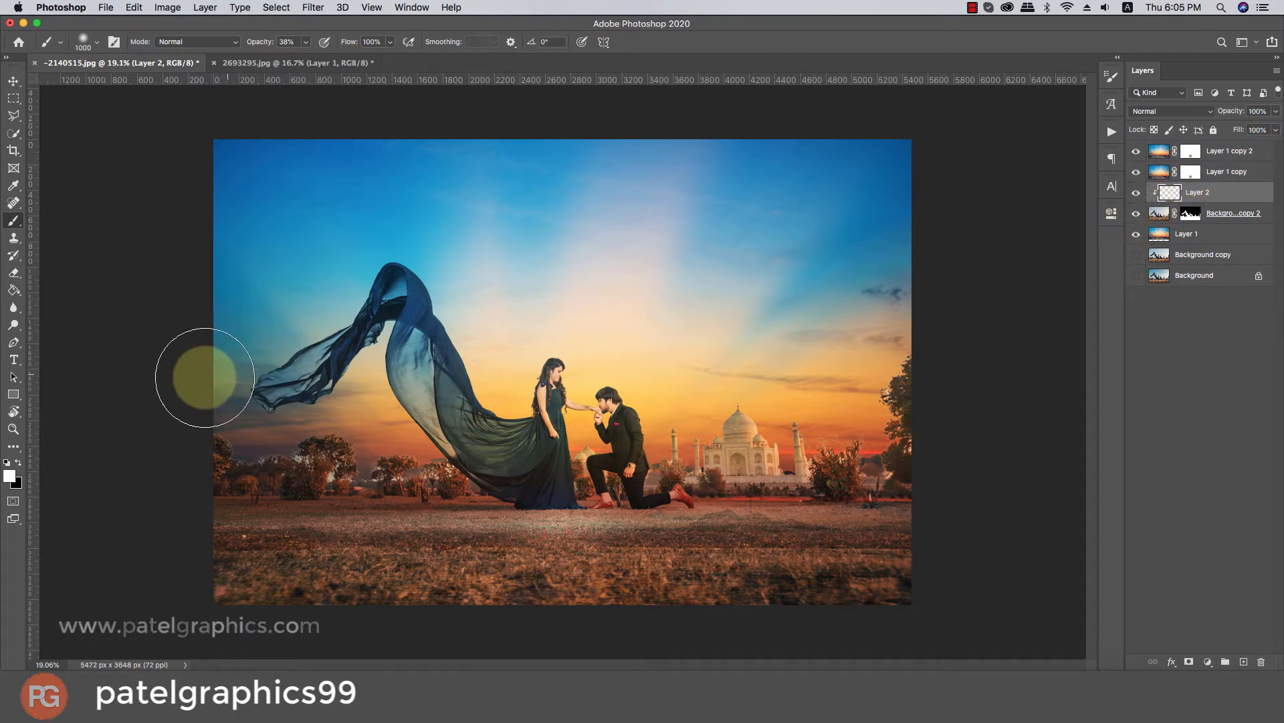
key(bracketright)
key(bracketright)
key(bracketright)
click(19, 462)
key(bracketright)
key(bracketright)
key(bracketright)
key(bracketright)
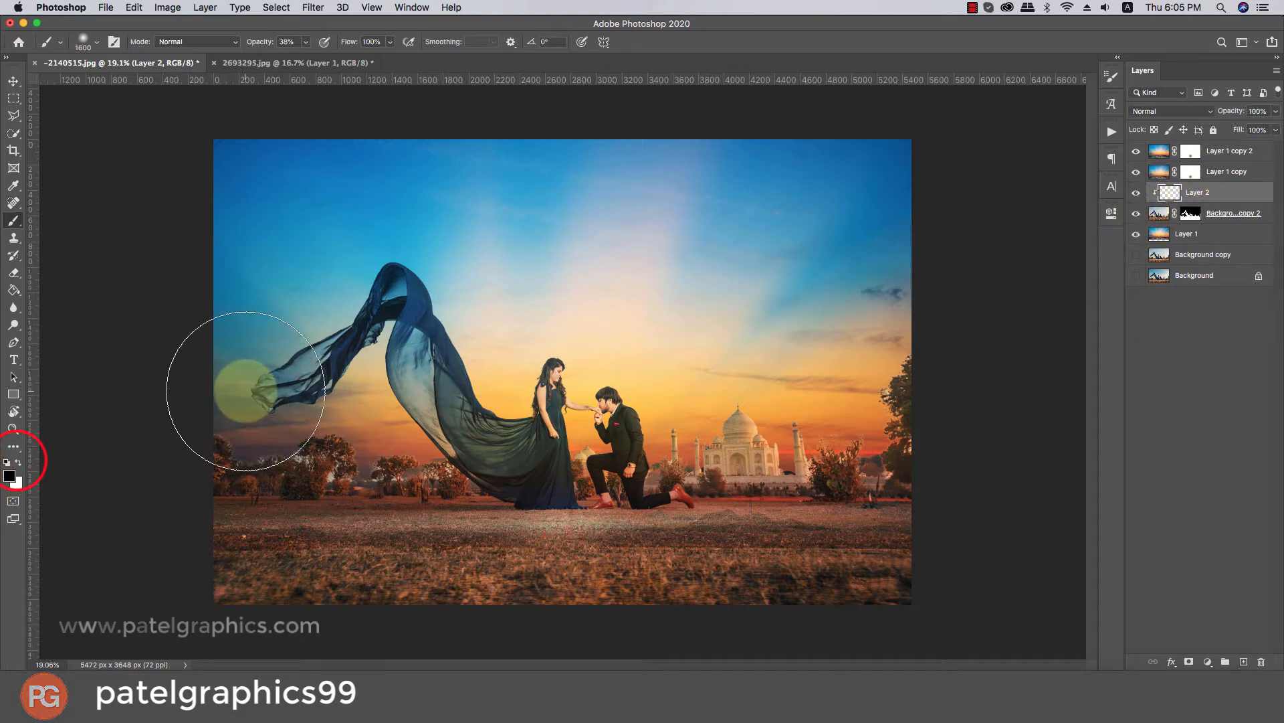
click(245, 390)
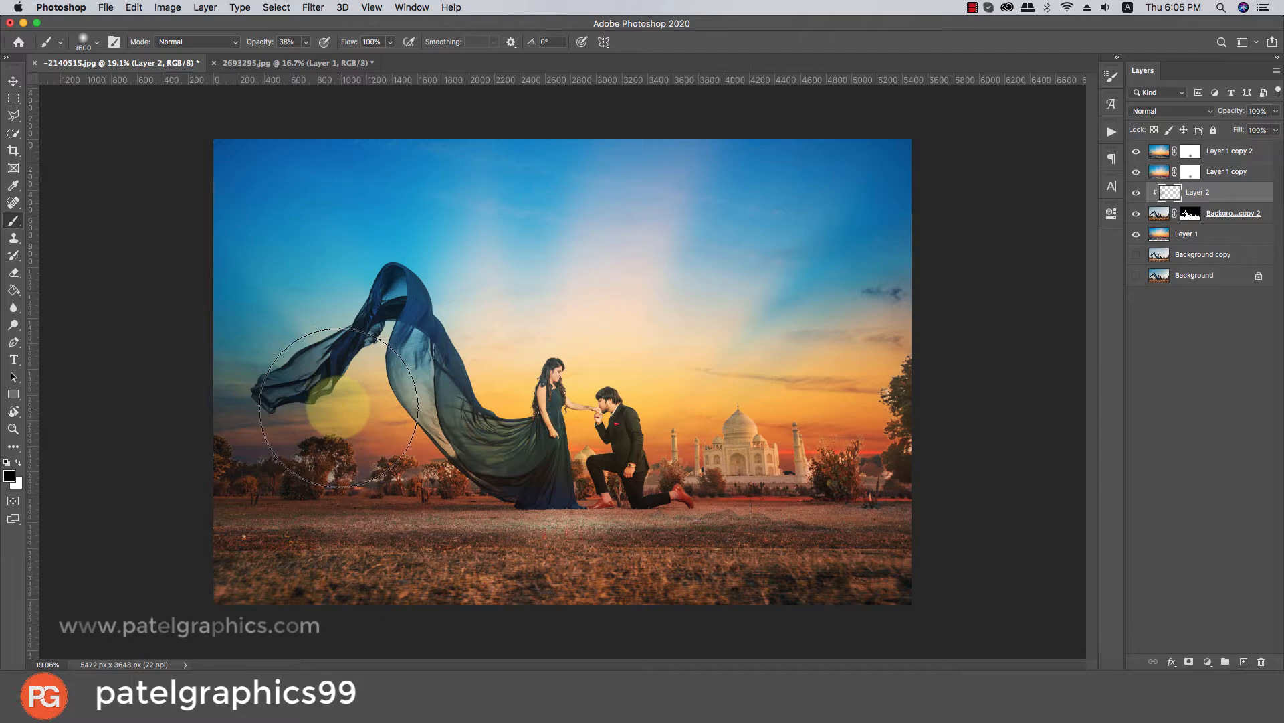
mouse_move(340, 409)
mouse_down()
mouse_move(441, 431)
mouse_move(409, 446)
mouse_move(313, 446)
mouse_move(333, 445)
mouse_move(172, 422)
mouse_up()
mouse_move(398, 421)
mouse_down()
mouse_move(501, 421)
mouse_move(357, 405)
mouse_move(401, 433)
mouse_up()
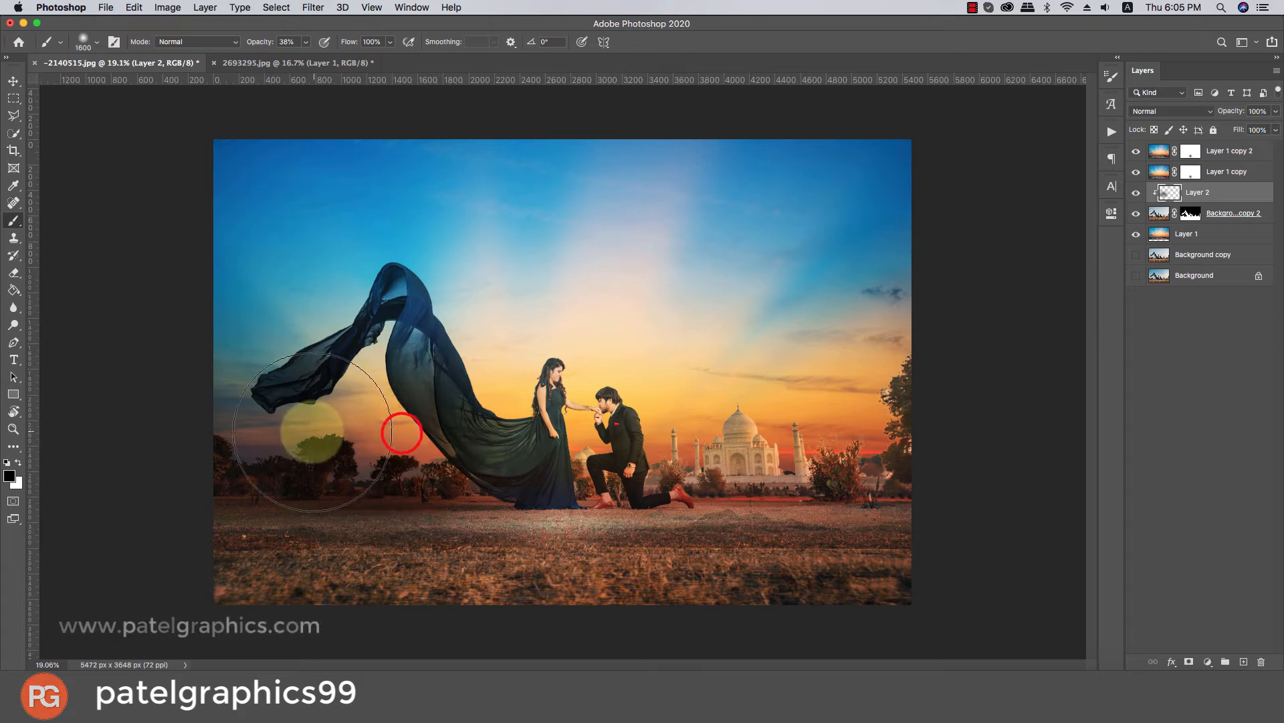
- Darken the Taj Mahal and the trees beside it with soft black dabs, undoing the excess strokes on the monument
click(736, 405)
click(741, 407)
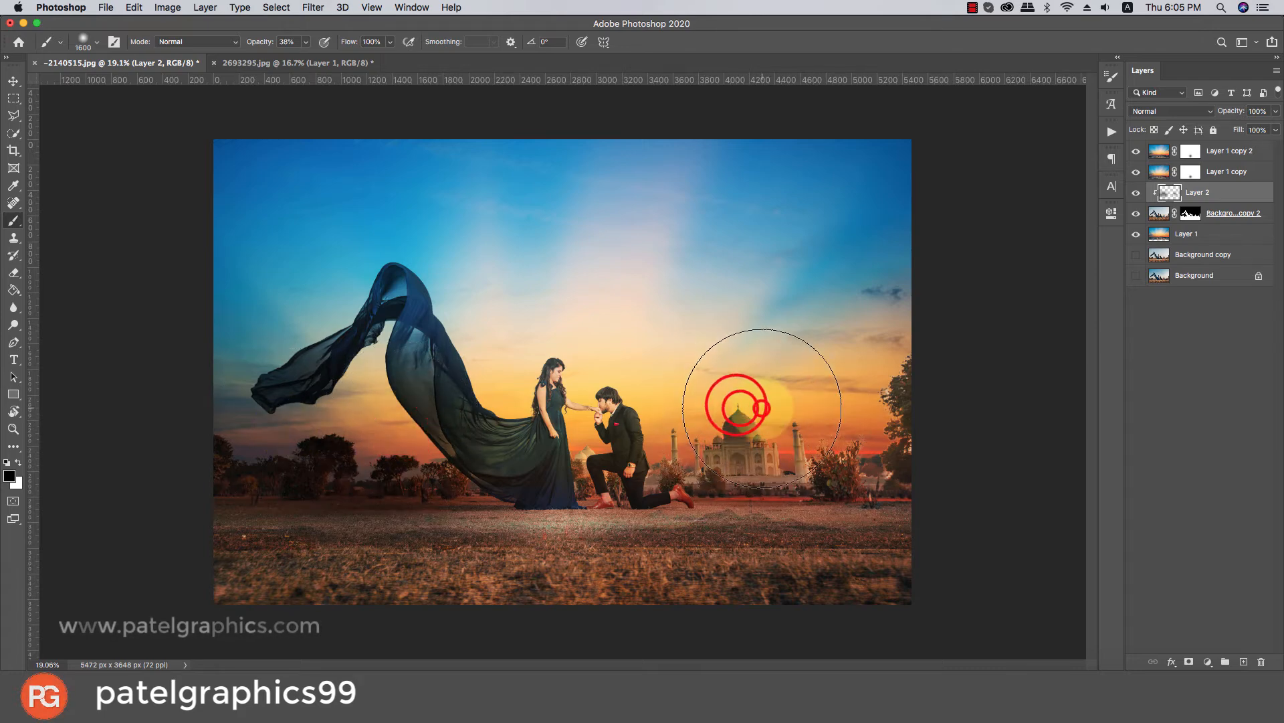
click(758, 407)
click(796, 409)
click(845, 367)
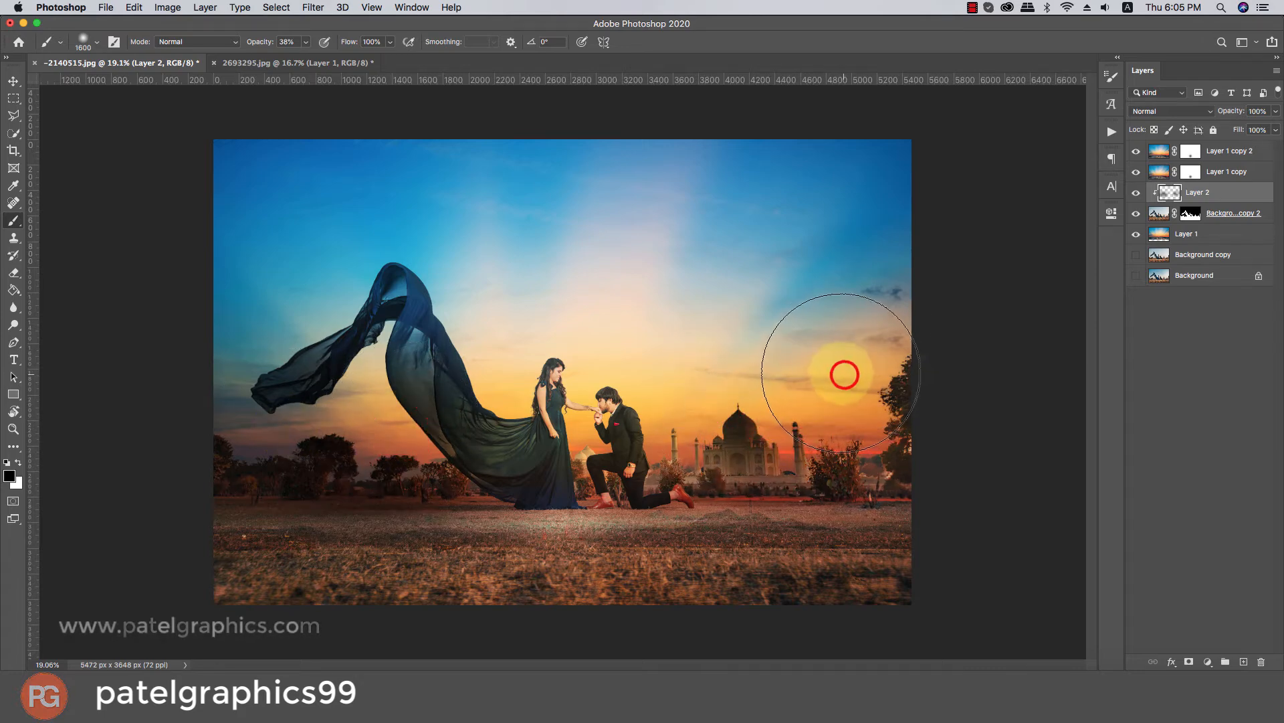
click(713, 373)
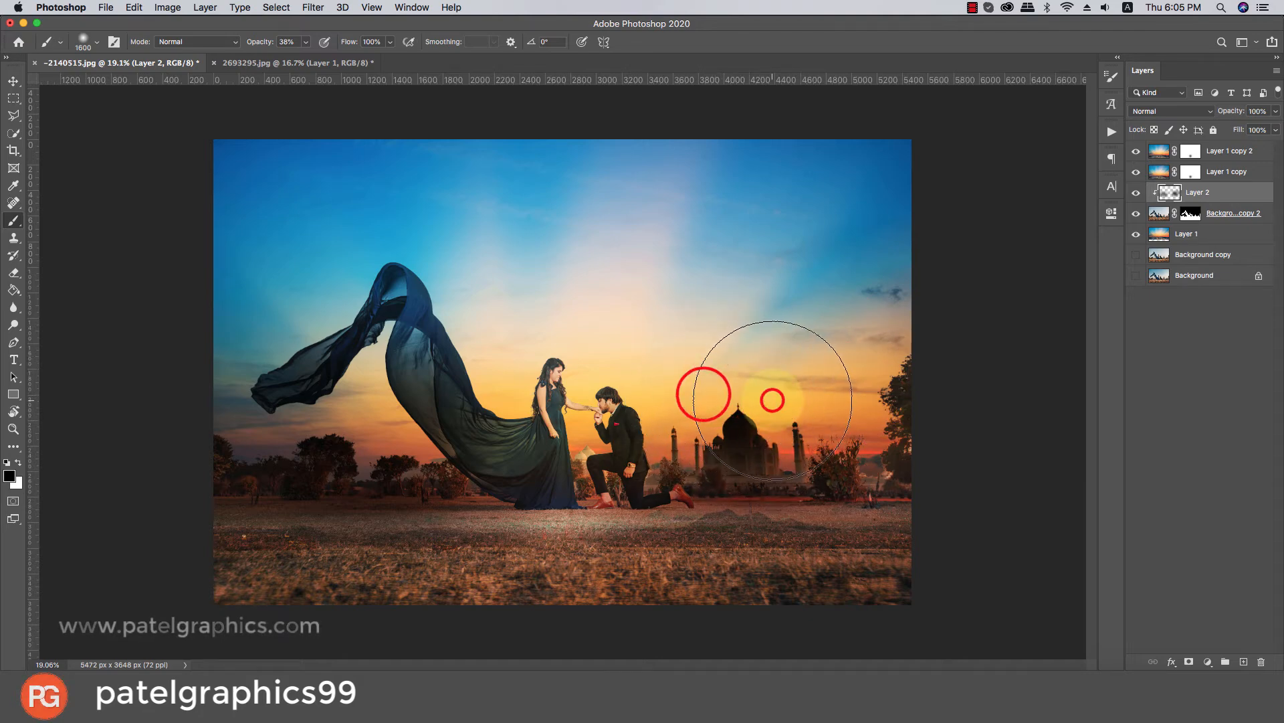
key(super+z)
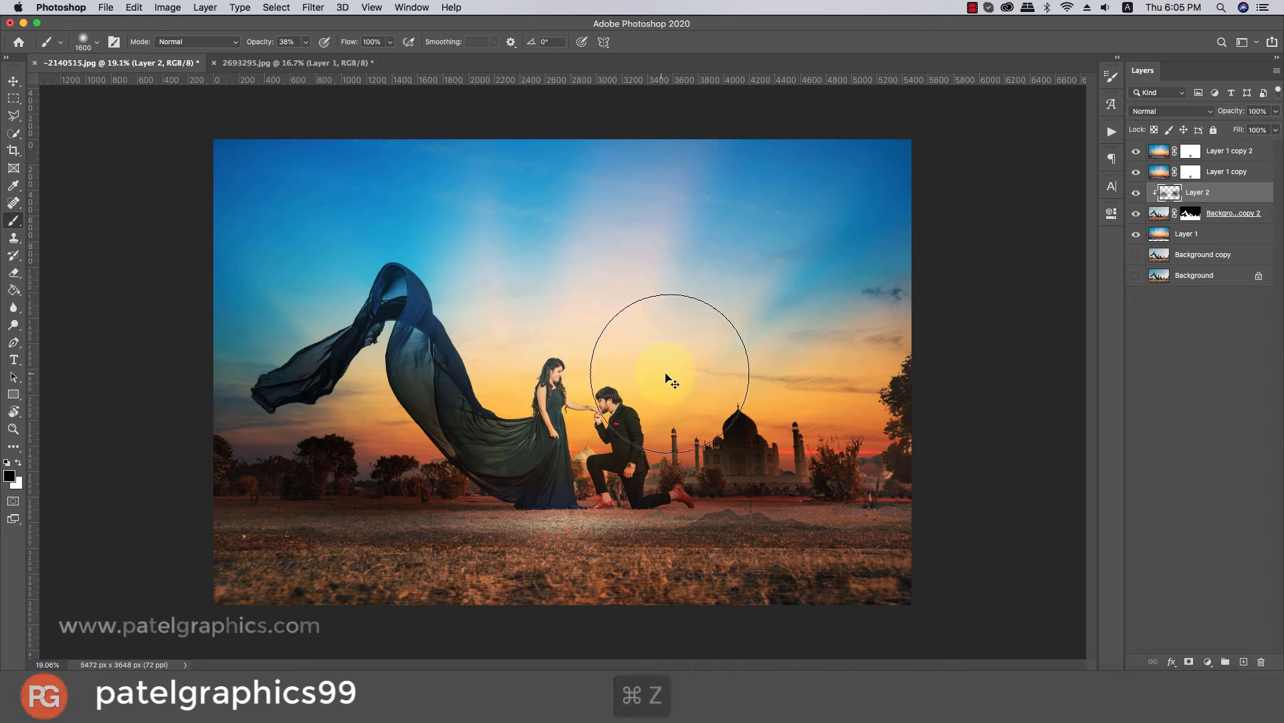
key(super+z)
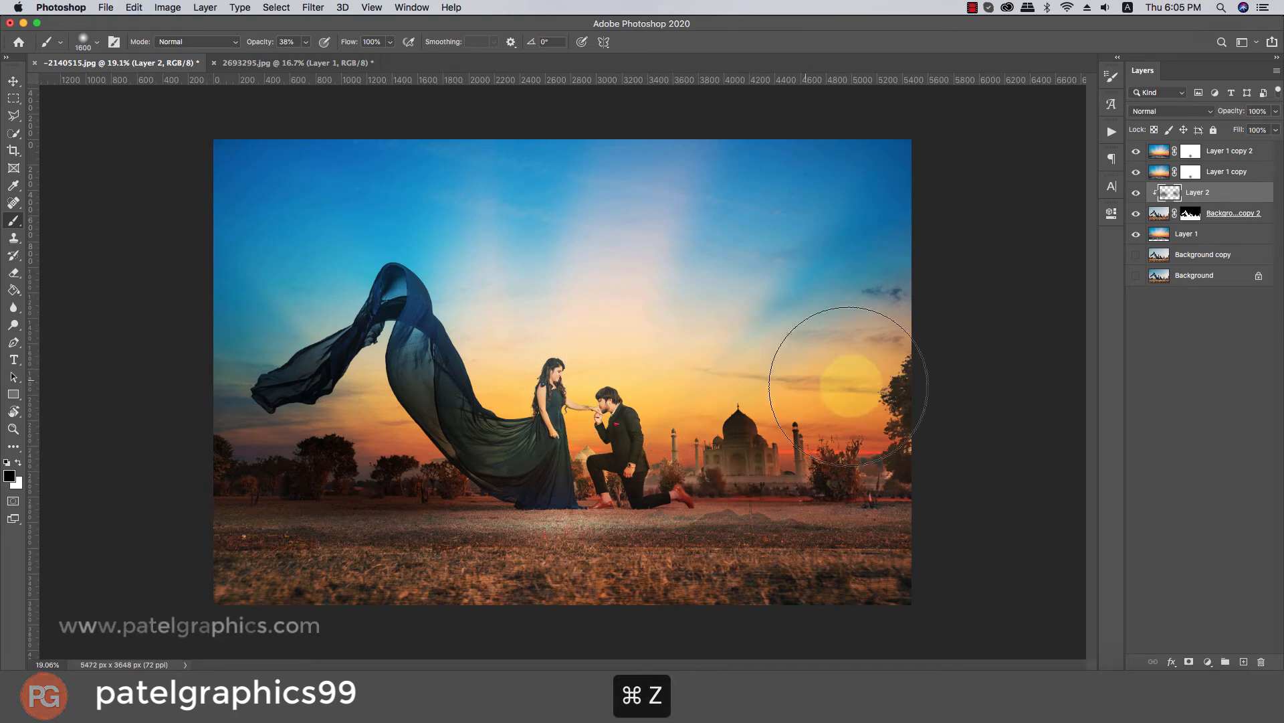
click(877, 418)
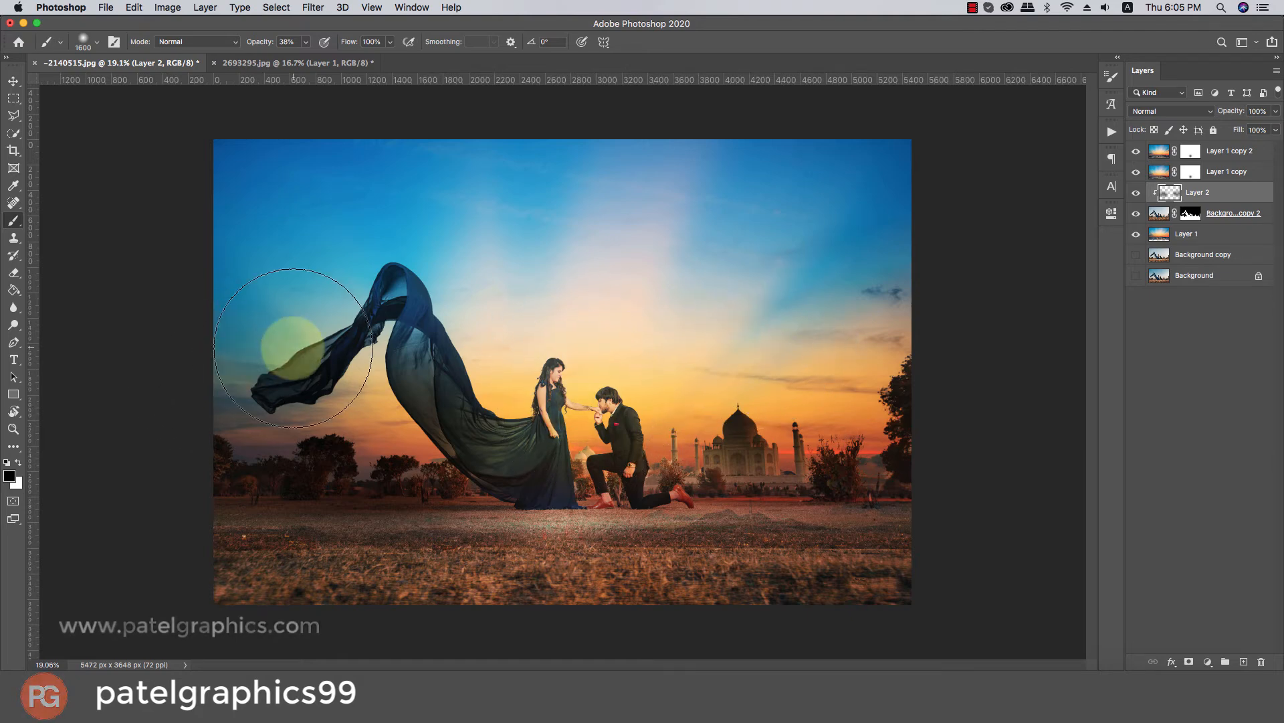
- Switch to the Eraser on the clipped shading layer and enlarge its tip to about 600 px
key(e)
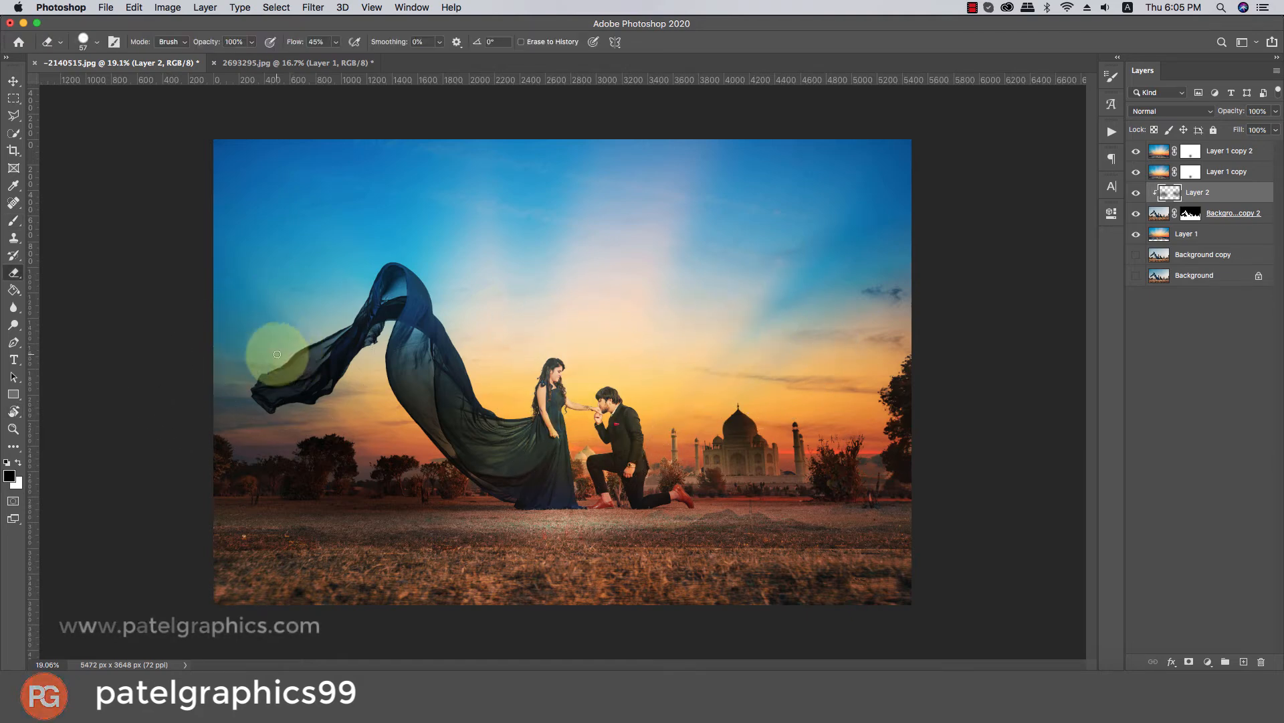
key(bracketright)
key(bracketright)
key(bracketright)
key(bracketright)
key(bracketright)
key(bracketright)
key(bracketright)
key(bracketright)
key(bracketright)
key(bracketright)
key(bracketright)
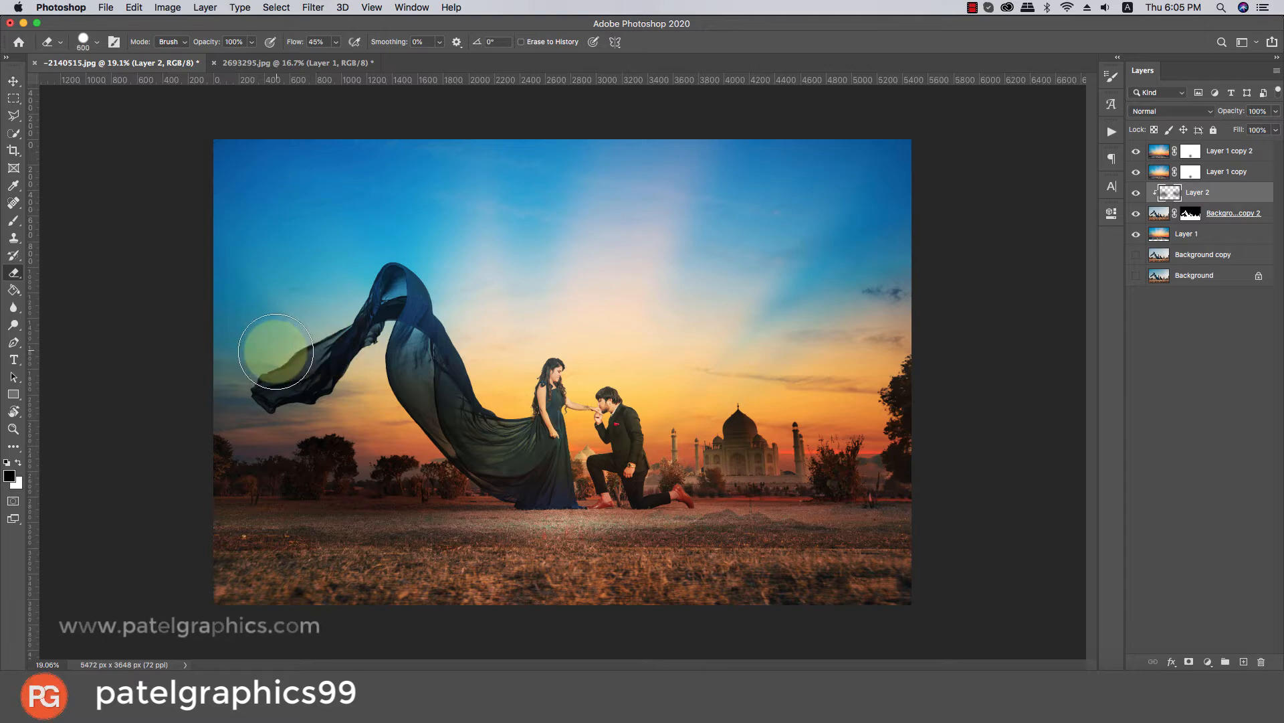
- Undo the hard-edged erasing and soften the black shading along the gown's flowing fabric with a 900 px Soft Round eraser
mouse_move(291, 354)
mouse_down()
mouse_move(369, 338)
mouse_move(452, 394)
mouse_up()
key(super+z)
right_click(404, 292)
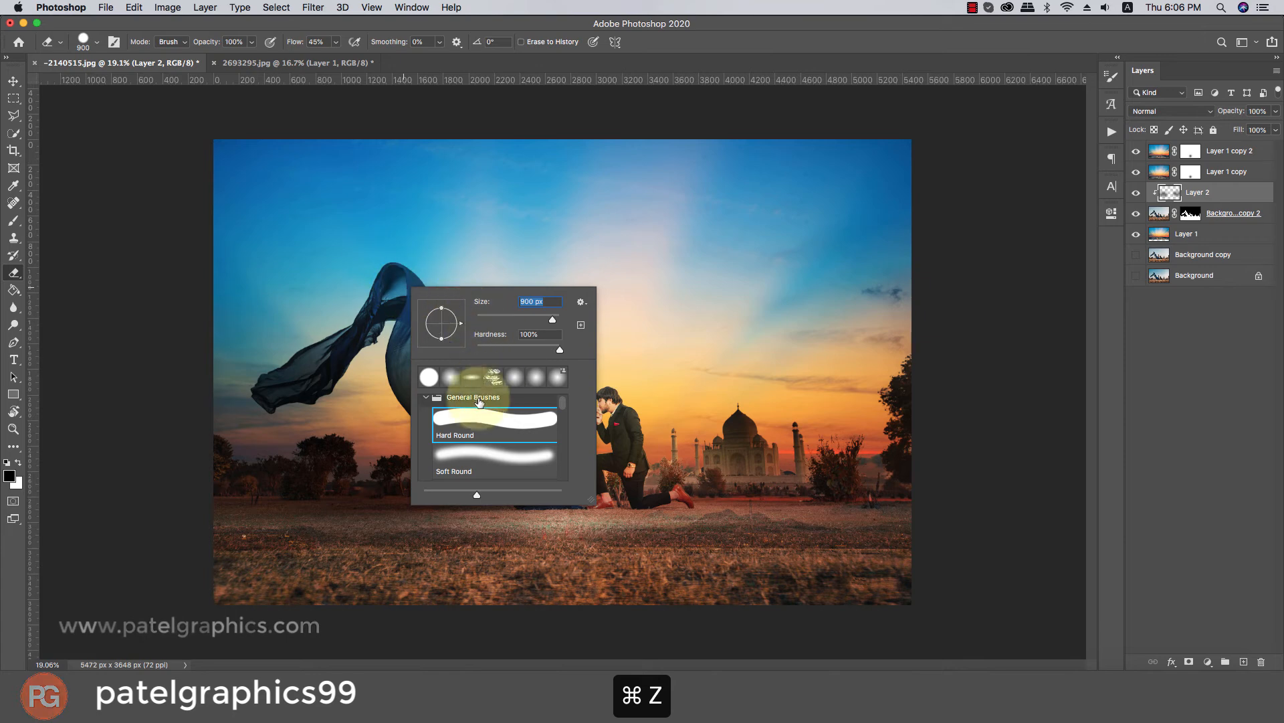
click(459, 451)
mouse_move(293, 363)
mouse_down()
mouse_move(363, 282)
mouse_move(460, 399)
mouse_move(503, 412)
mouse_move(518, 392)
mouse_move(489, 409)
mouse_move(456, 364)
mouse_up()
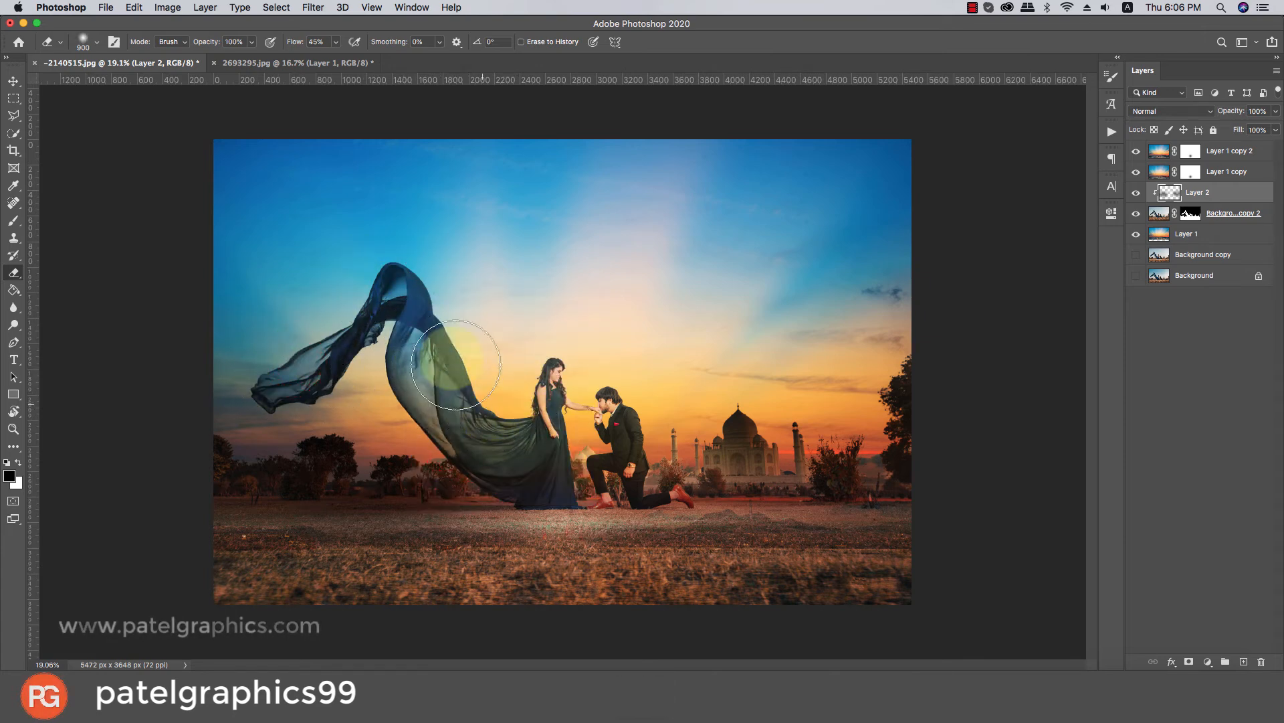
- Lower the clipped black shading layer's opacity to 59%
scroll(562, 355, down, 2)
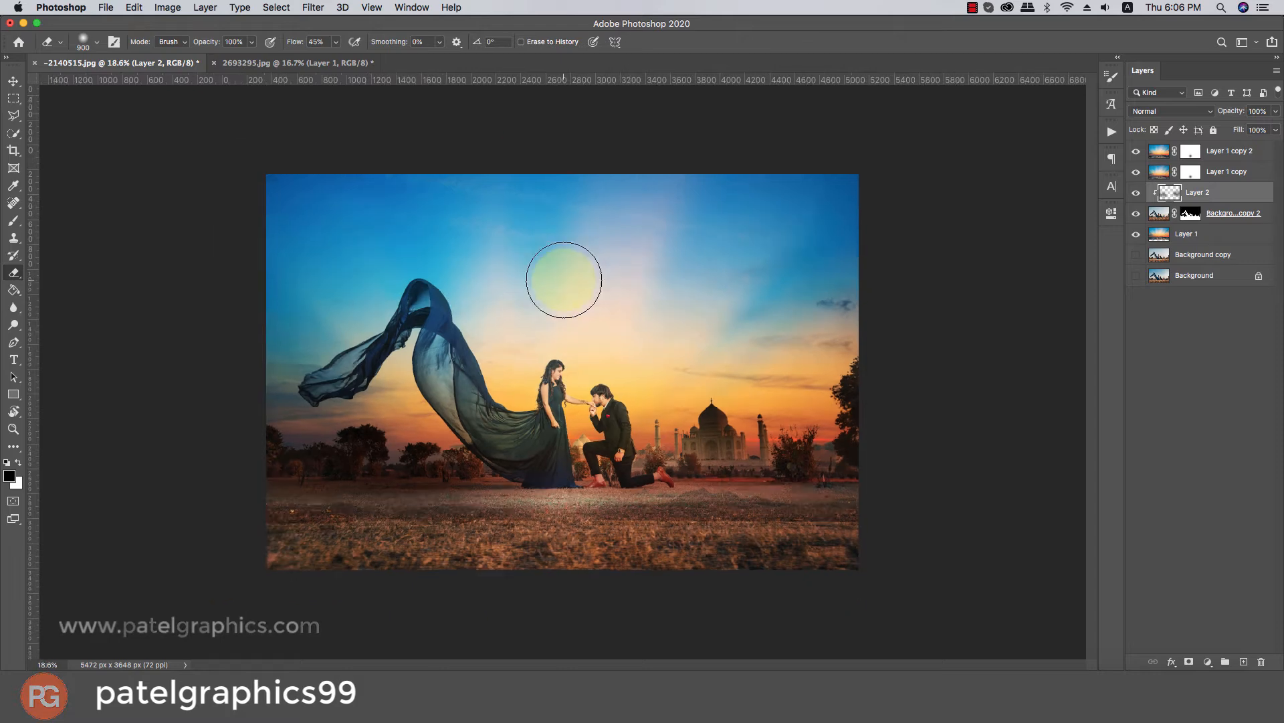
scroll(566, 288, down, 3)
scroll(571, 299, up, 1)
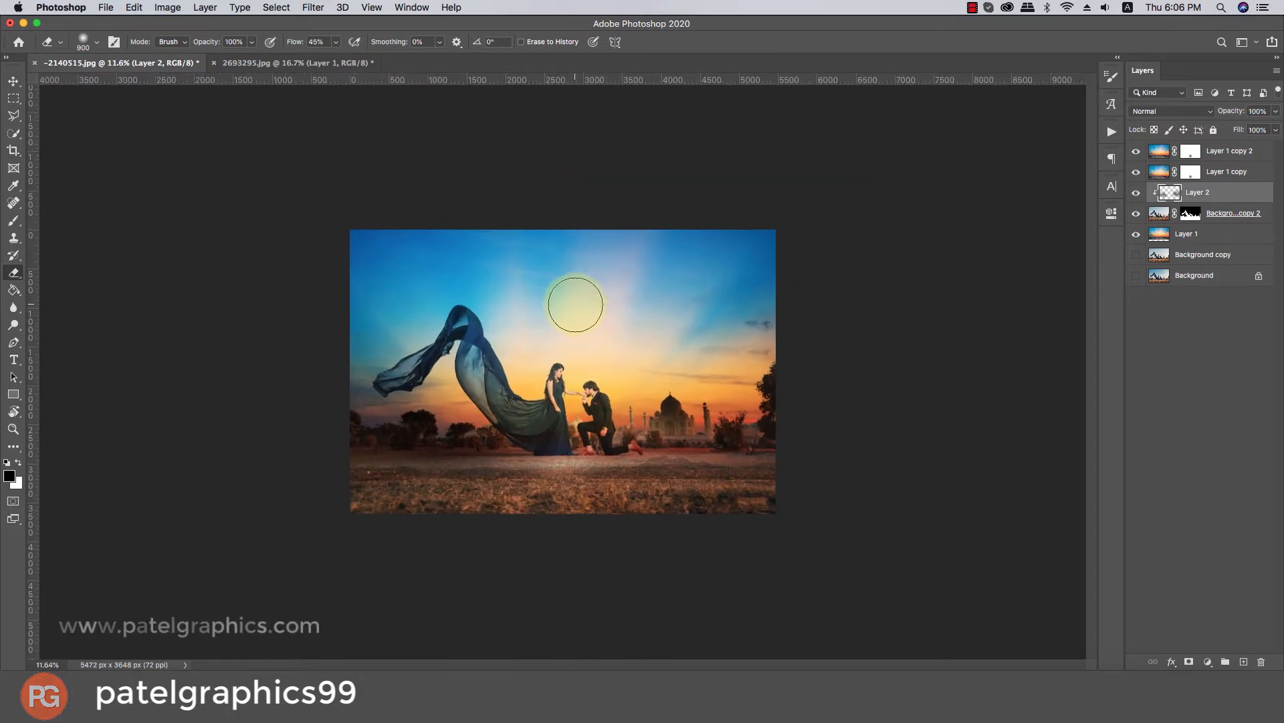
scroll(576, 304, up, 3)
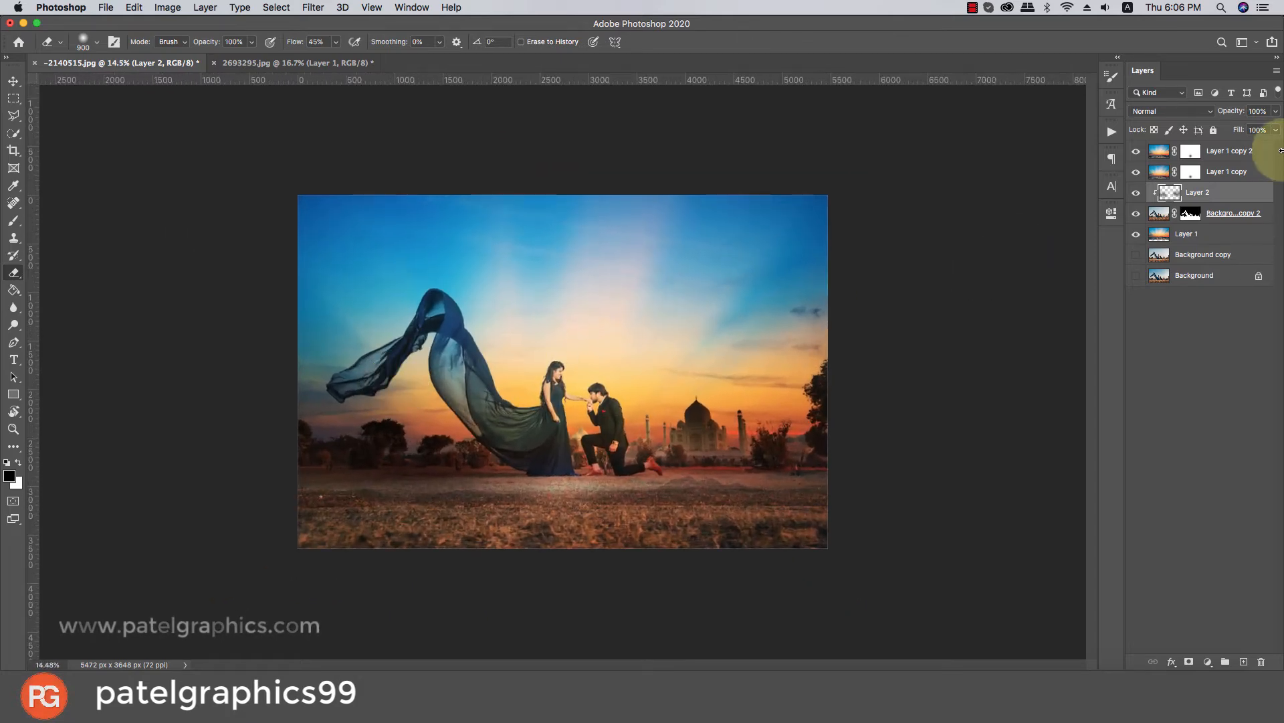
click(1253, 192)
click(1256, 130)
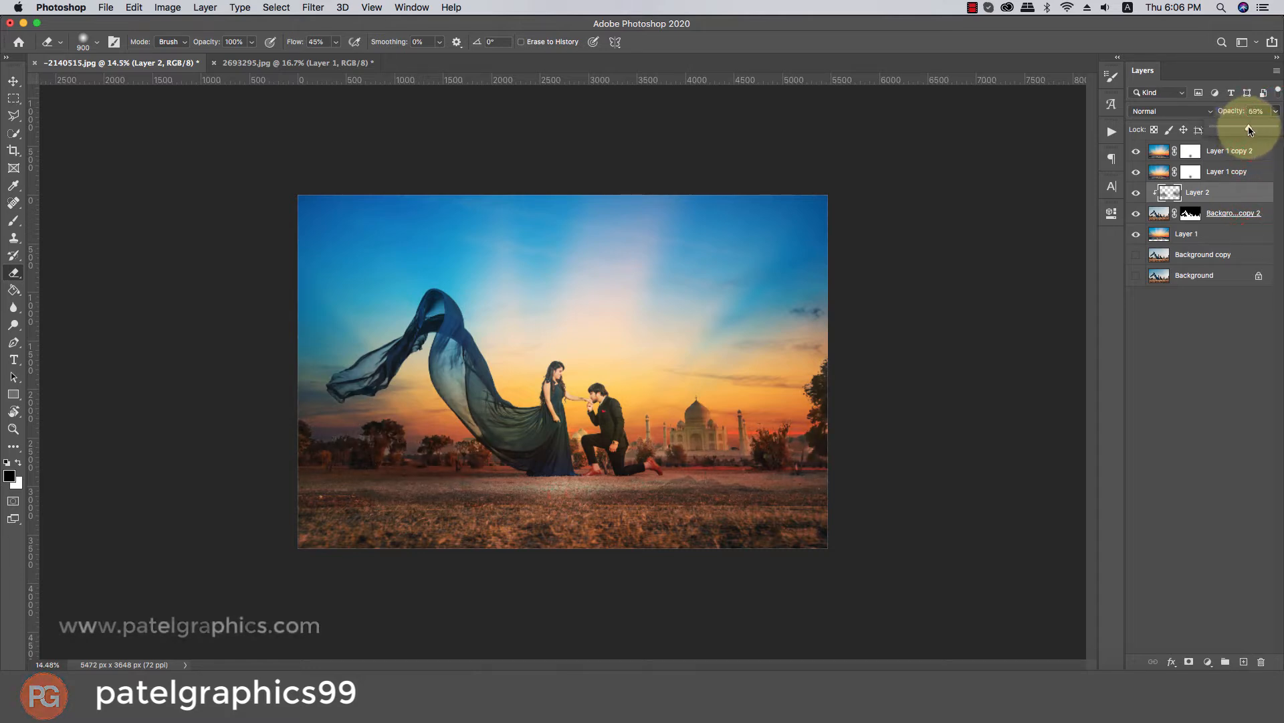
scroll(622, 250, up, 3)
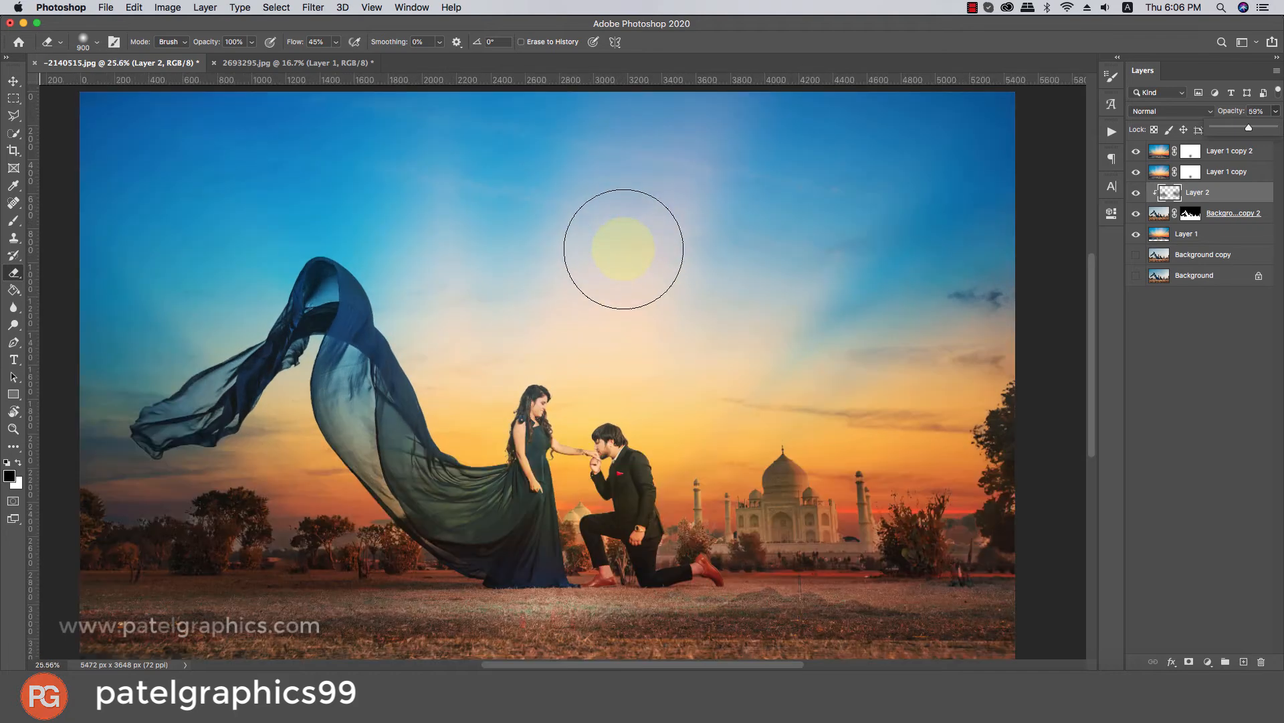
scroll(625, 249, down, 3)
scroll(522, 333, up, 1)
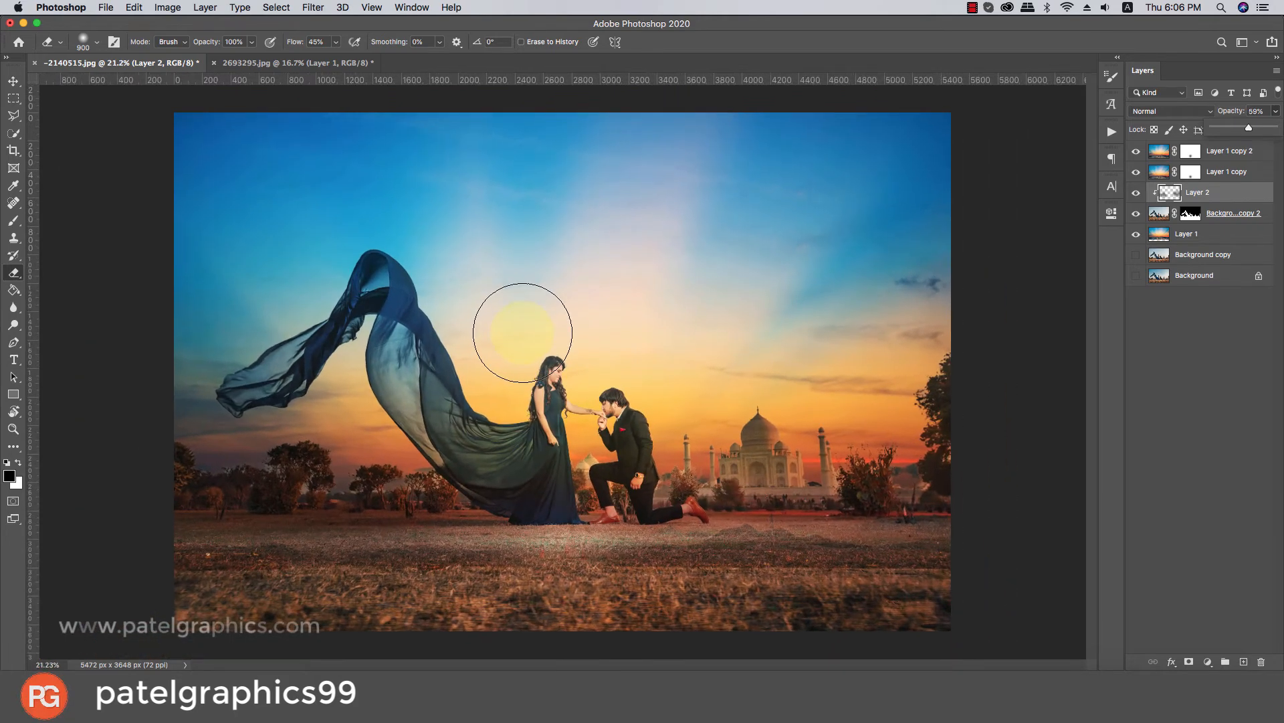
- Mask the Layer 1 copy 2 sunset overlay off the grassy foreground with soft eraser strokes, raising the flow to 100%
click(1166, 218)
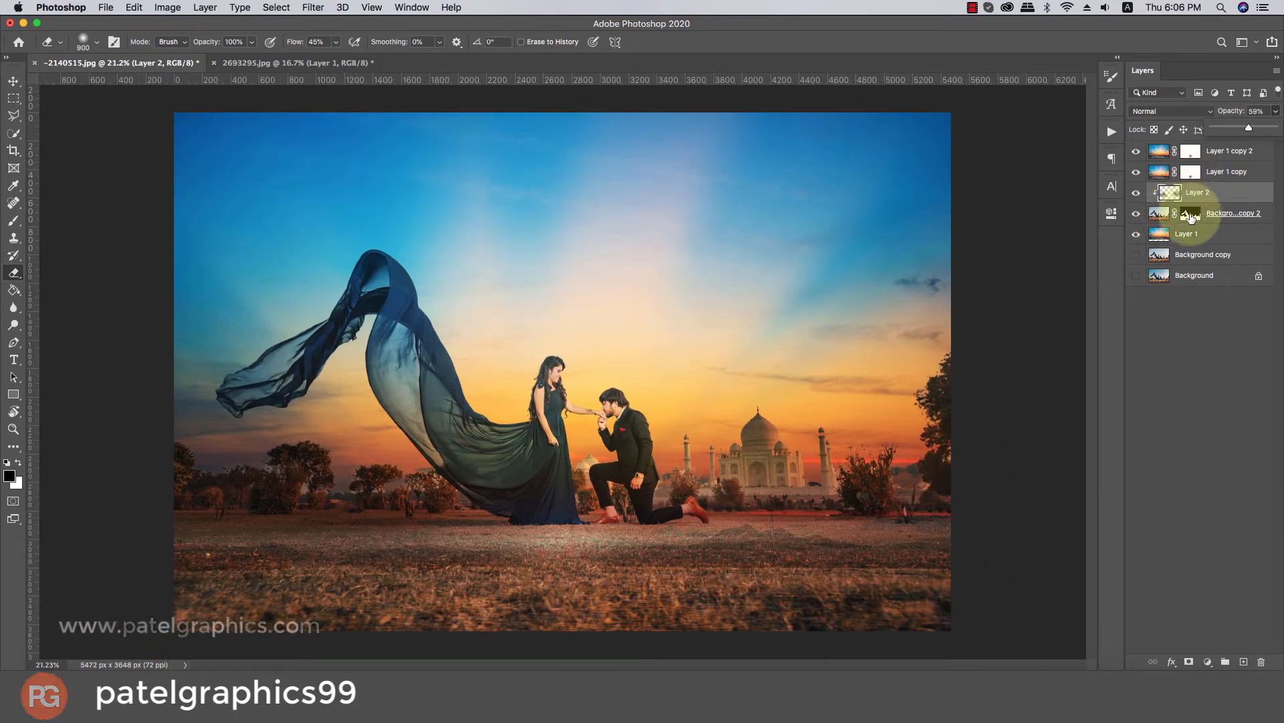
click(1185, 213)
click(1188, 172)
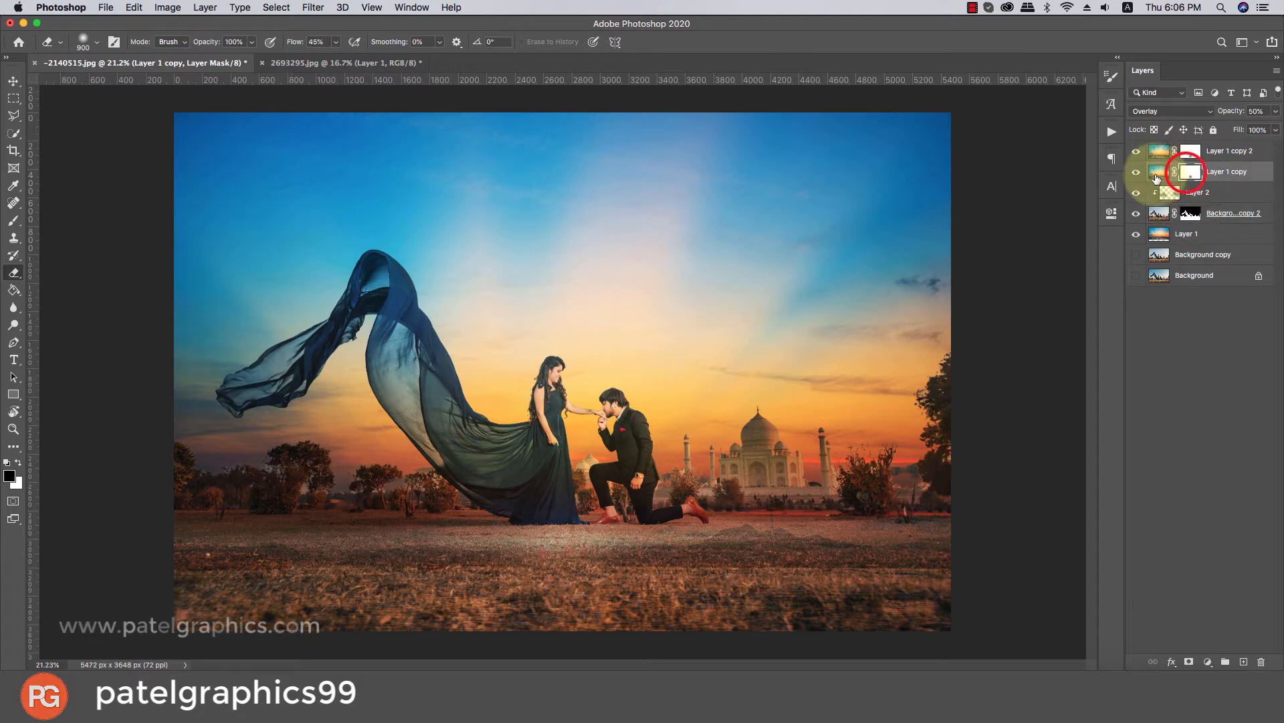
click(1191, 151)
click(671, 579)
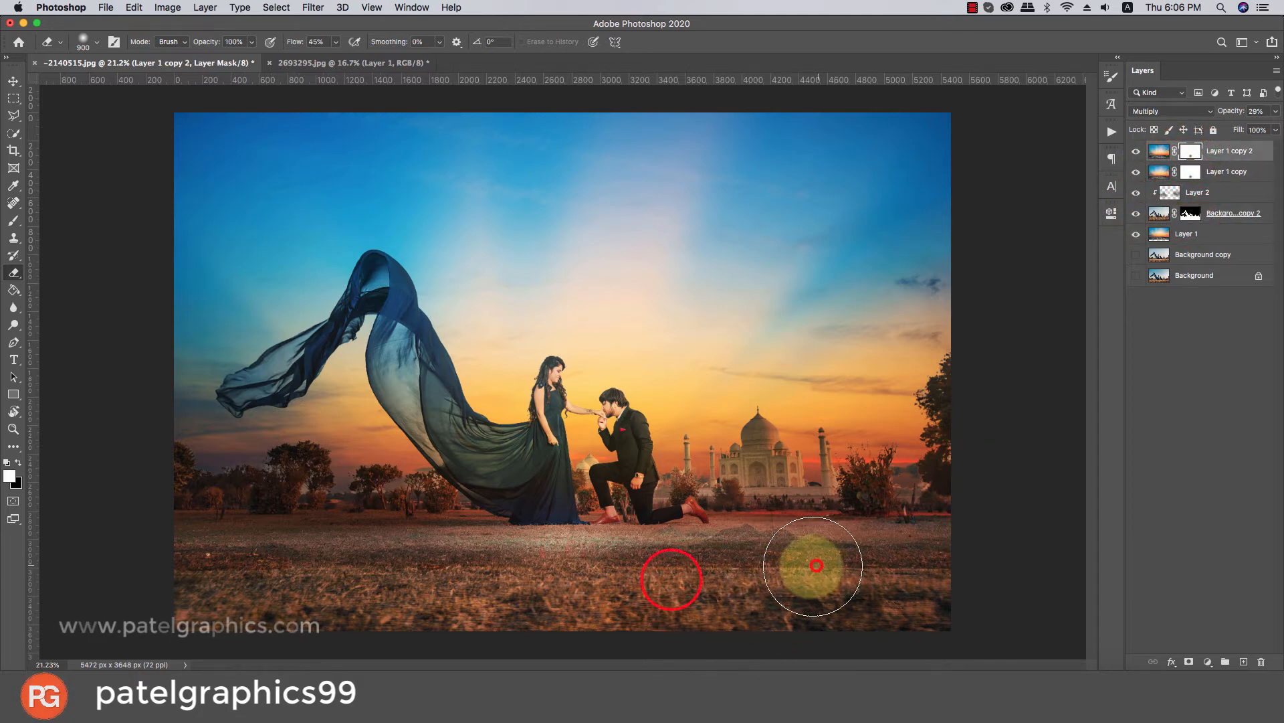
mouse_move(816, 565)
mouse_down()
mouse_move(643, 580)
mouse_move(1064, 563)
mouse_move(107, 586)
mouse_move(1236, 583)
mouse_up()
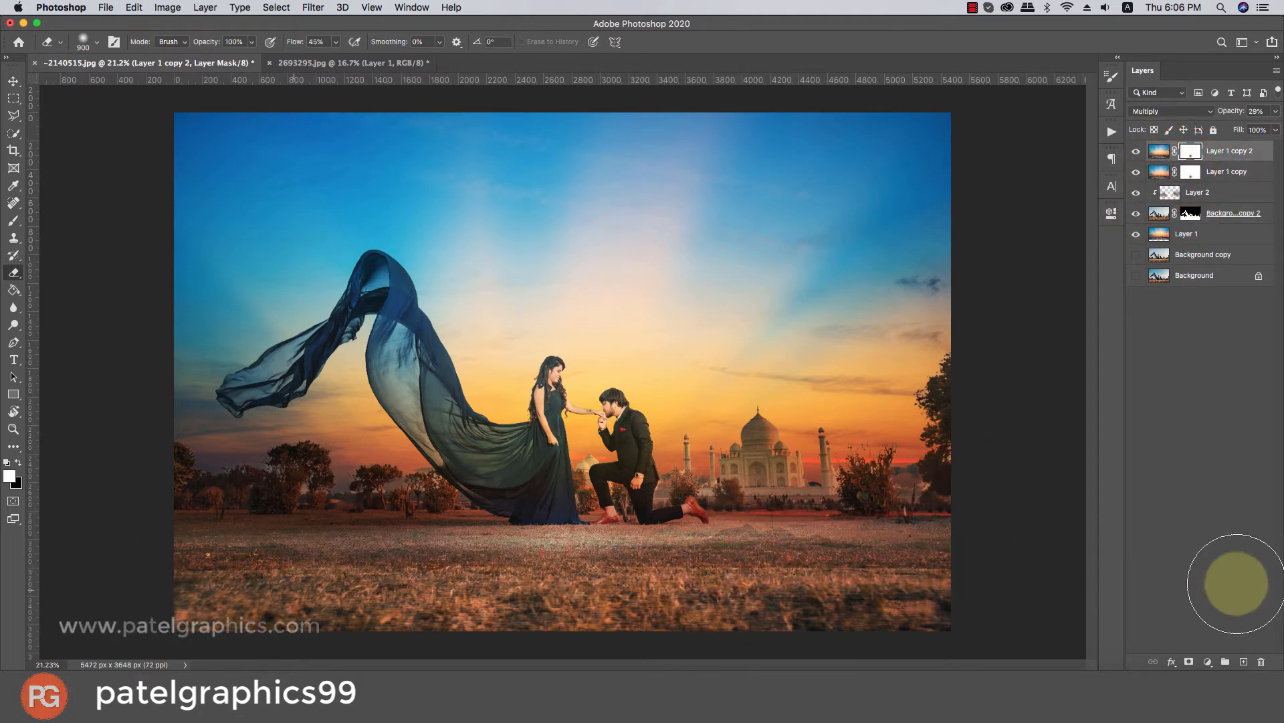
drag(336, 48, 473, 58)
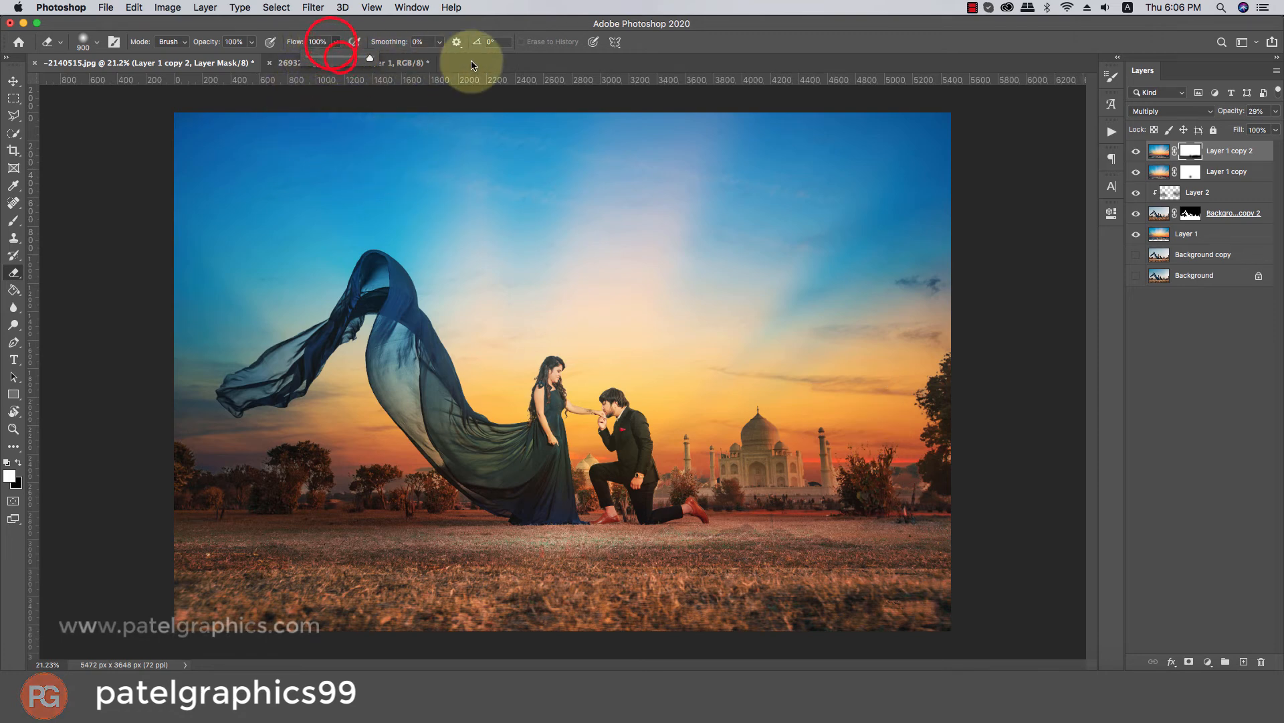
mouse_move(588, 551)
mouse_down()
mouse_move(131, 544)
mouse_move(769, 574)
mouse_move(855, 632)
mouse_move(16, 608)
mouse_up()
scroll(226, 531, down, 3)
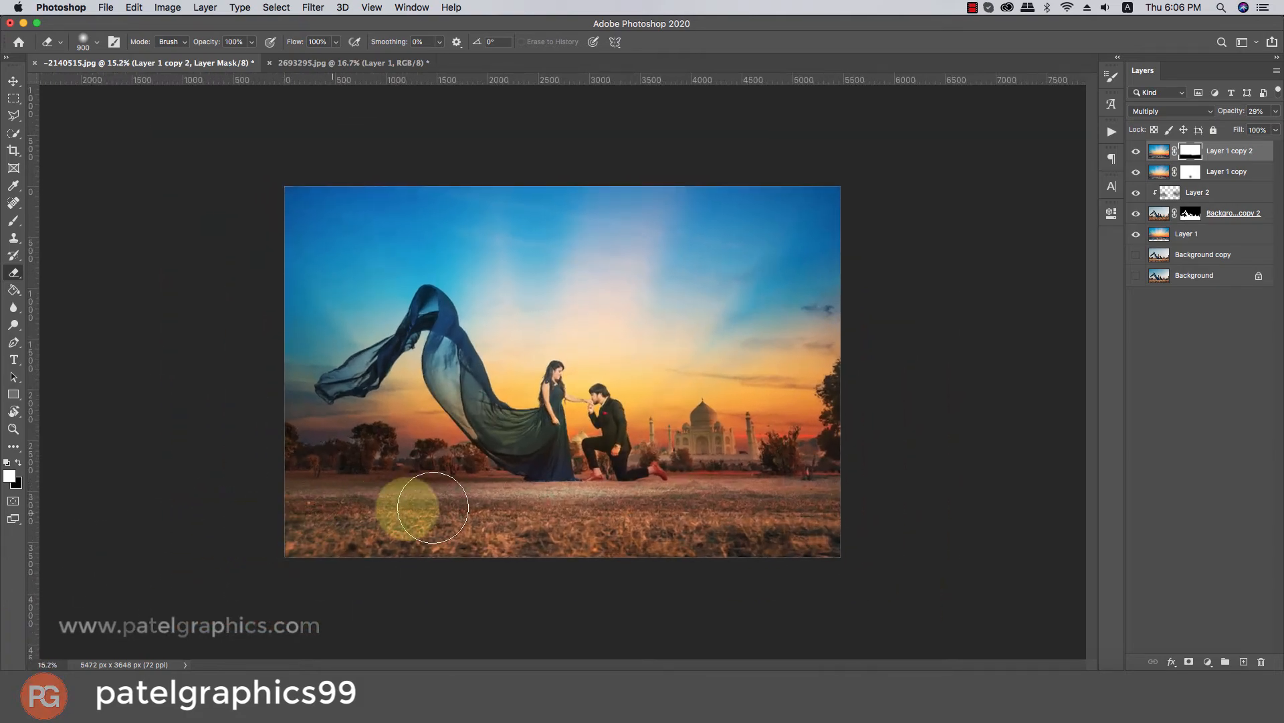
scroll(564, 479, up, 5)
scroll(568, 484, down, 4)
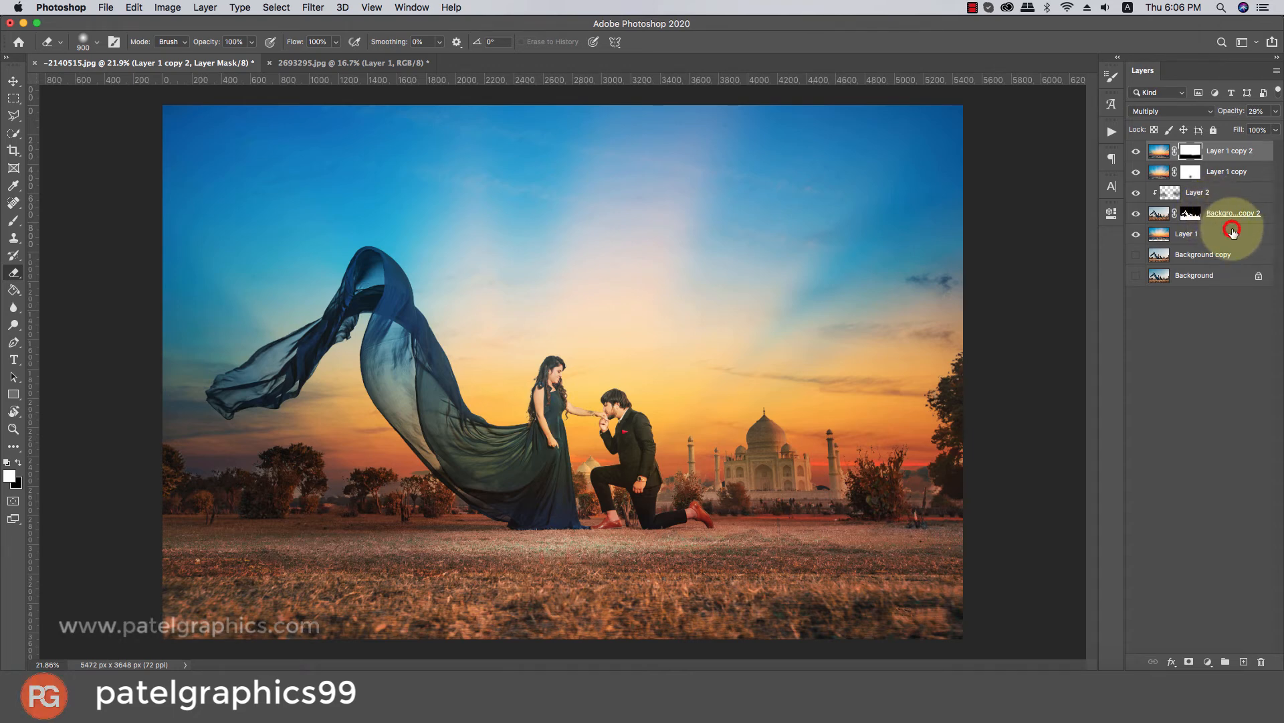
- Add a new layer above Layer 1 copy 2 and dab a soft dark brown shadow on the ground beneath the couple
key(super+2)
key(b)
click(1243, 150)
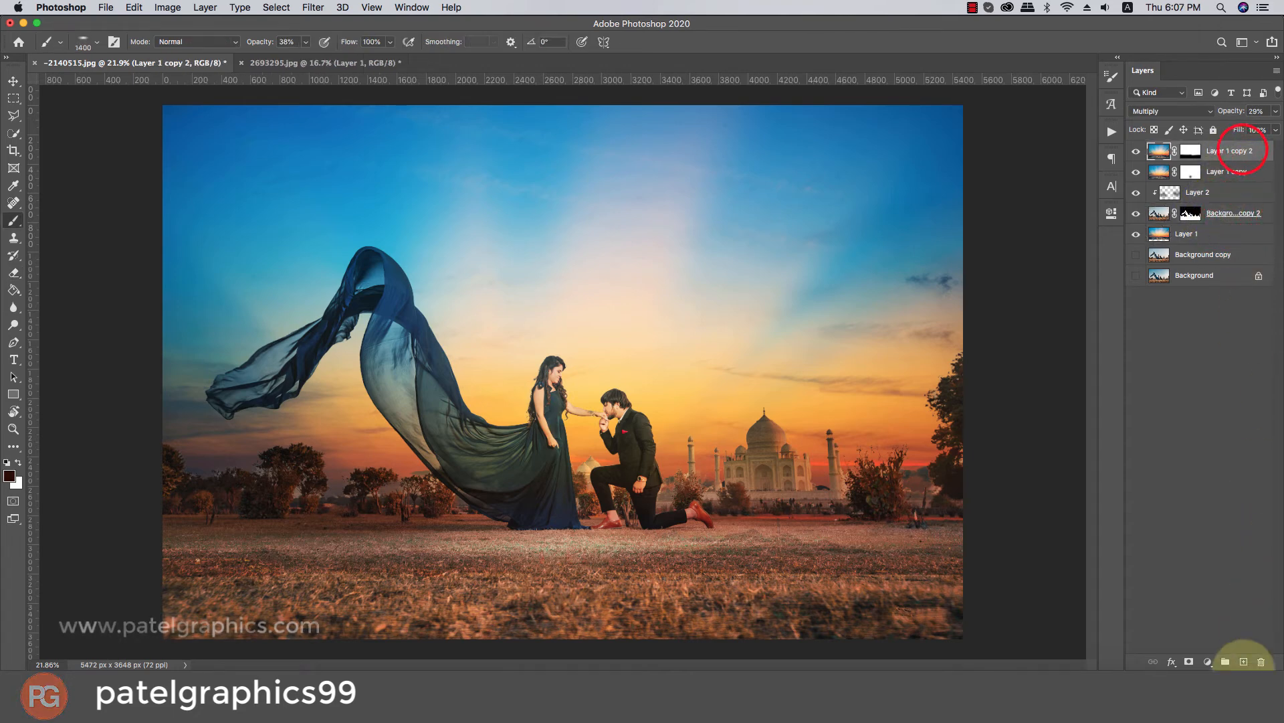
click(1245, 661)
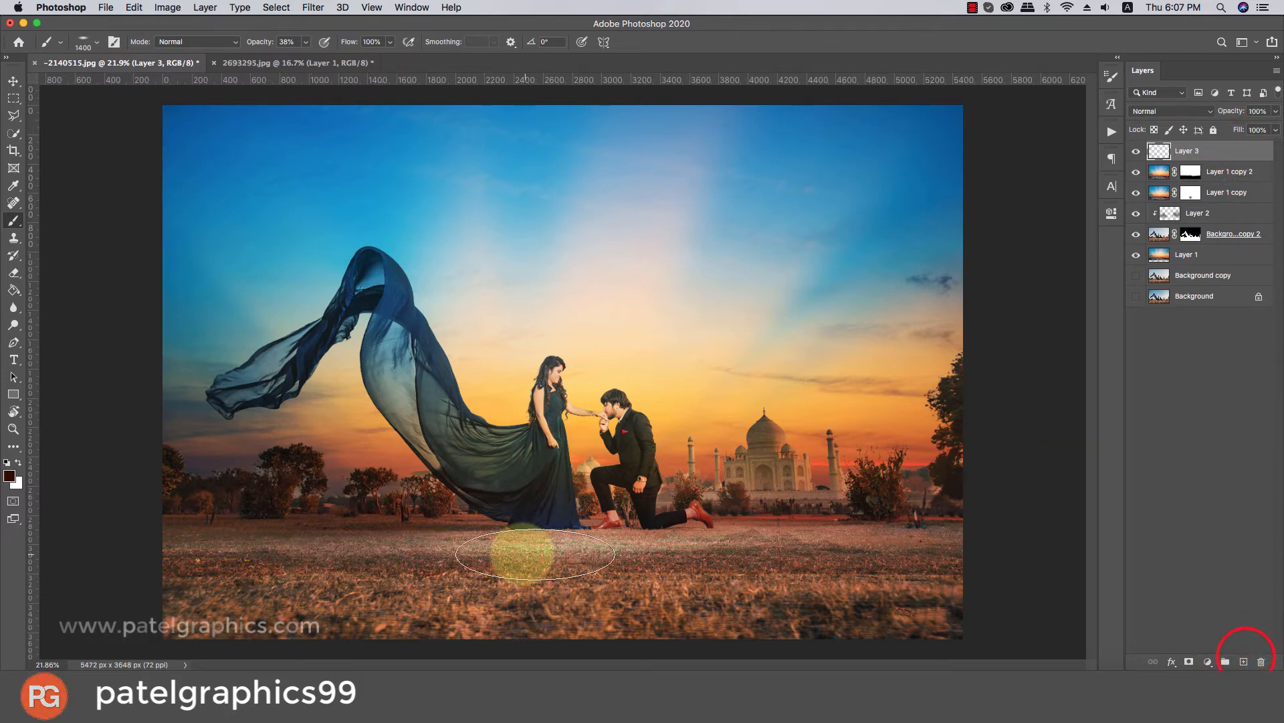
click(561, 550)
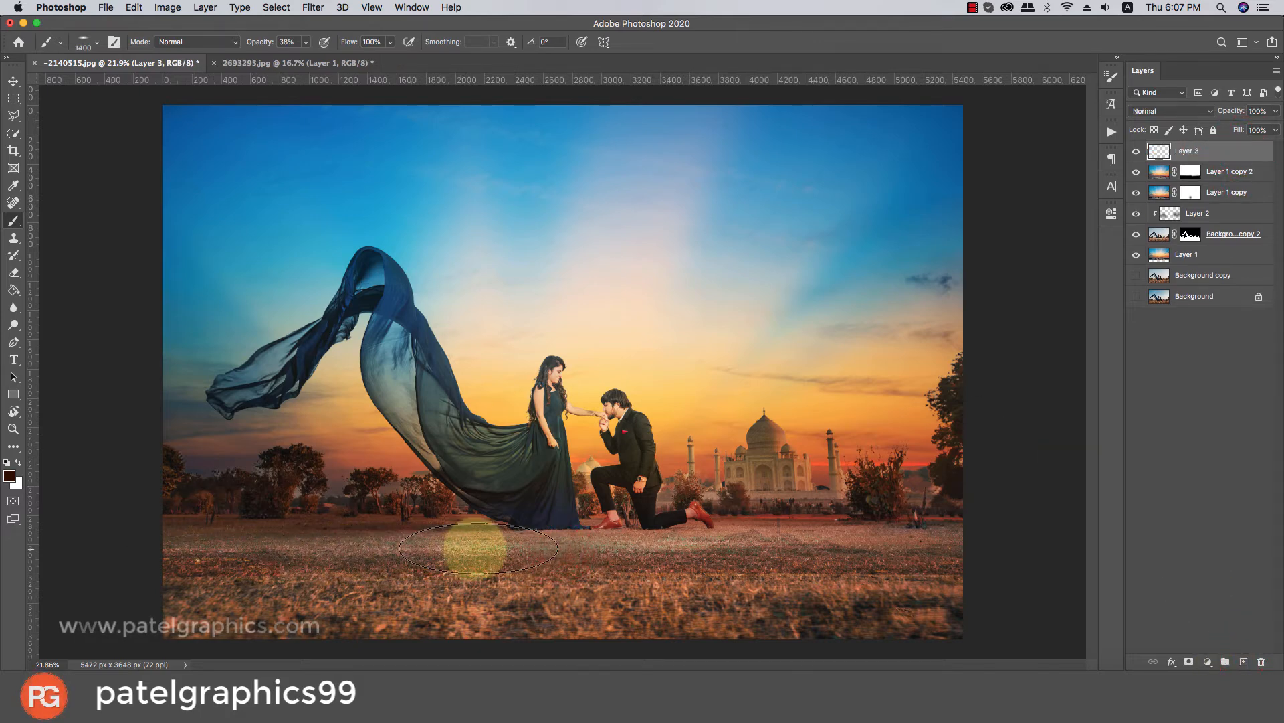
click(481, 547)
click(676, 545)
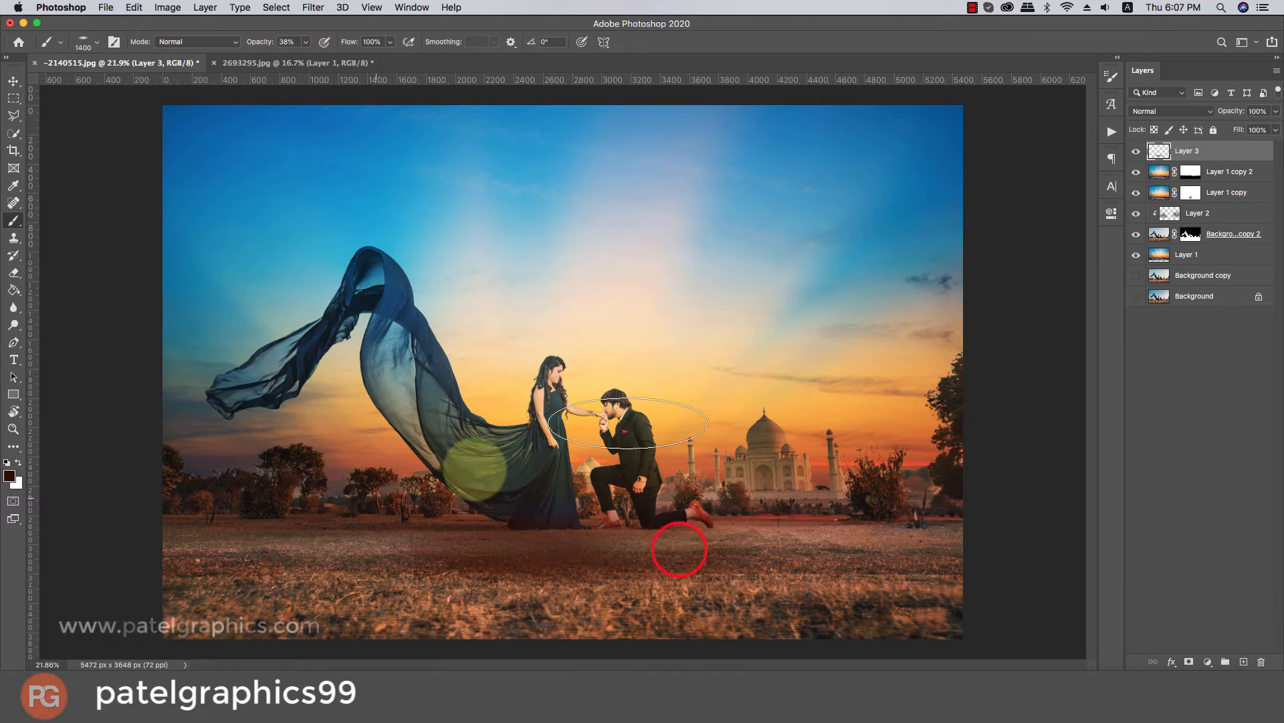
- Set the ground shadow layer to Multiply blending at 27% opacity
drag(1277, 114, 1248, 131)
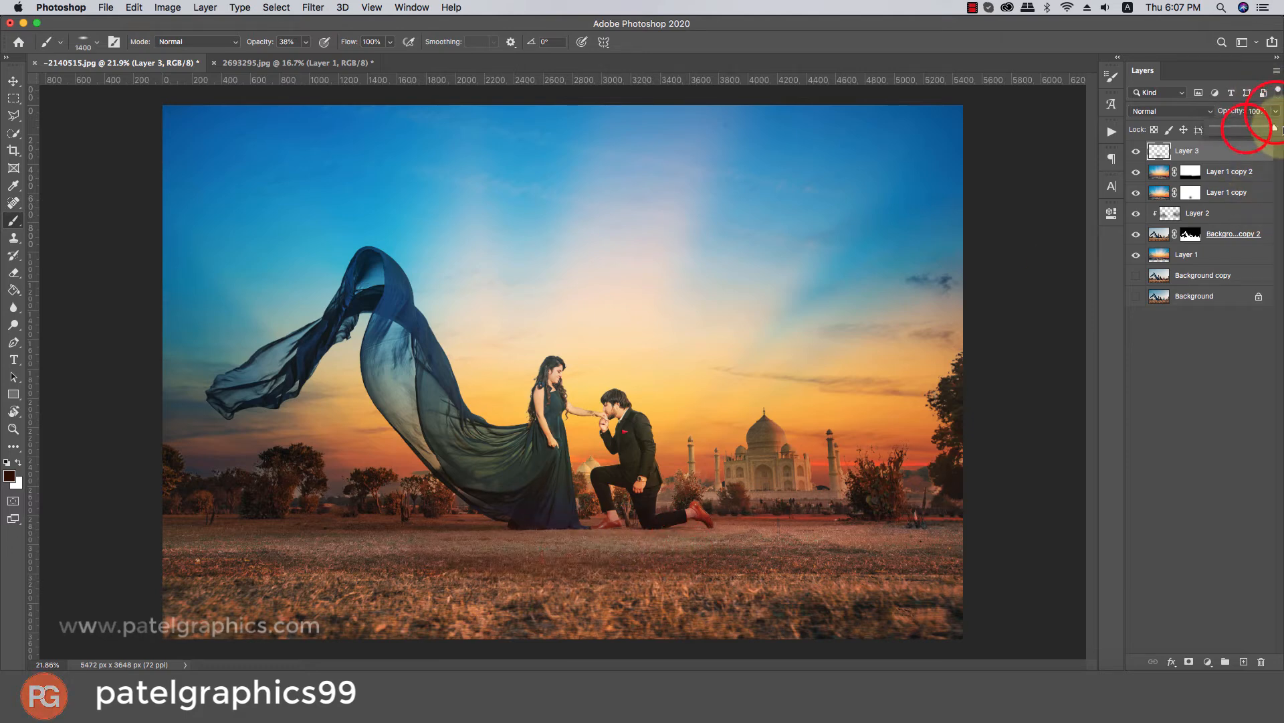
click(1168, 111)
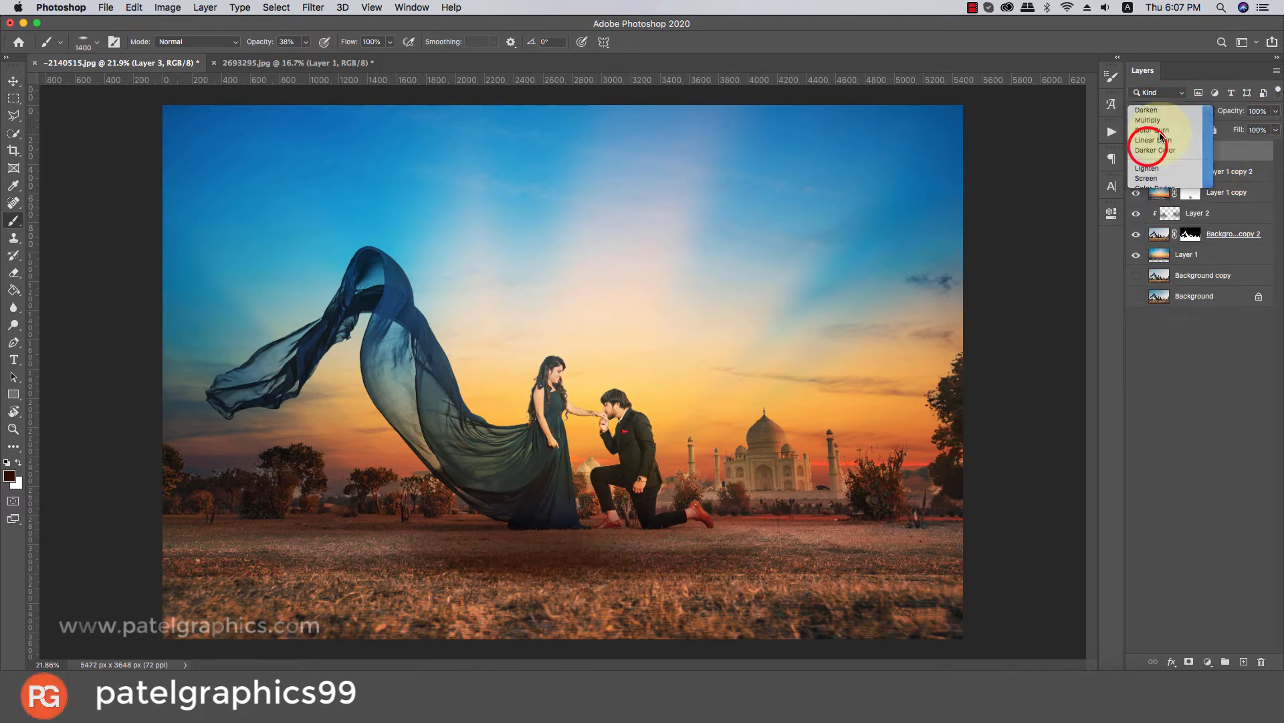
click(1149, 120)
drag(1245, 130, 1225, 129)
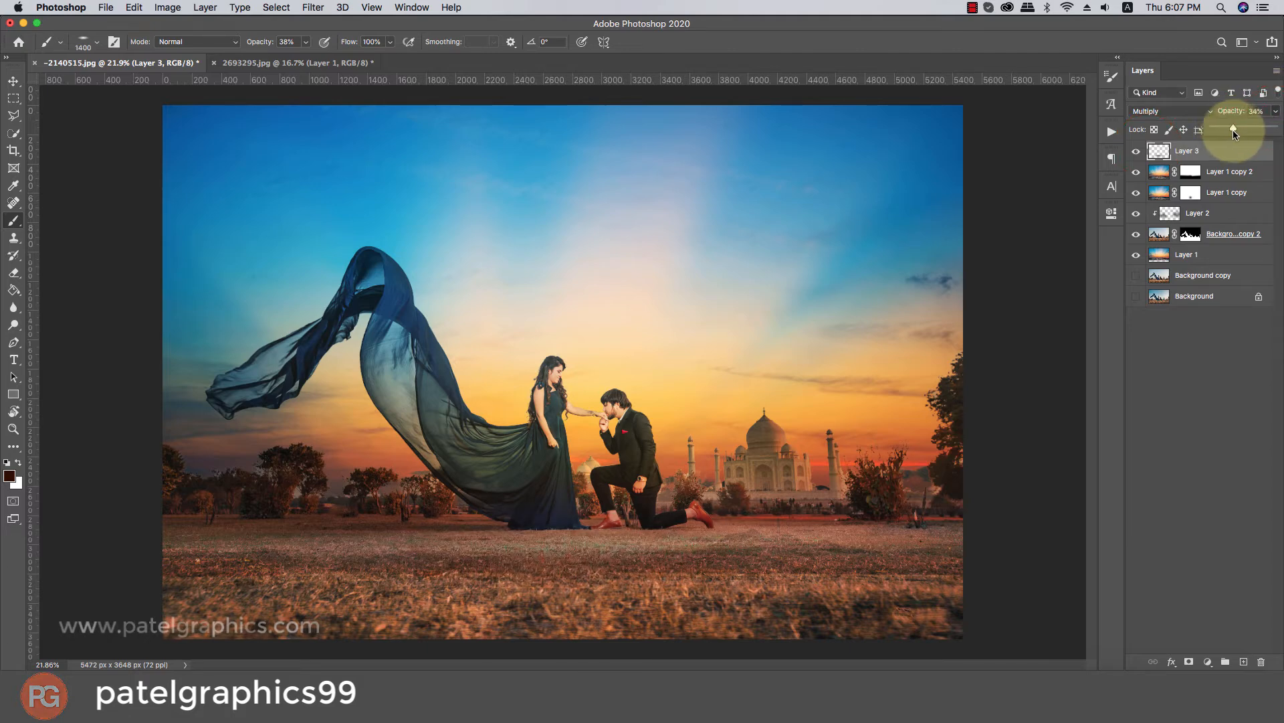
scroll(287, 395, down, 5)
scroll(288, 395, up, 3)
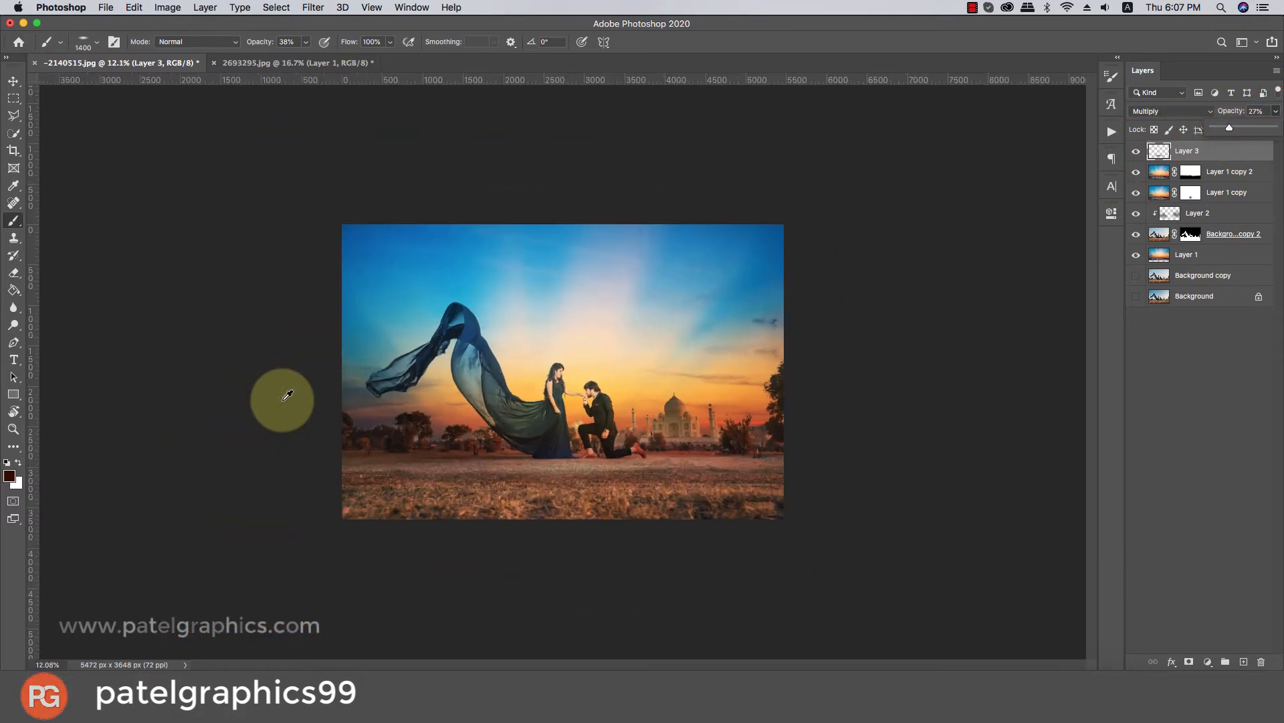
scroll(287, 395, up, 2)
scroll(288, 396, down, 1)
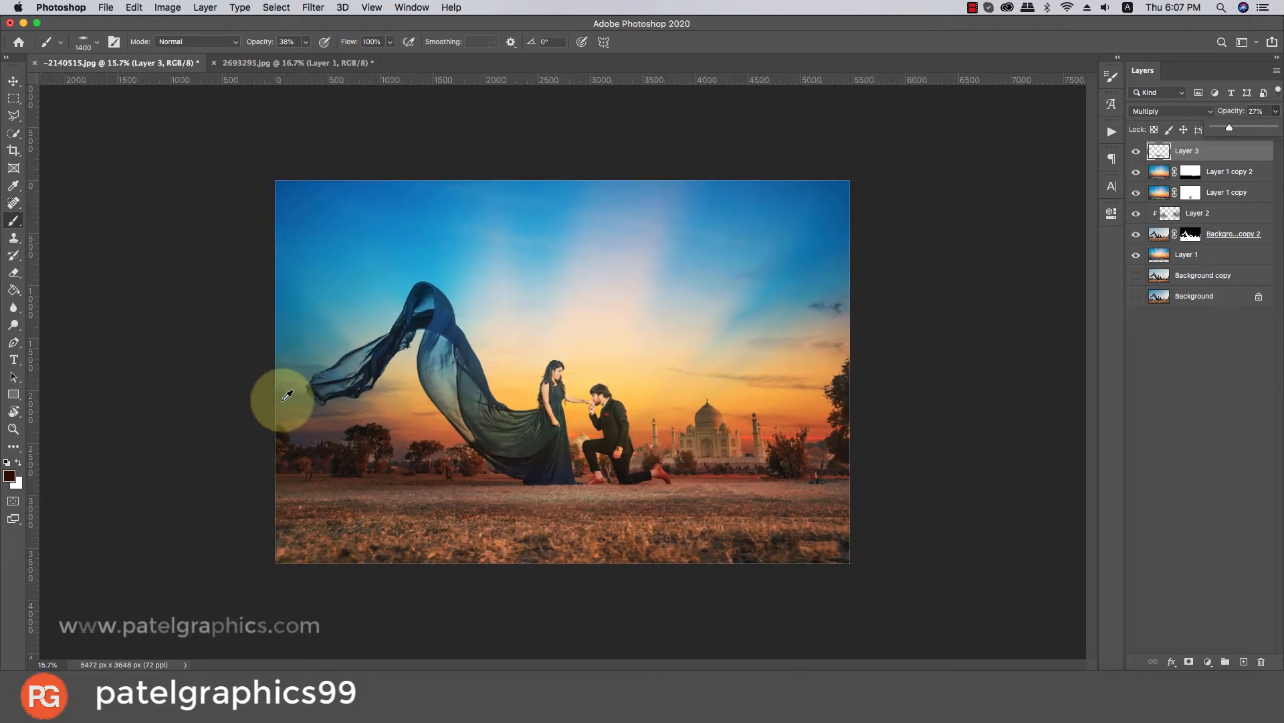
scroll(288, 395, up, 4)
scroll(288, 395, down, 2)
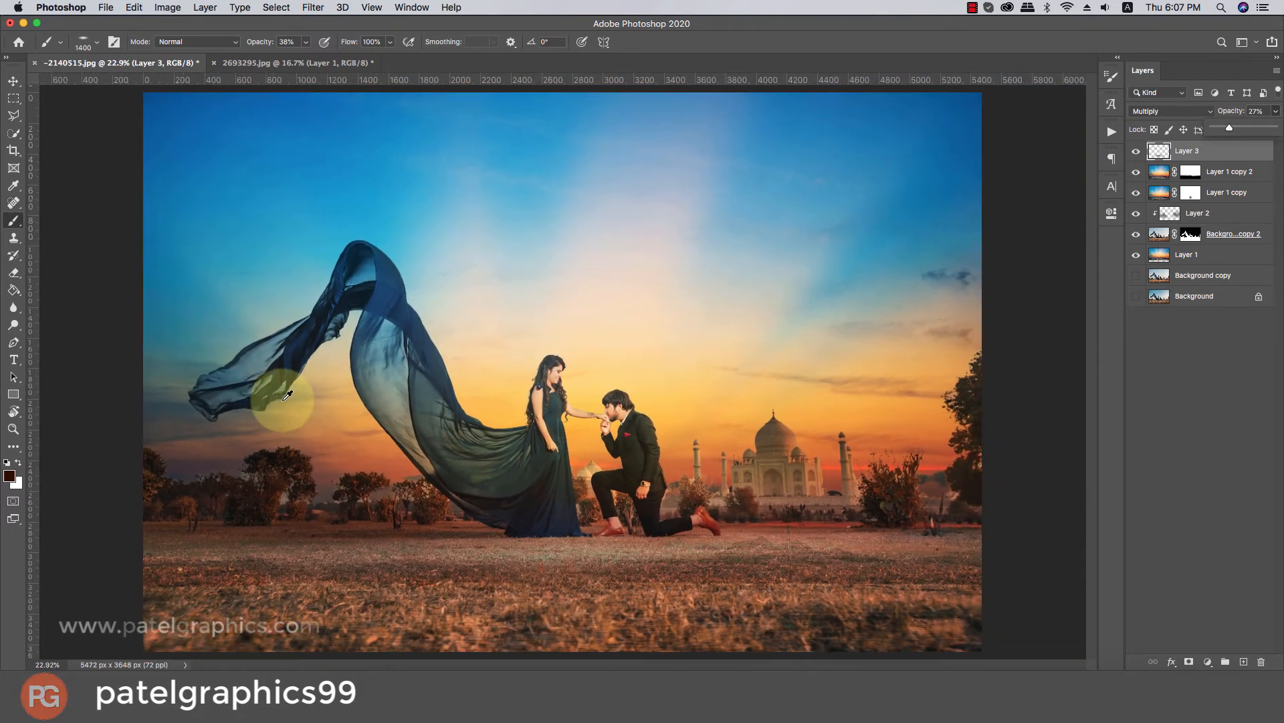
- Add a new layer directly above Background copy and fill it with white using the Paint Bucket
click(1202, 275)
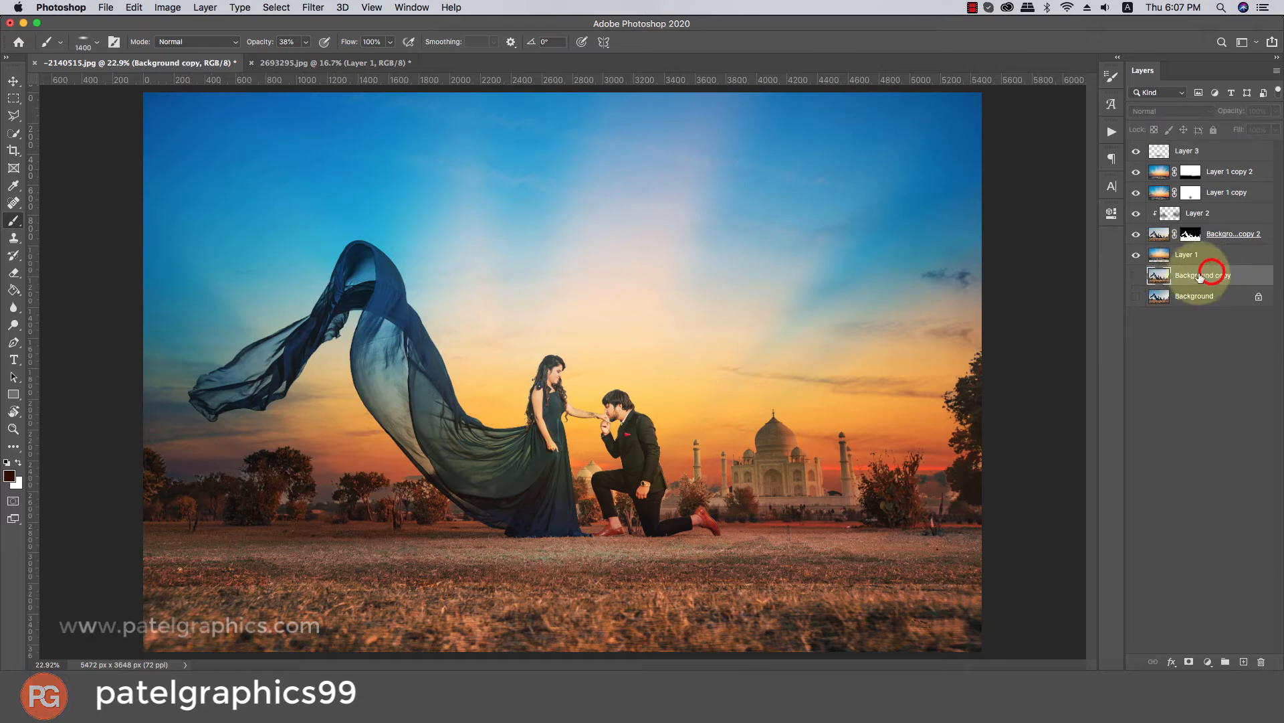
click(1243, 661)
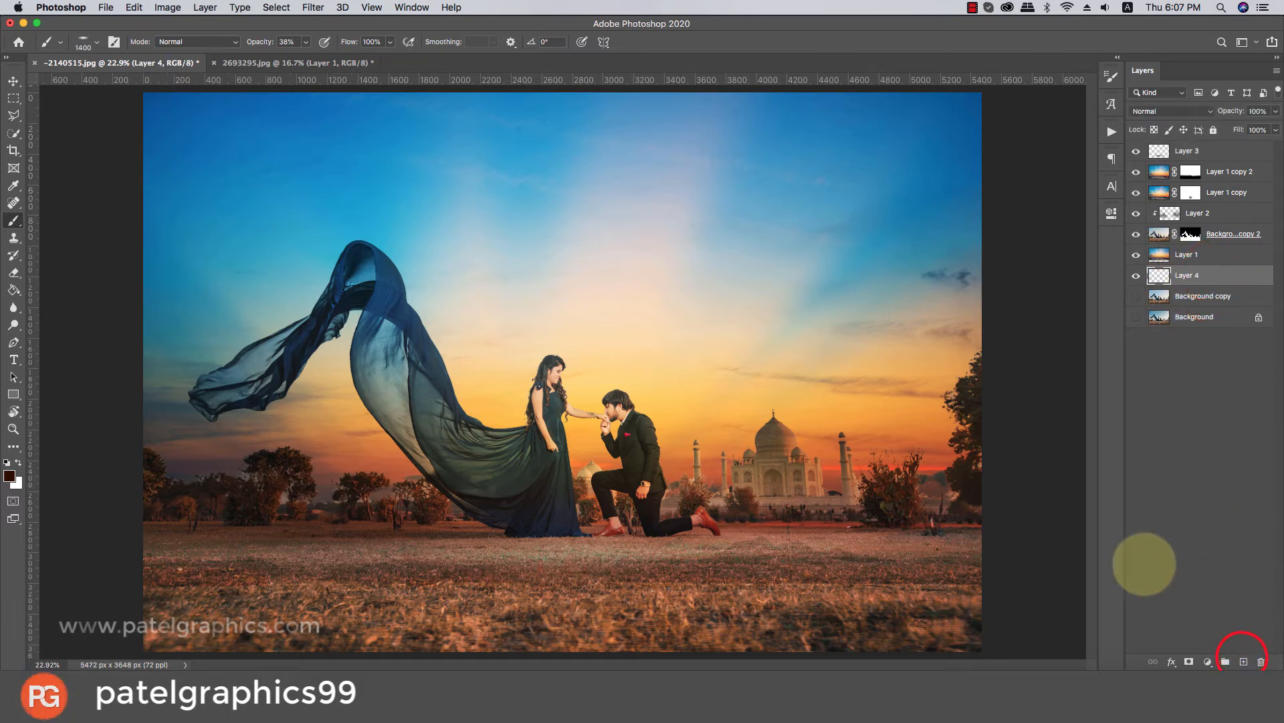
key(g)
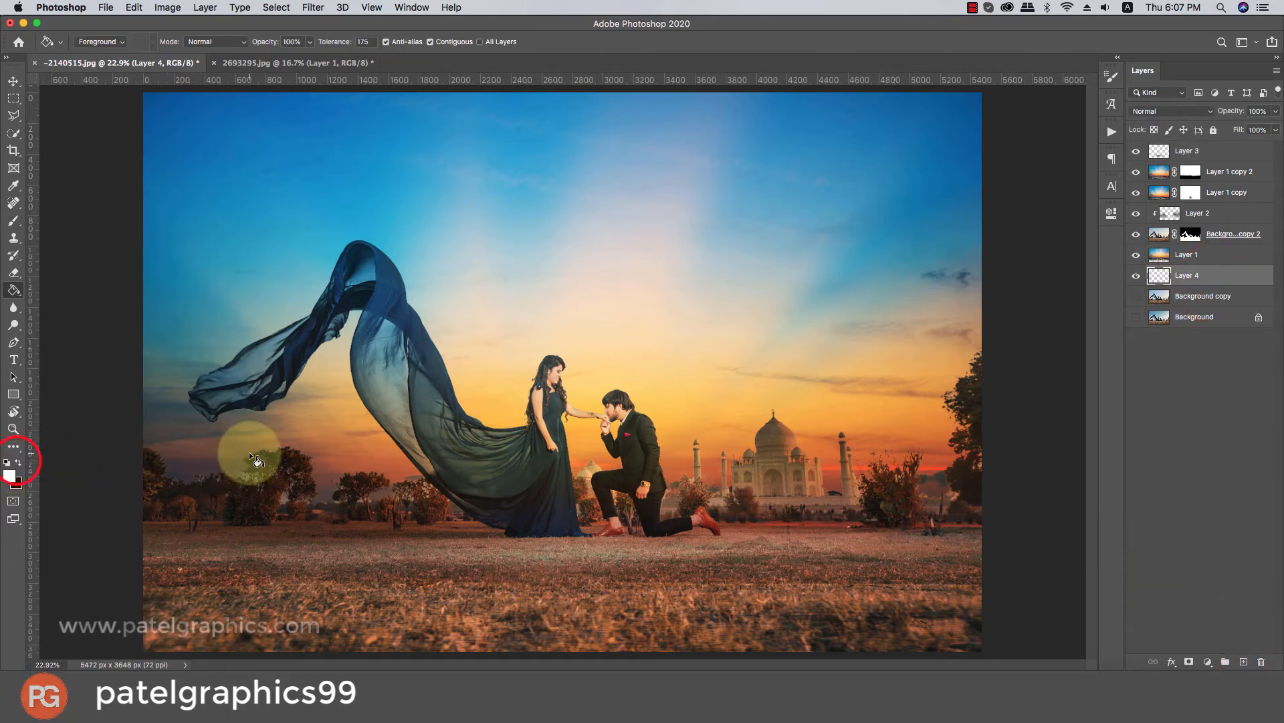
click(250, 426)
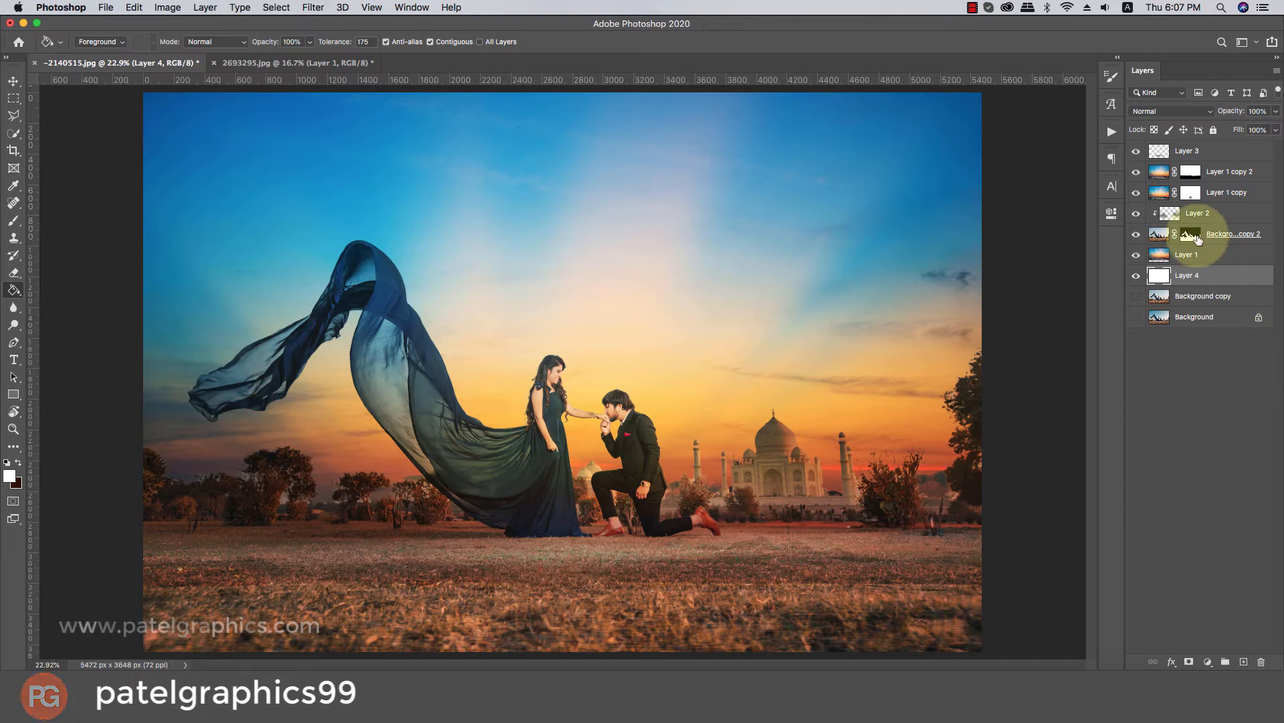
- Try fading the Layer 1 sunset sky to 84% opacity over the white fill, and return it to 100%
click(1206, 255)
click(1274, 112)
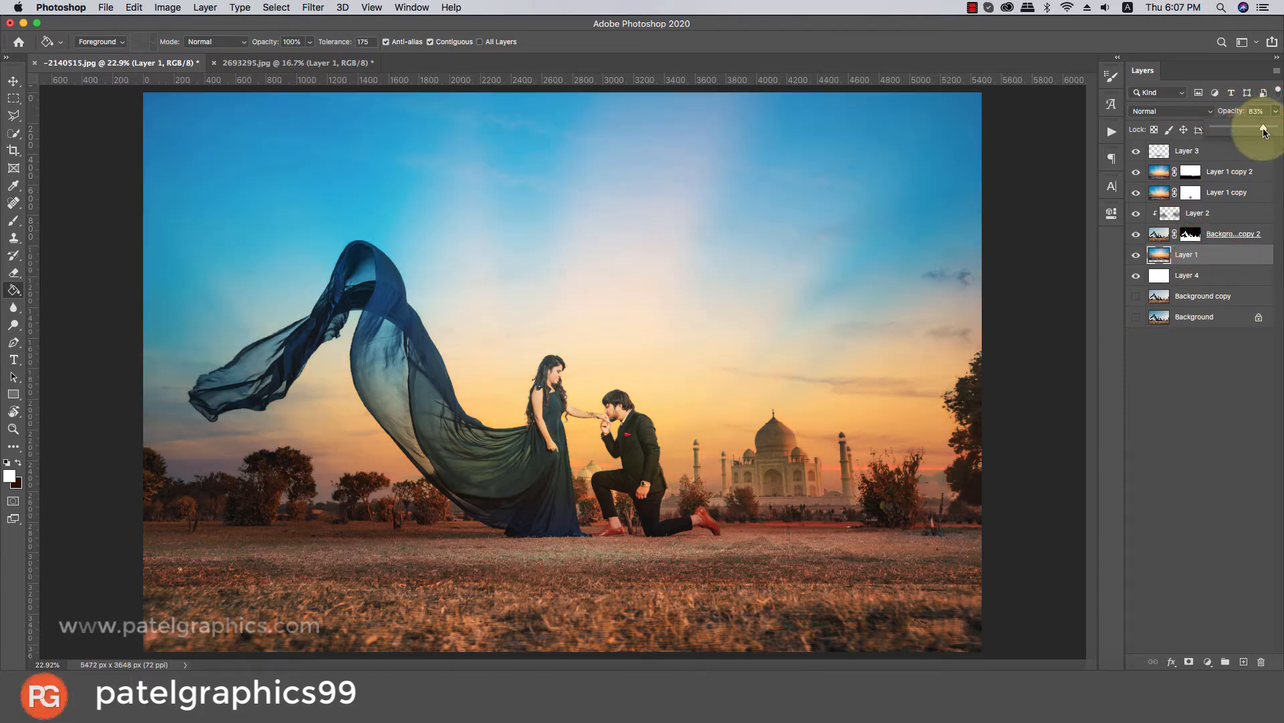
drag(1265, 132, 1272, 136)
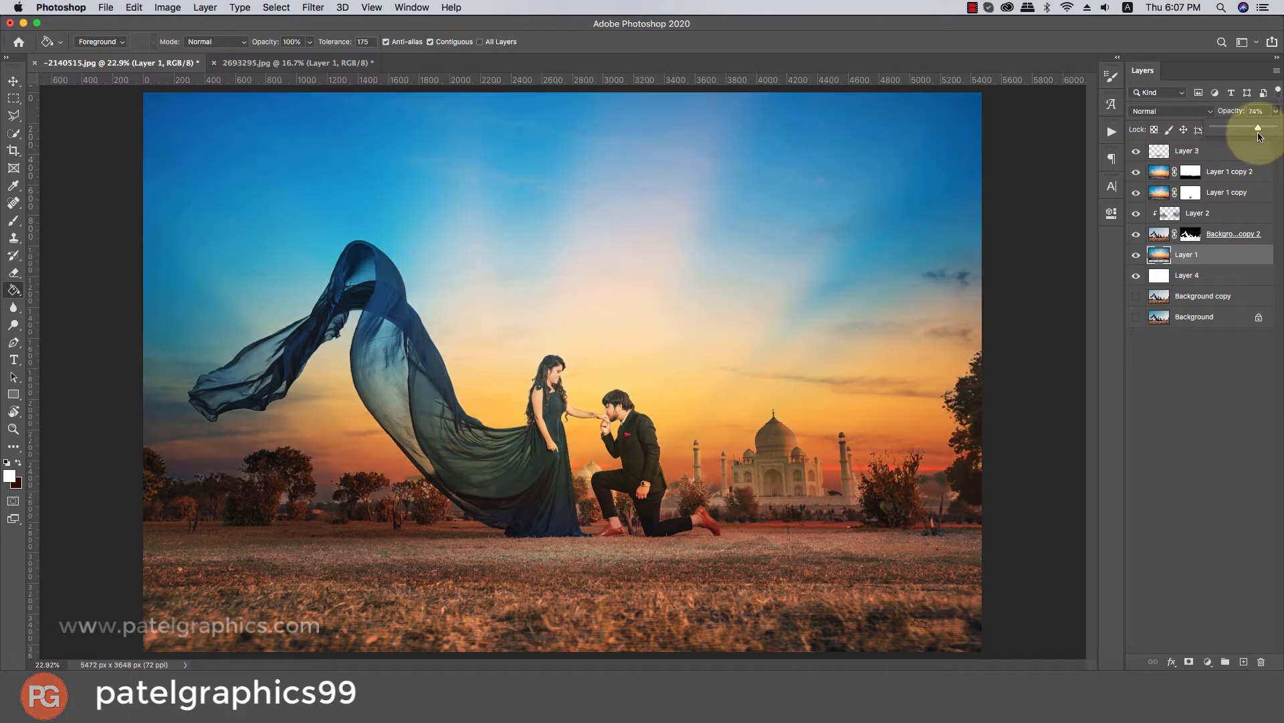
drag(1258, 133, 1264, 133)
scroll(661, 296, down, 3)
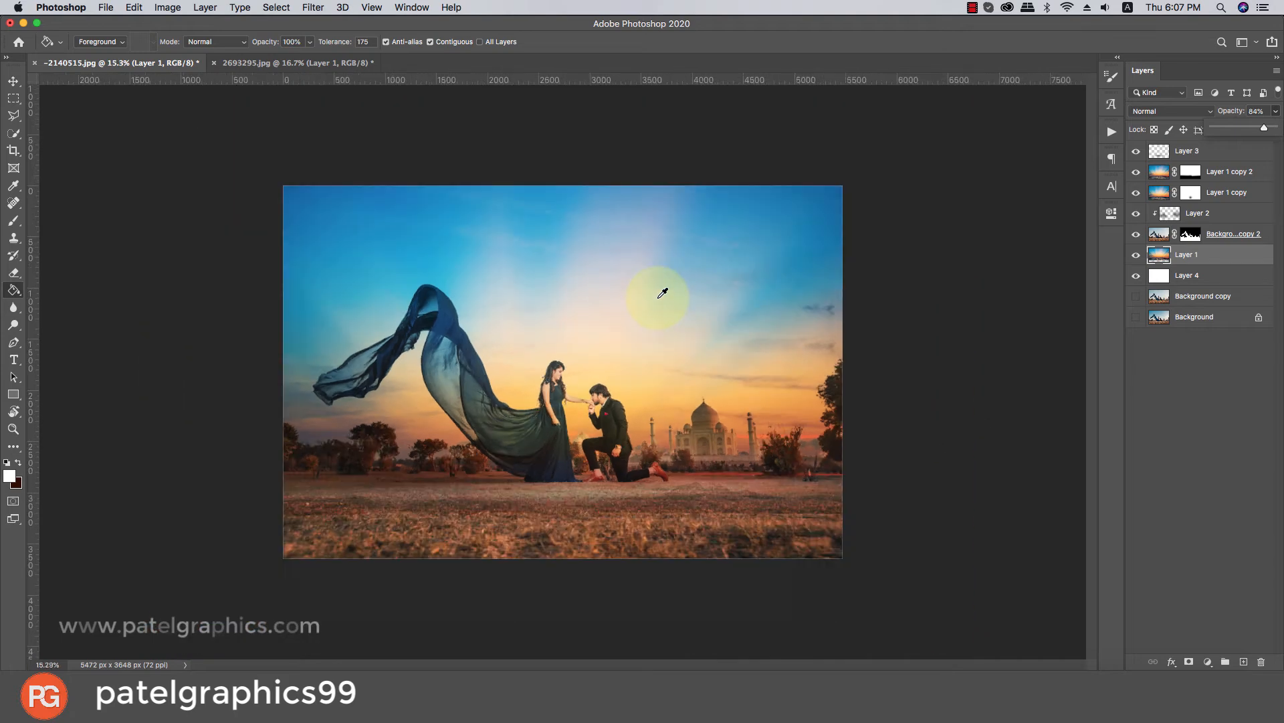
scroll(662, 293, up, 1)
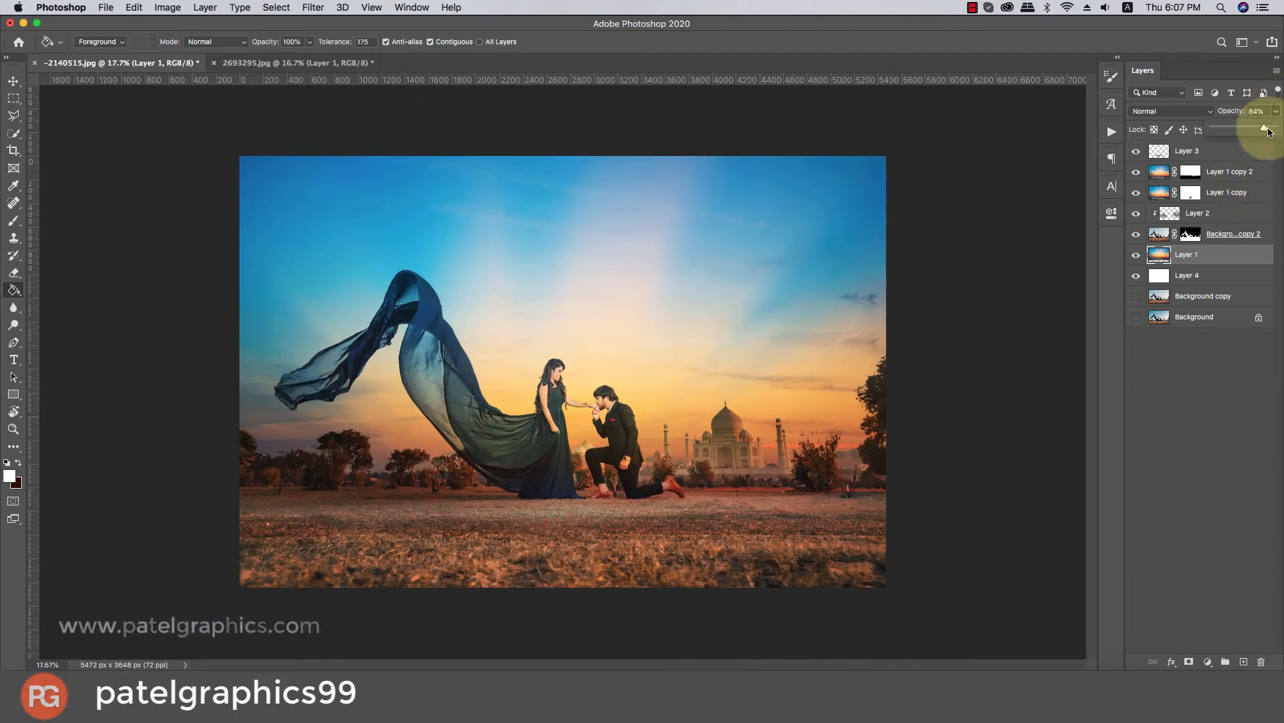
drag(1265, 128, 1282, 124)
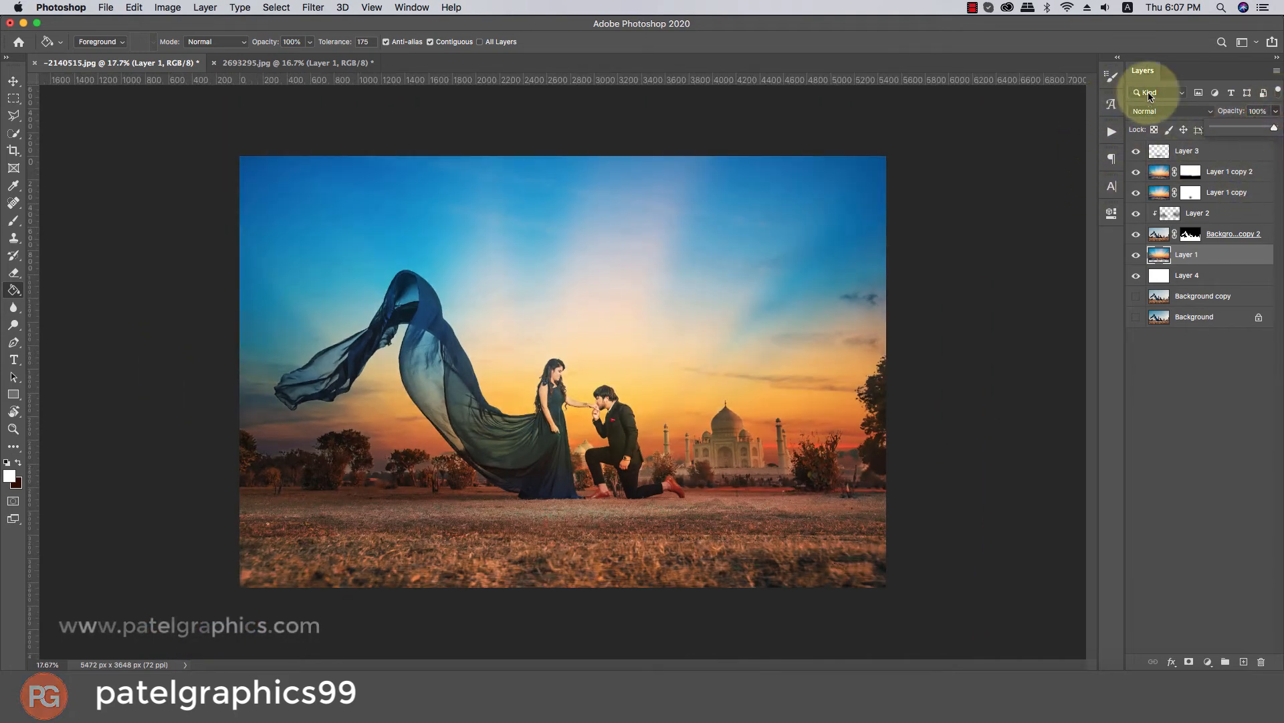
click(1244, 69)
- Try adding a merged copy of the image on a new layer above Layer 3 with Apply Image in Multiply blending, and delete that layer
click(1203, 147)
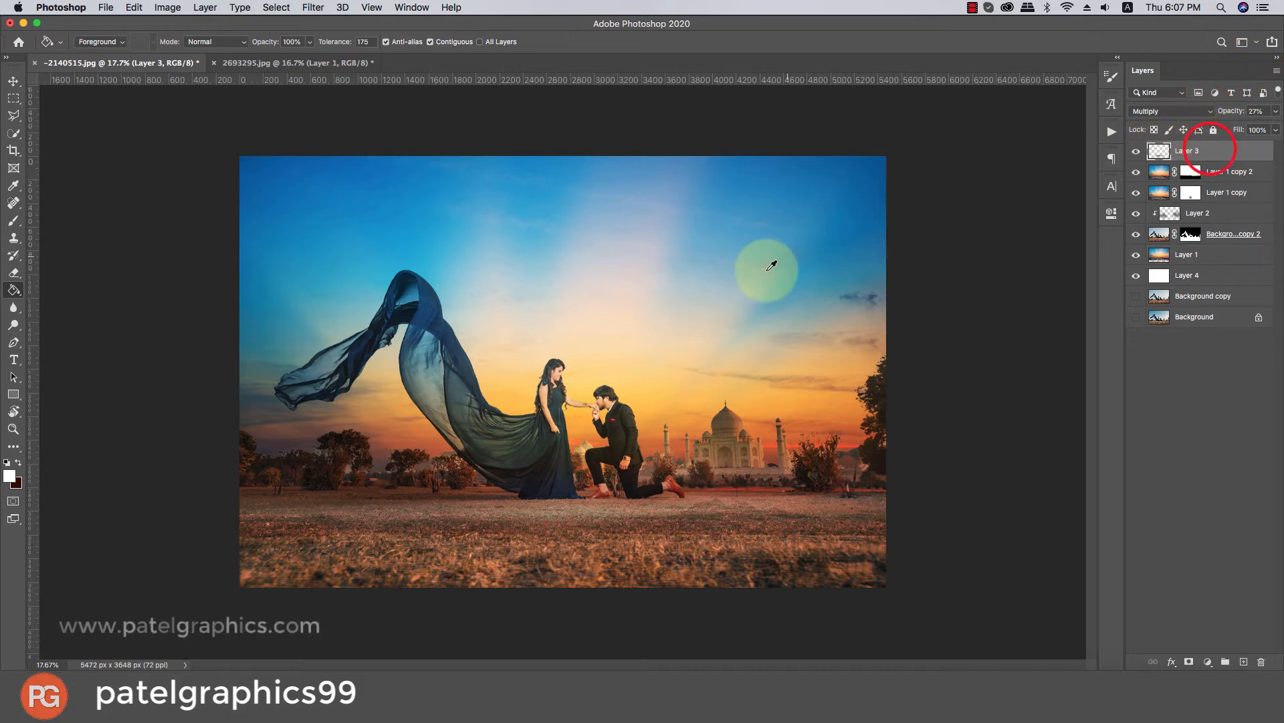
scroll(761, 273, up, 1)
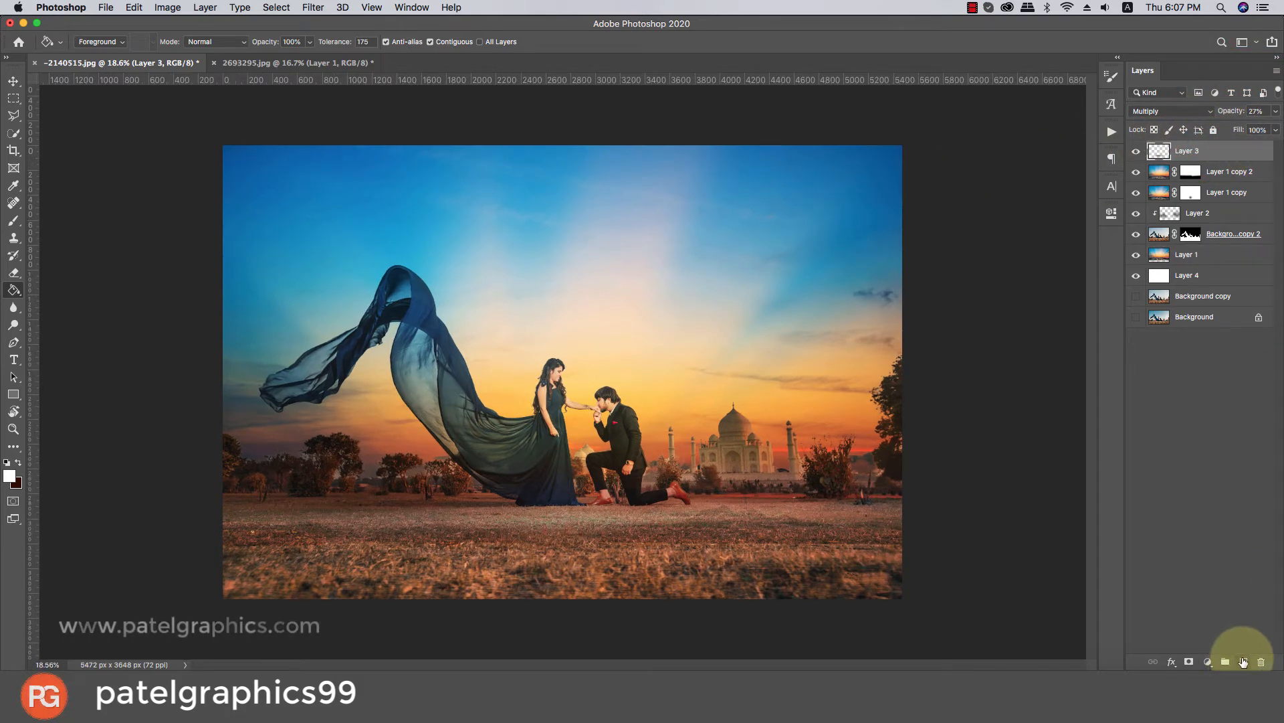
click(1244, 661)
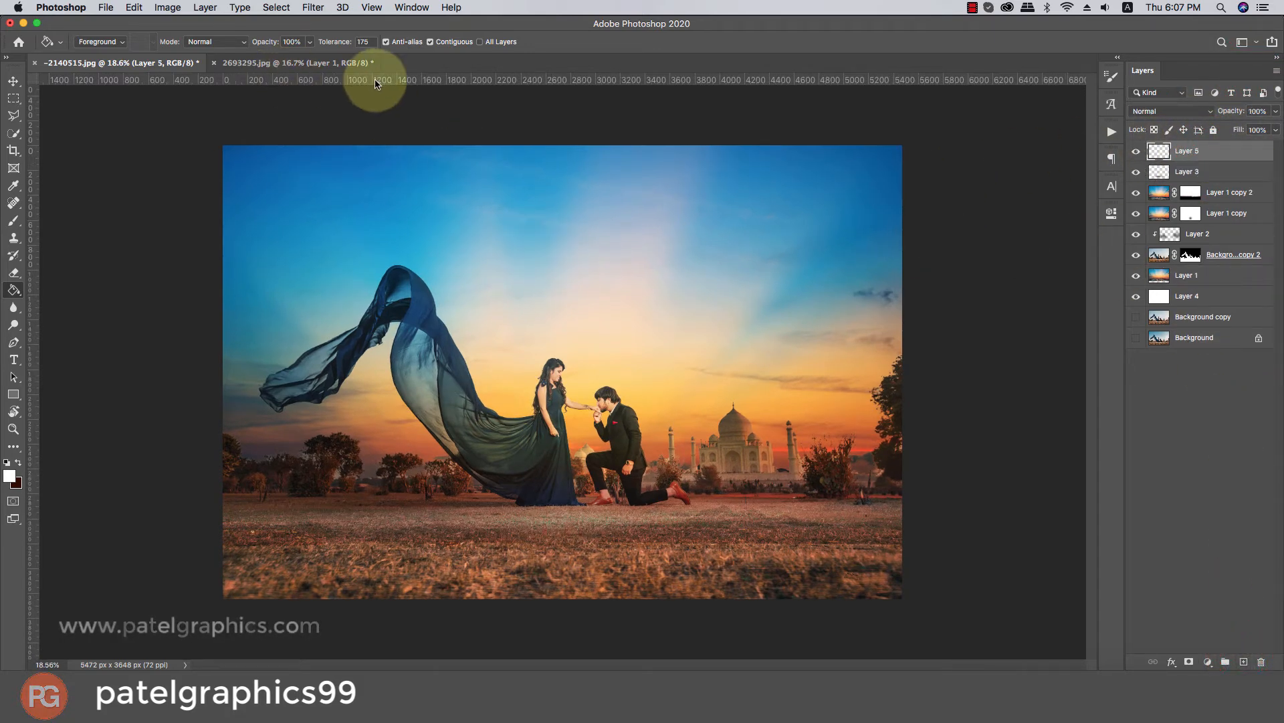
scroll(556, 361, up, 5)
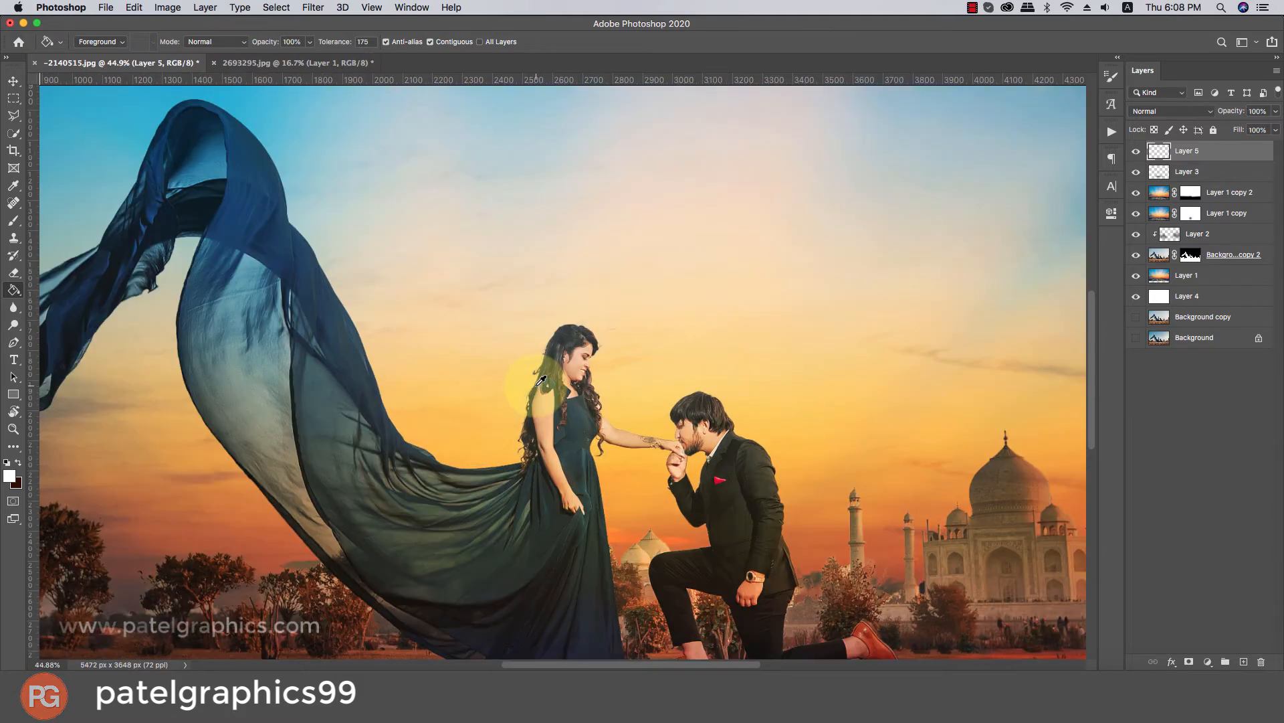
scroll(545, 375, down, 2)
scroll(542, 380, down, 4)
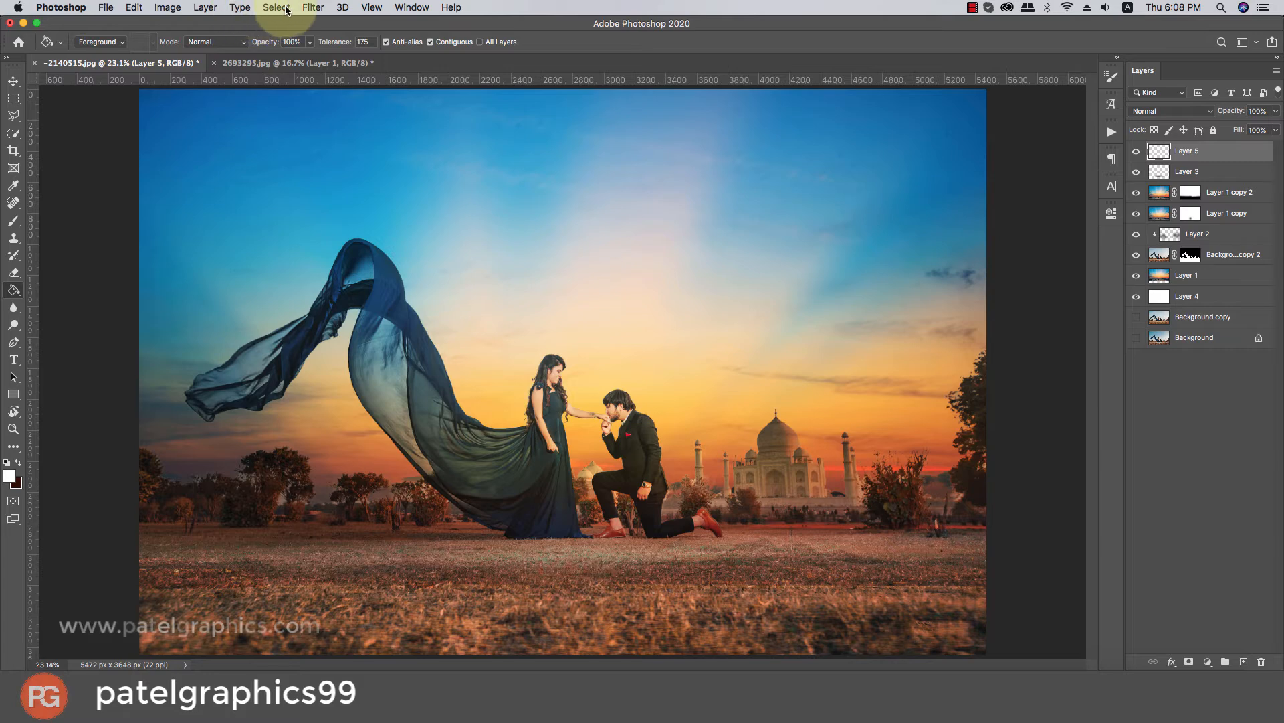
click(311, 7)
mouse_move(167, 8)
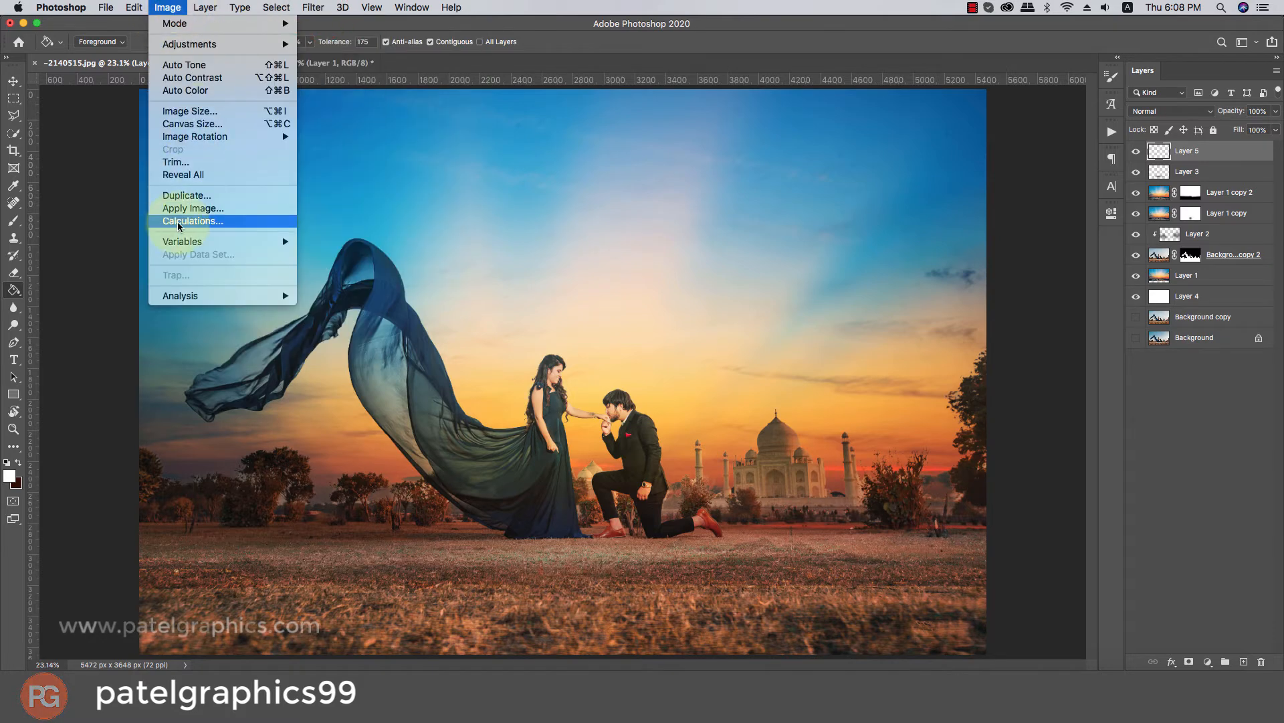
click(196, 212)
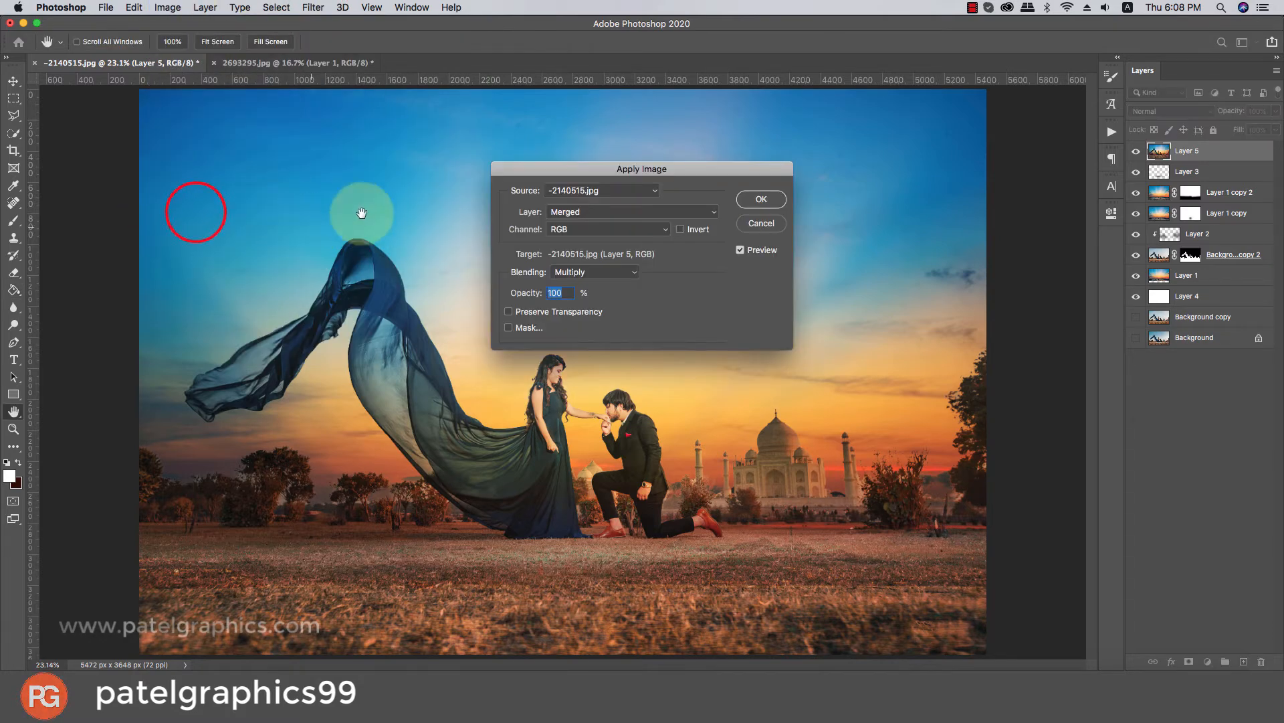
click(770, 198)
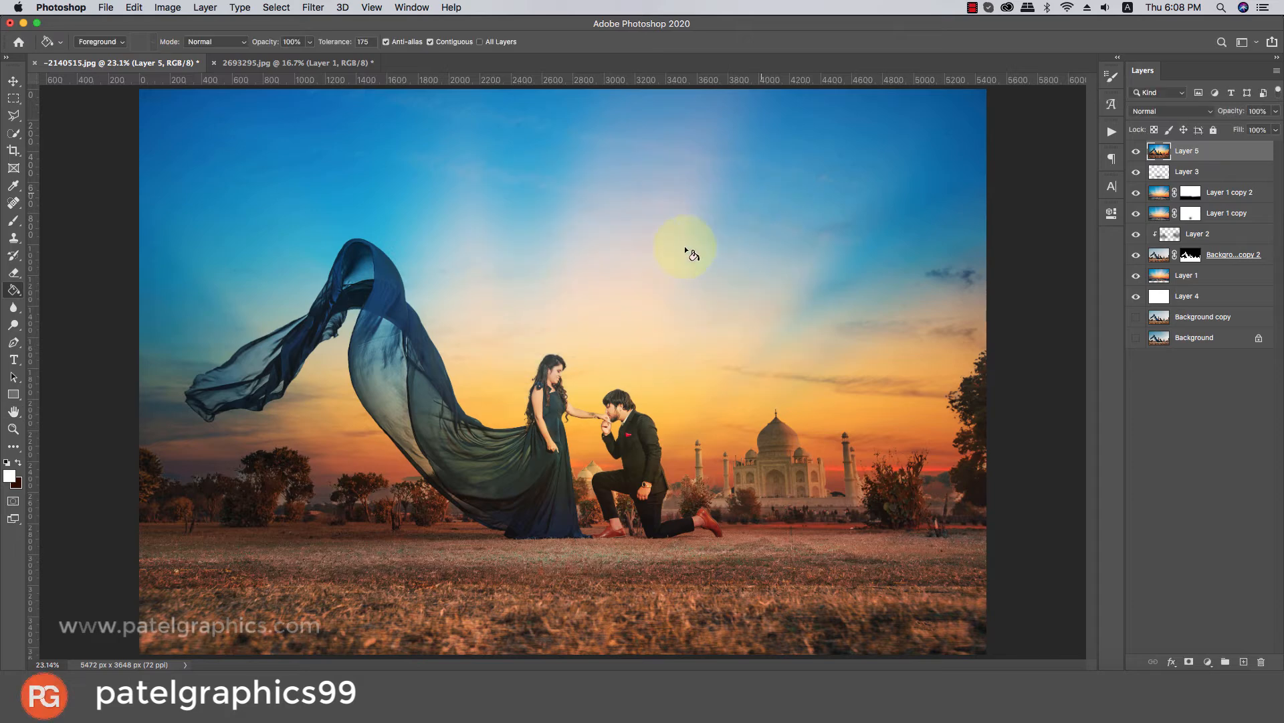
key(BackSpace)
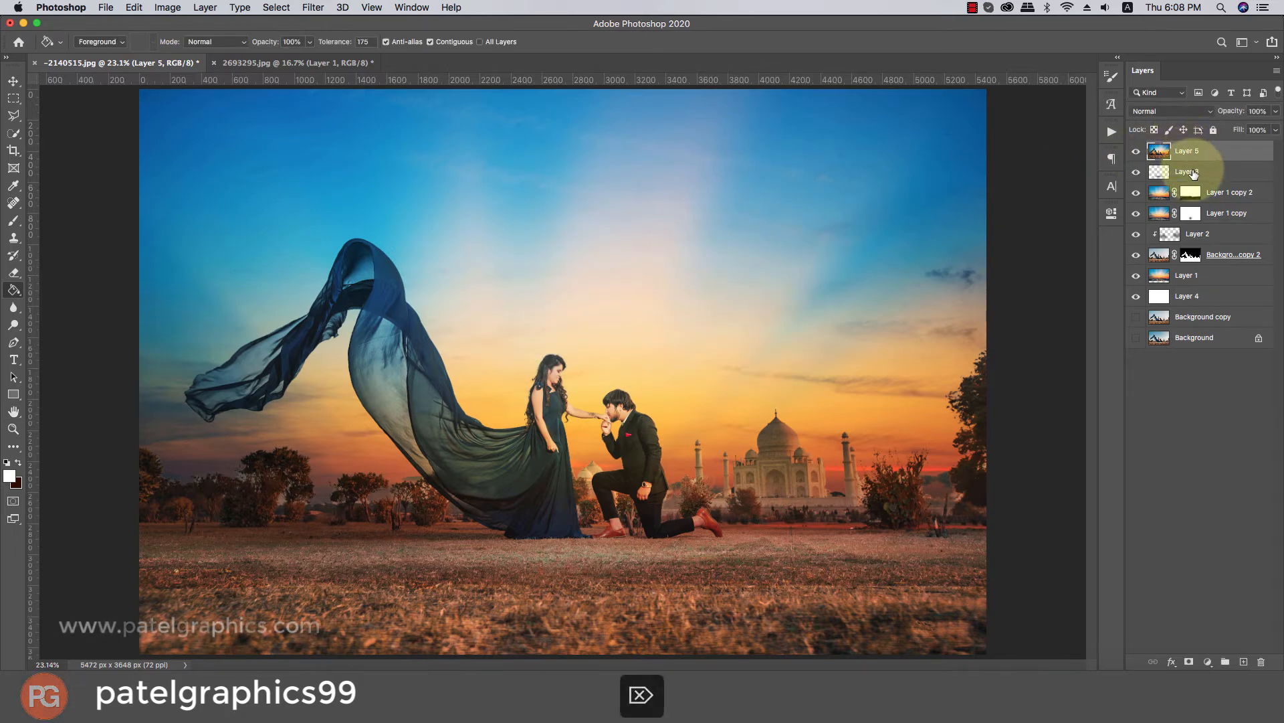
- Duplicate the masked Background copy 2 layer and hide the original
click(1191, 234)
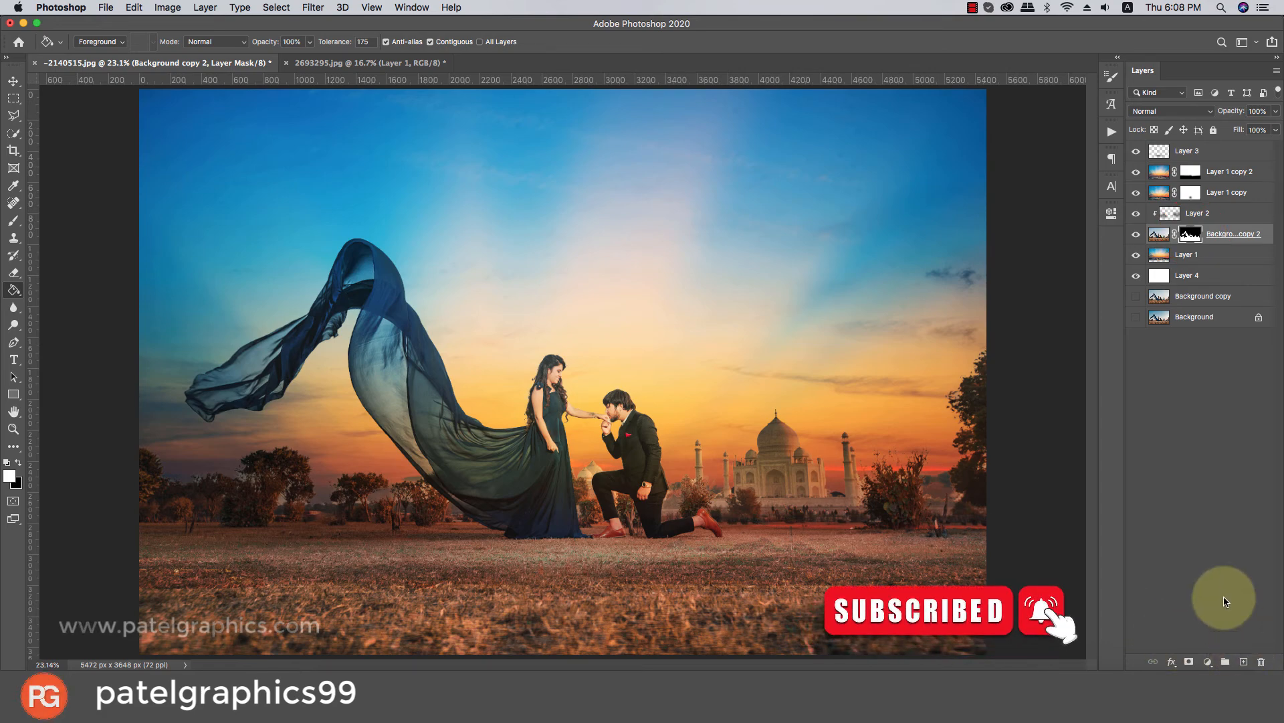
key(super+j)
click(1136, 254)
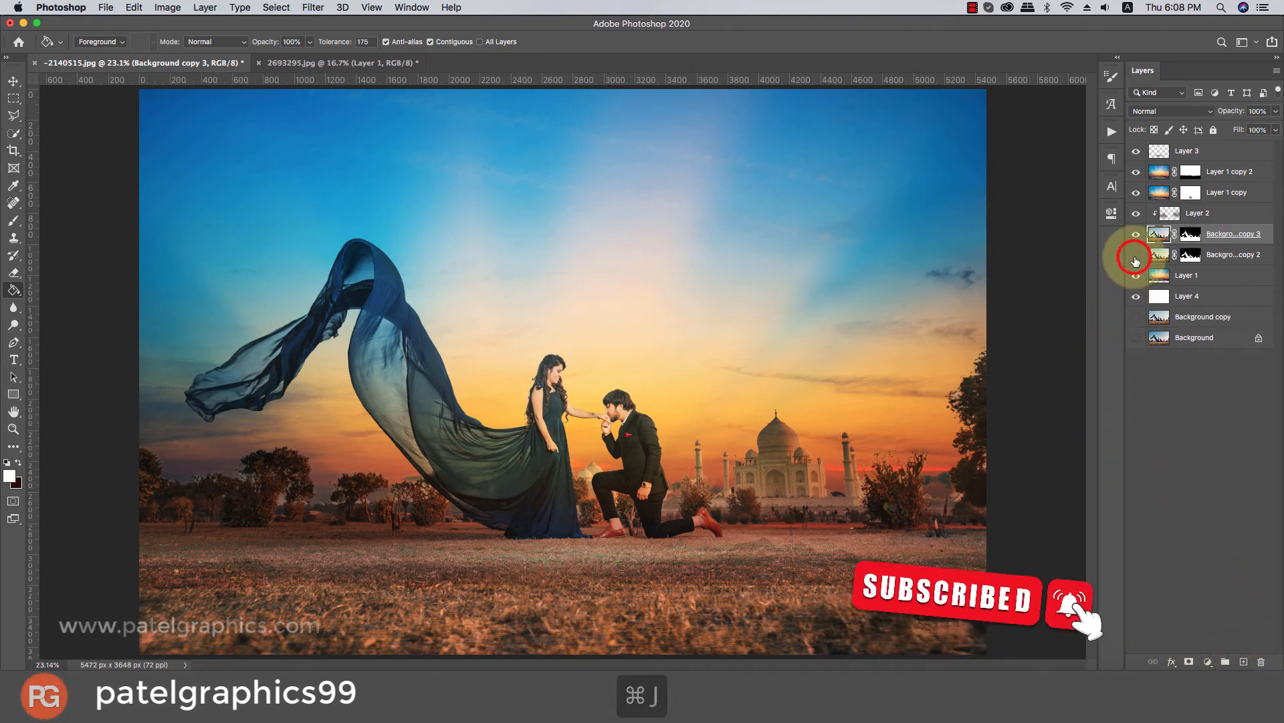
- Target the mask of Background copy 3 and set up a soft round brush at 51% opacity
click(1186, 234)
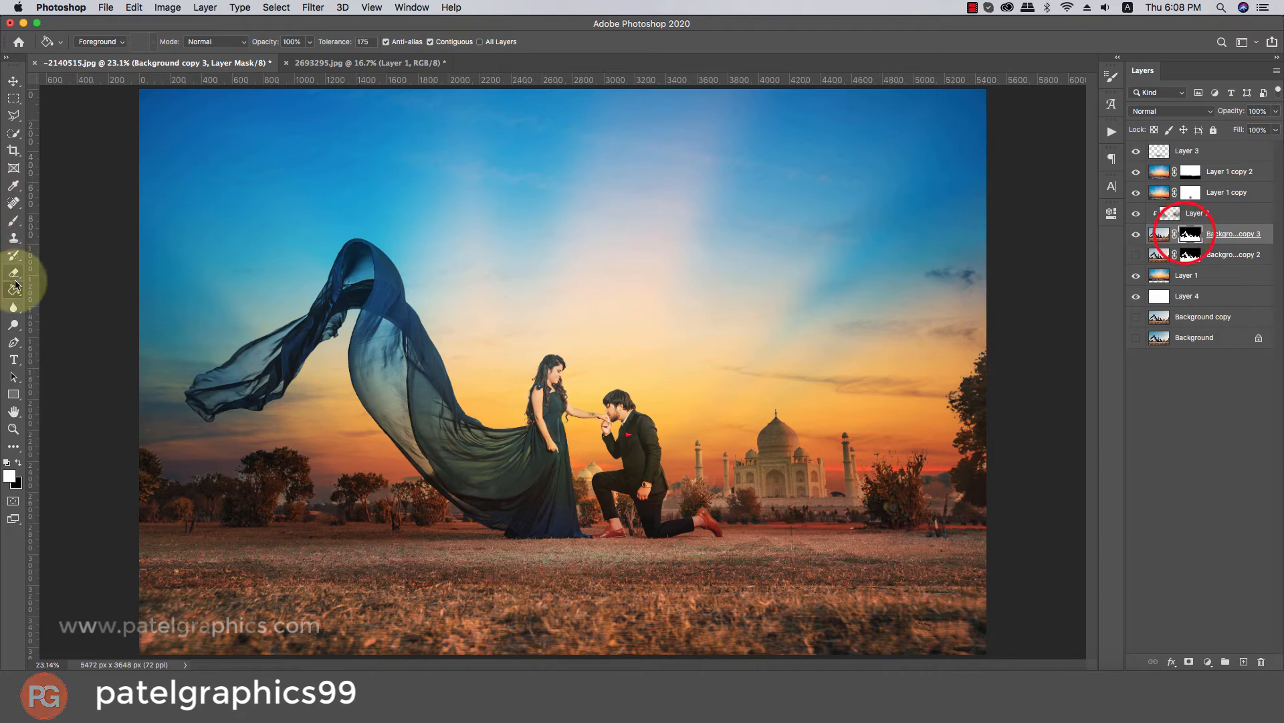
click(14, 221)
right_click(672, 291)
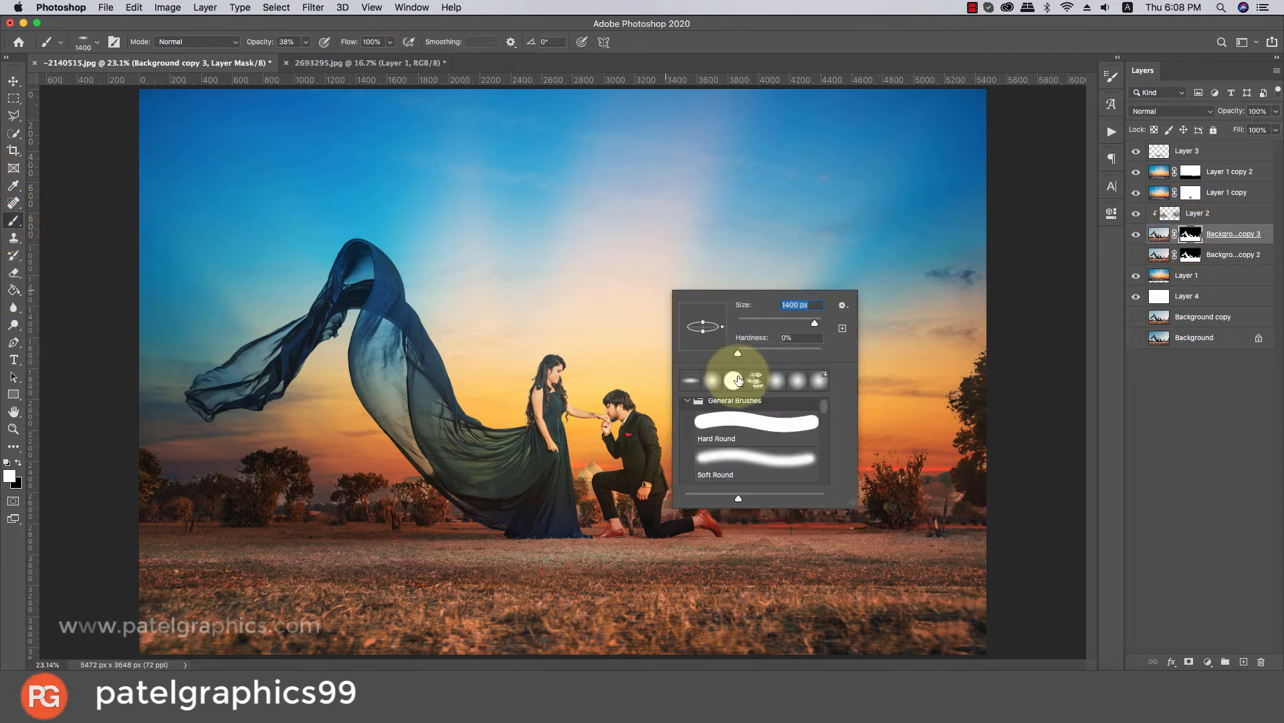
click(731, 52)
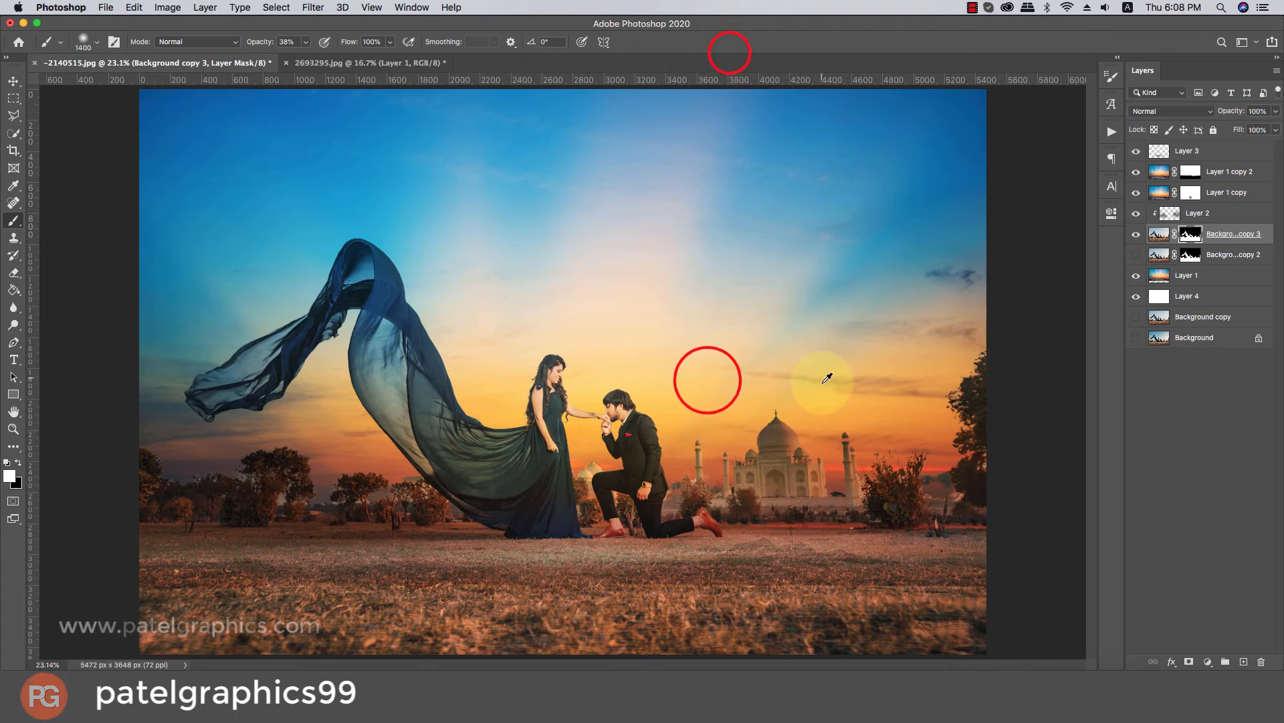
scroll(826, 375, up, 1)
key(bracketleft)
key(bracketleft)
key(bracketleft)
key(bracketleft)
key(bracketleft)
key(bracketleft)
key(bracketleft)
key(bracketleft)
key(bracketleft)
key(bracketleft)
key(bracketleft)
key(bracketleft)
key(bracketleft)
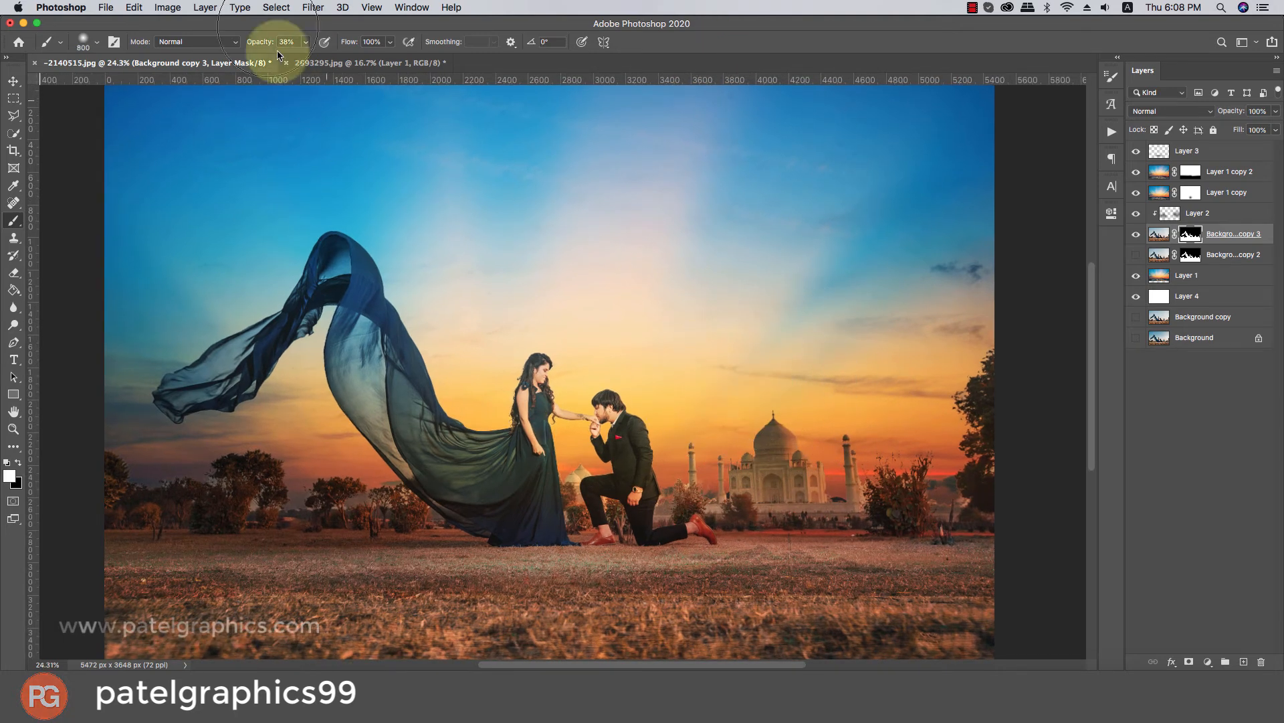
click(314, 58)
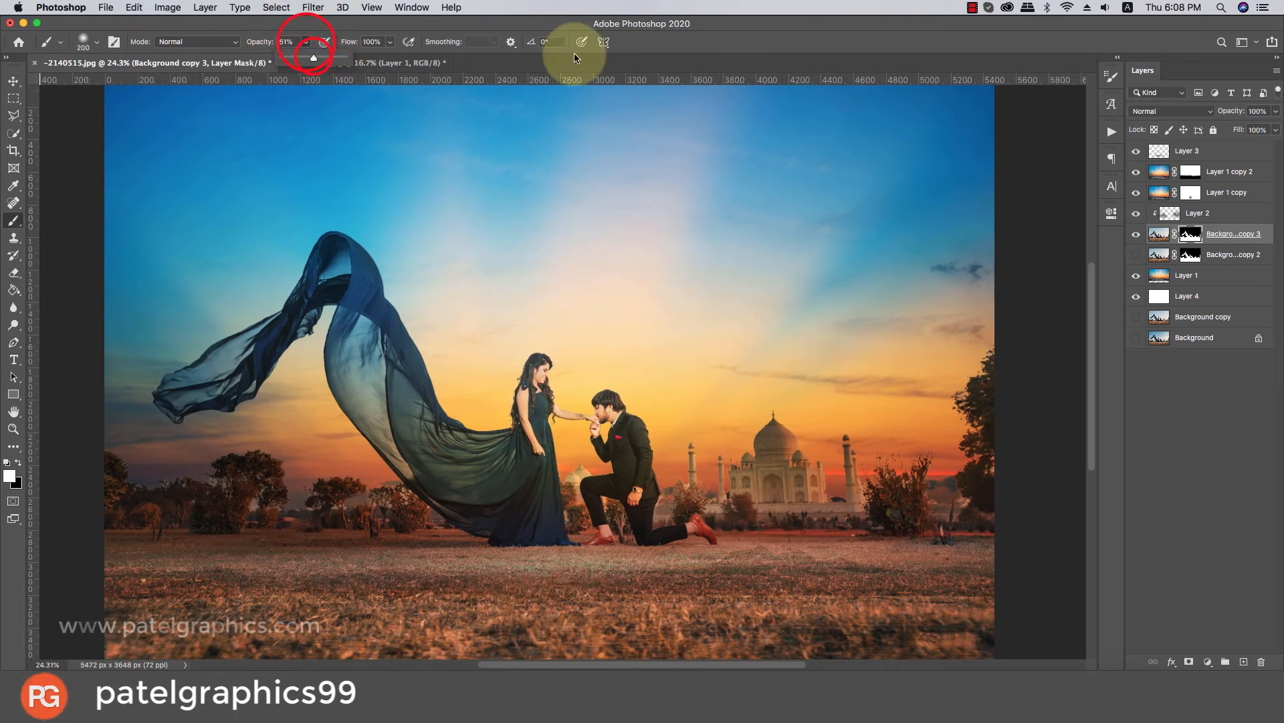
click(745, 56)
- Undo the white stroke and paint the mask softly with black over the low sky between the Taj Mahal and the trees at the photo's right edge
key(bracketright)
key(bracketright)
key(bracketright)
key(bracketright)
key(bracketright)
key(bracketright)
key(bracketright)
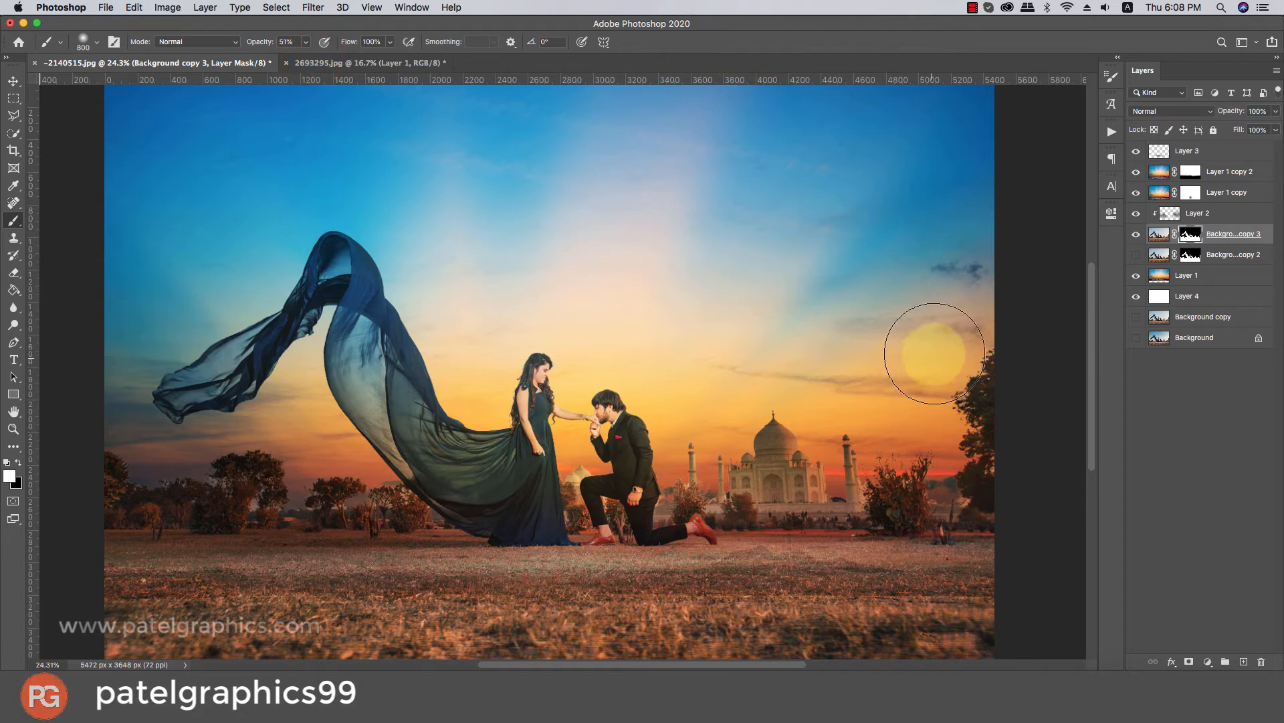
key(super+z)
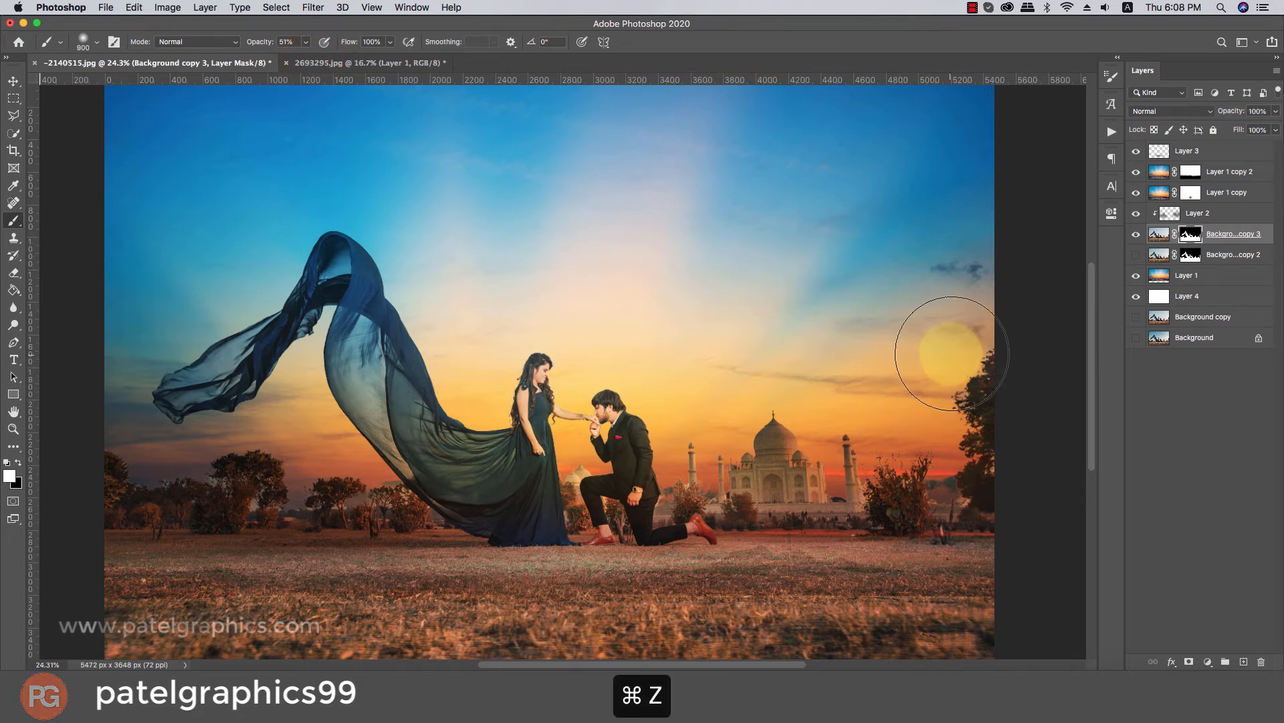
key(x)
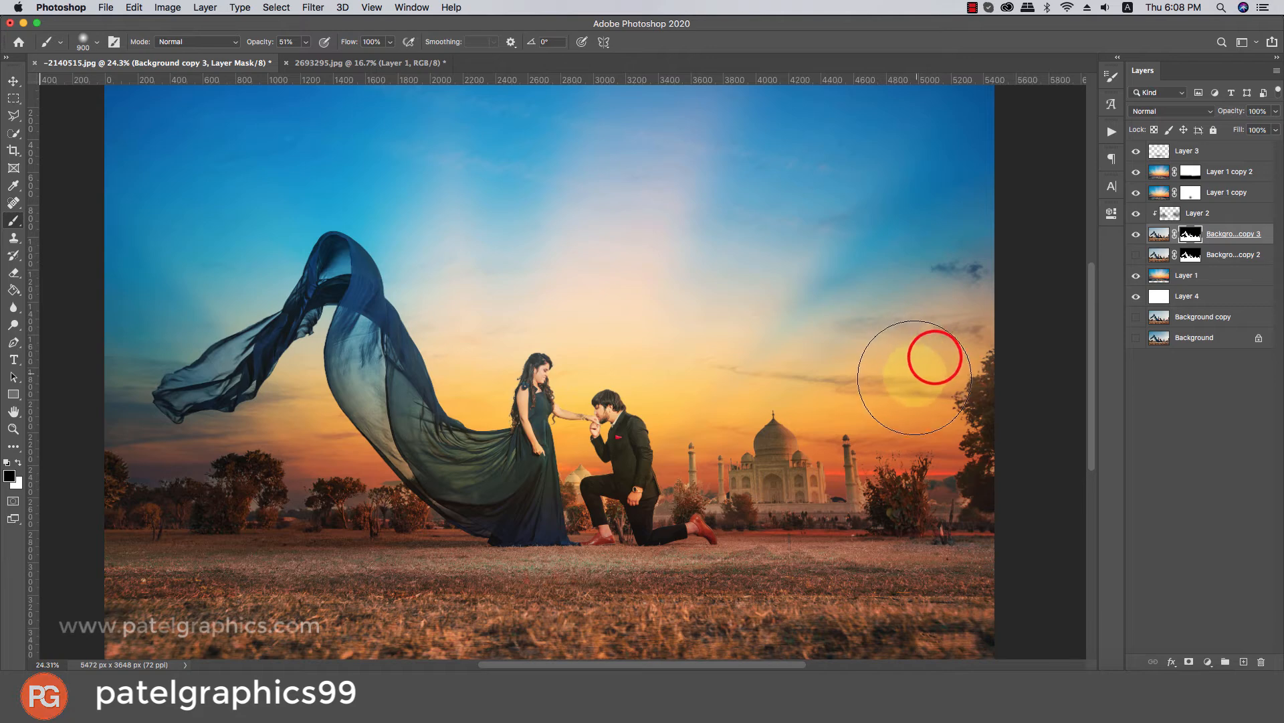
drag(910, 406, 897, 423)
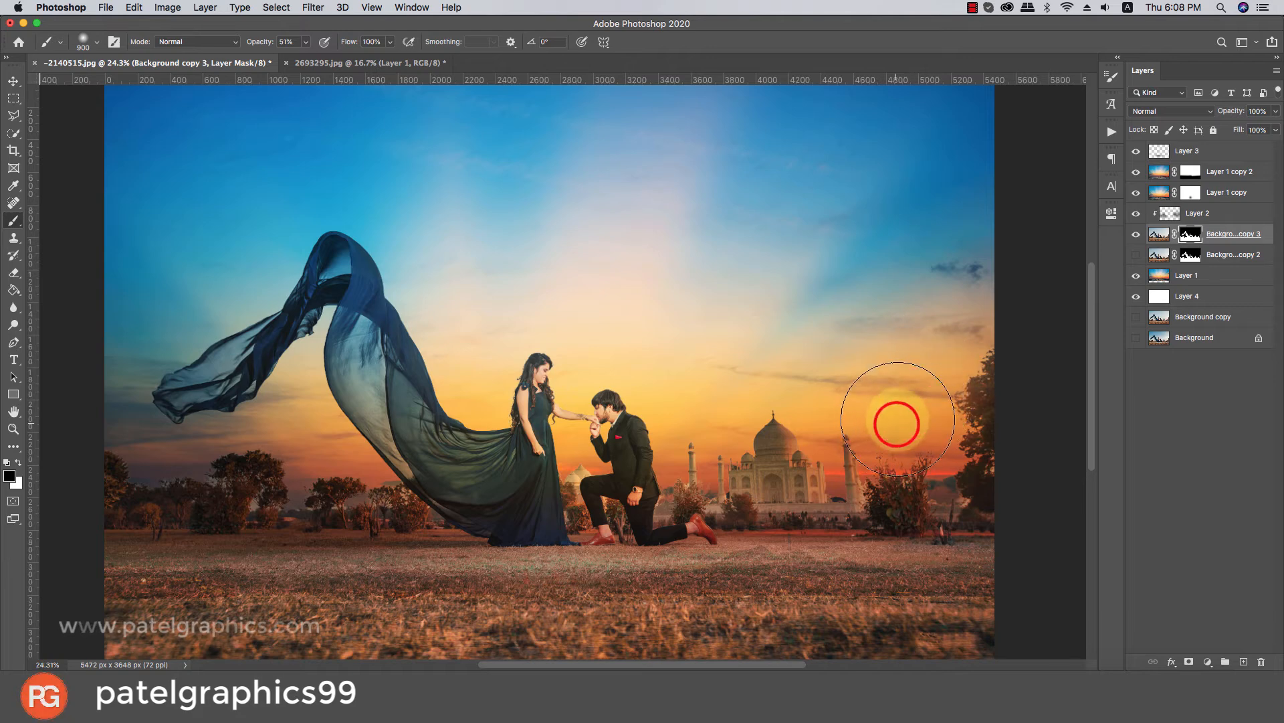
- Dab black on the mask with a smaller soft brush over the sky around the Taj Mahal dome and beside the kneeling man
key(bracketleft)
key(bracketleft)
key(bracketleft)
key(bracketleft)
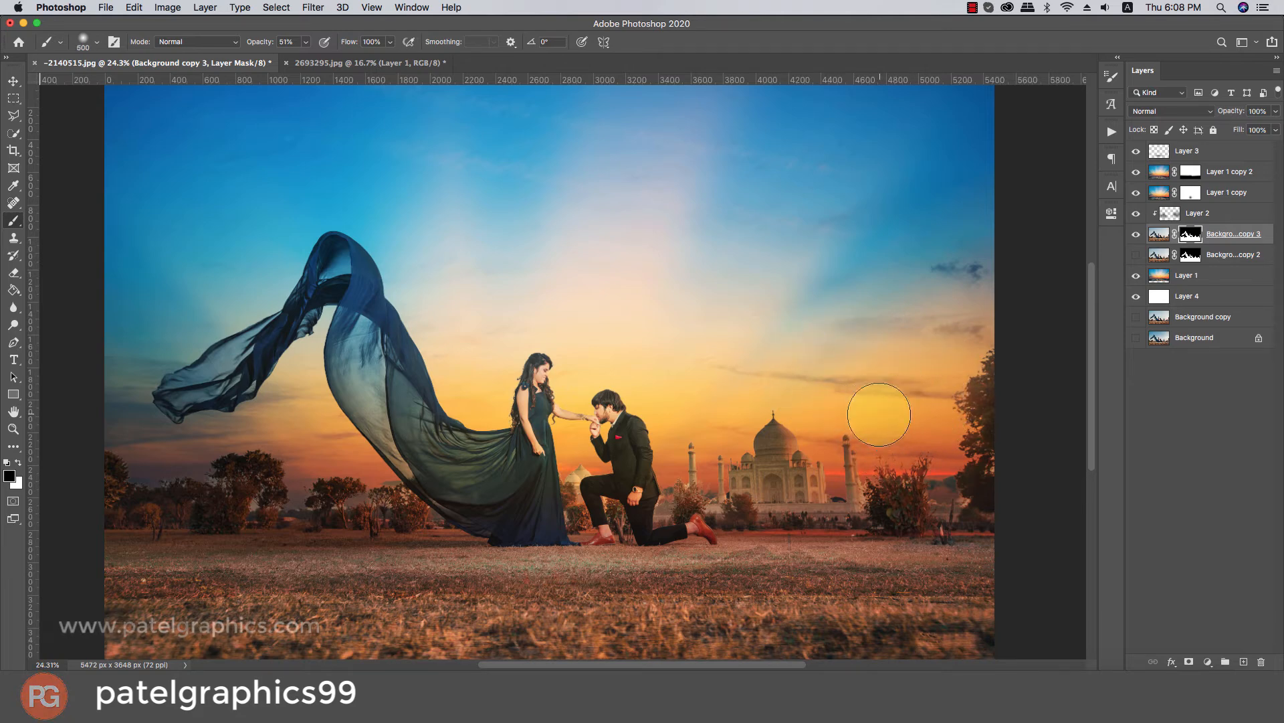
click(734, 409)
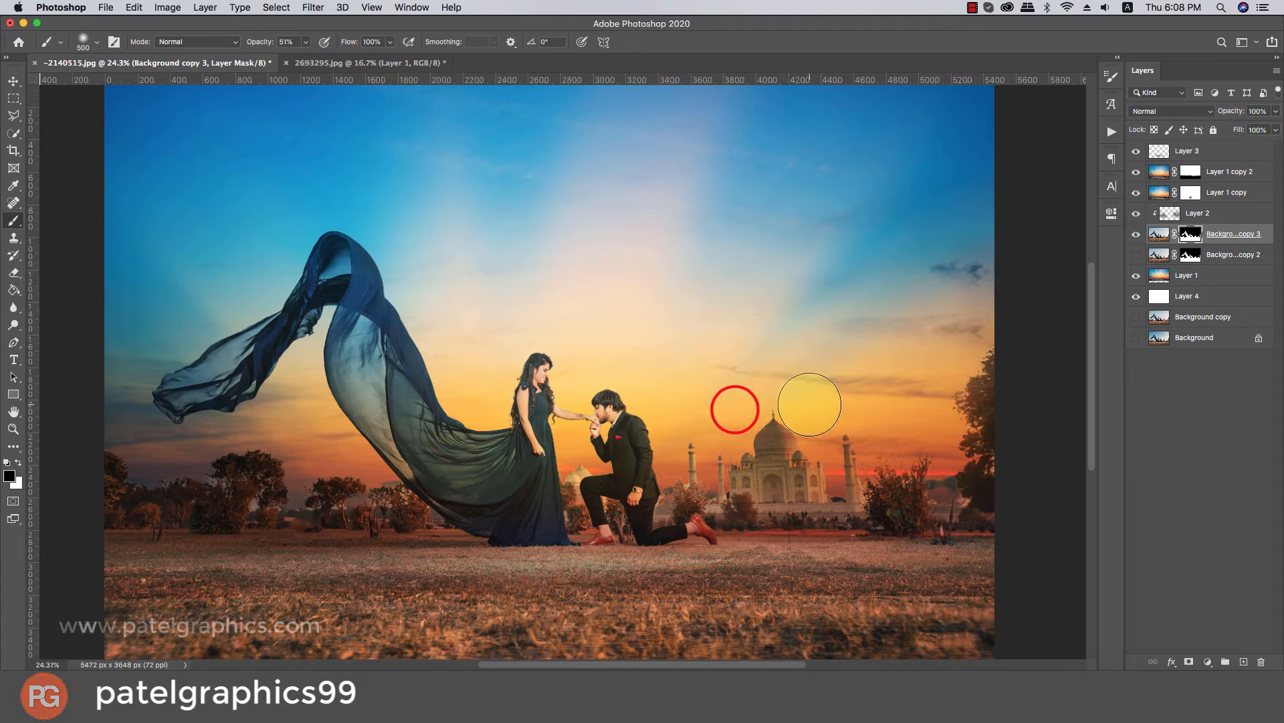
click(808, 406)
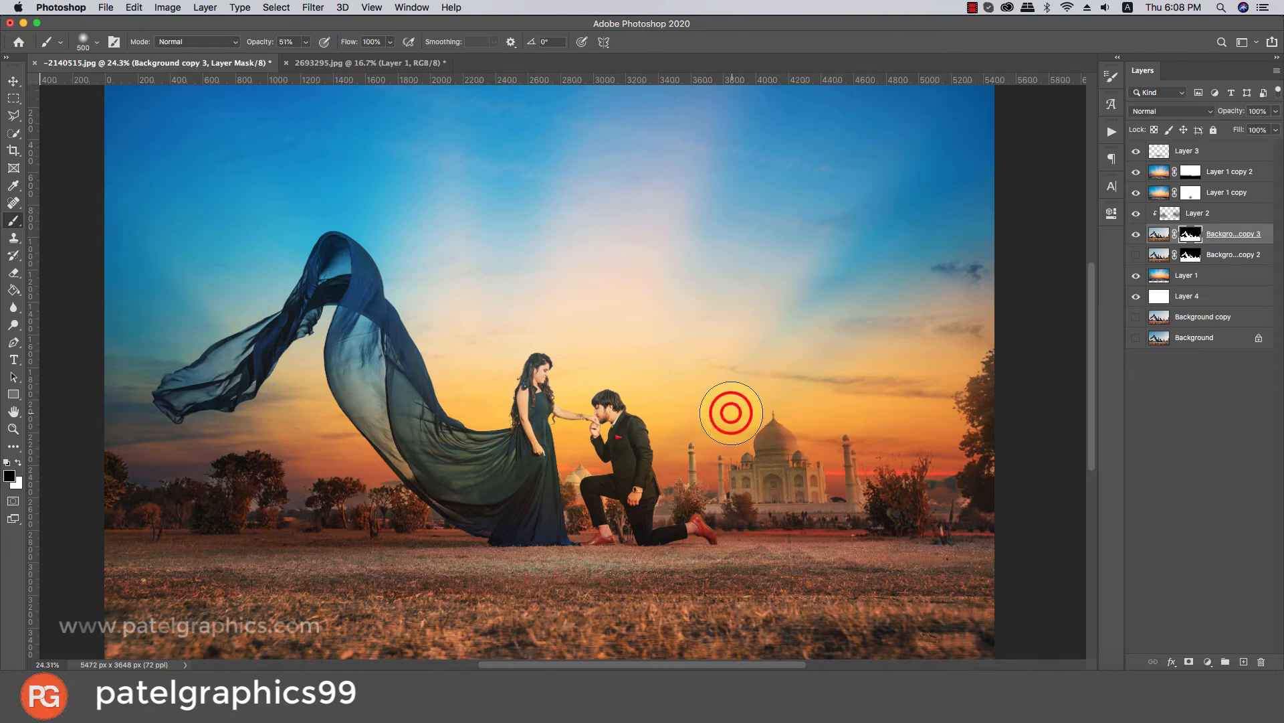
key(super+z)
key(bracketleft)
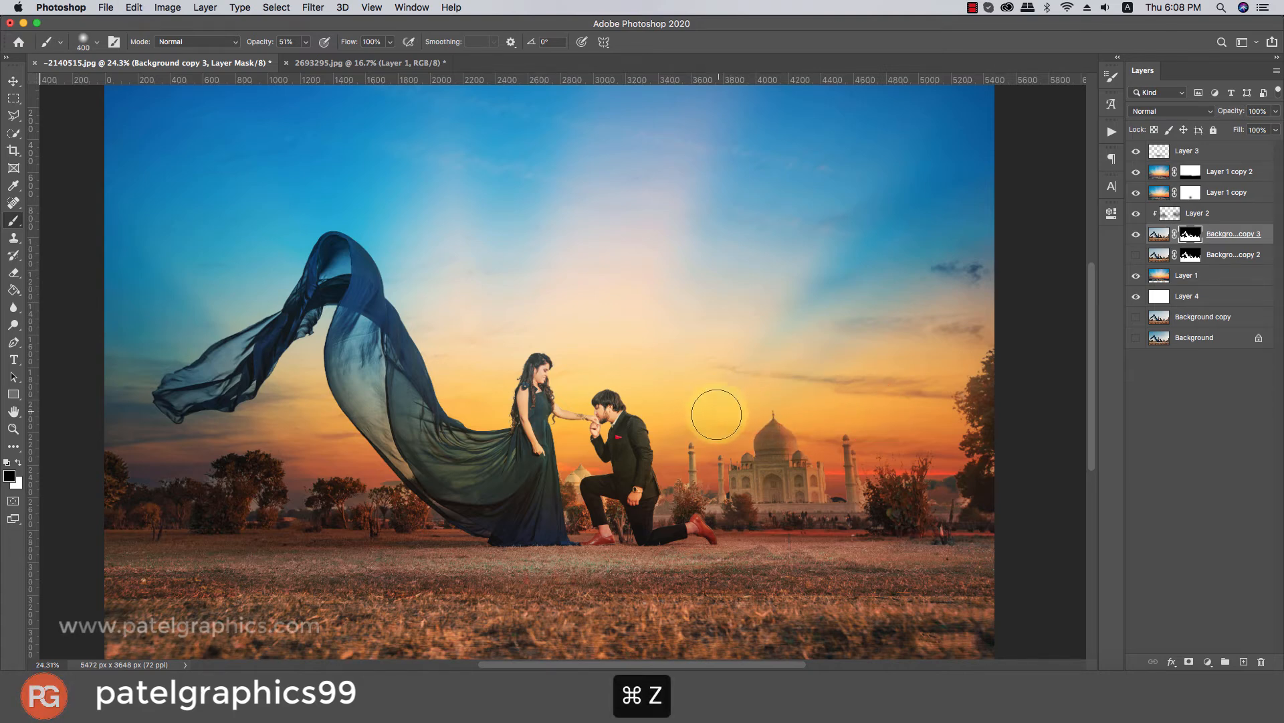
click(702, 421)
click(716, 426)
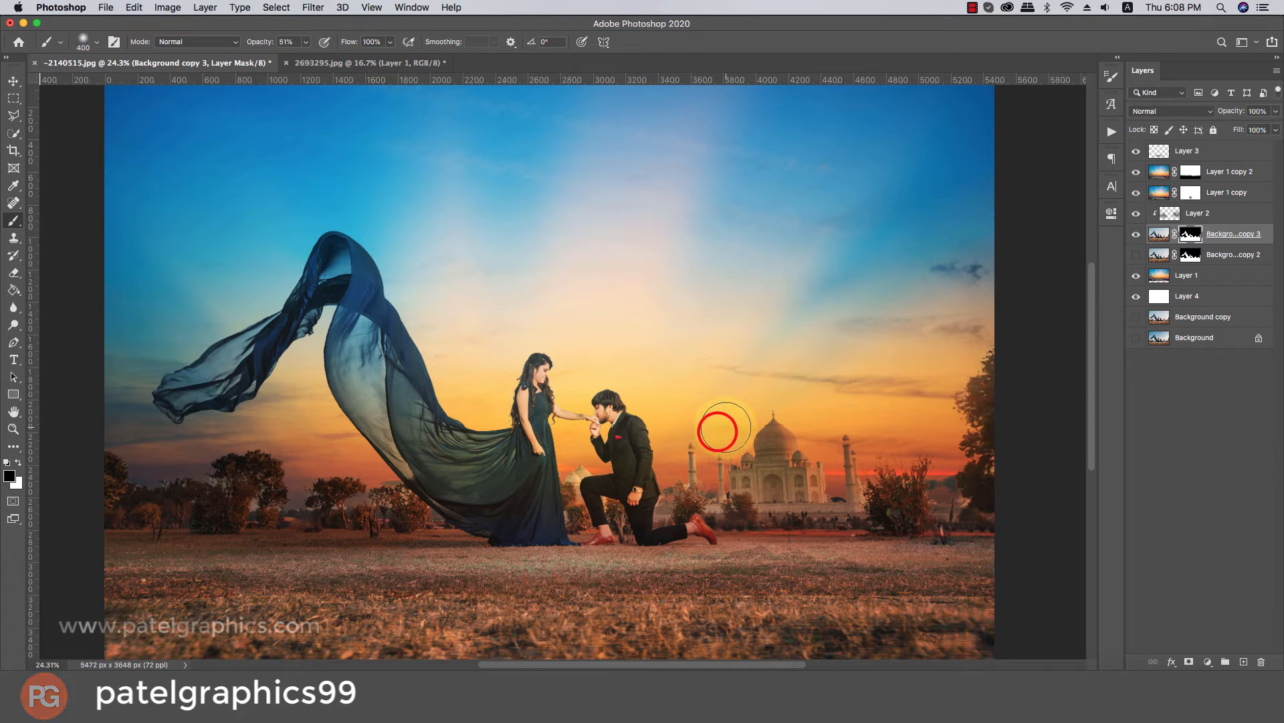
click(656, 397)
click(678, 431)
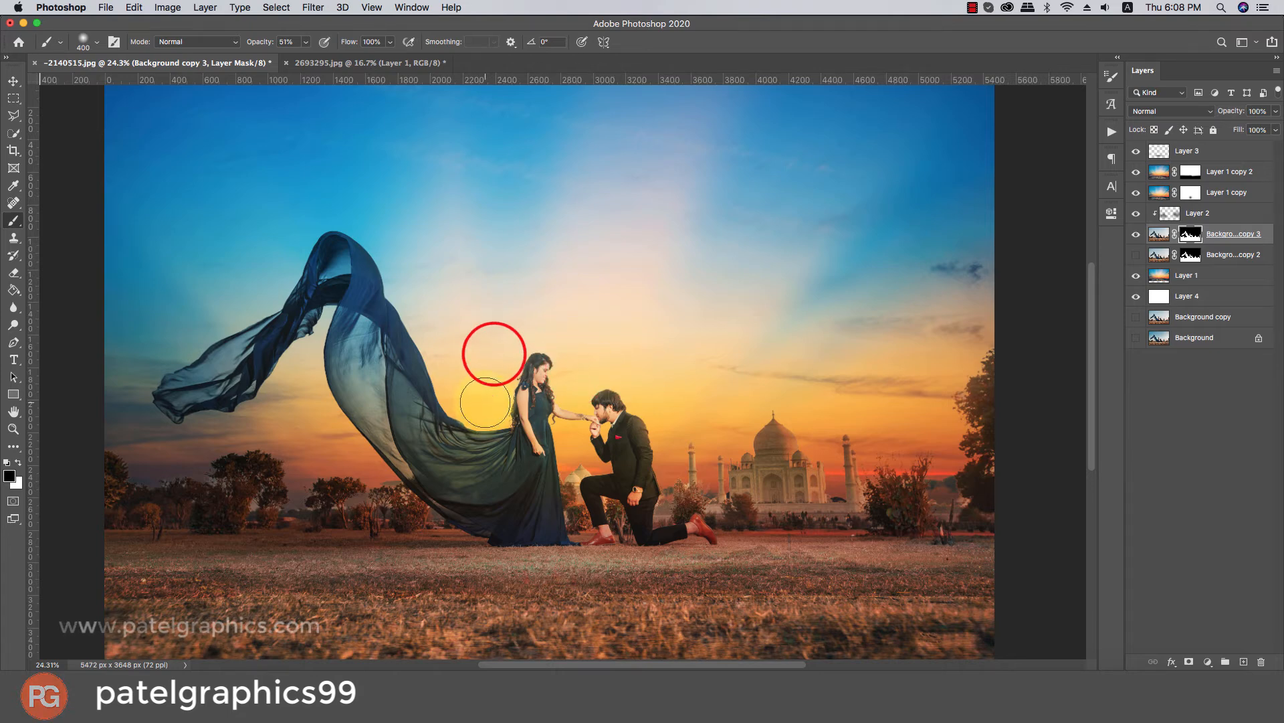
- Dab black on the mask along the sky on both sides of the woman's flowing dress trail
click(429, 315)
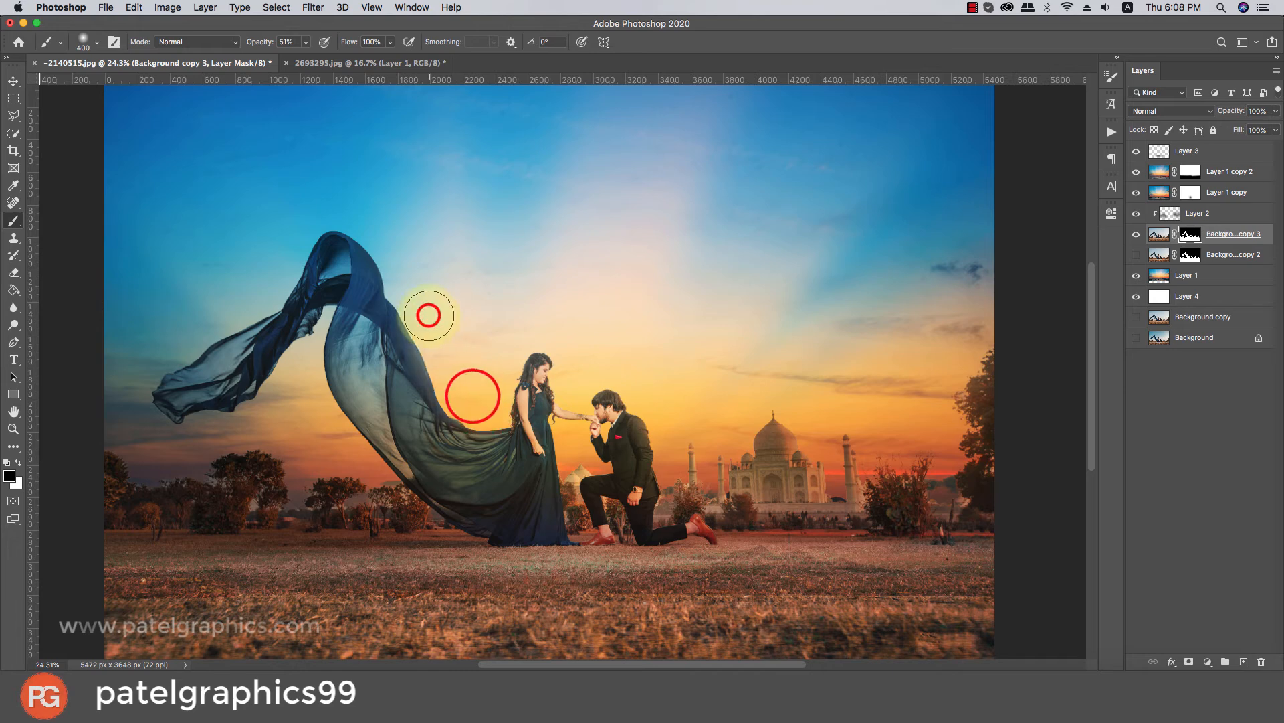
click(410, 280)
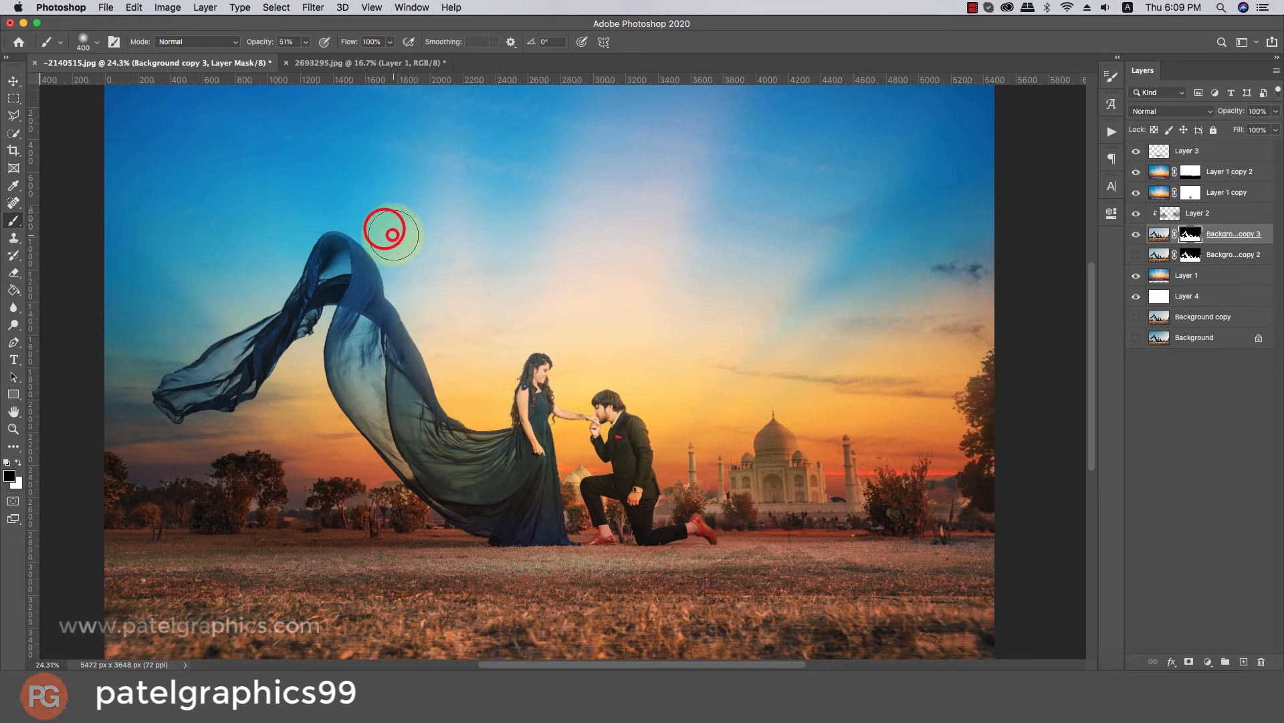
click(299, 388)
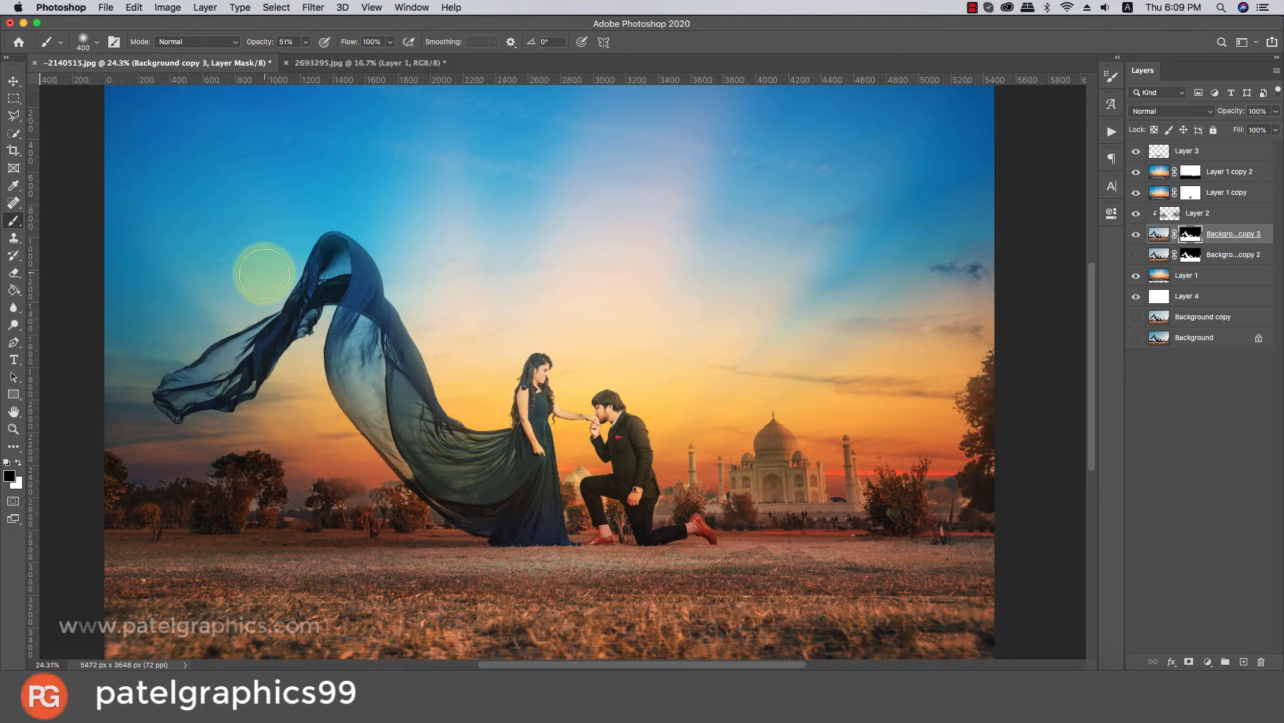
key(super+z)
click(260, 287)
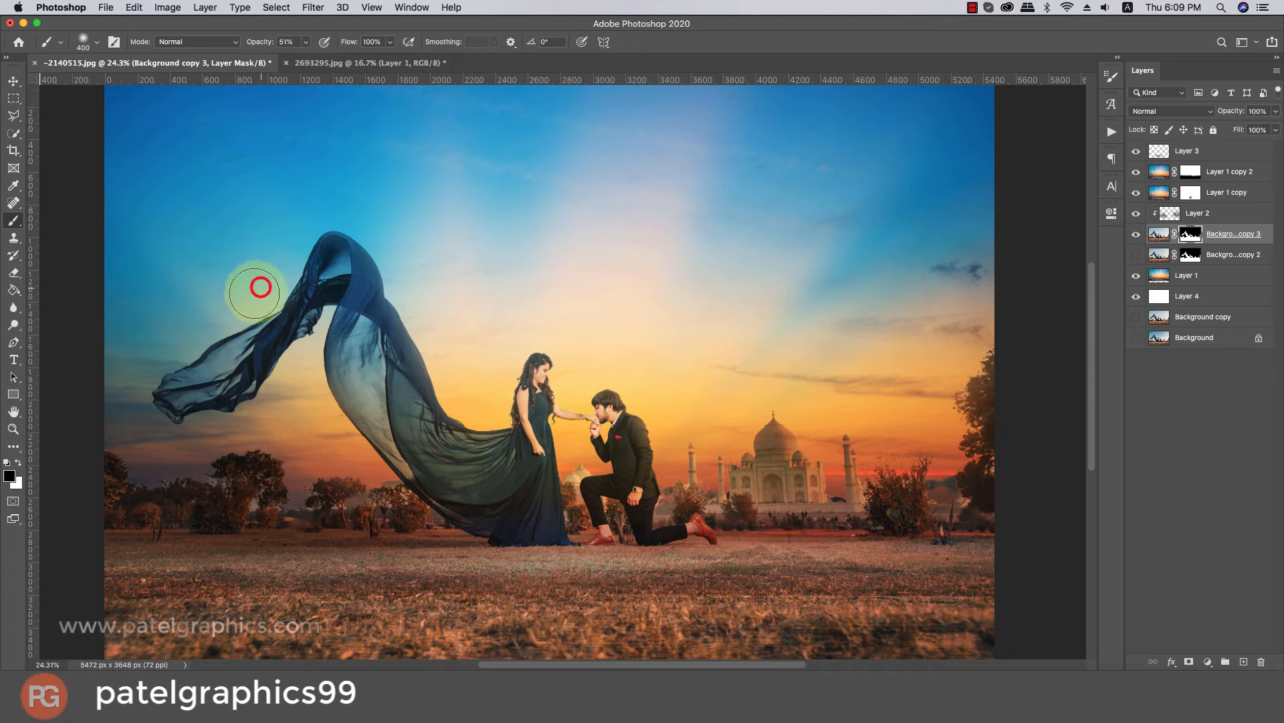
click(305, 366)
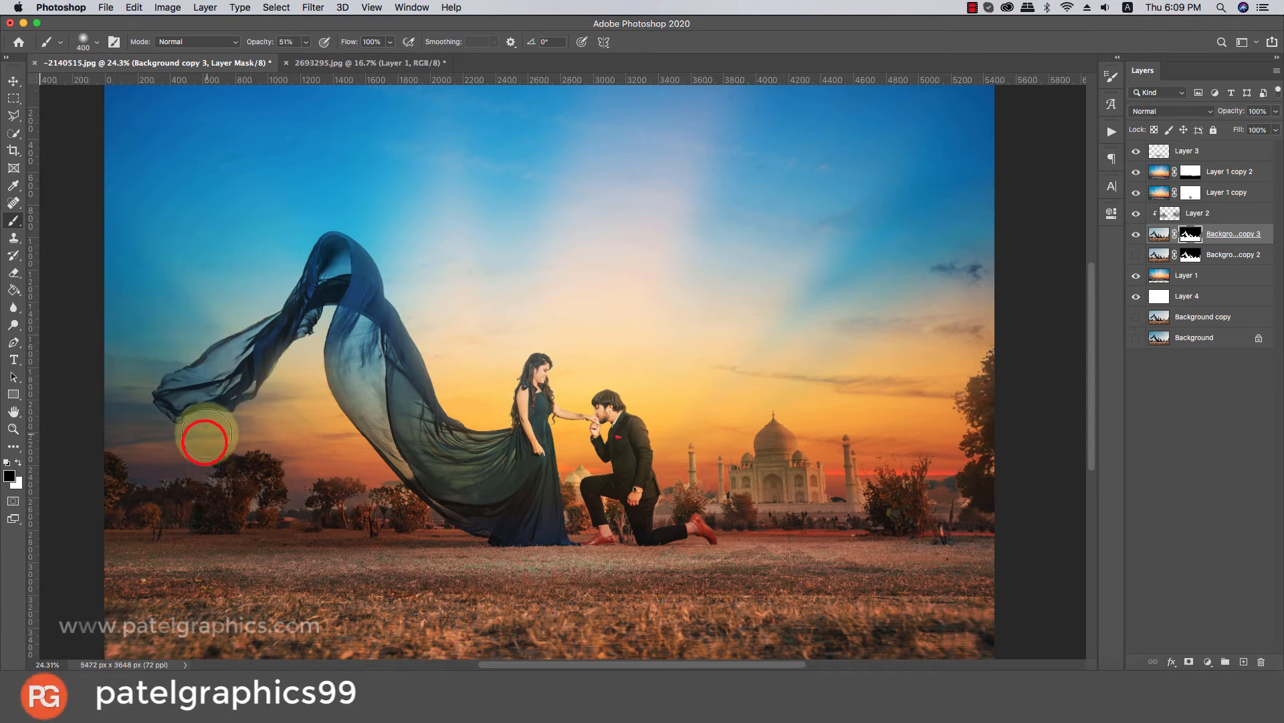
- Dab black on the mask over the horizon sky and treetops below the dress's trailing end, and undo the dab between the couple
click(229, 431)
click(267, 432)
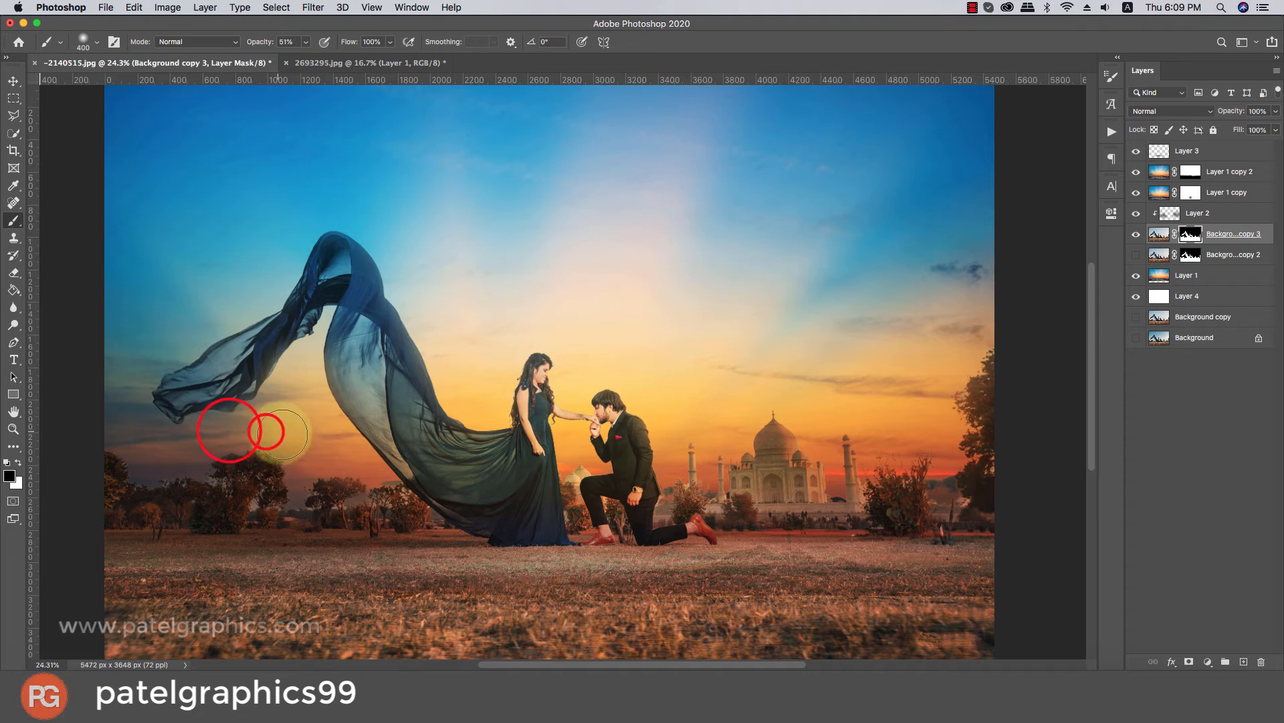
click(284, 436)
click(186, 456)
click(167, 463)
click(153, 461)
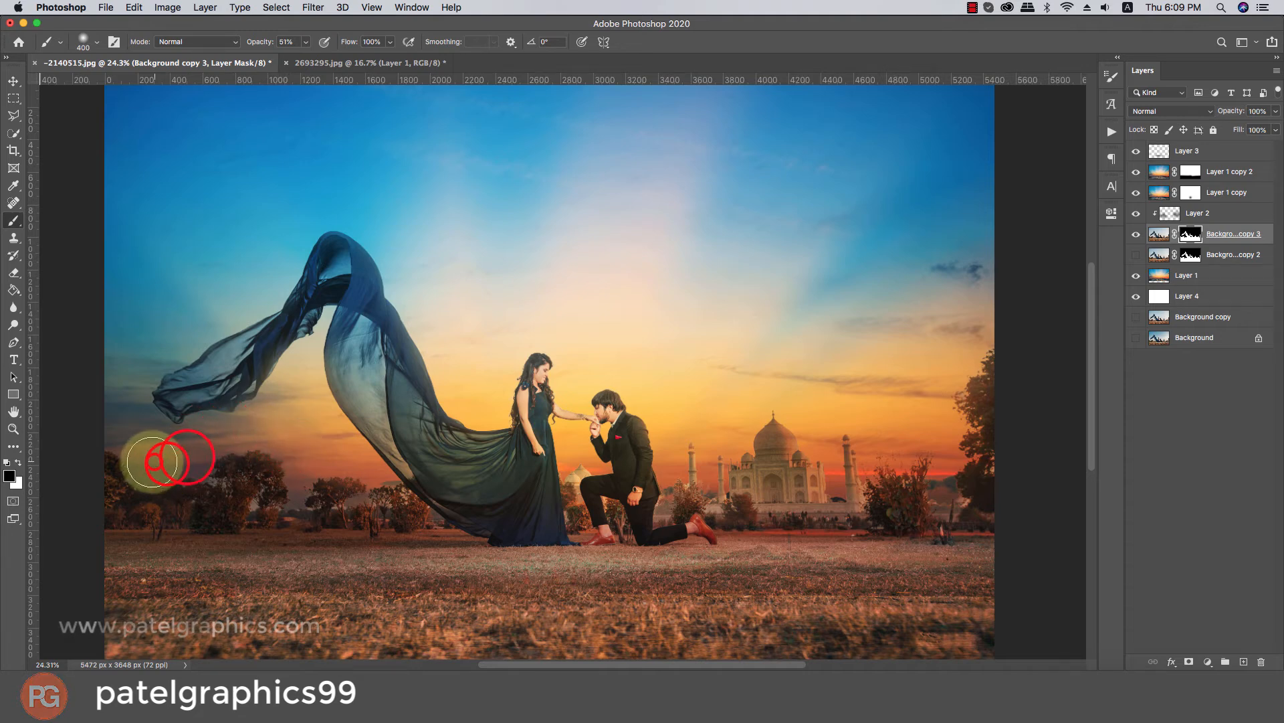
click(131, 436)
click(321, 461)
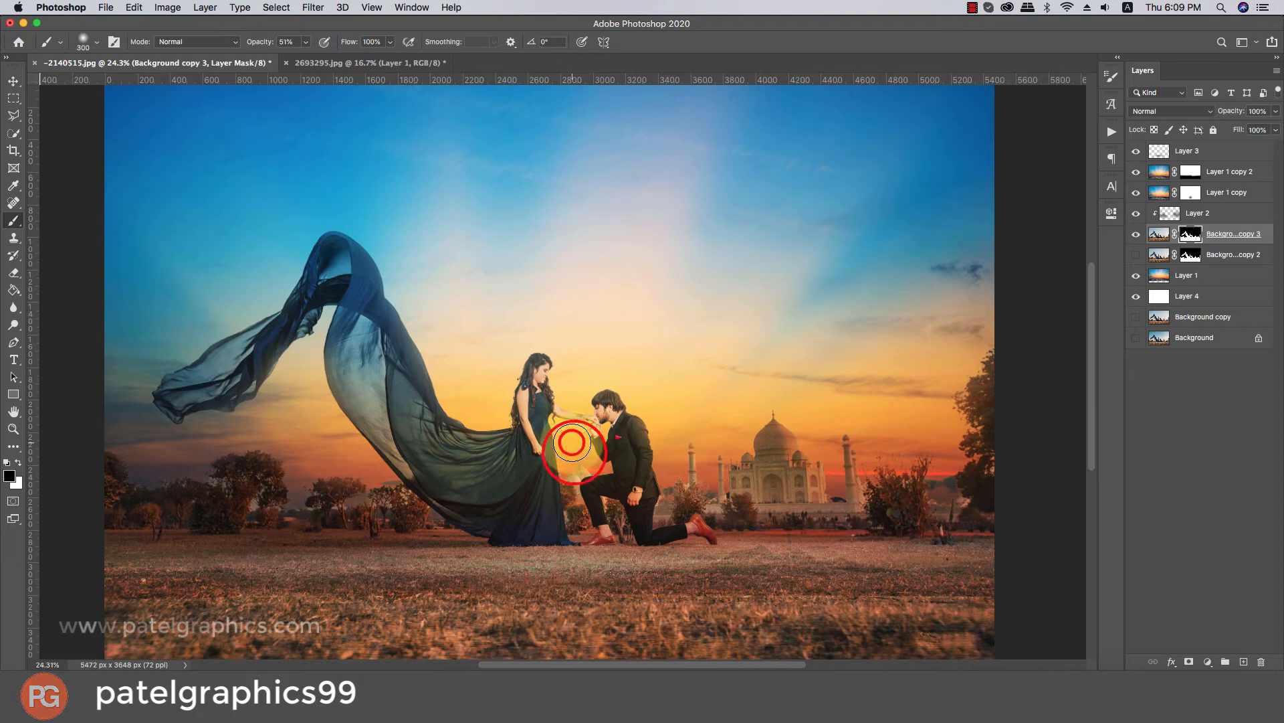
key(super+z)
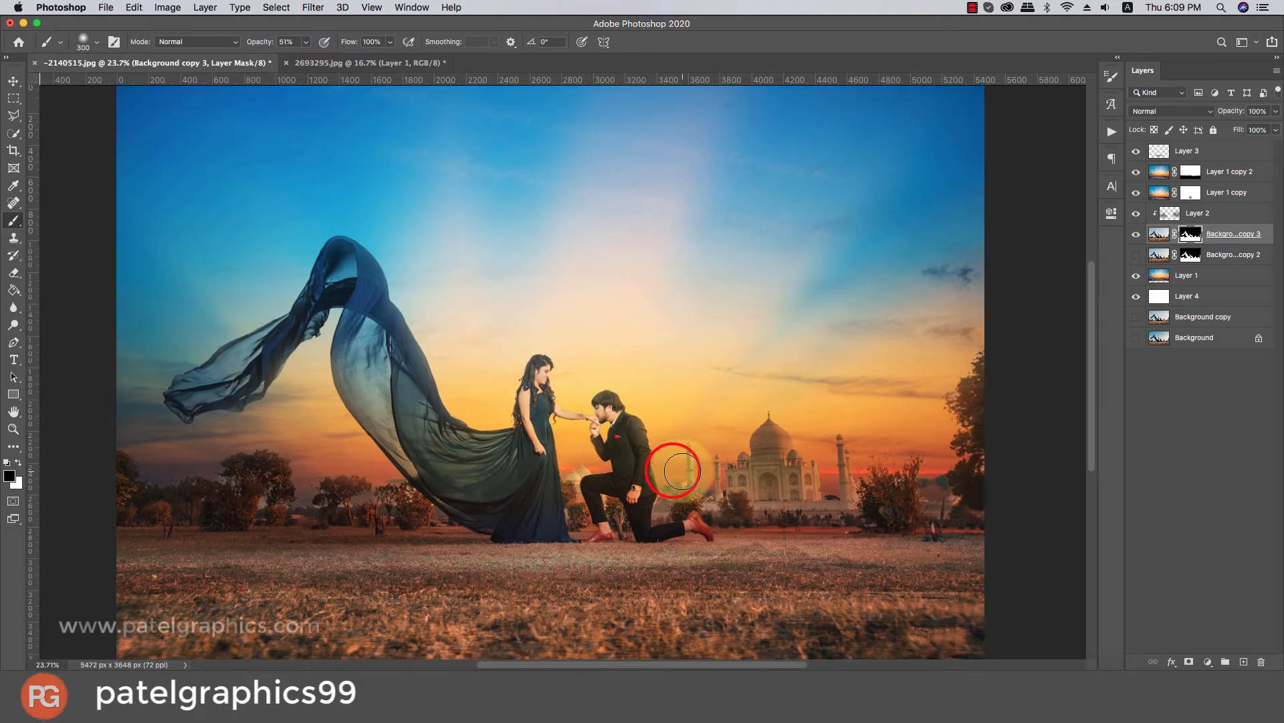
- Add a new layer above Layer 3 and fill it using Apply Image with the merged layers, Multiply blending and 100% opacity
scroll(675, 469, down, 5)
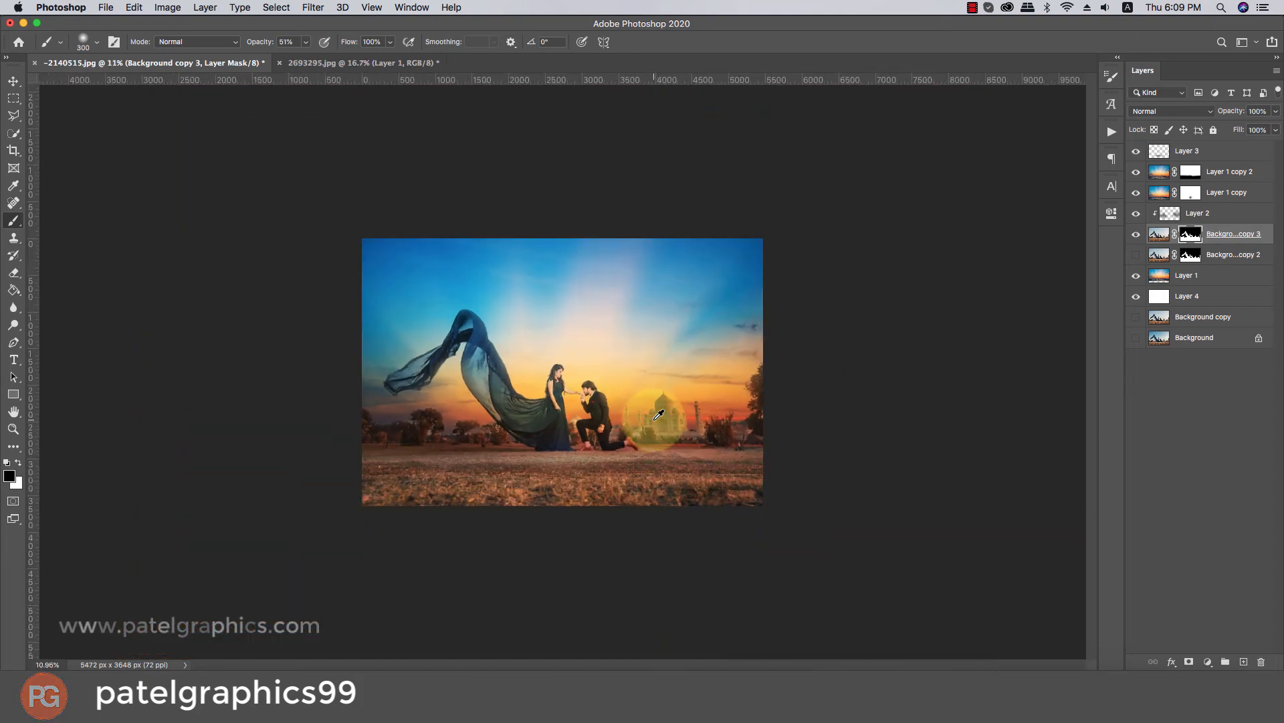
key(super+0)
click(1222, 153)
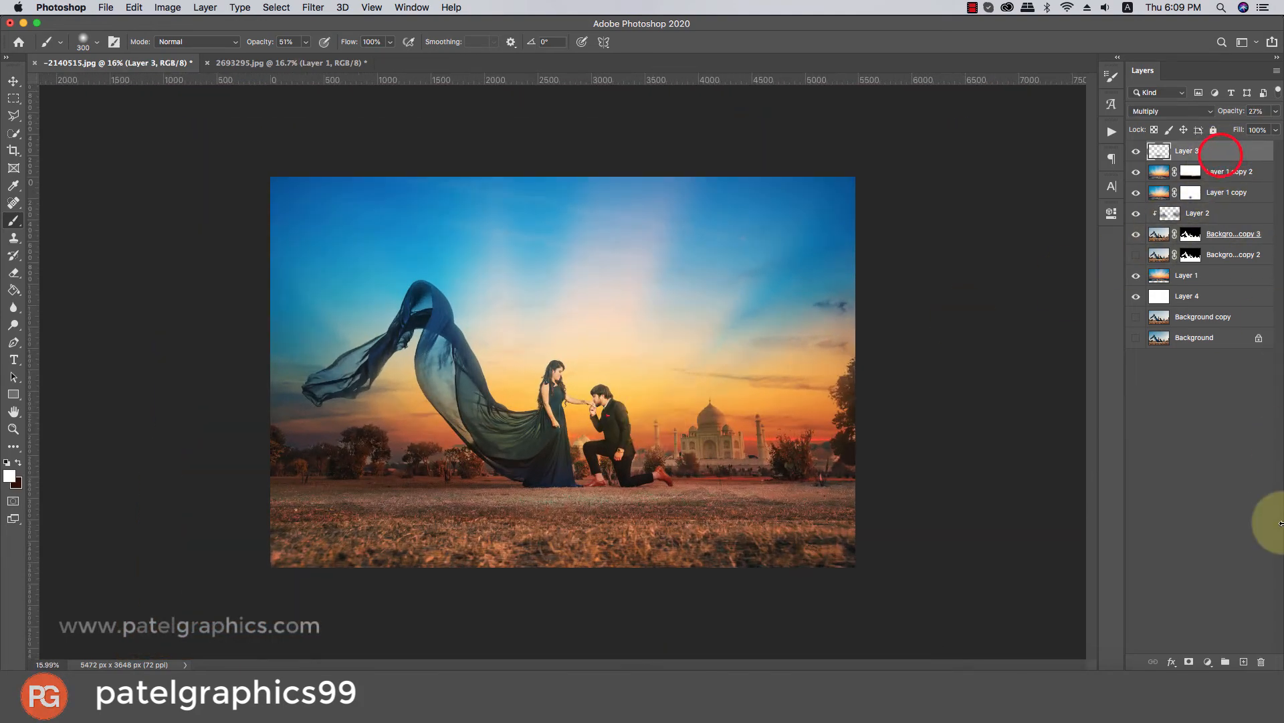
click(1243, 661)
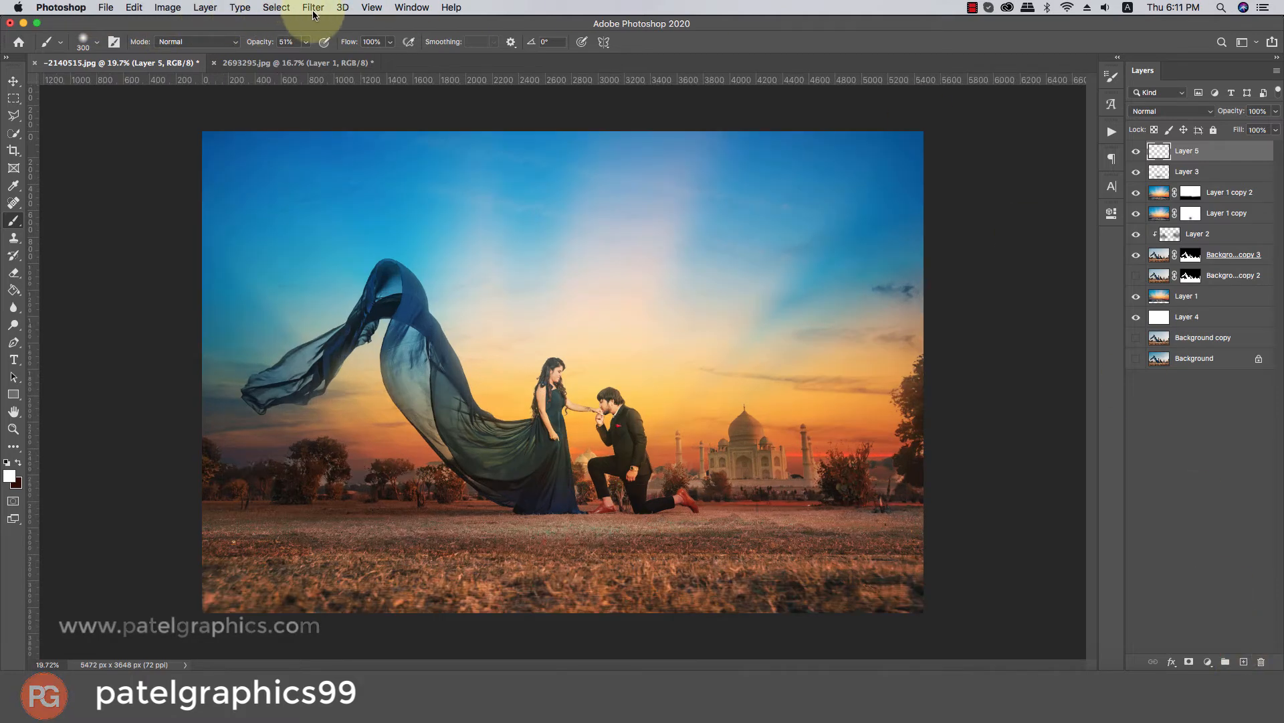
click(313, 8)
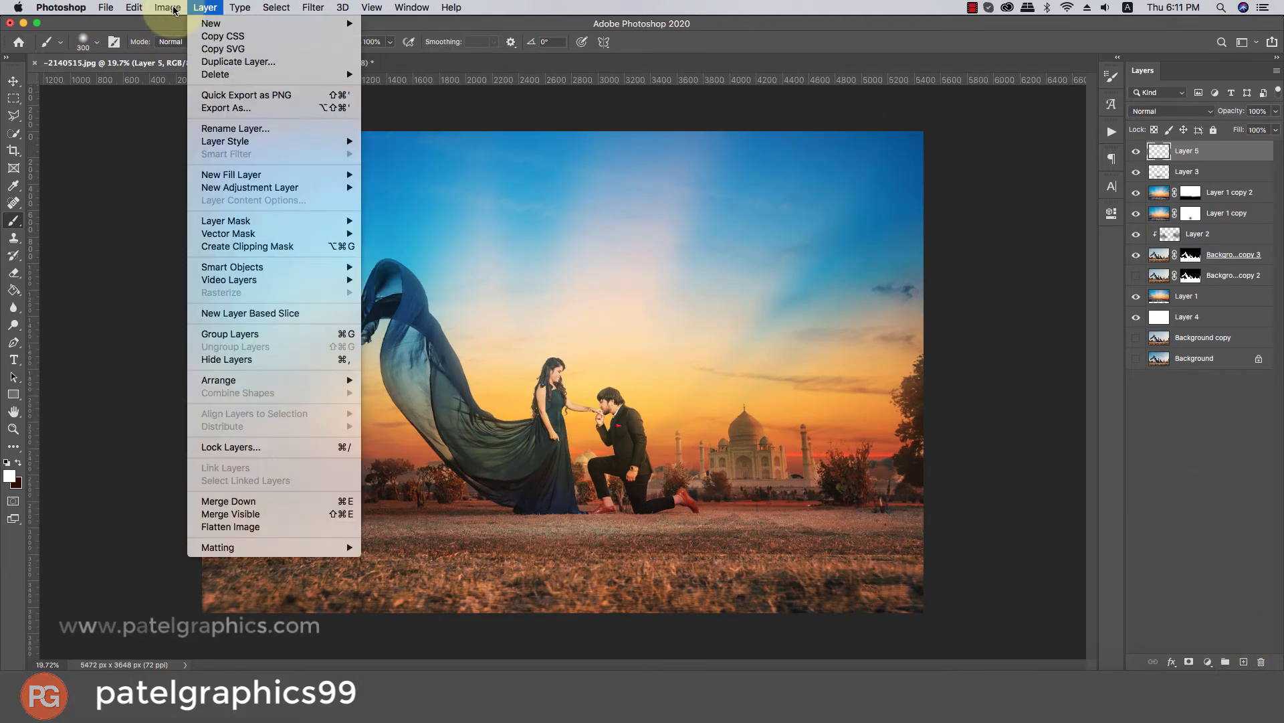
mouse_move(167, 7)
click(194, 209)
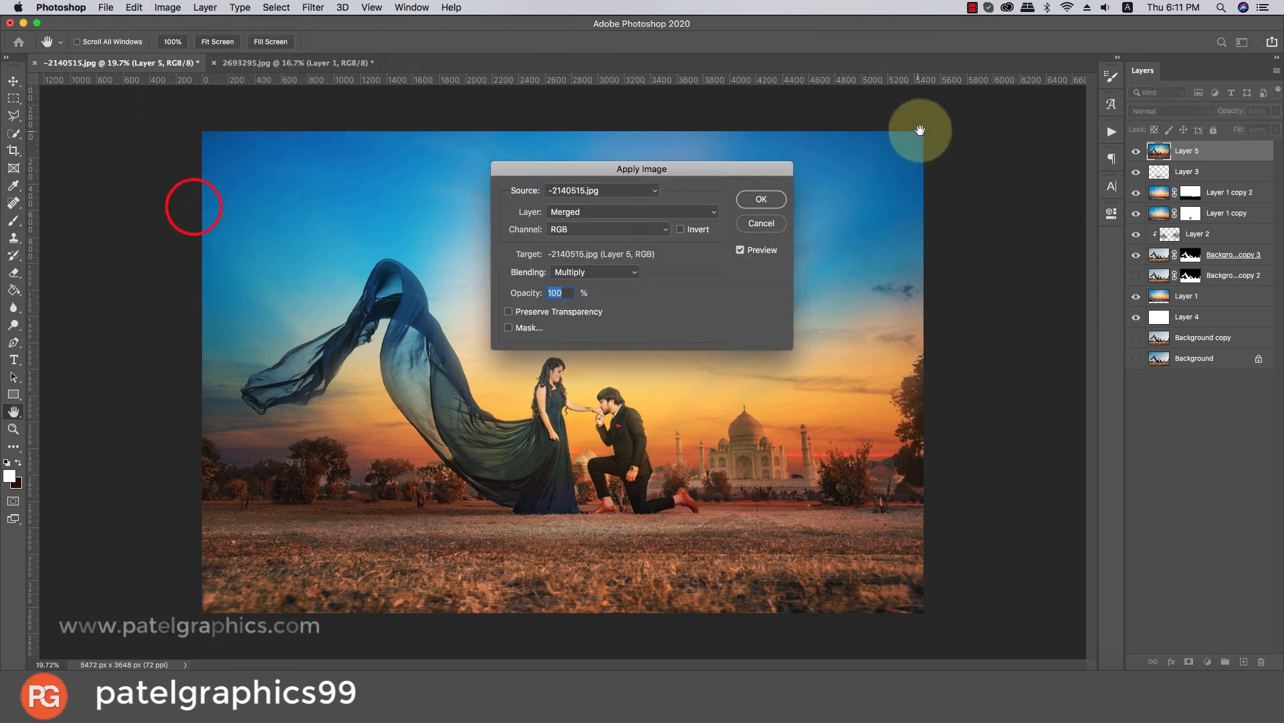
click(772, 201)
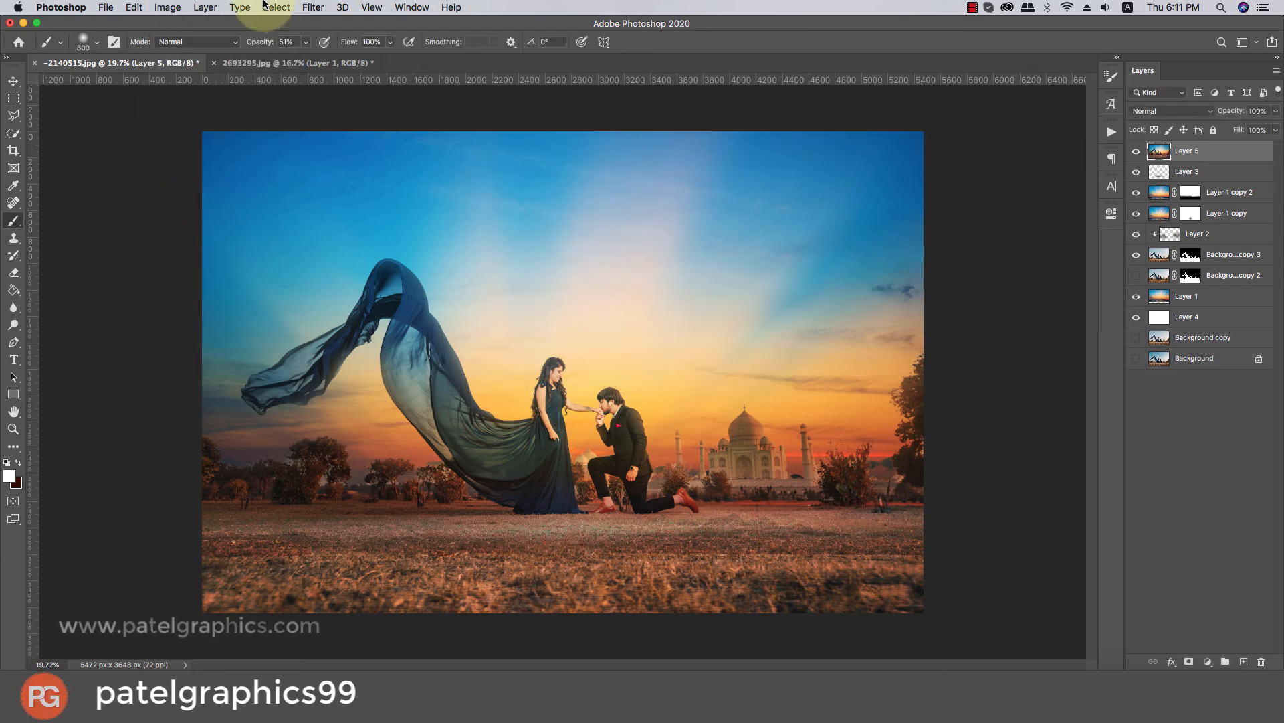
- Open the new merged layer in the Camera Raw Filter, apply the automatic tone correction and set Vibrance to +15
click(312, 8)
click(345, 88)
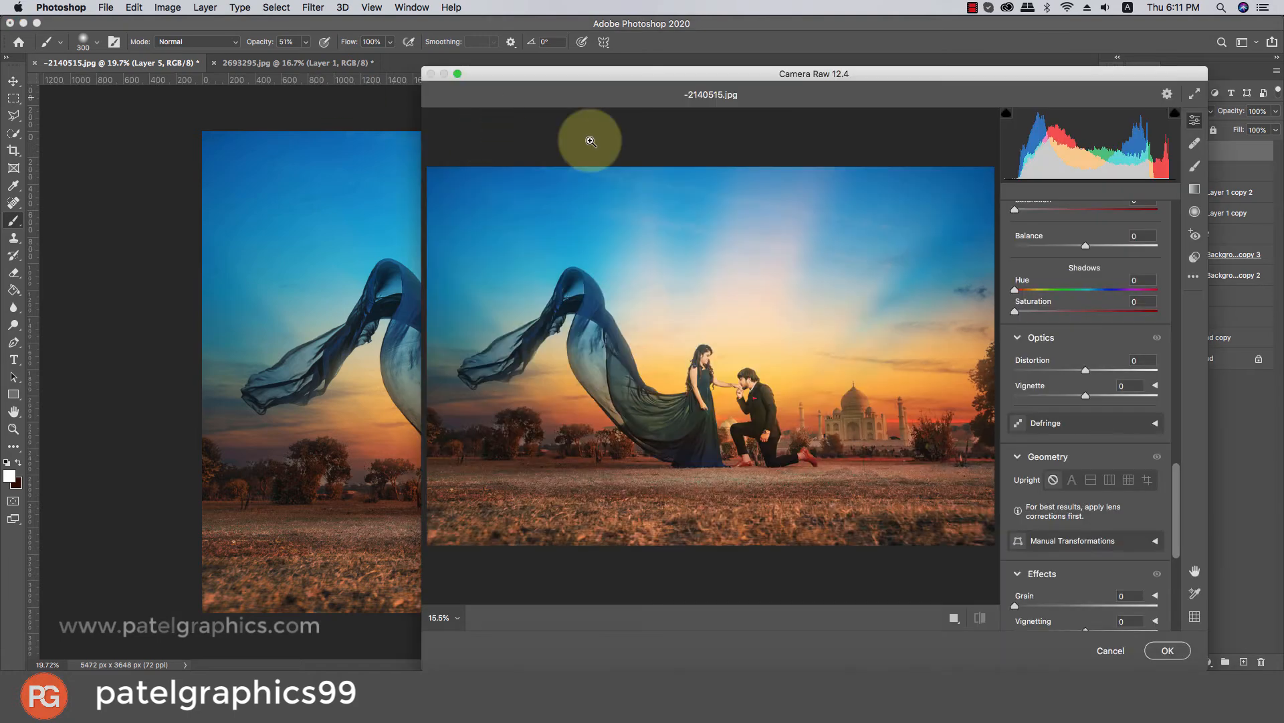
drag(1176, 492, 1165, 198)
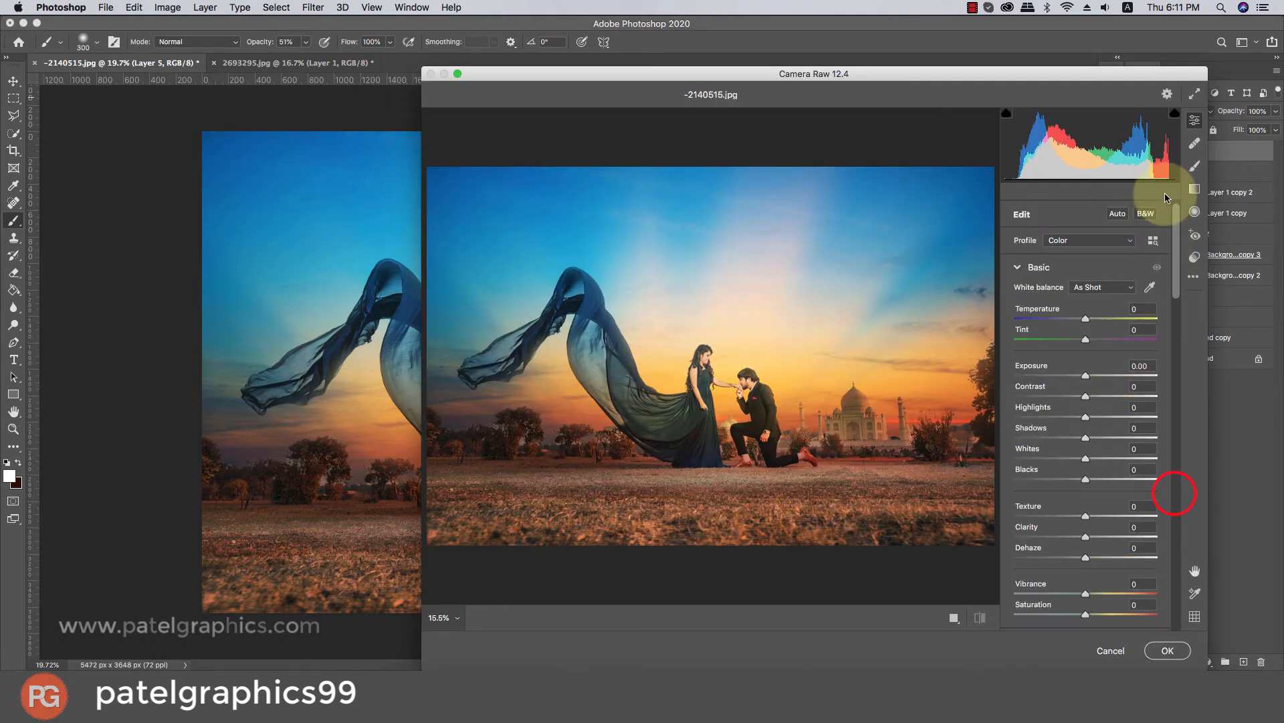
click(1117, 214)
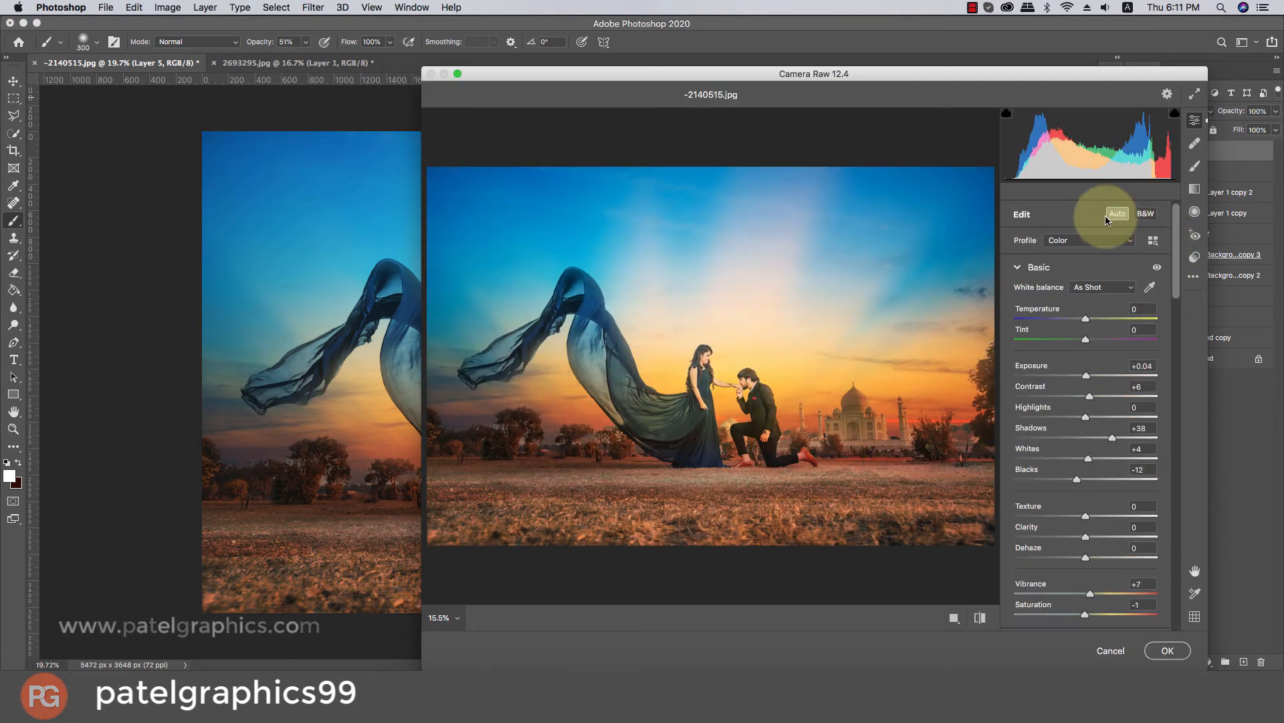
drag(1180, 271, 1184, 346)
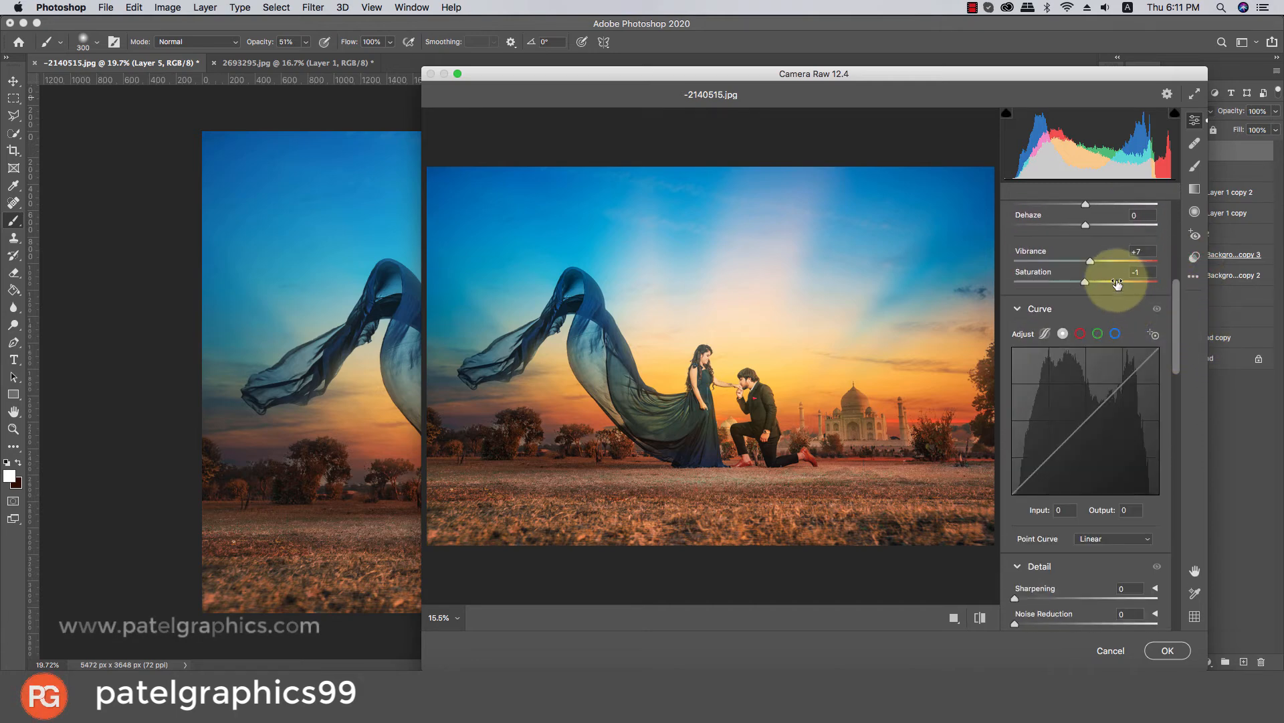
drag(1099, 262, 1098, 264)
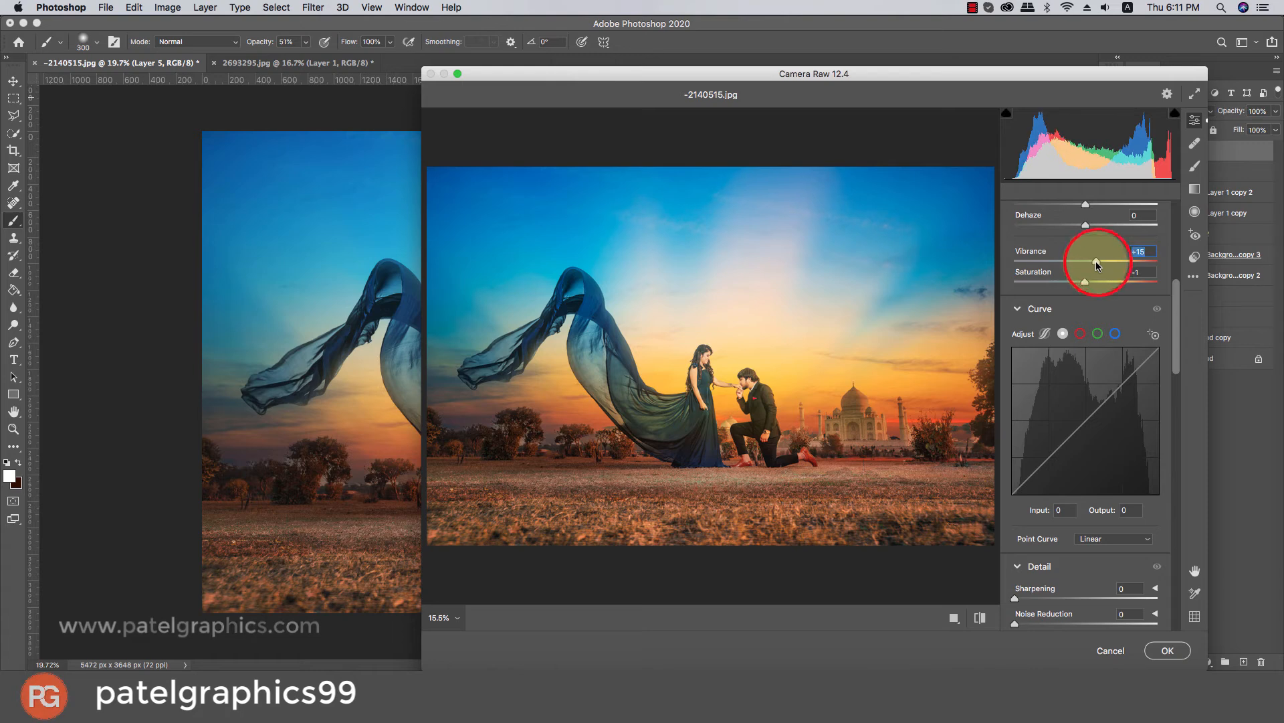
- Calibrate the primaries: Blue hue -23 and saturation +21, Green hue +15 and saturation -12, Red hue +20 and saturation -12
drag(1174, 310, 1164, 592)
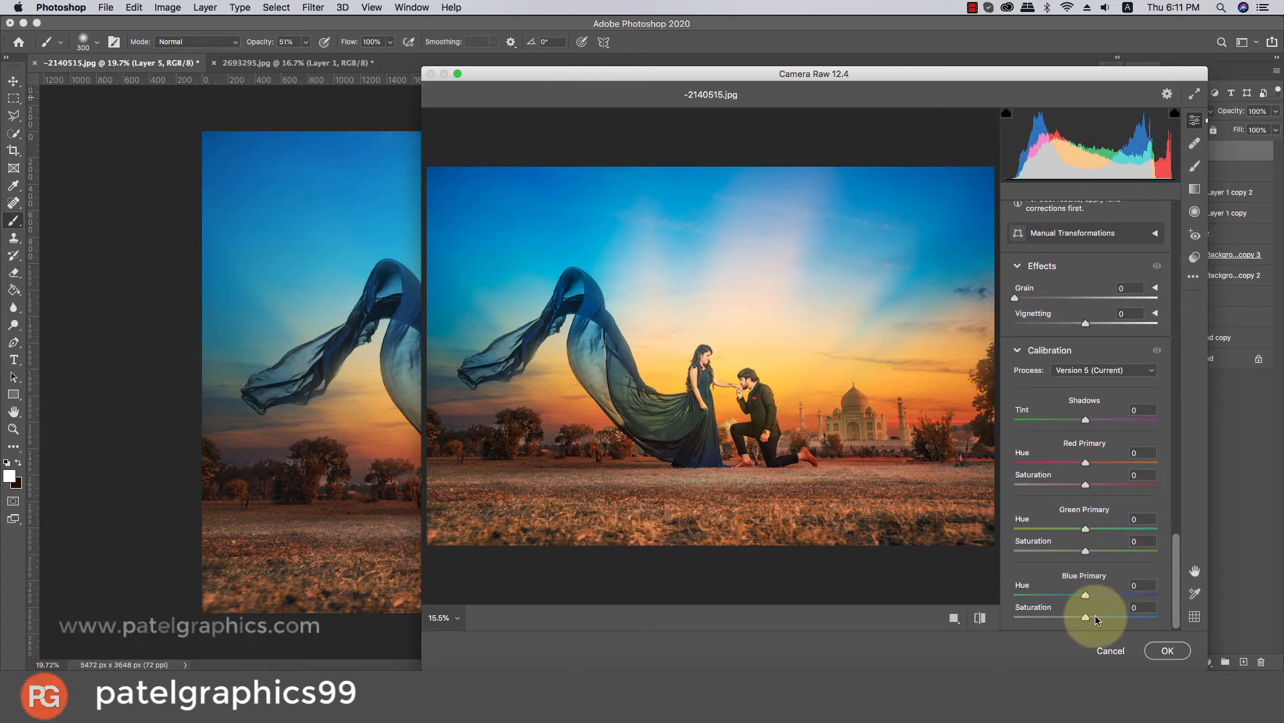
drag(1089, 616, 1100, 618)
click(1070, 595)
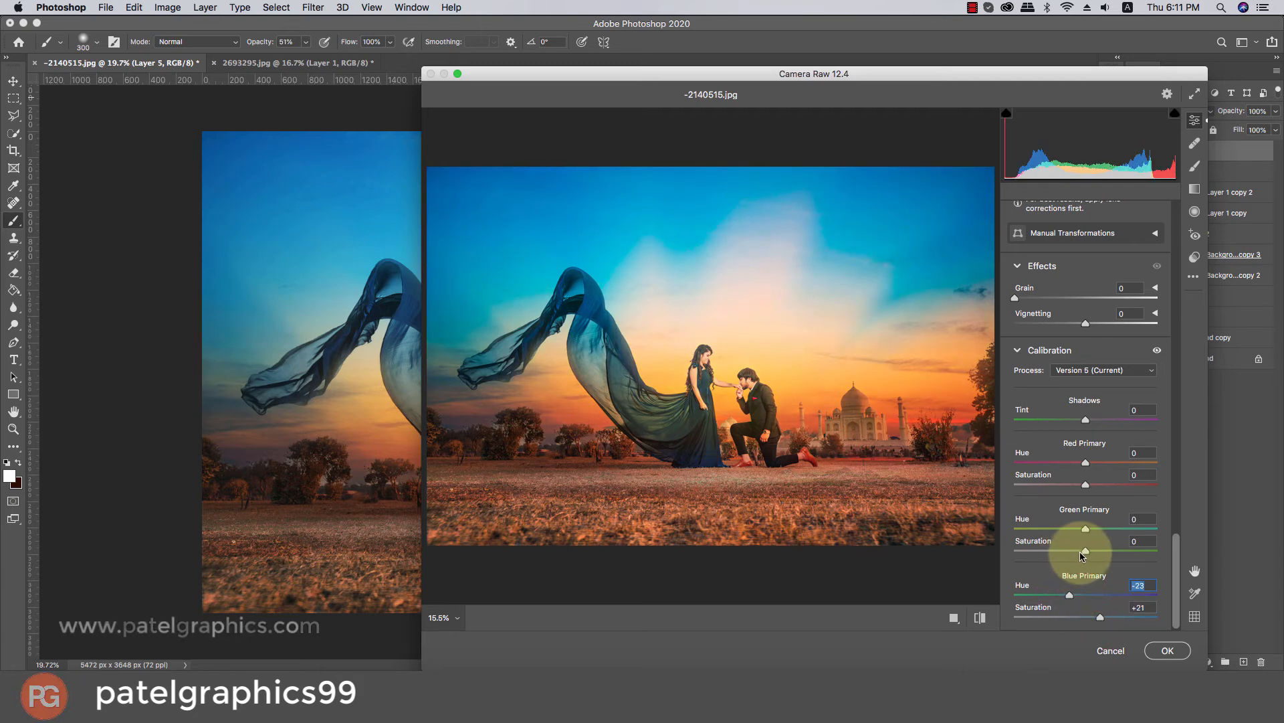
click(1096, 529)
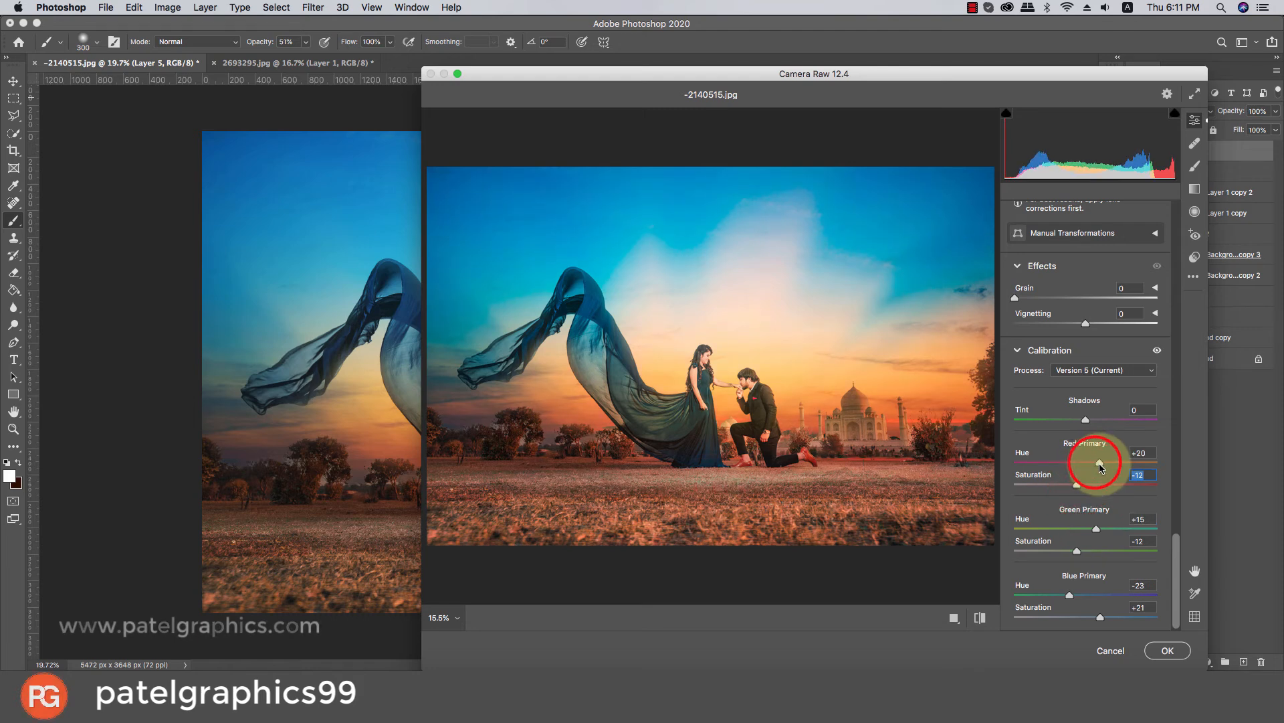
- Set the Effects vignetting to -16 and split-tone the highlights with hue 233 and saturation 10
click(1071, 324)
drag(1072, 327, 1077, 335)
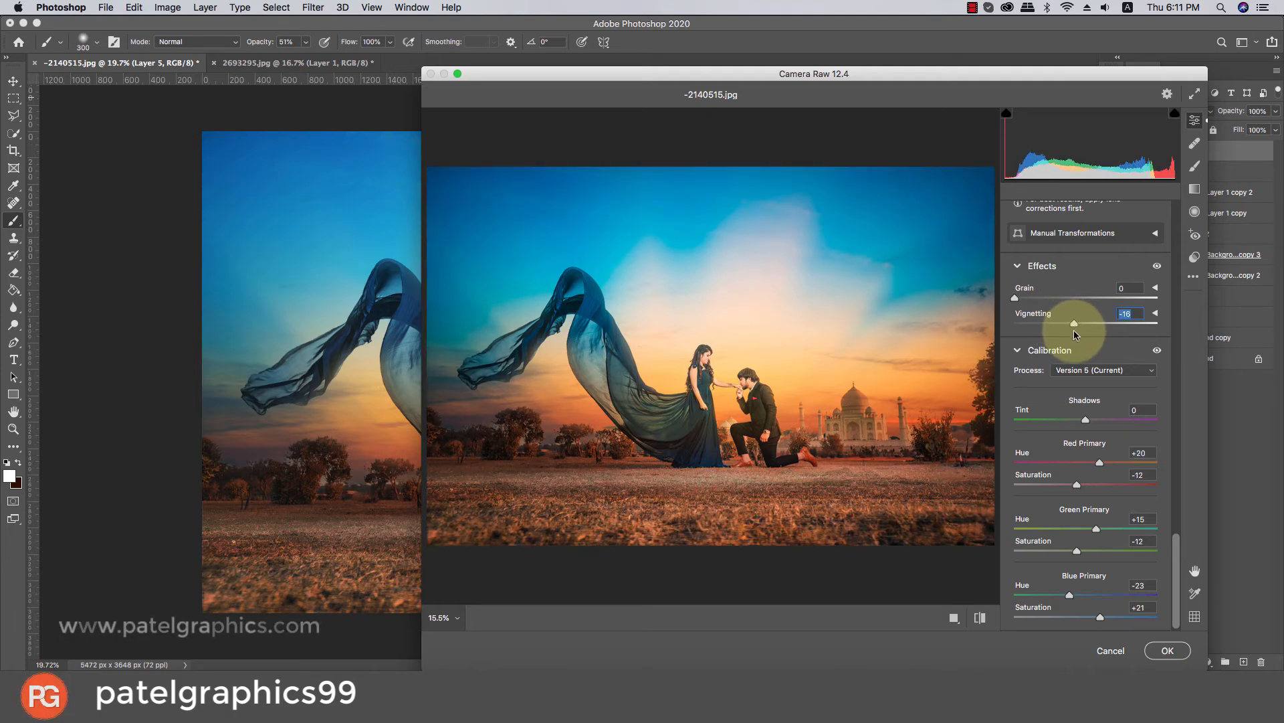
mouse_move(1176, 539)
mouse_down()
mouse_move(1150, 459)
mouse_move(1155, 422)
mouse_up()
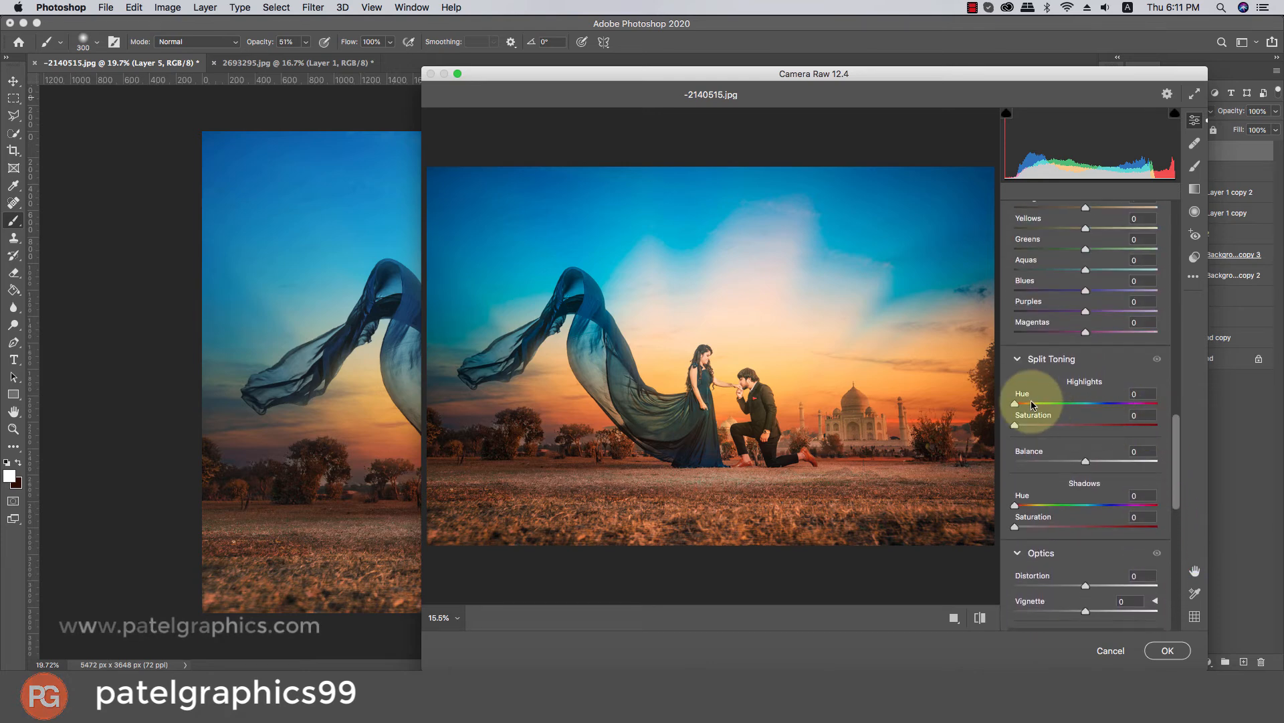
mouse_move(1032, 404)
mouse_down()
mouse_move(1088, 406)
mouse_move(1000, 434)
mouse_move(1033, 405)
mouse_move(1071, 424)
mouse_move(1094, 405)
mouse_move(958, 413)
mouse_move(1163, 411)
mouse_move(976, 428)
mouse_move(1031, 430)
mouse_up()
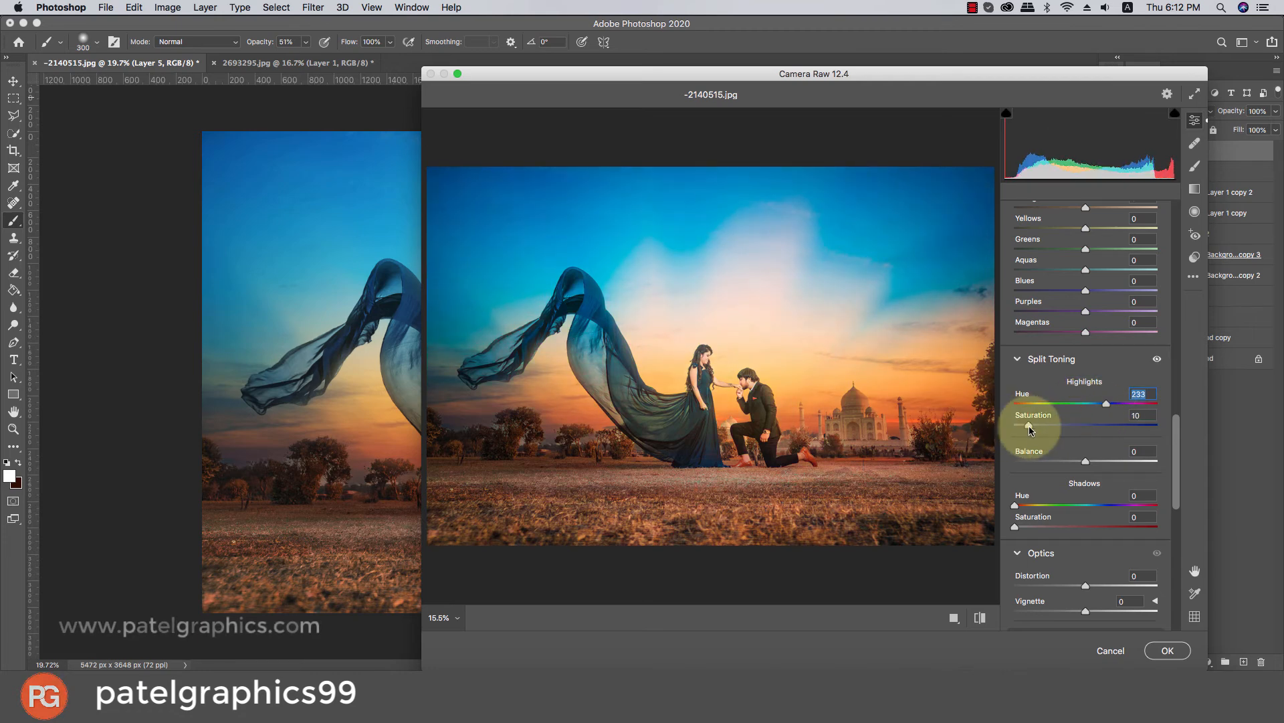
- Reduce the Yellows saturation to -8 in the Color Mixer and set Noise Reduction to 25
drag(1176, 427, 1177, 378)
click(1057, 399)
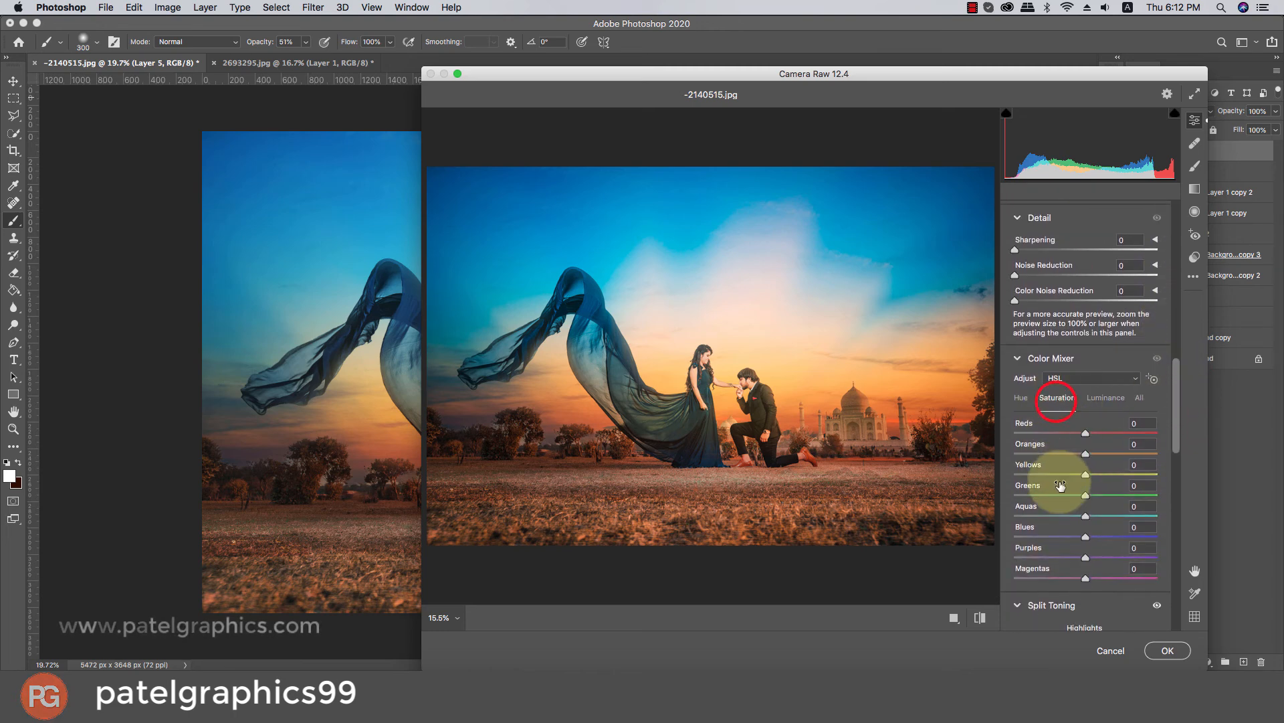
mouse_move(1057, 474)
mouse_down()
mouse_move(992, 479)
mouse_move(1066, 468)
mouse_move(1048, 472)
mouse_up()
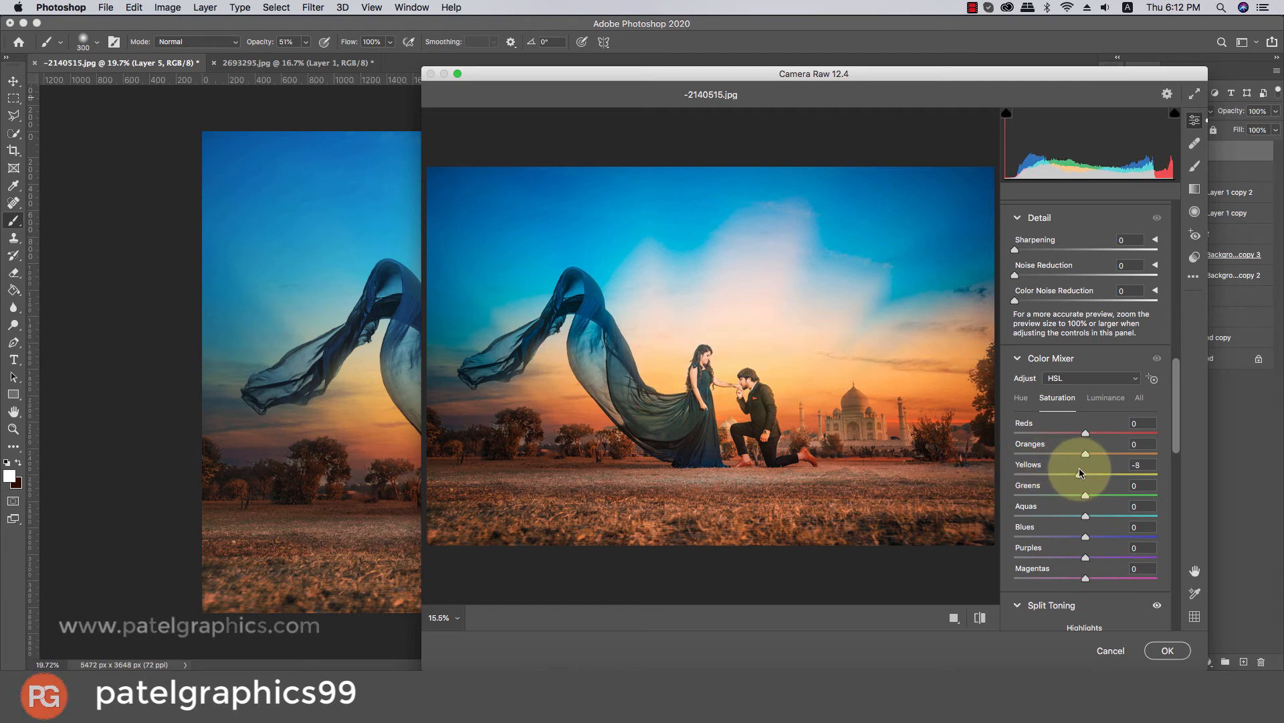
click(1080, 472)
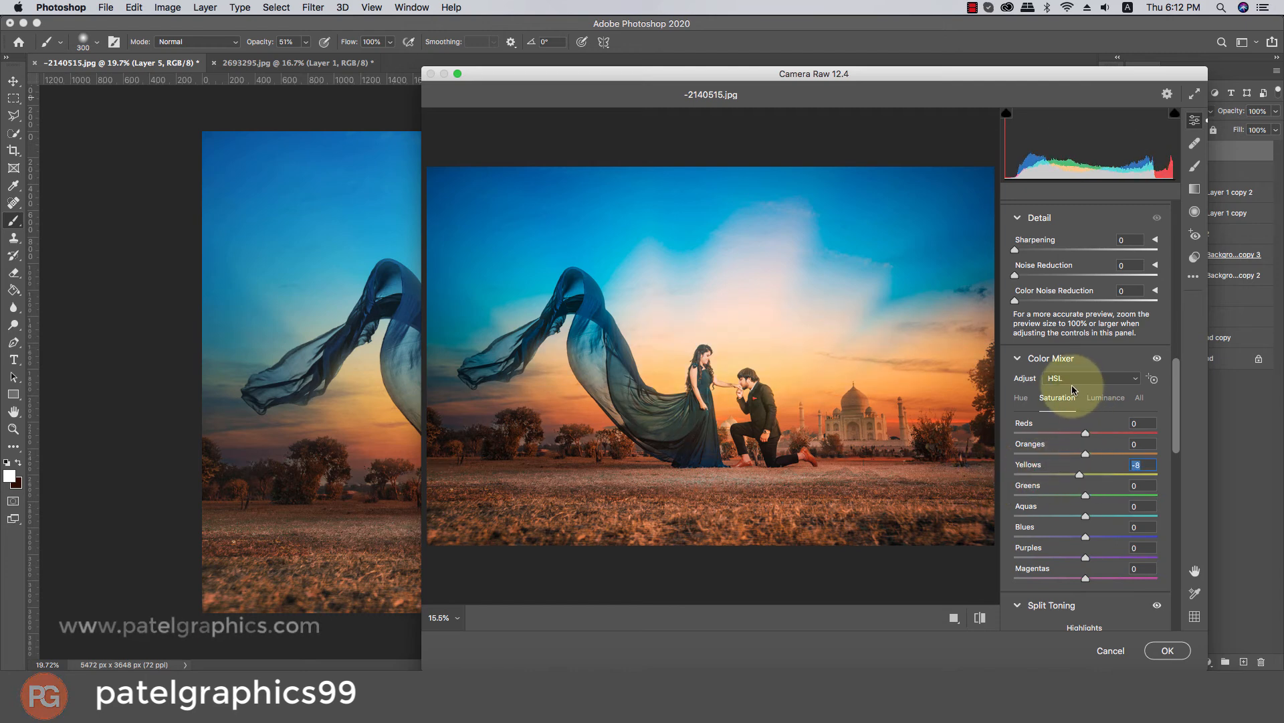
scroll(1150, 334, up, 1)
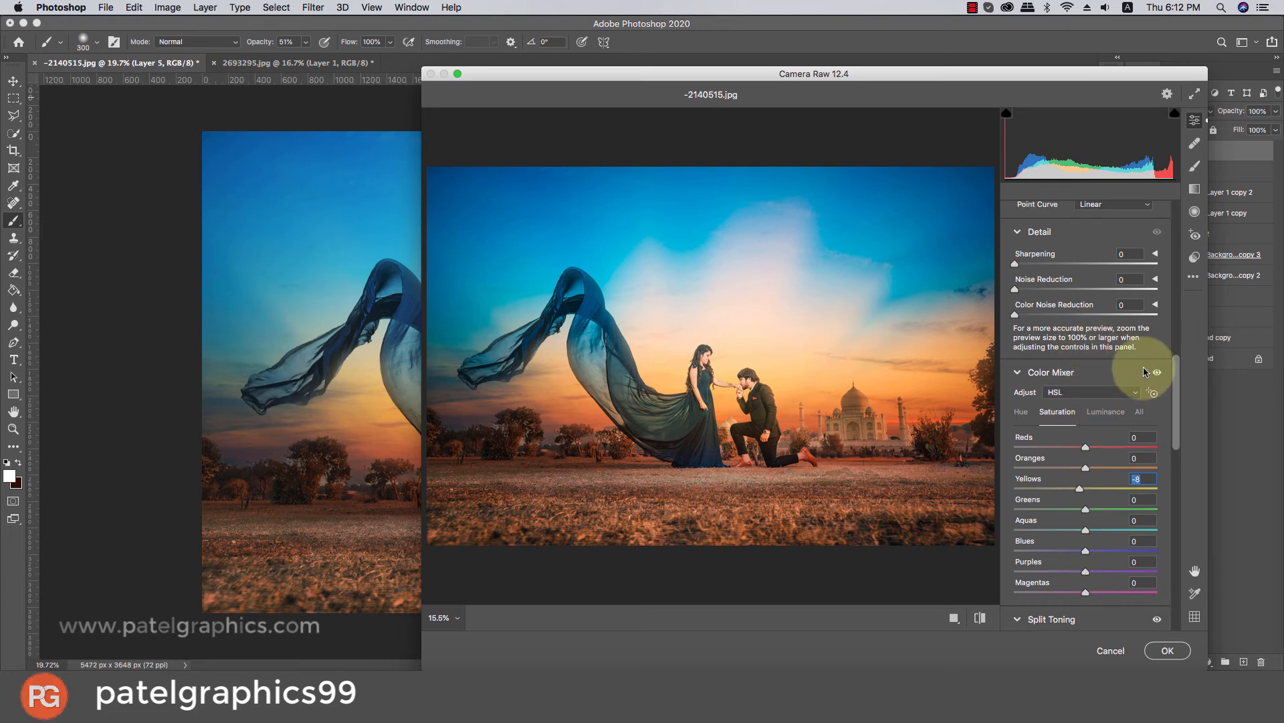
drag(1028, 292, 1052, 294)
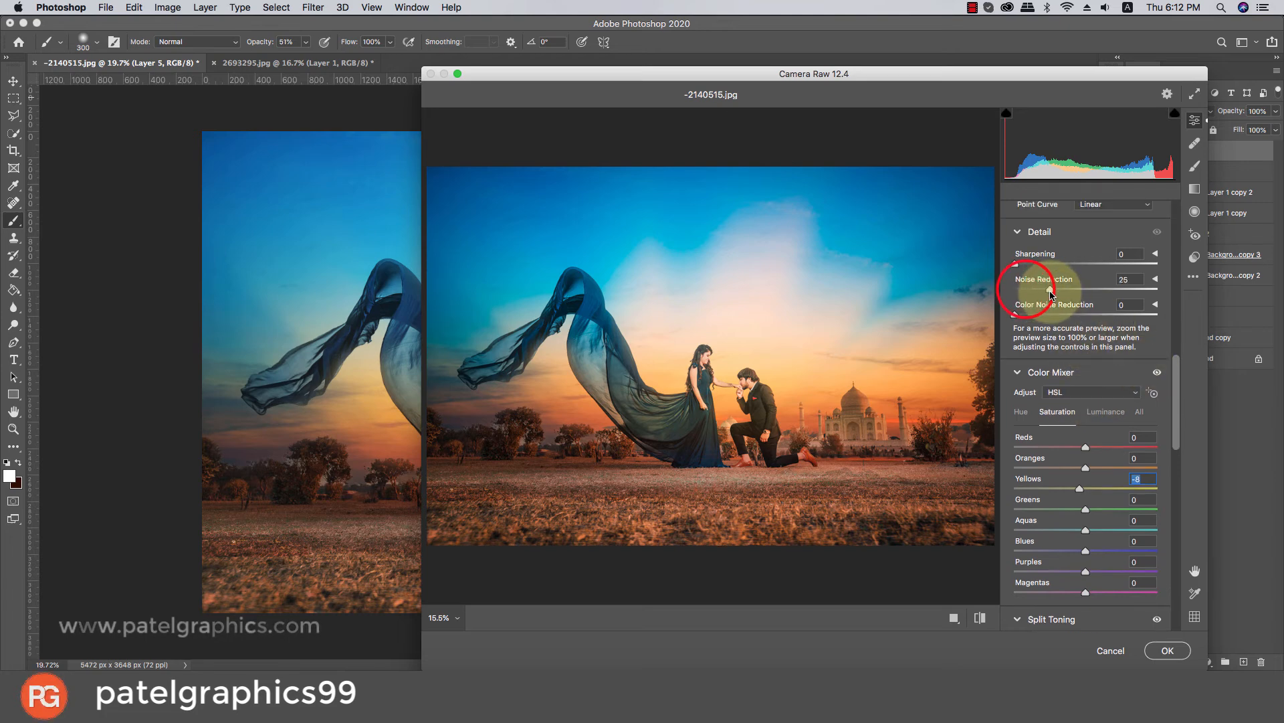
- Check the Camera Raw presets, return to the Basic edit settings and apply the filter to the layer
drag(1176, 368, 1177, 269)
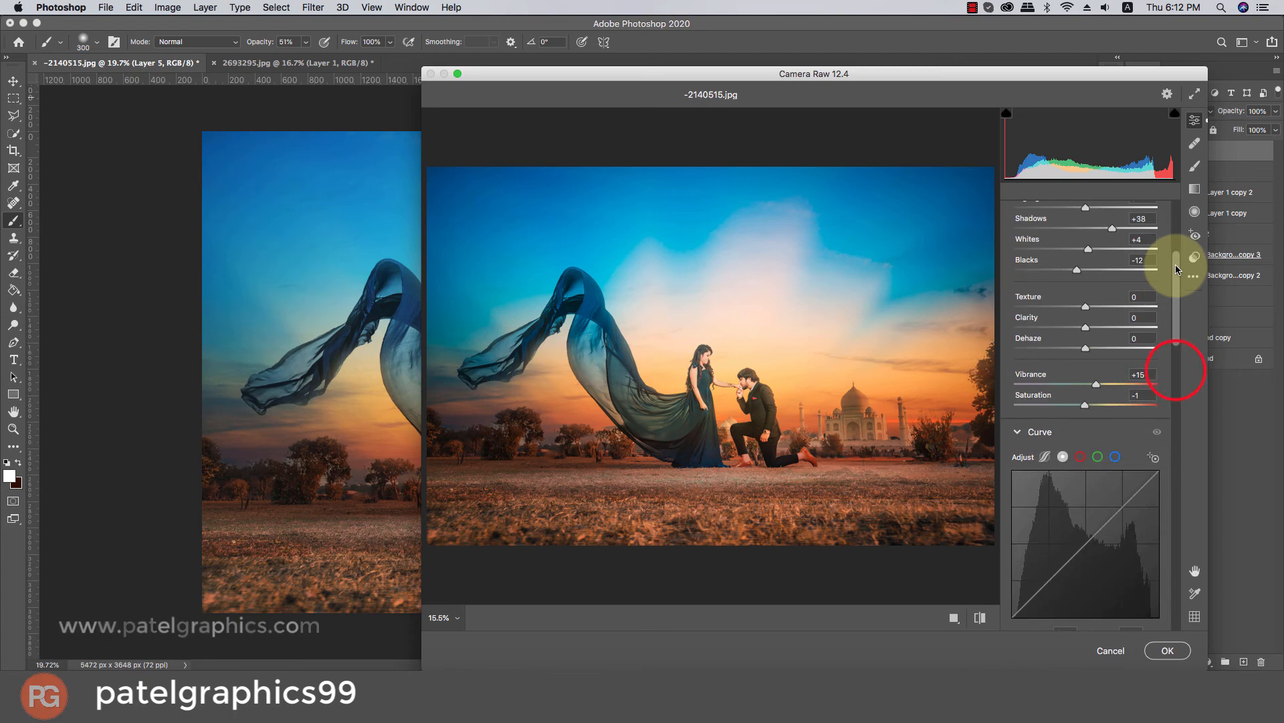
click(1195, 257)
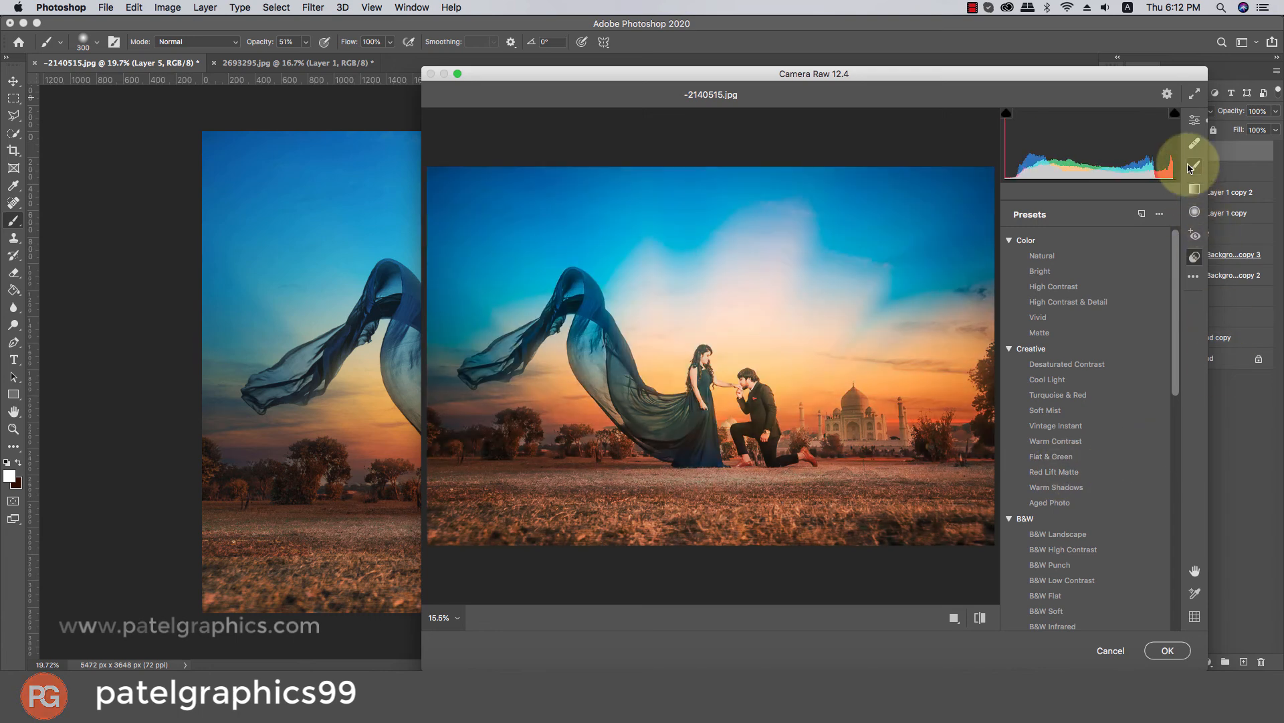
click(1190, 122)
scroll(1151, 395, down, 1)
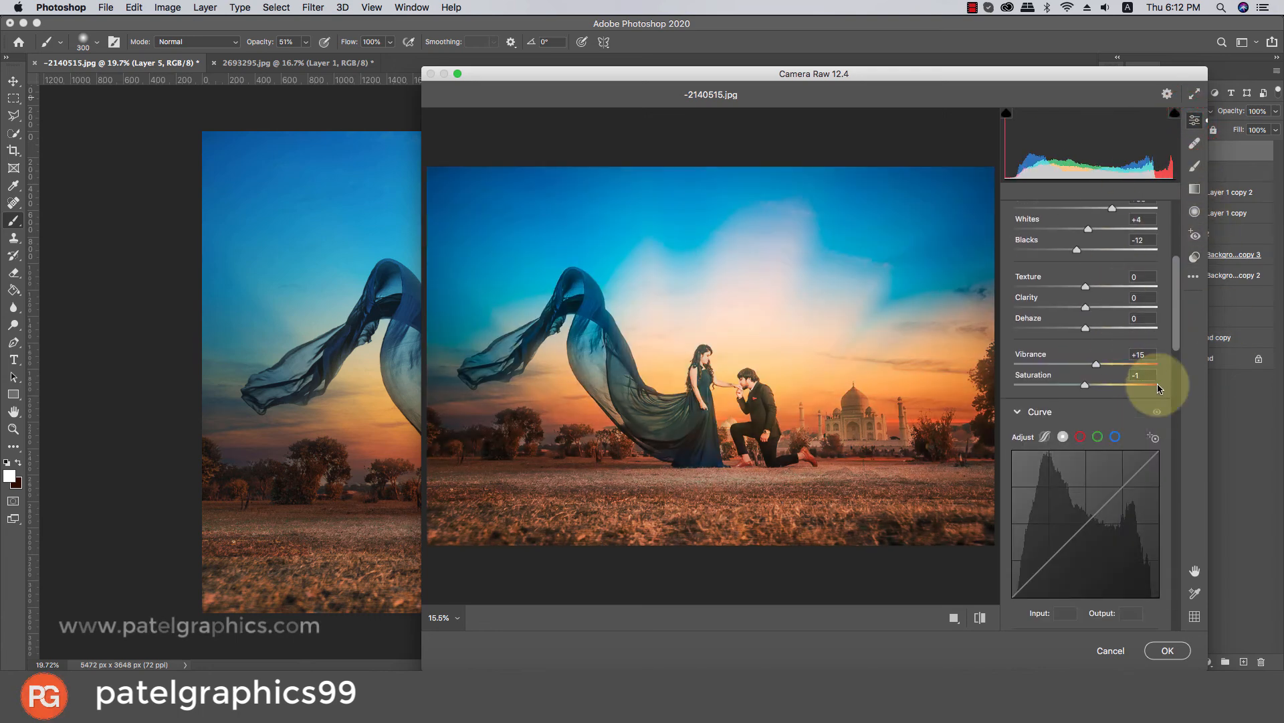
drag(1169, 285, 1170, 209)
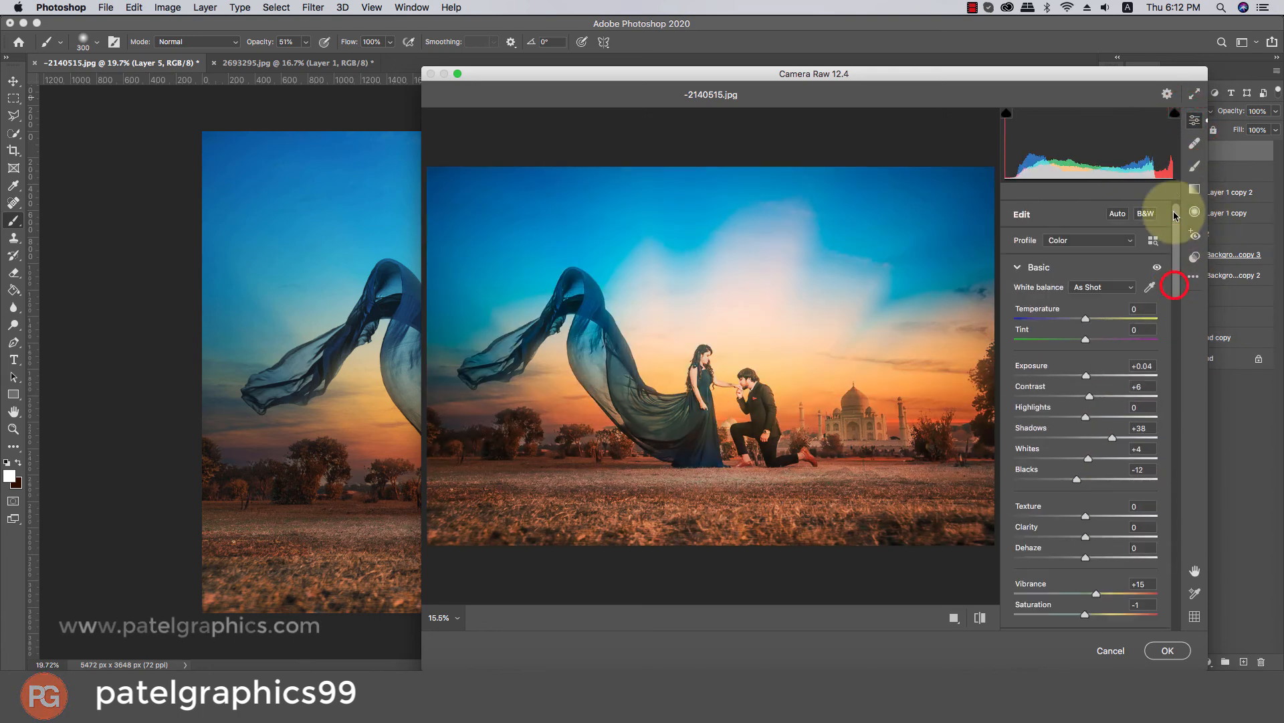
click(1168, 650)
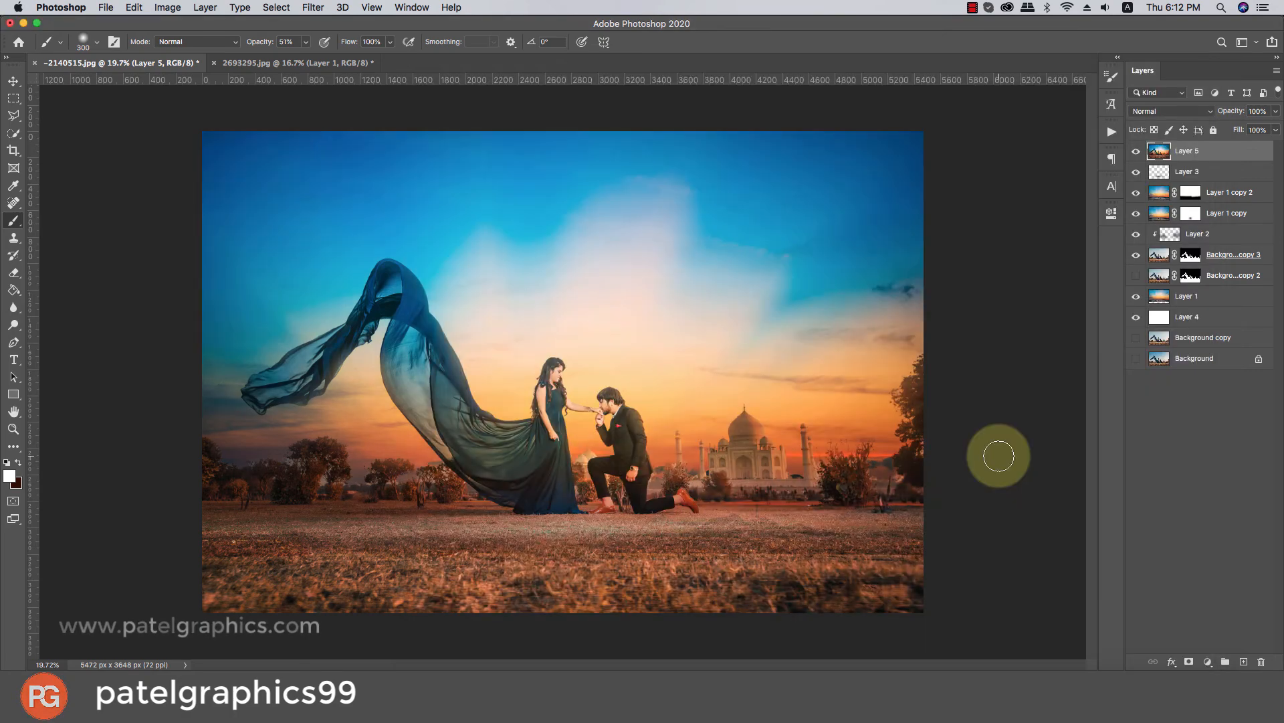
- Add a Color Lookup adjustment layer above Layer 5 with the 2Strip.look 3D LUT and lower its opacity to 22%
click(1206, 662)
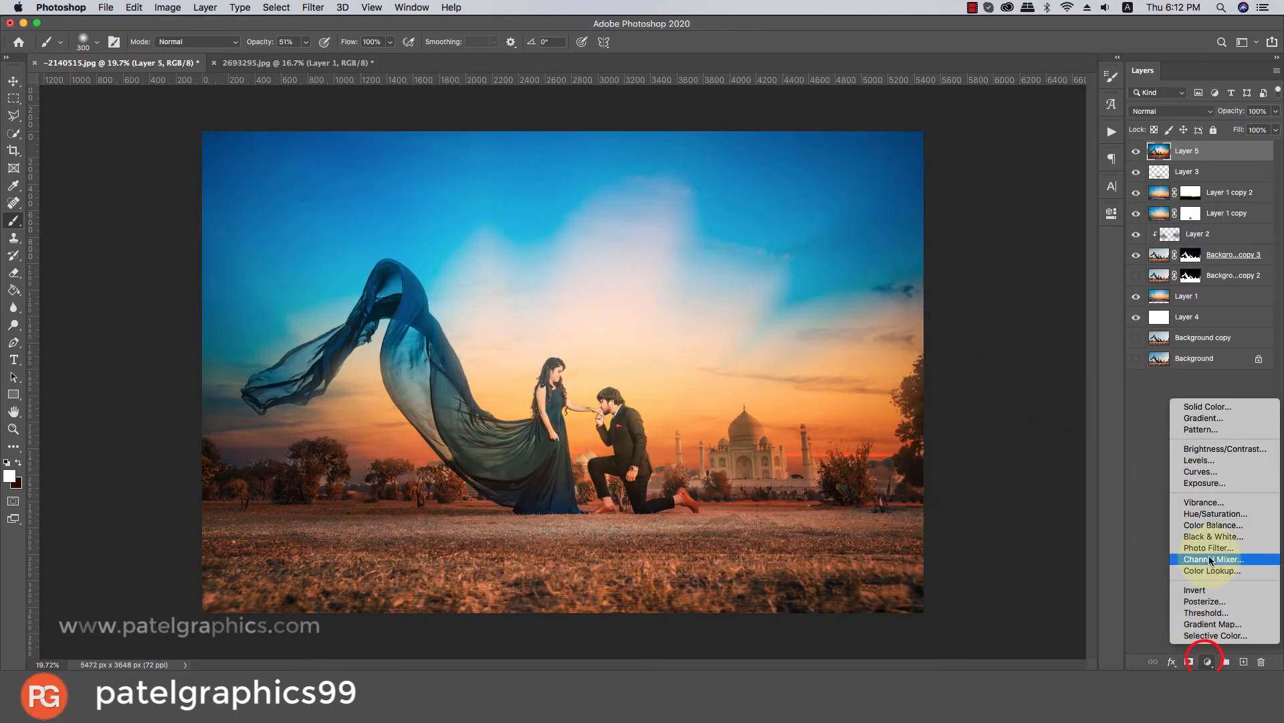
click(1191, 574)
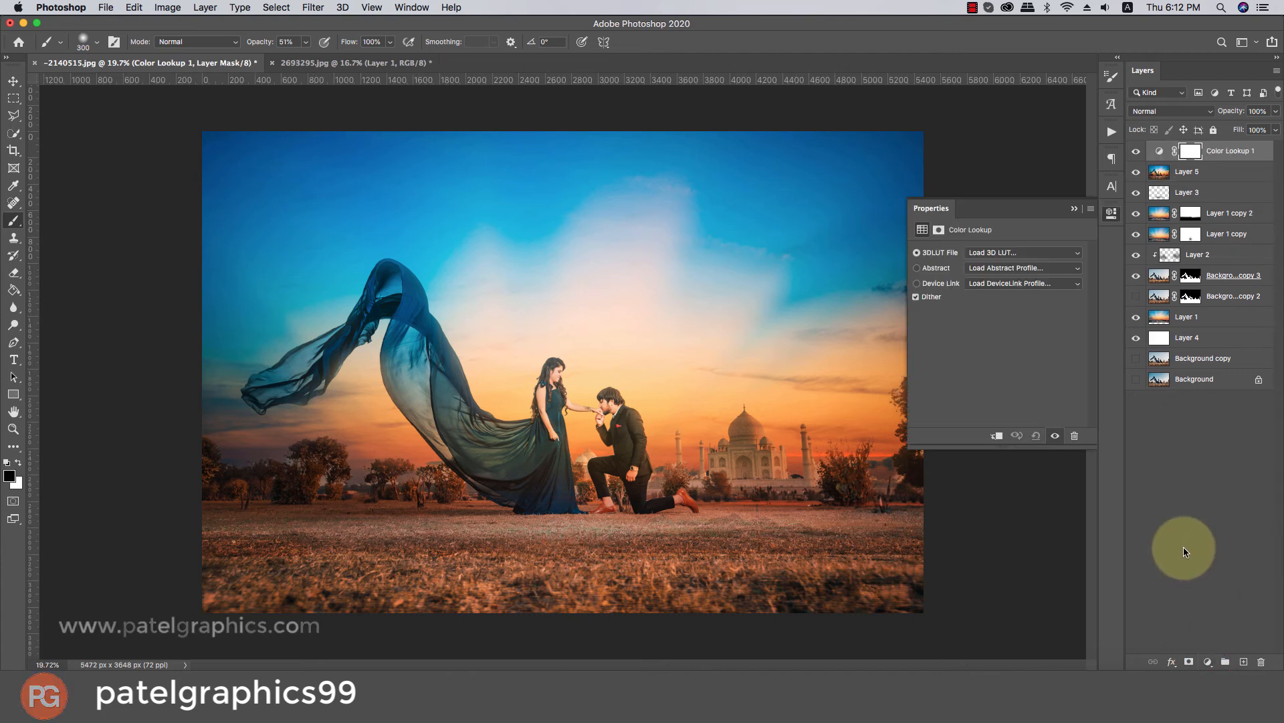
click(1002, 258)
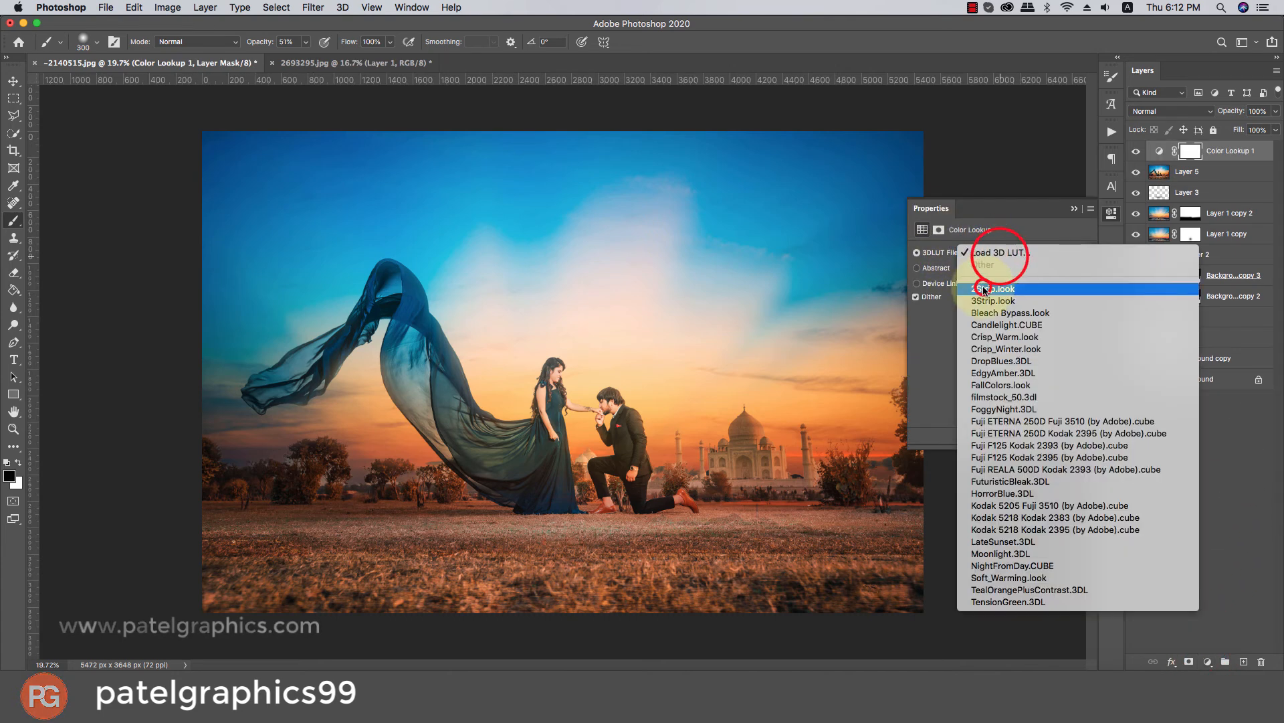
click(993, 288)
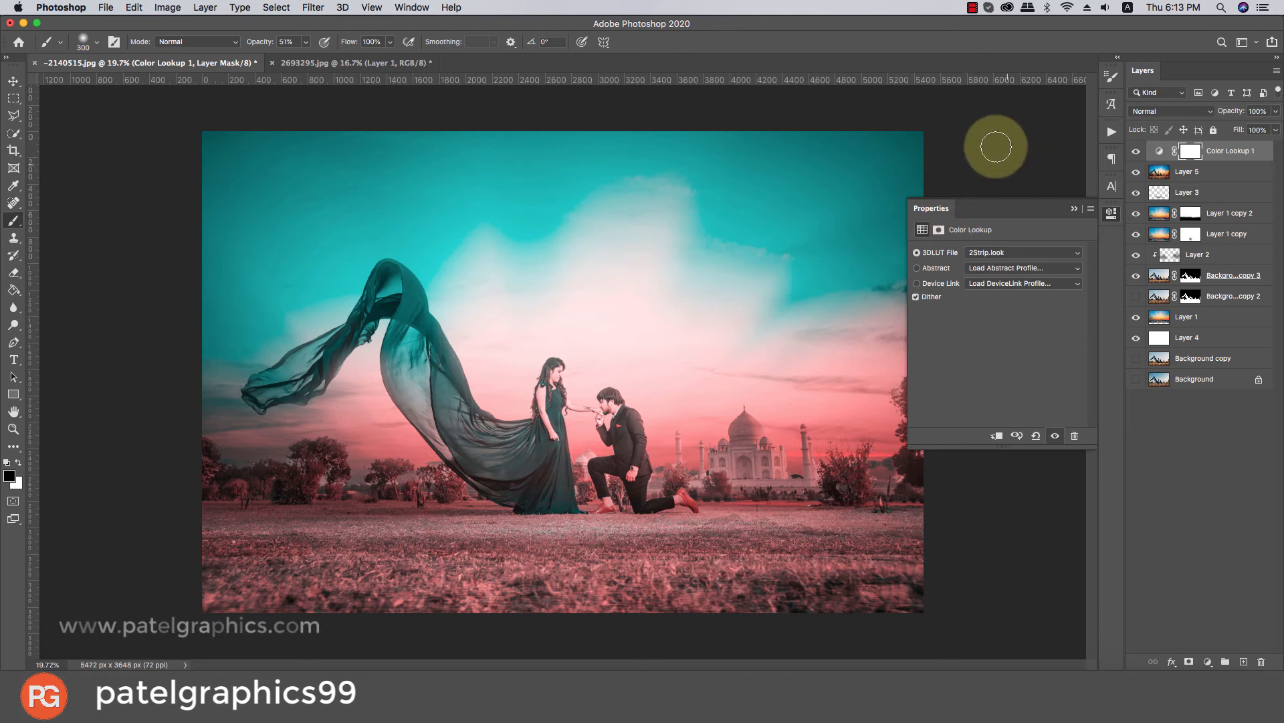
click(1275, 111)
drag(1252, 127, 1235, 128)
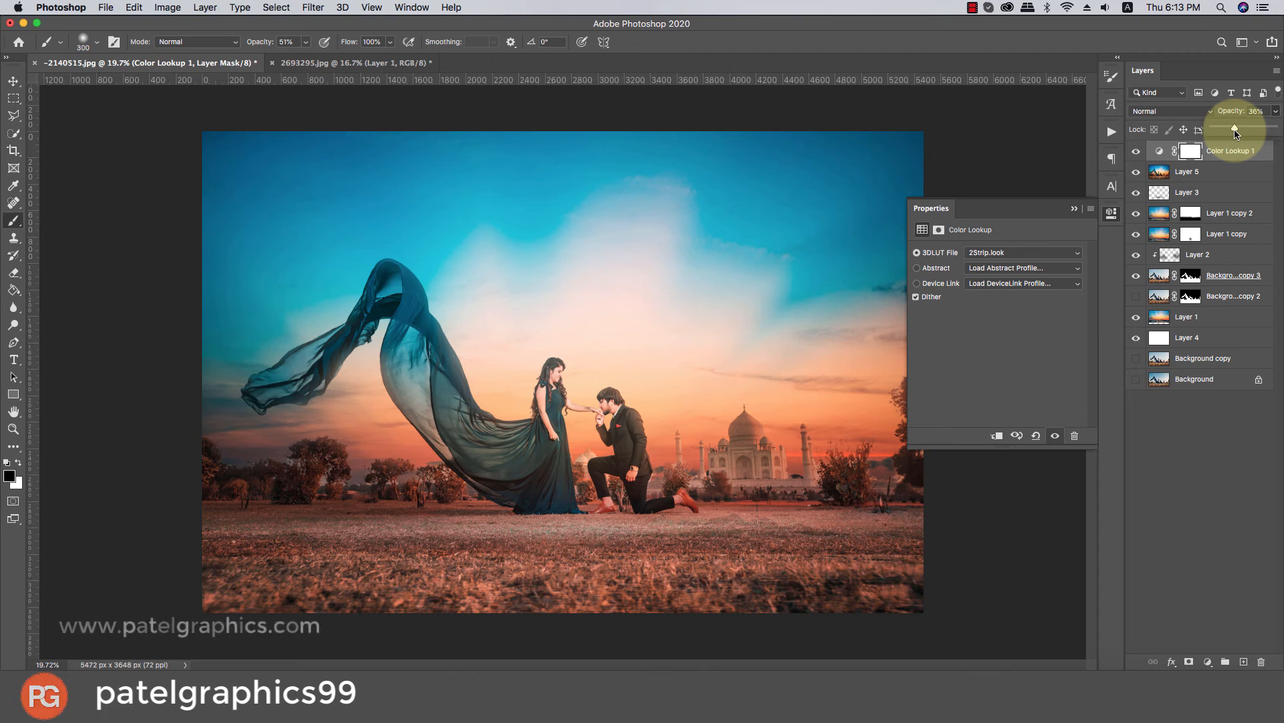
drag(1229, 130, 1216, 129)
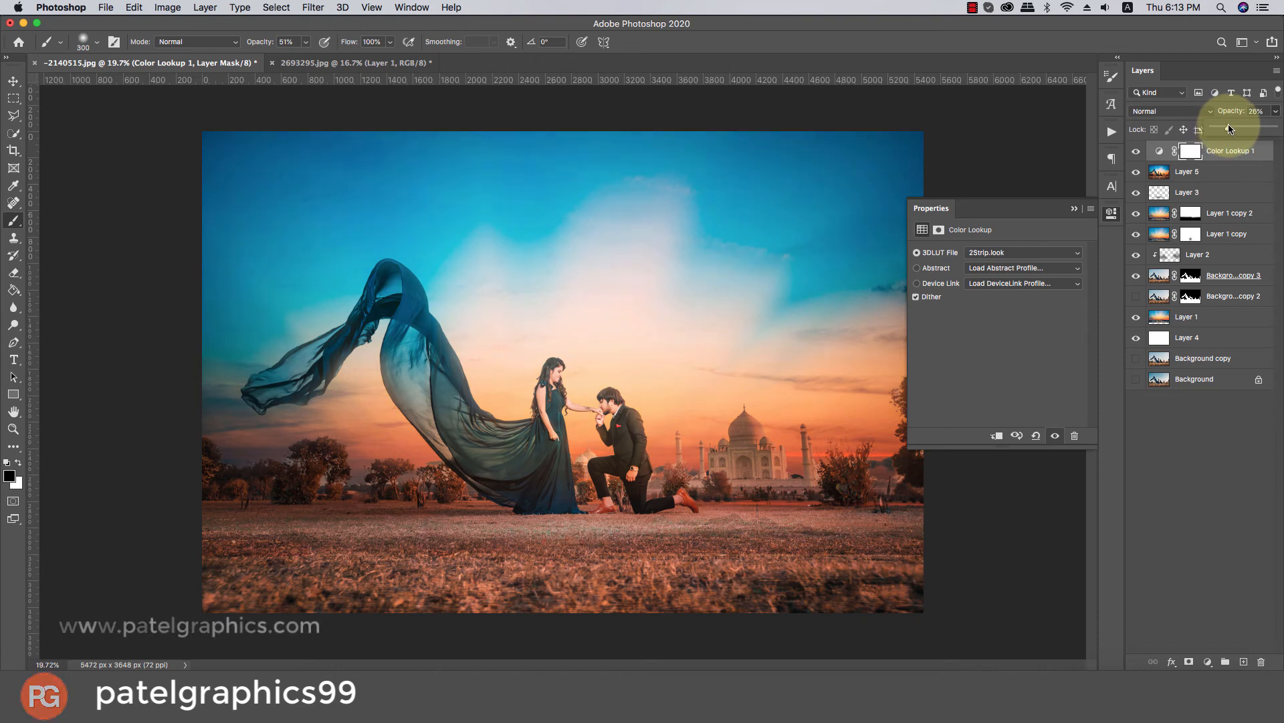
- Duplicate the Color Lookup 1 layer and try the 3Strip.look and Bleach Bypass.look 3D LUTs on the copy
click(1226, 146)
key(super+j)
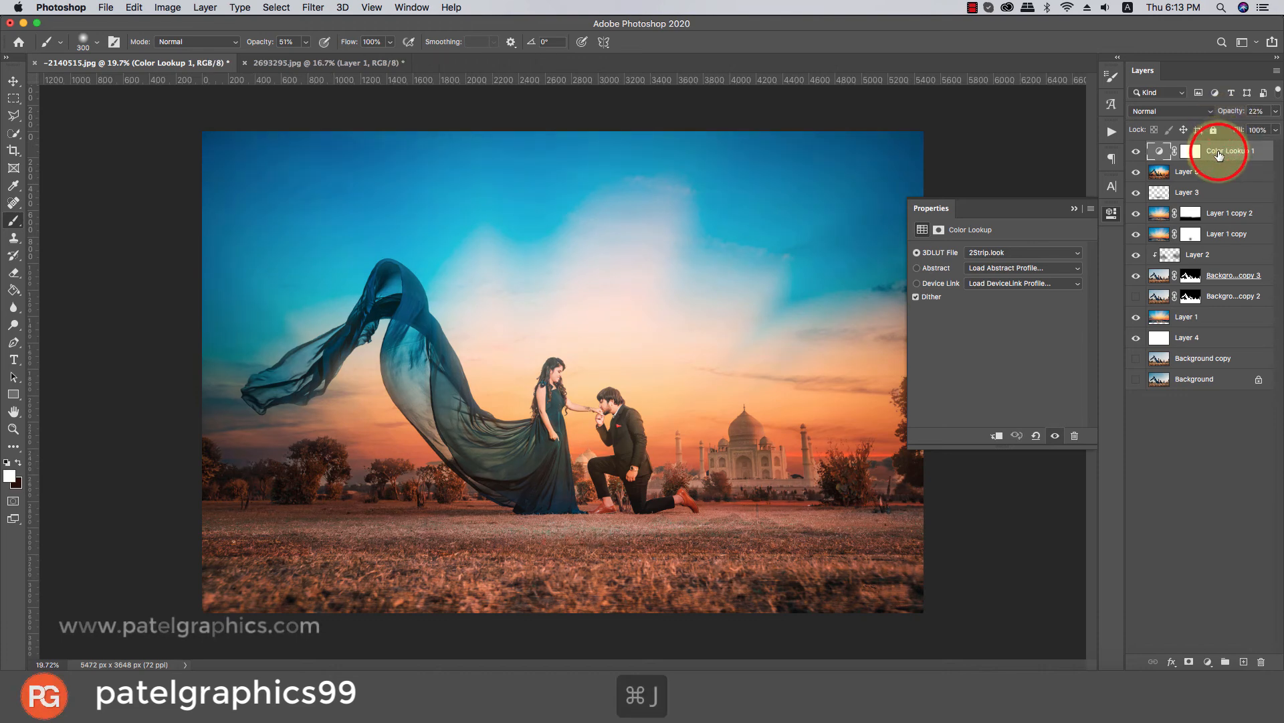
click(997, 252)
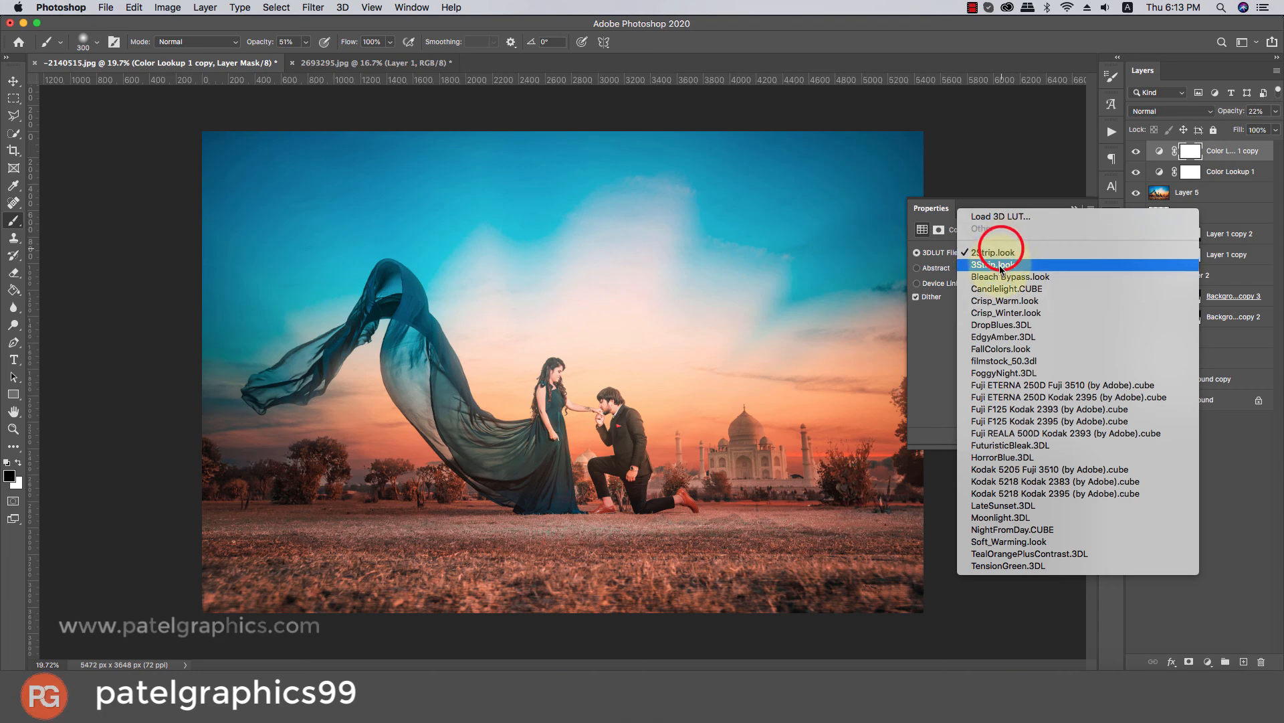
click(995, 265)
click(1004, 253)
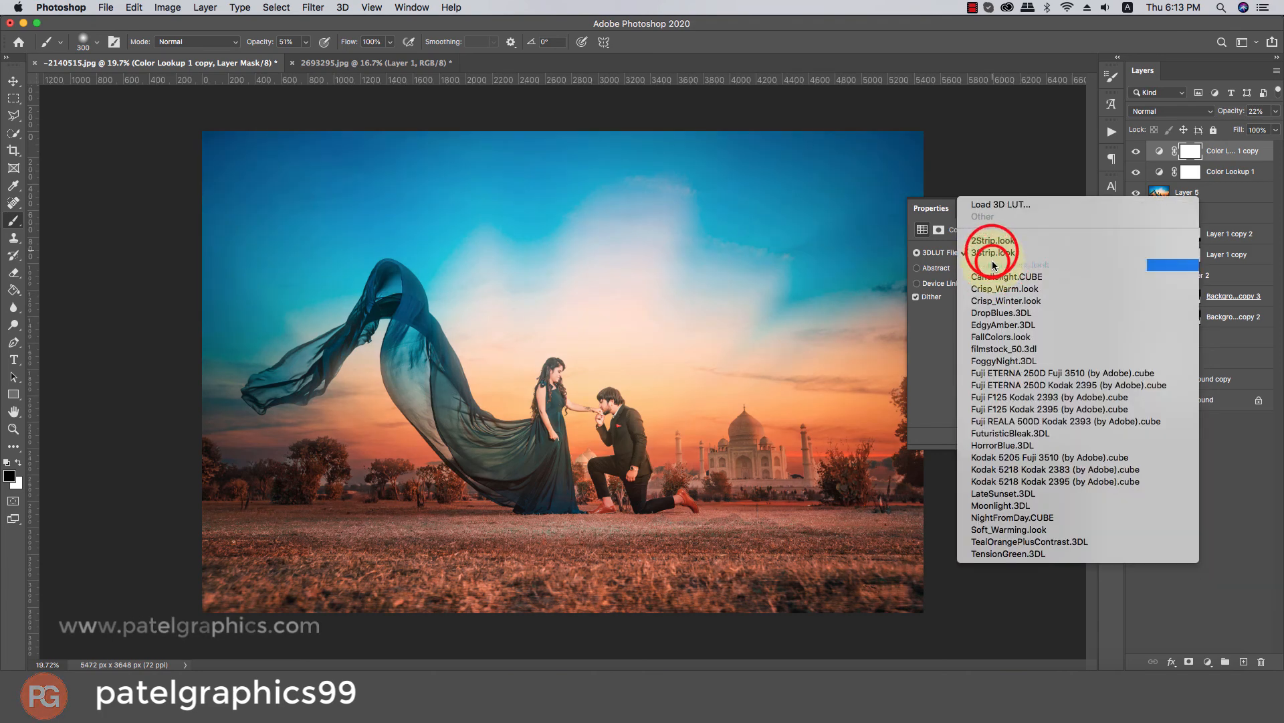
click(995, 264)
- Raise the Color Lookup copy's opacity to 100% and try the Candlelight, Crisp_Warm, Crisp_Winter and DropBlues LUTs
click(1276, 111)
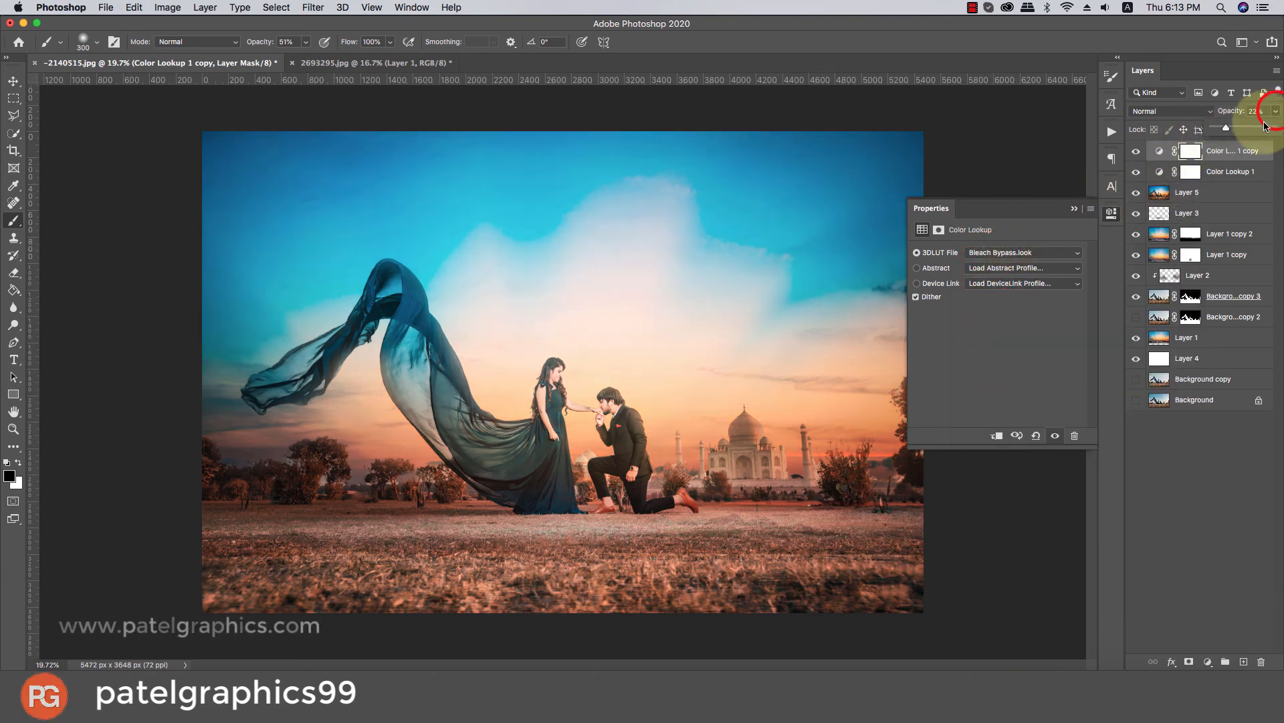
drag(1225, 127, 1276, 127)
click(997, 252)
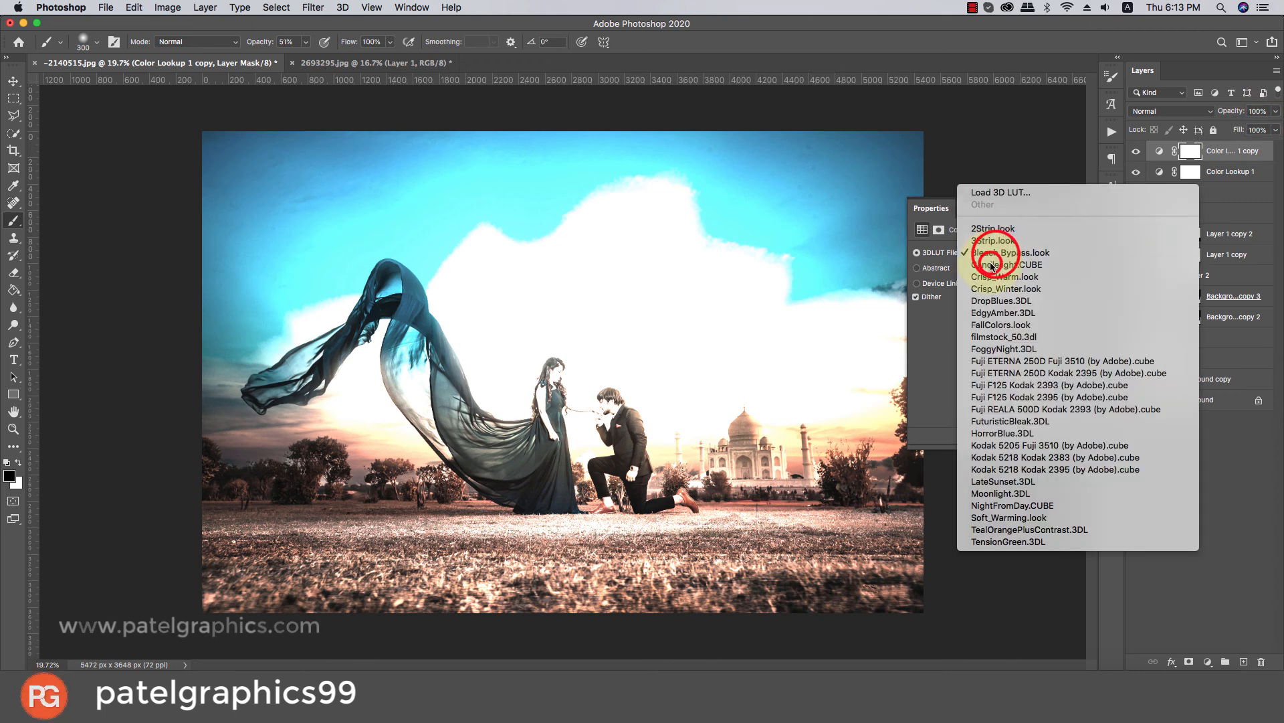
click(994, 264)
click(985, 254)
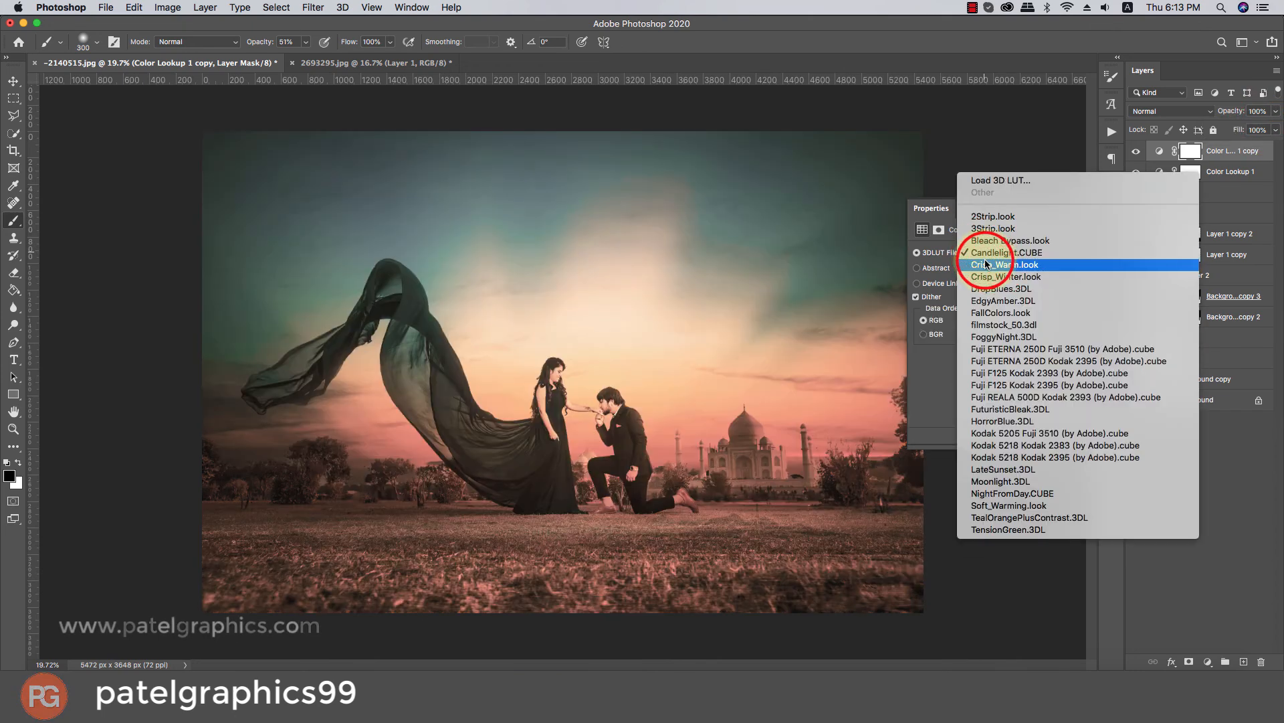
click(987, 265)
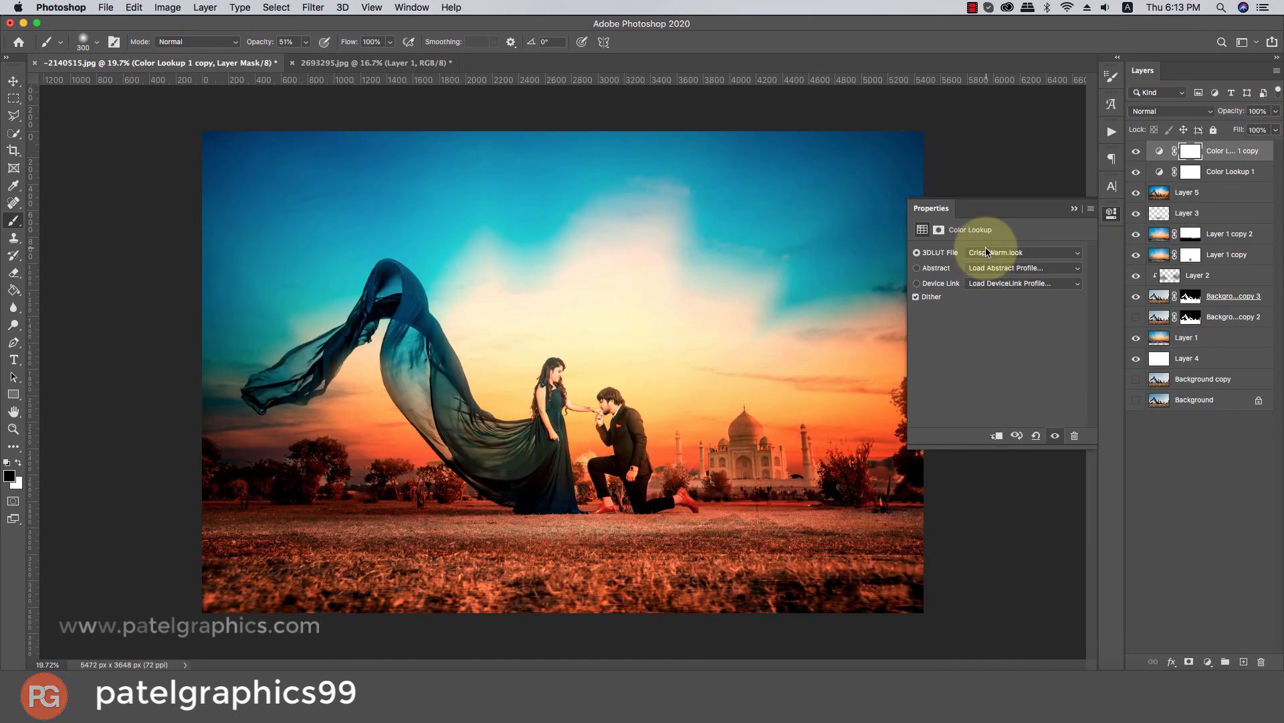
click(989, 252)
click(992, 264)
click(983, 252)
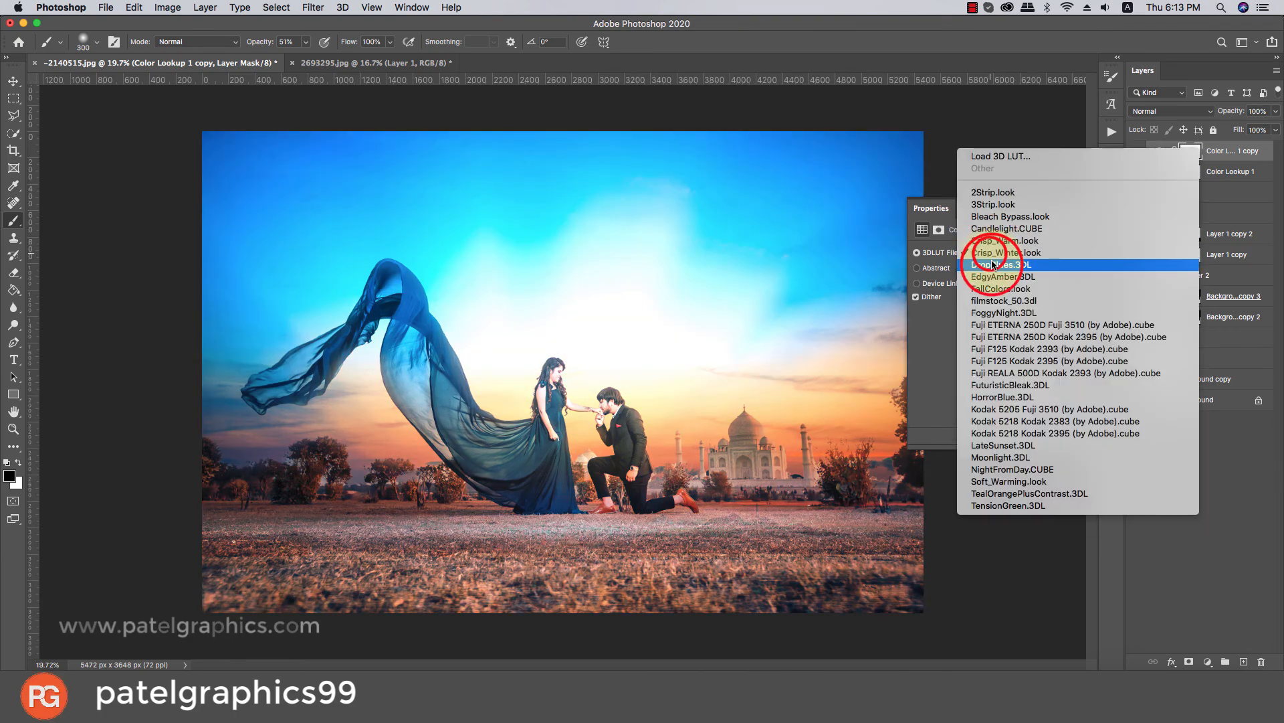
click(993, 264)
- Try the EdgyAmber, FallColors, filmstock_50 and FoggyNight LUTs on the Color Lookup copy
click(993, 253)
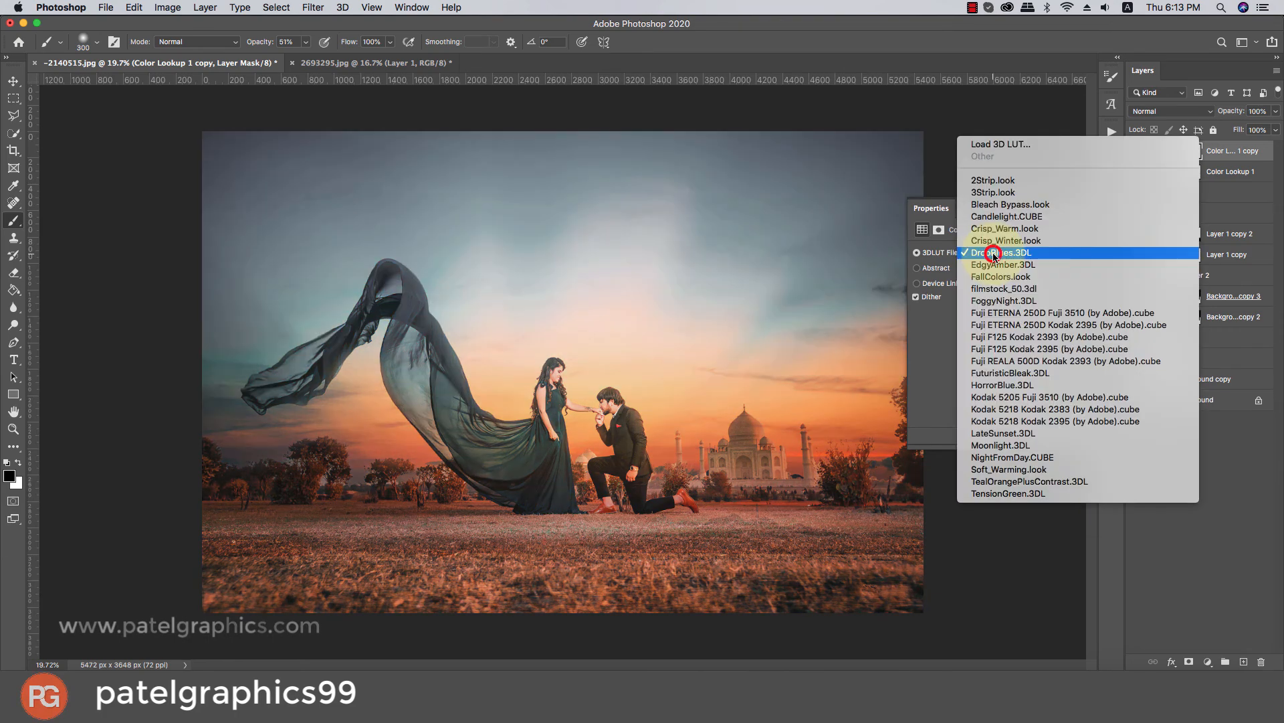
click(995, 266)
click(993, 253)
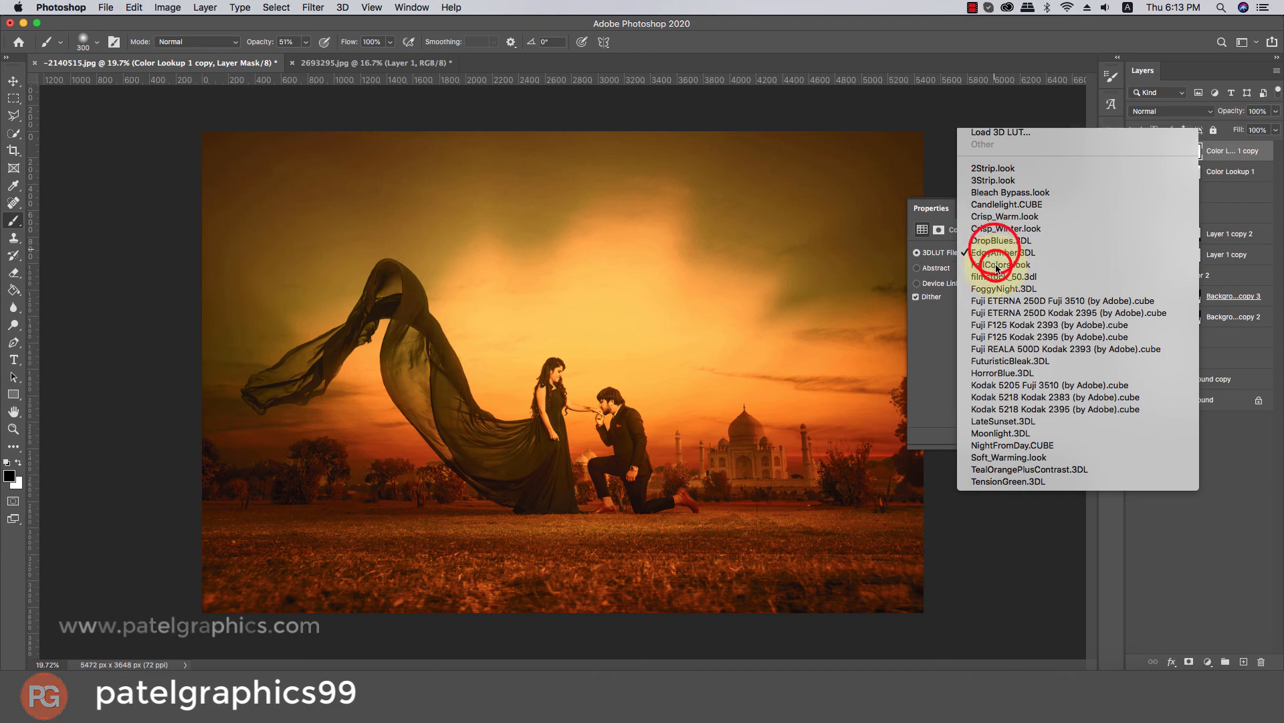
click(994, 264)
click(995, 254)
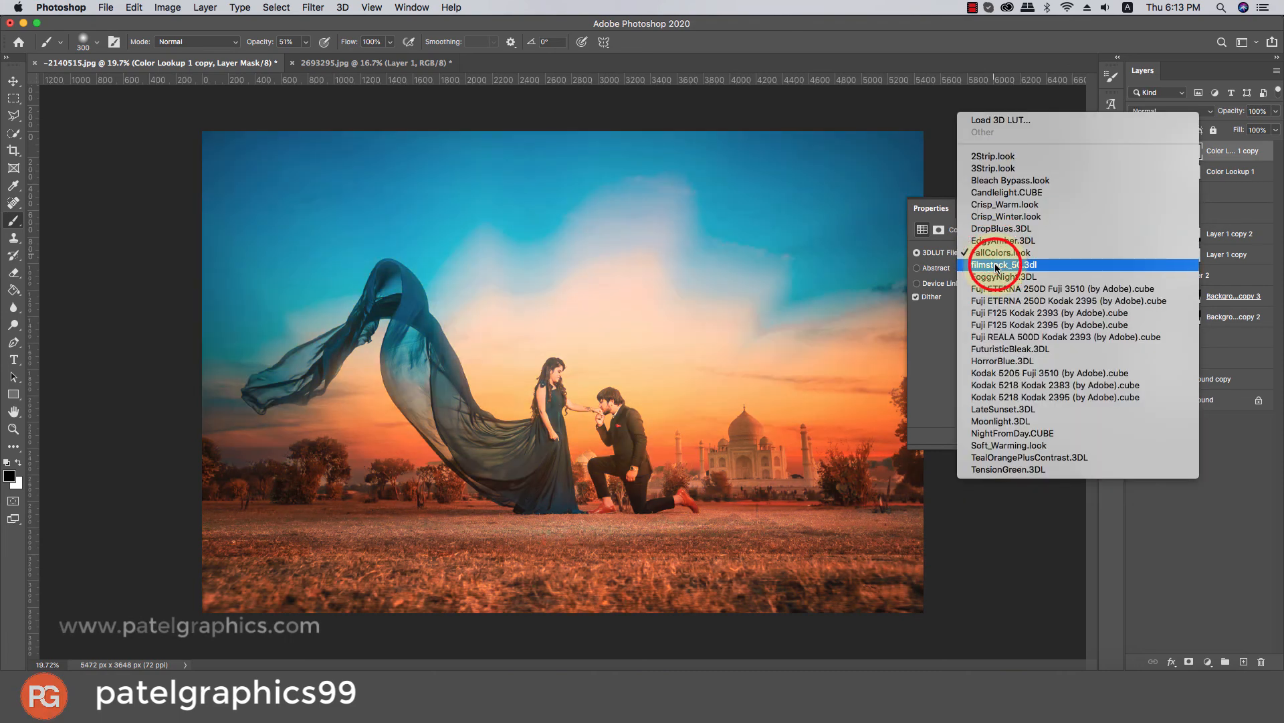
click(996, 264)
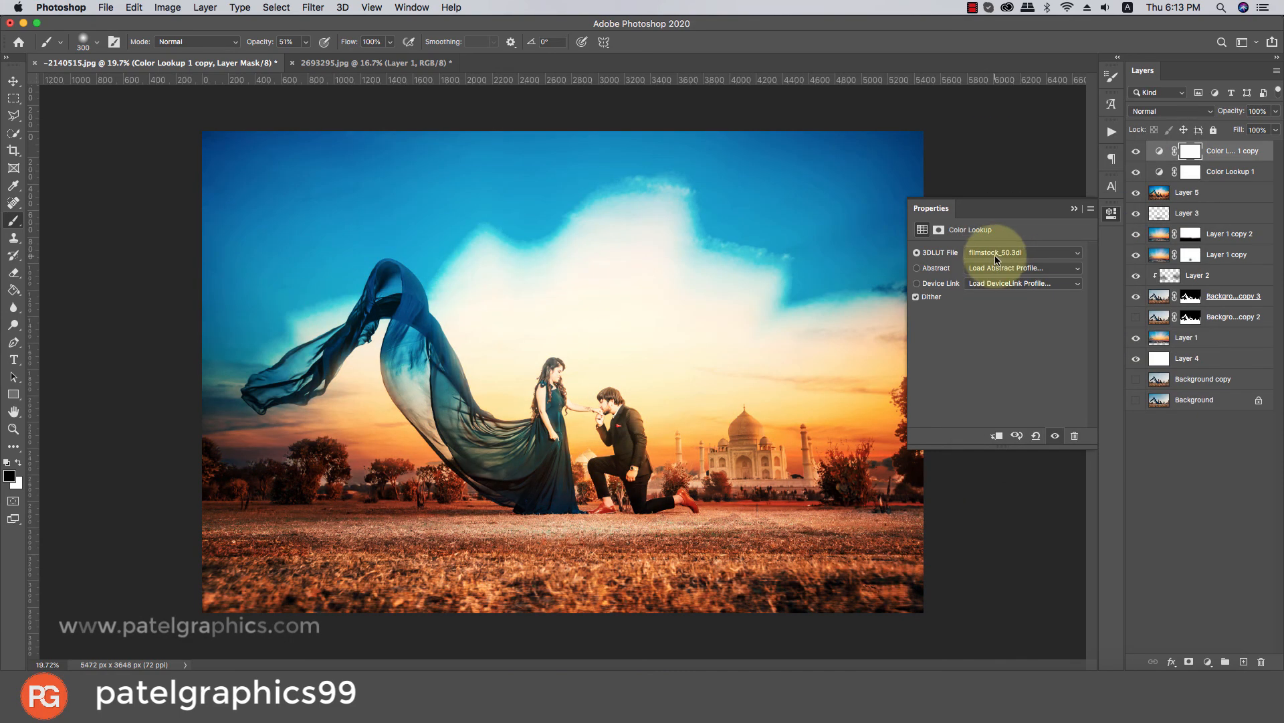
click(994, 255)
click(995, 261)
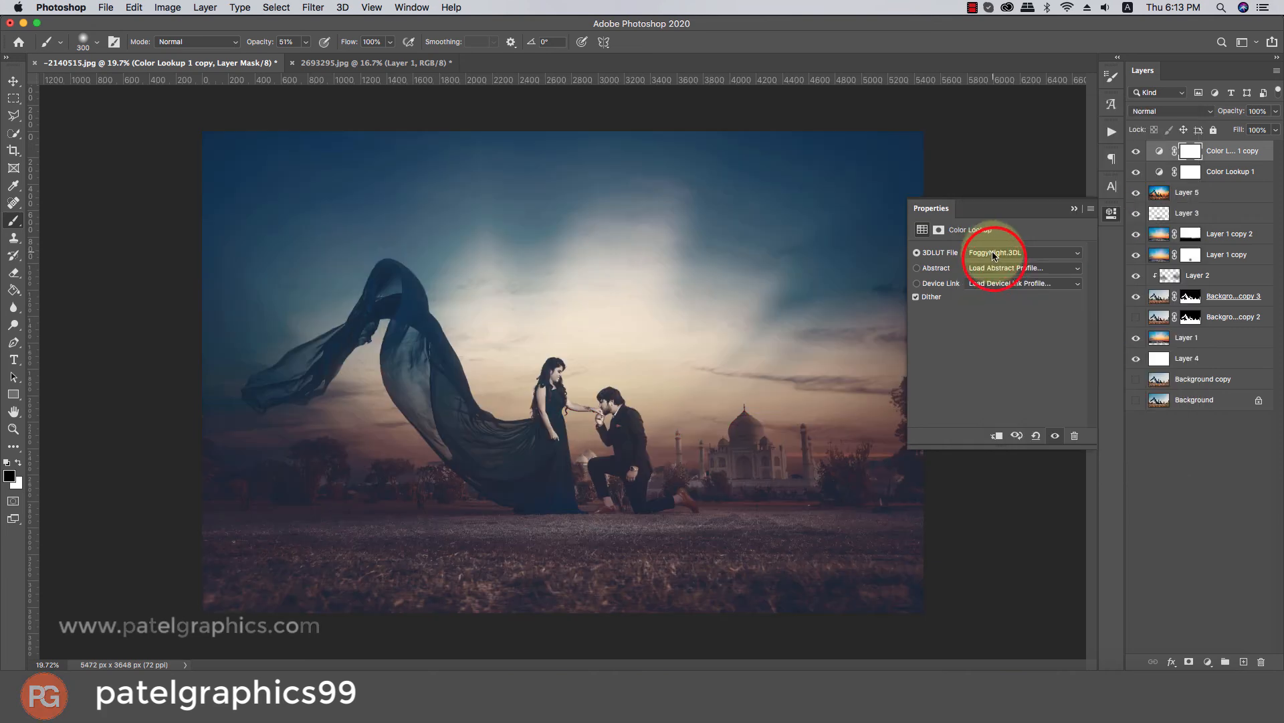
- Keep the FoggyNight.3DL LUT and try the Color Lookup copy at 39% and 74% opacity
click(994, 253)
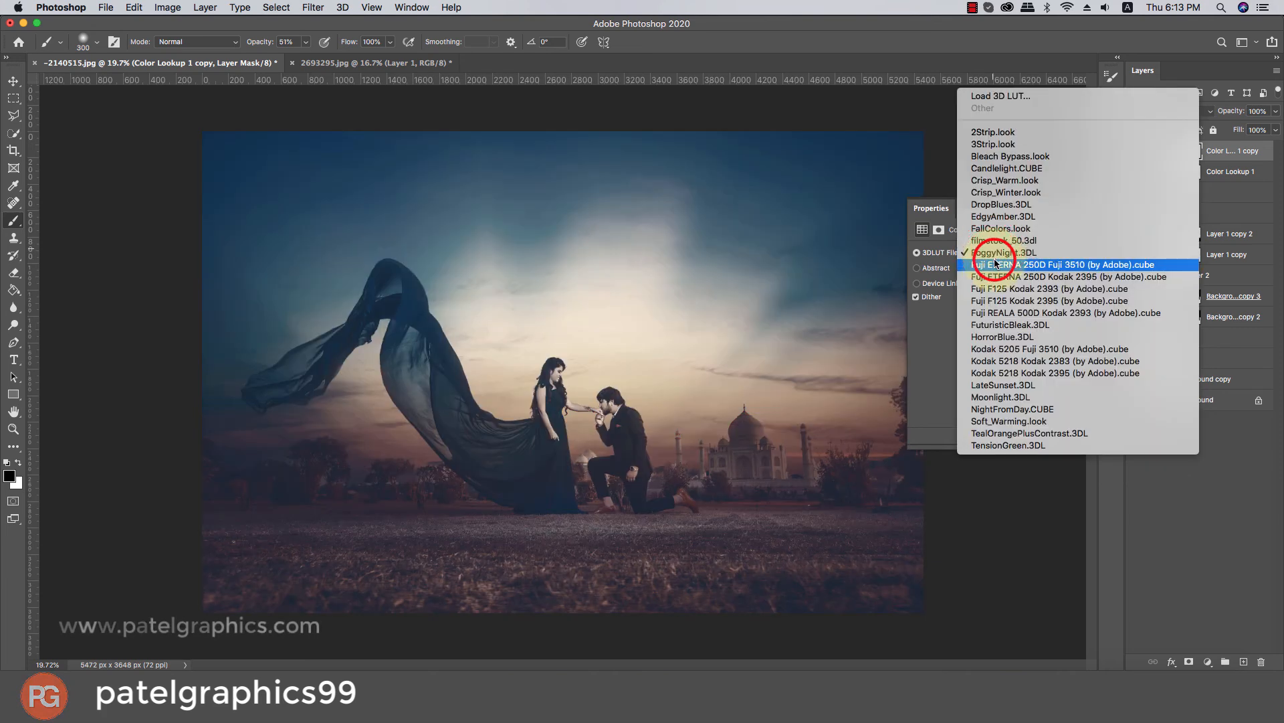
click(994, 252)
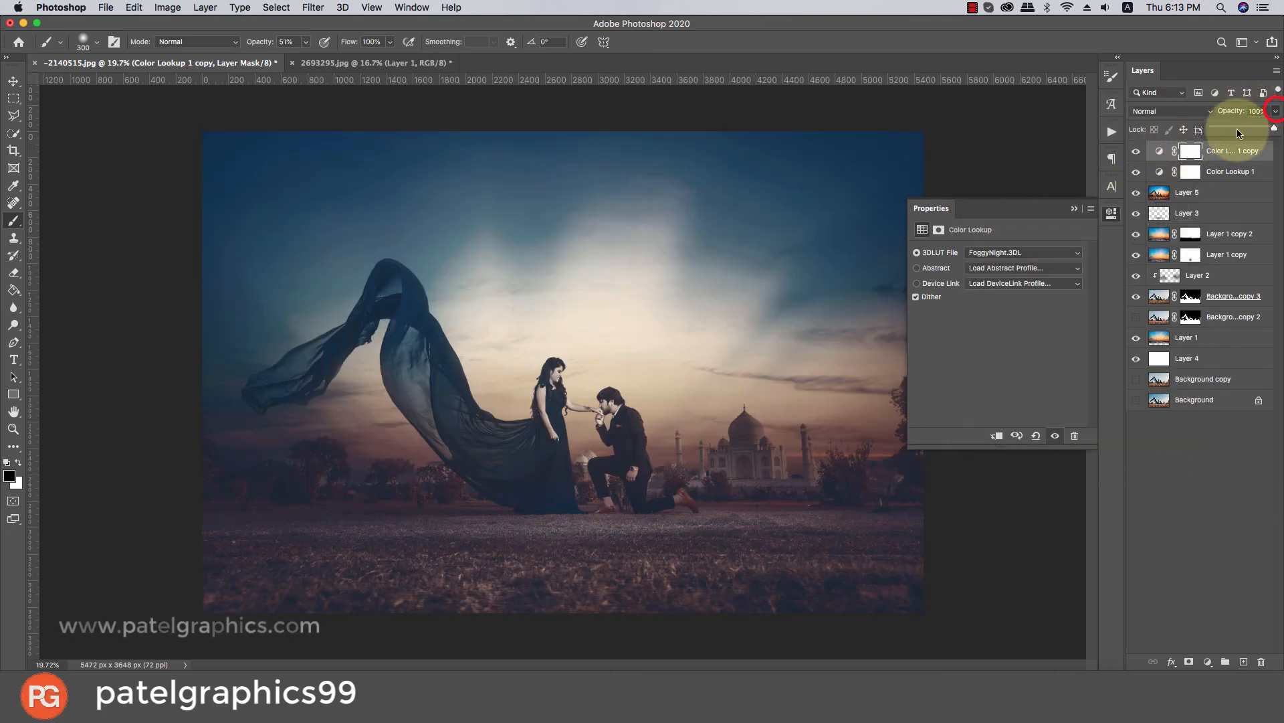
mouse_move(1238, 131)
mouse_down()
mouse_move(1152, 127)
mouse_move(1238, 142)
mouse_up()
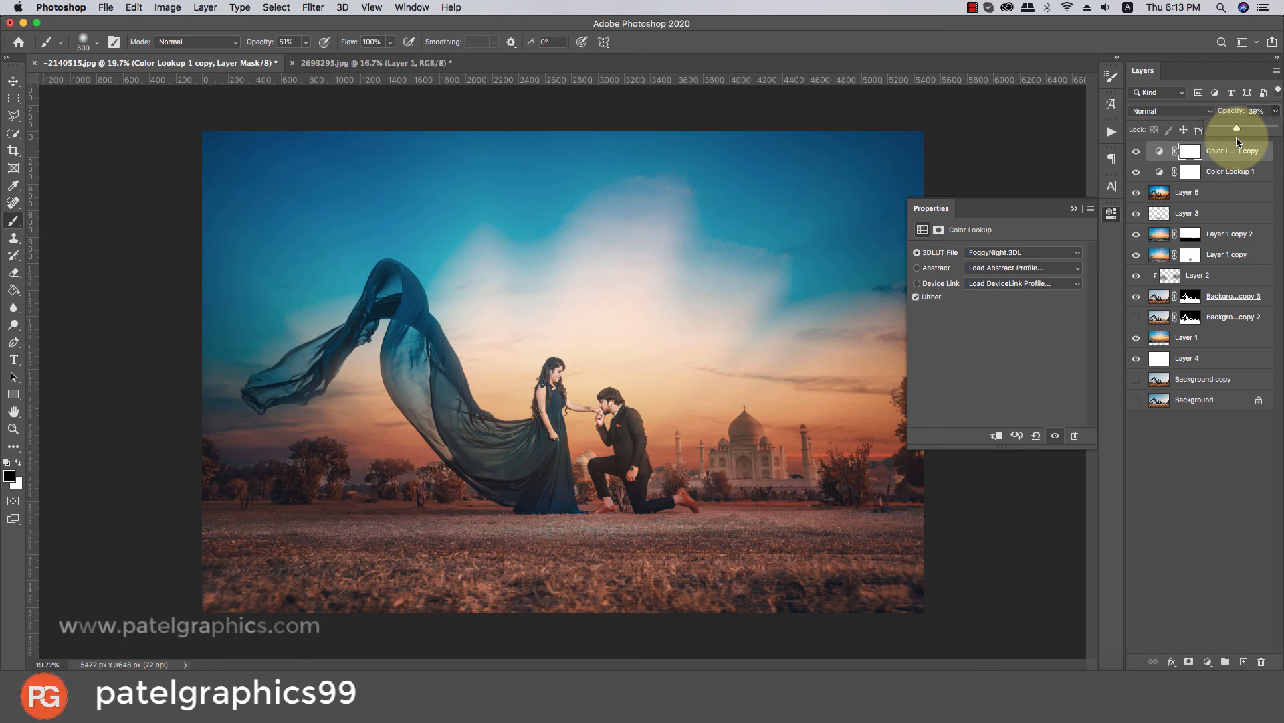
drag(1237, 138, 1263, 143)
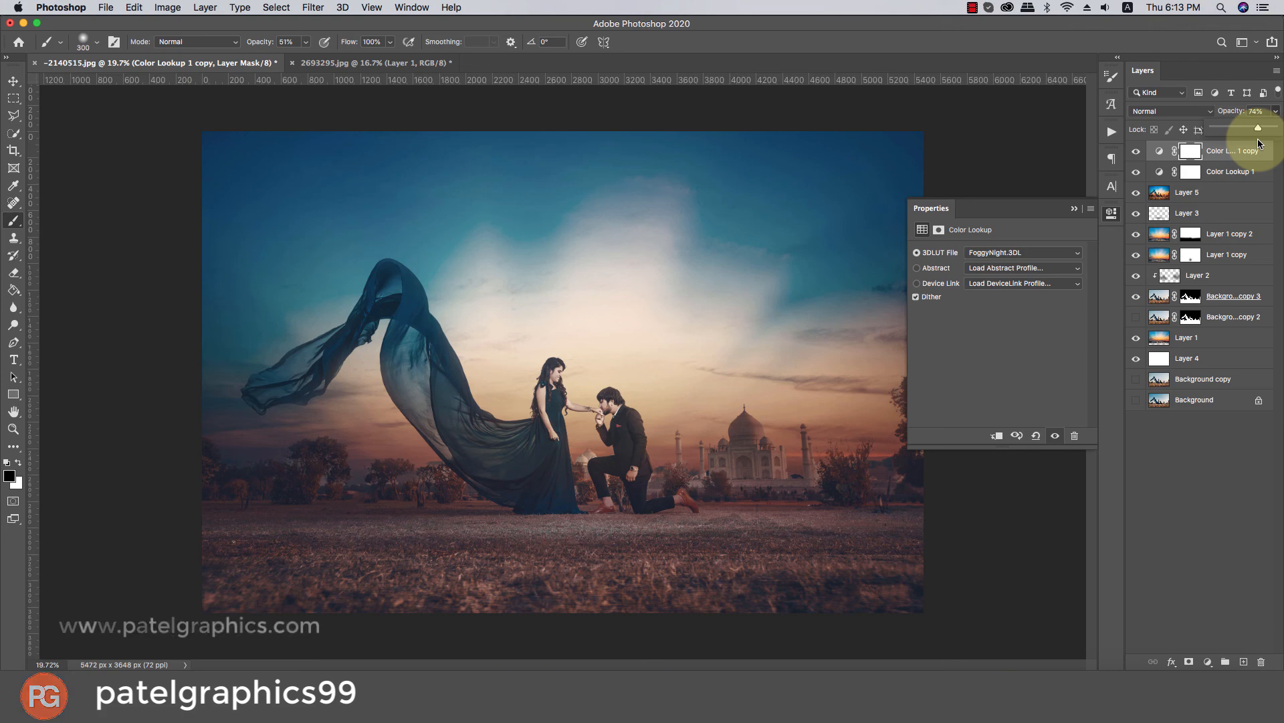
- Compare the Fuji ETERNA 250D Fuji 3510 and Kodak 2395 LUTs on the copy and settle on Fuji 3510
click(1030, 252)
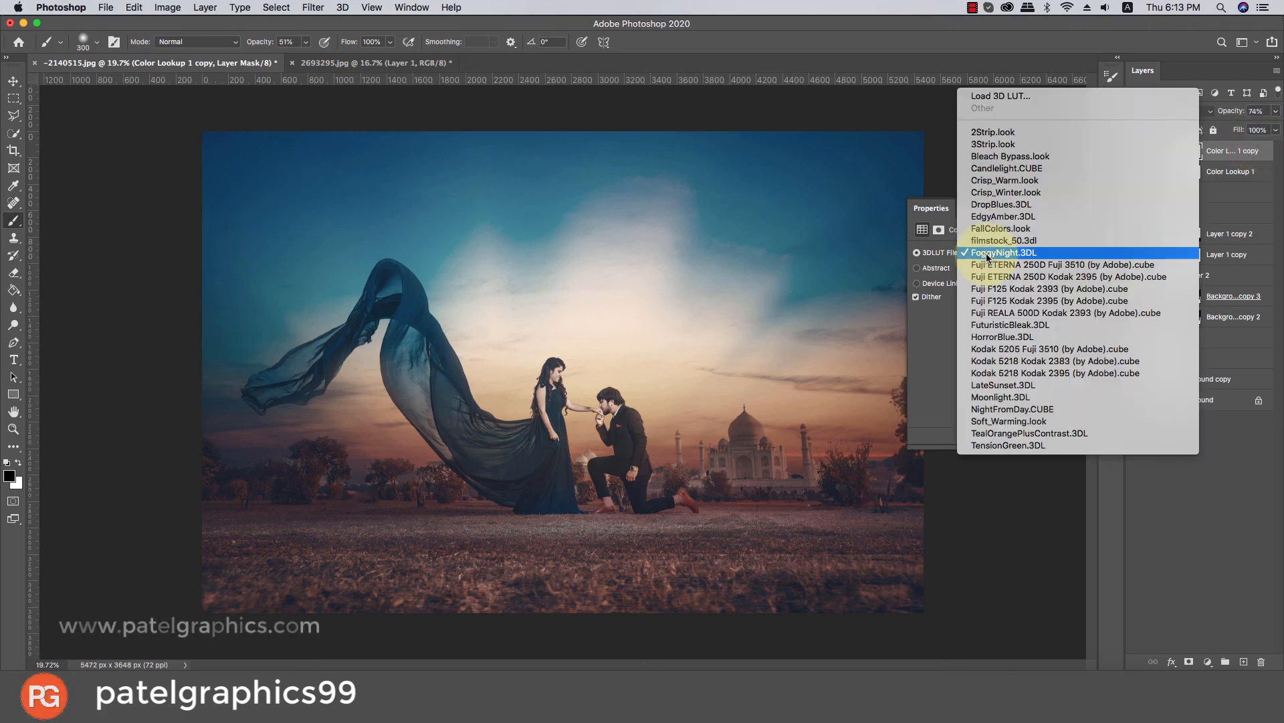
click(983, 324)
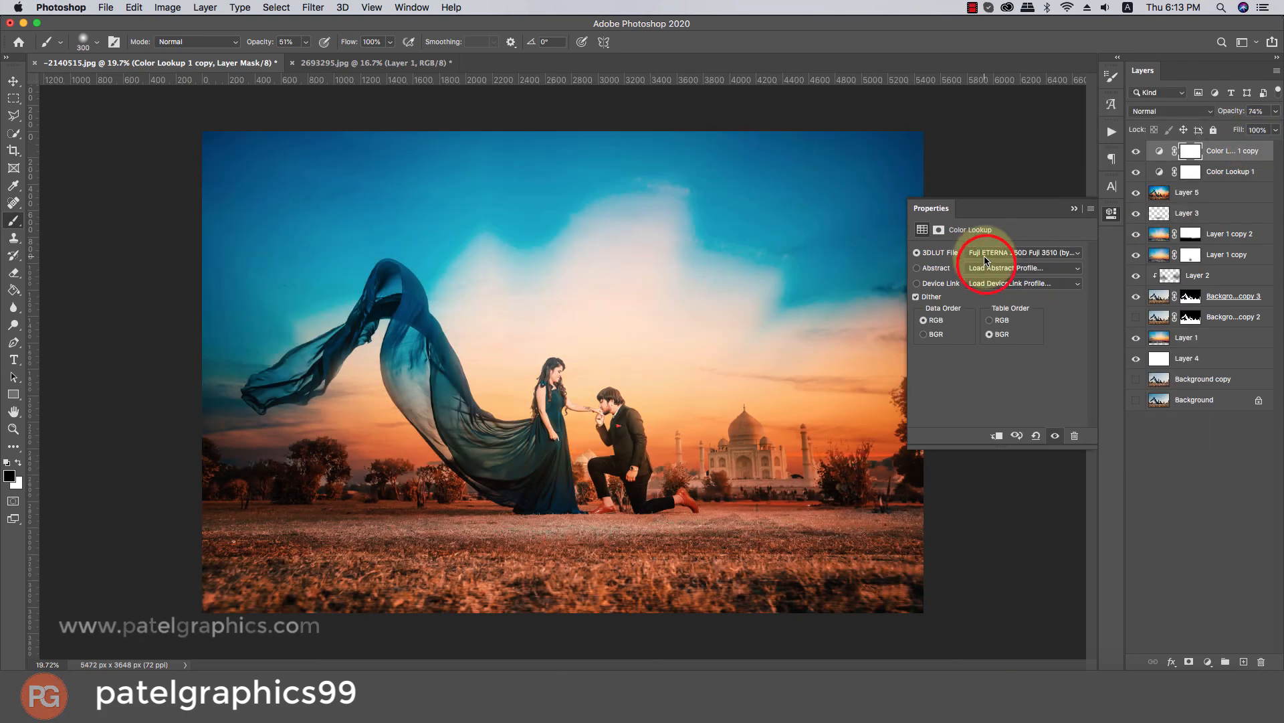
click(984, 255)
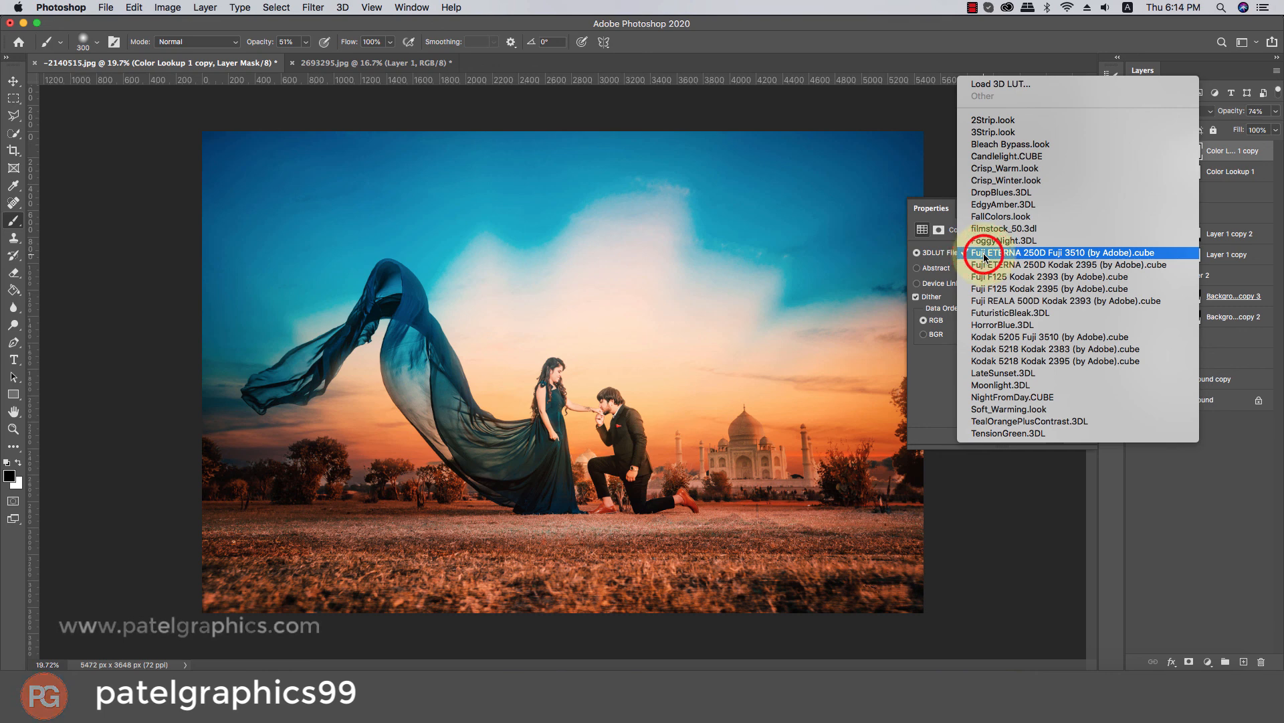
click(983, 265)
click(983, 252)
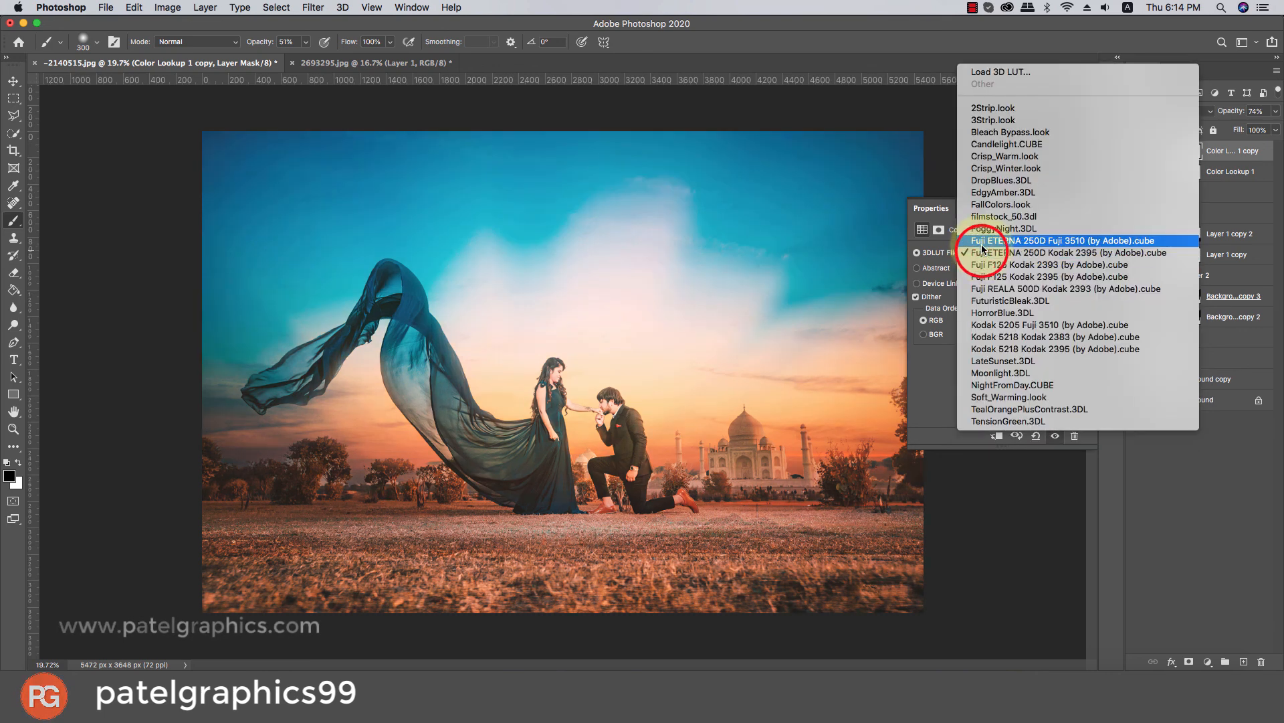
click(983, 243)
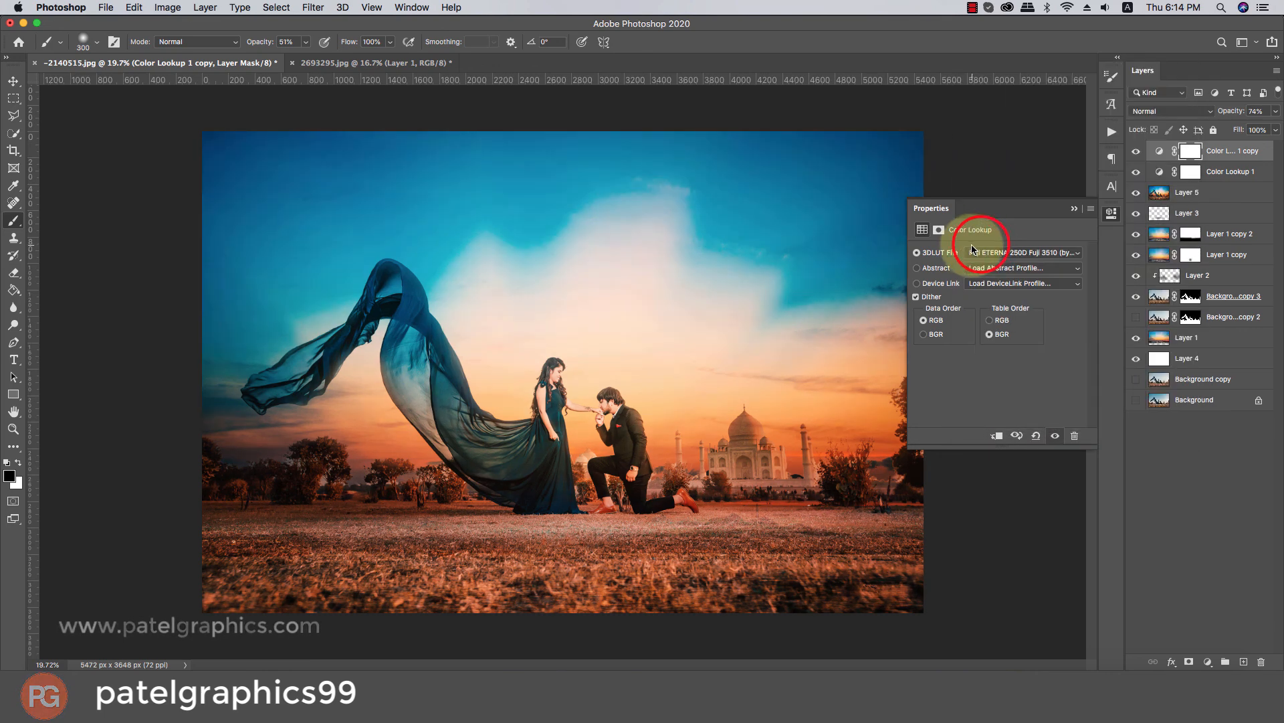
- Lower the Color Lookup copy's opacity to 3%, check the whole image and collapse the adjustment's settings
click(1269, 111)
drag(1253, 128, 1200, 134)
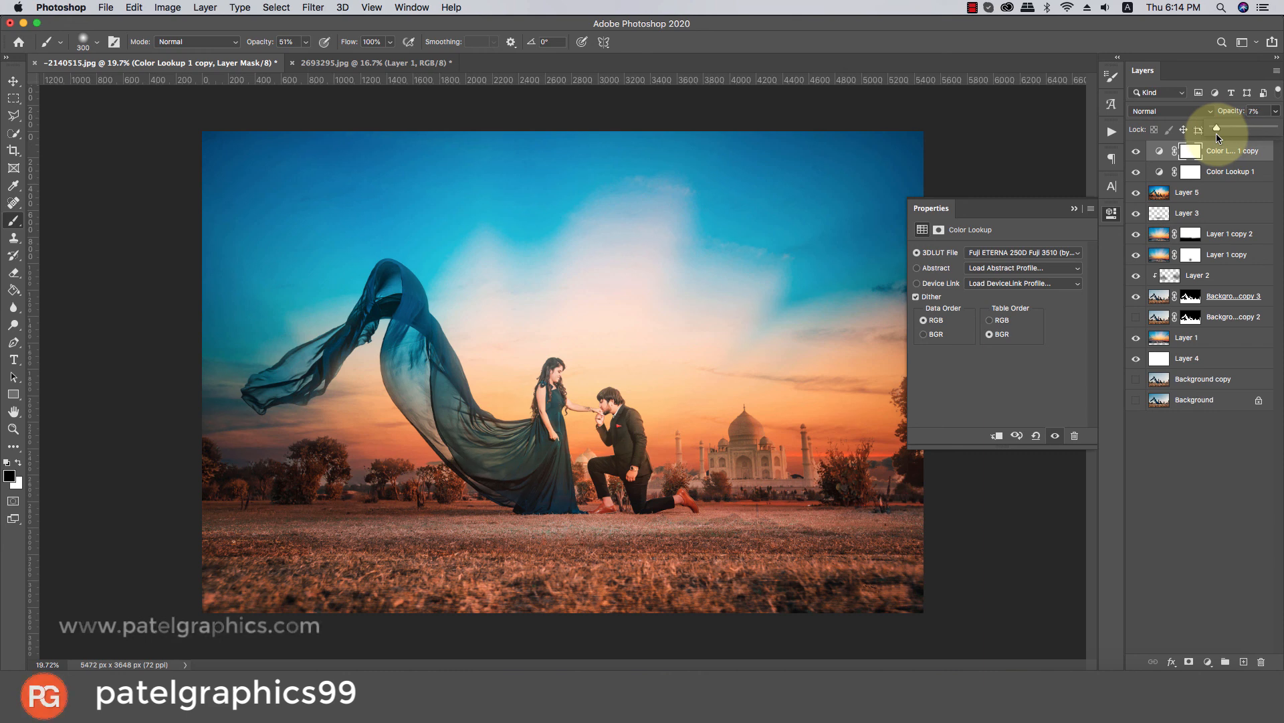
drag(1215, 134, 1213, 134)
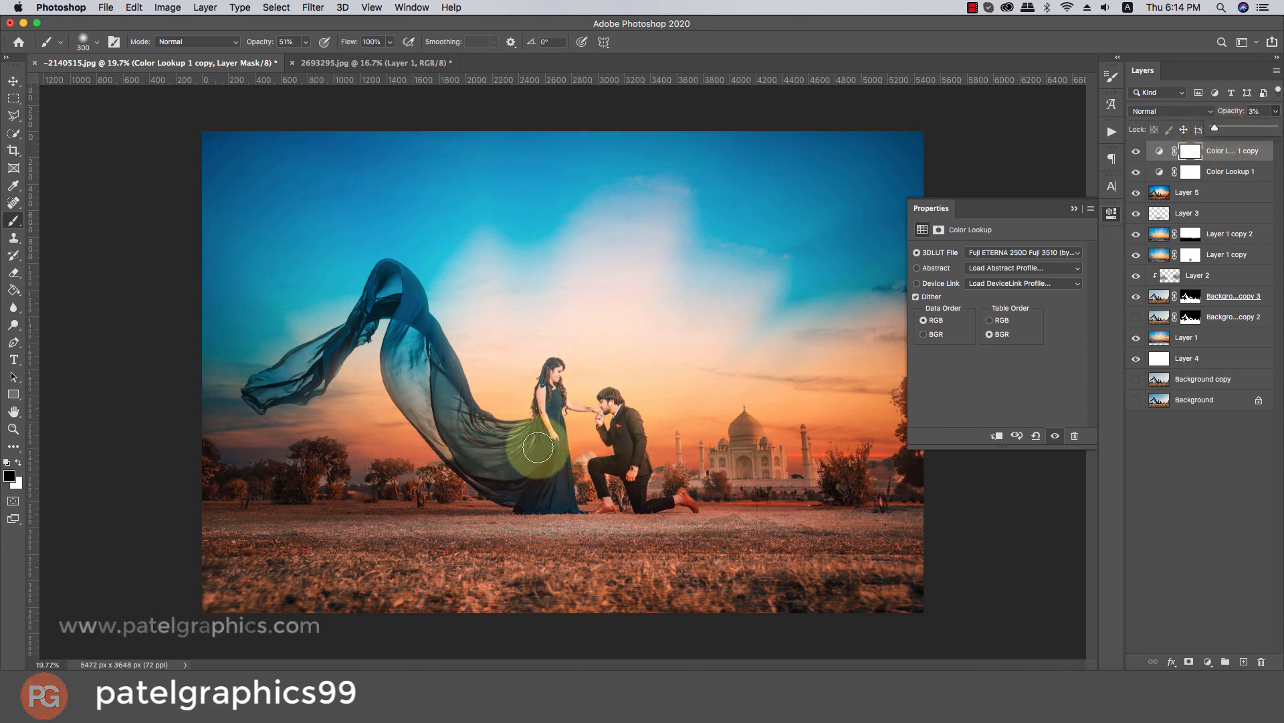
scroll(430, 444, down, 3)
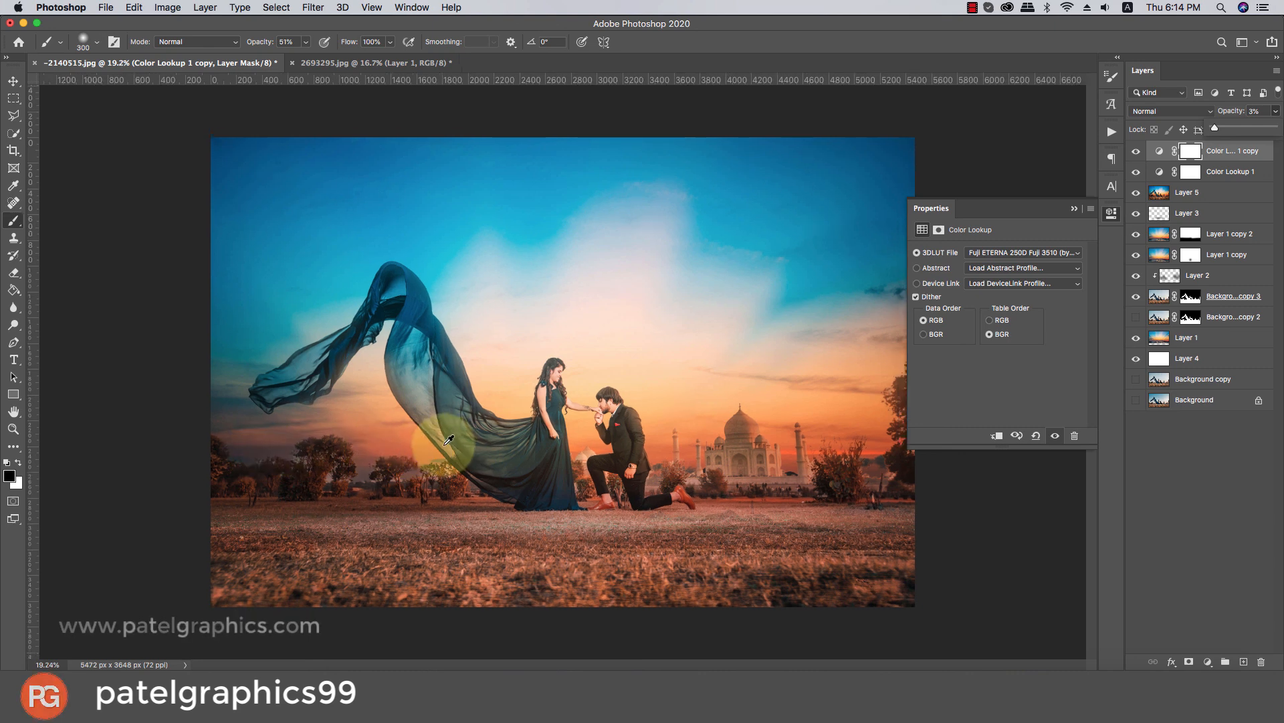
scroll(448, 440, down, 1)
scroll(448, 440, up, 3)
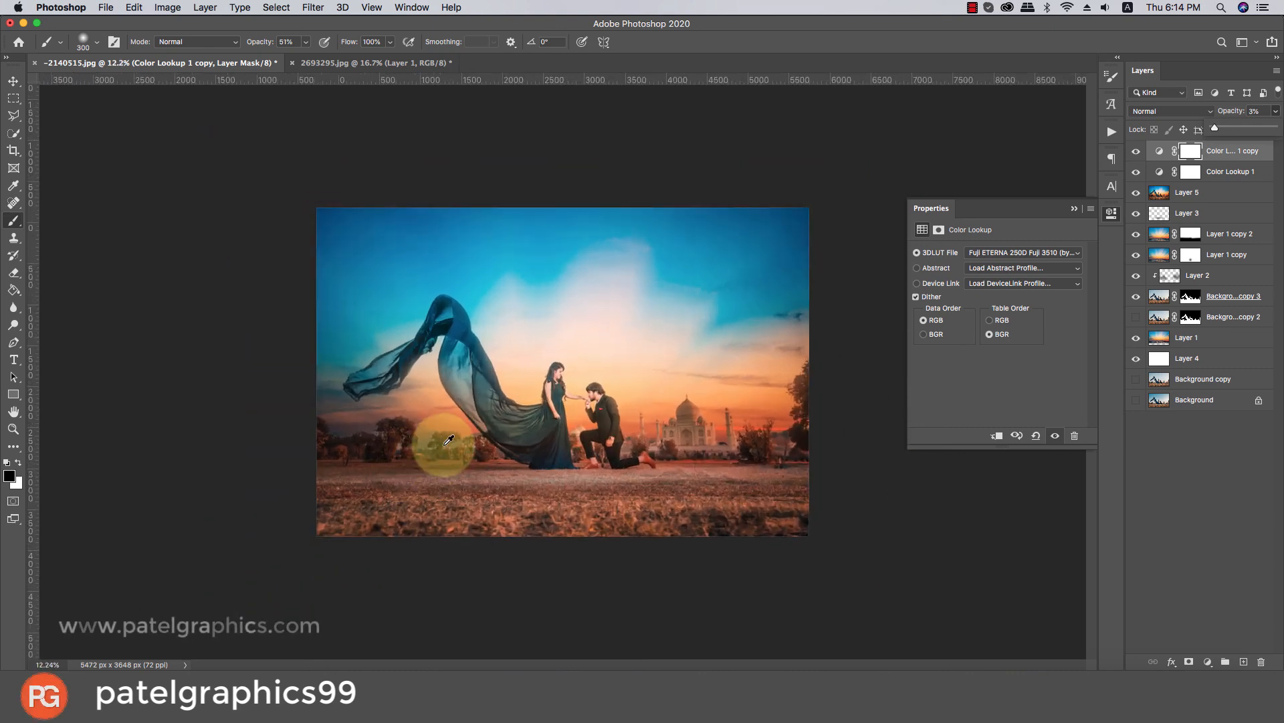
click(1074, 207)
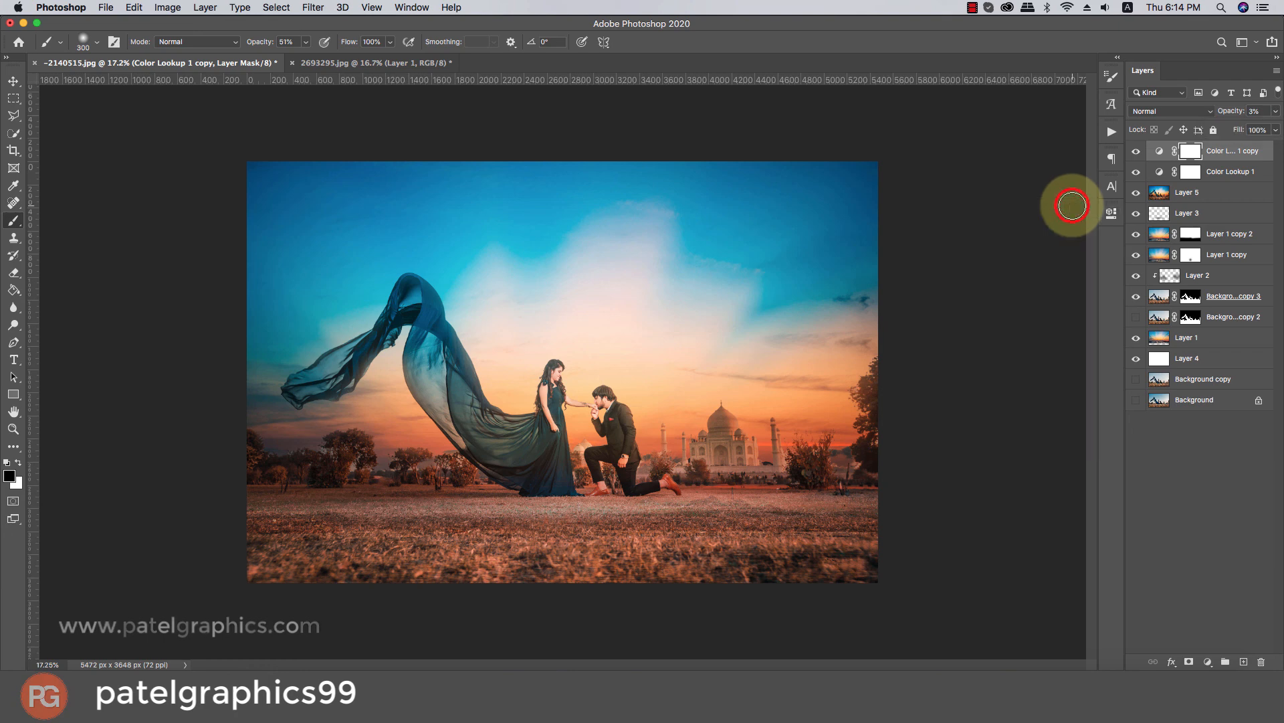
click(1236, 177)
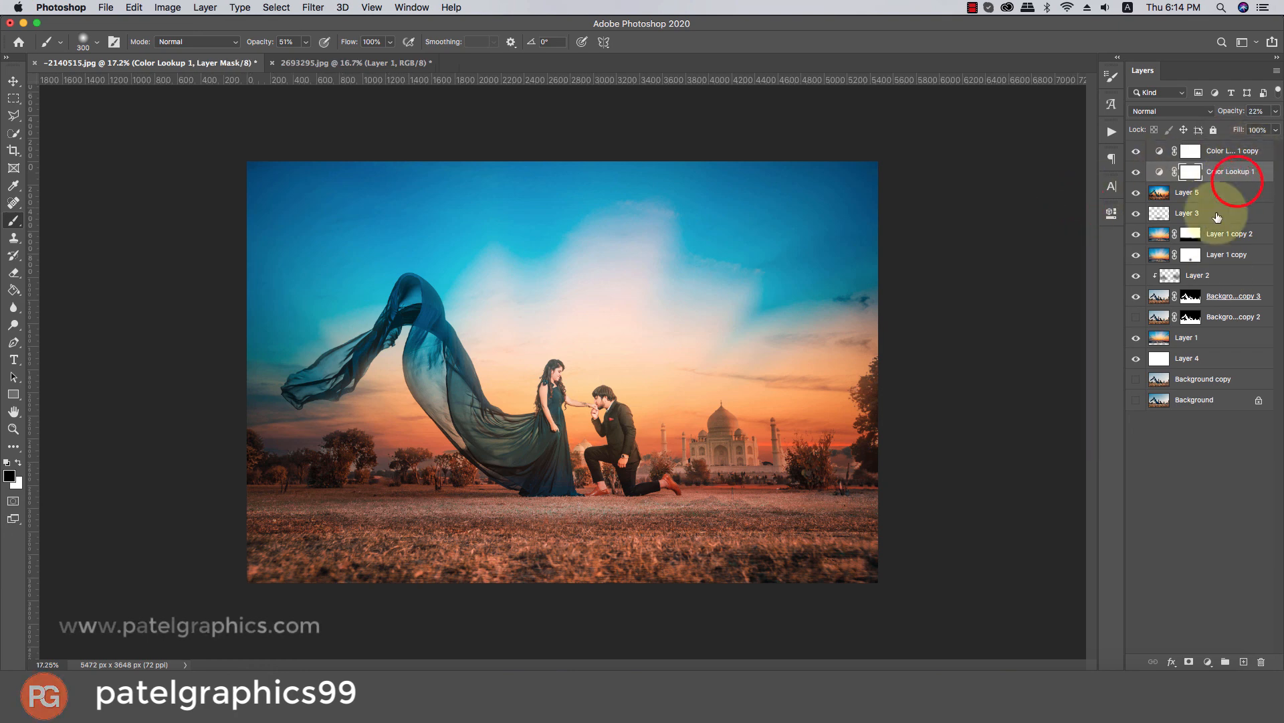
click(1219, 192)
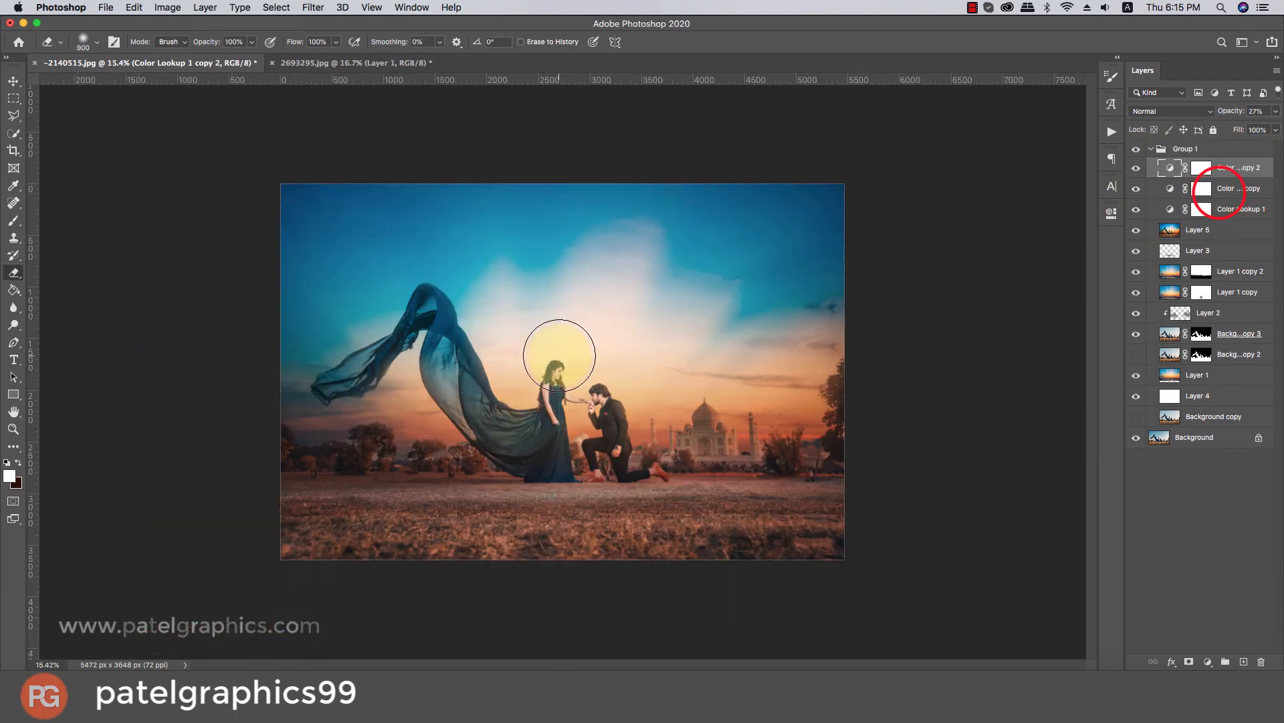
- Collapse Group 1 and toggle its visibility to compare the finished composite with the original photo
scroll(545, 359, up, 3)
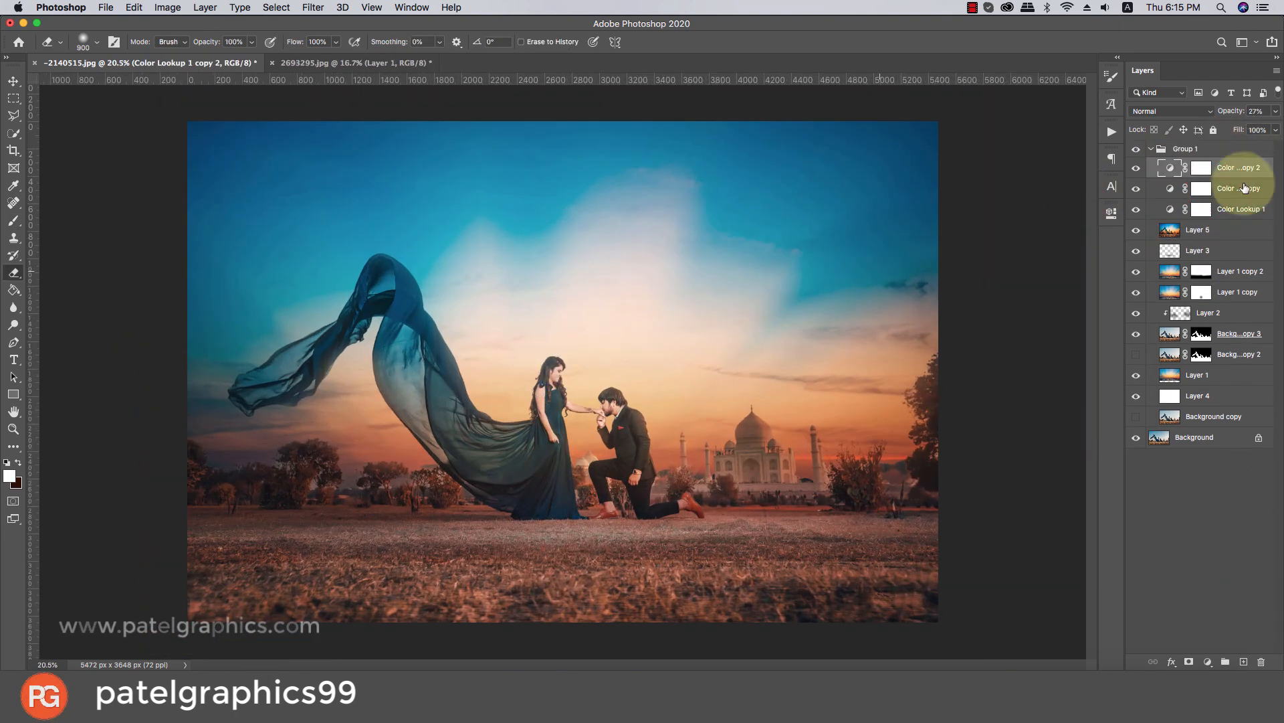
click(1152, 150)
click(1138, 150)
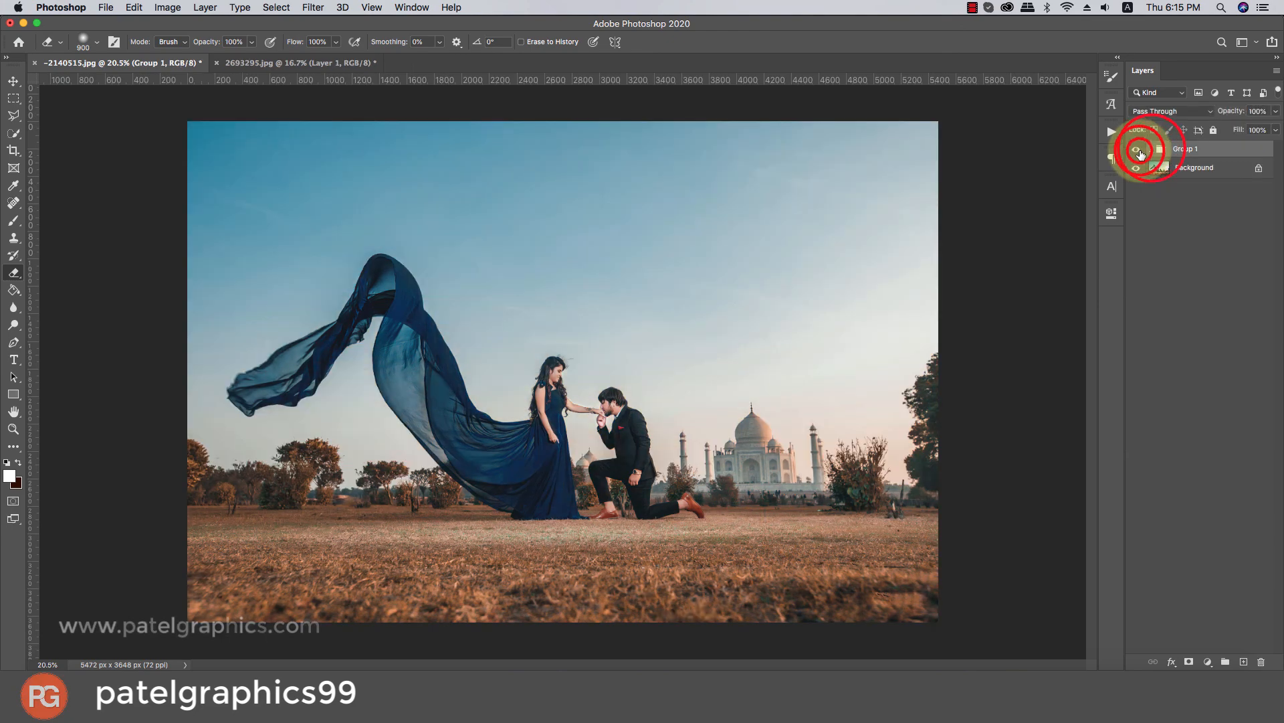
click(1140, 152)
click(1141, 153)
click(1140, 153)
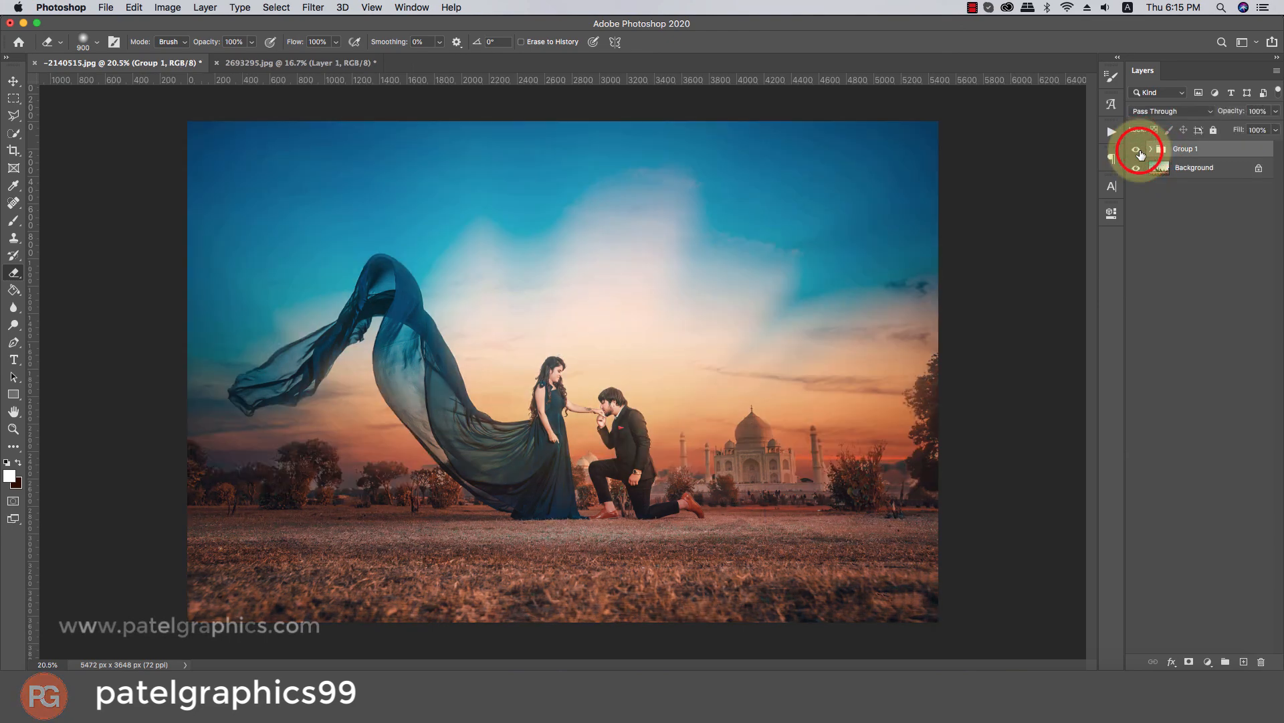
scroll(868, 280, down, 4)
scroll(867, 280, up, 4)
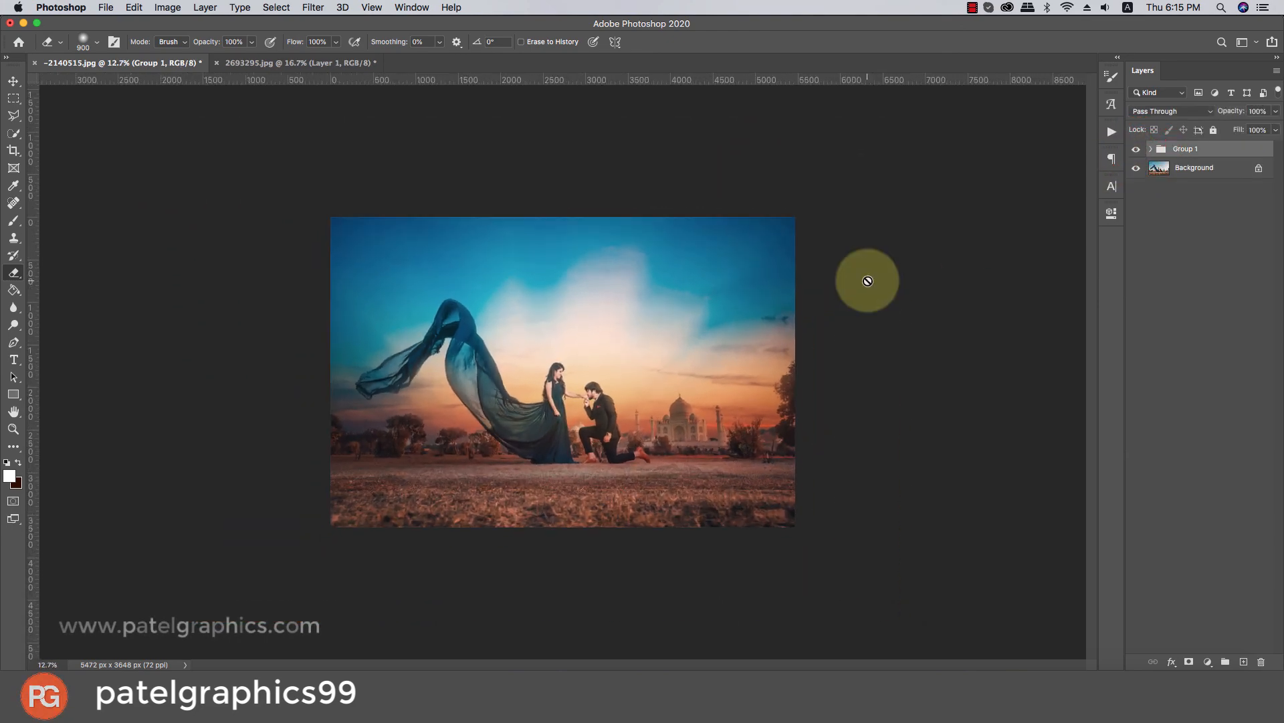